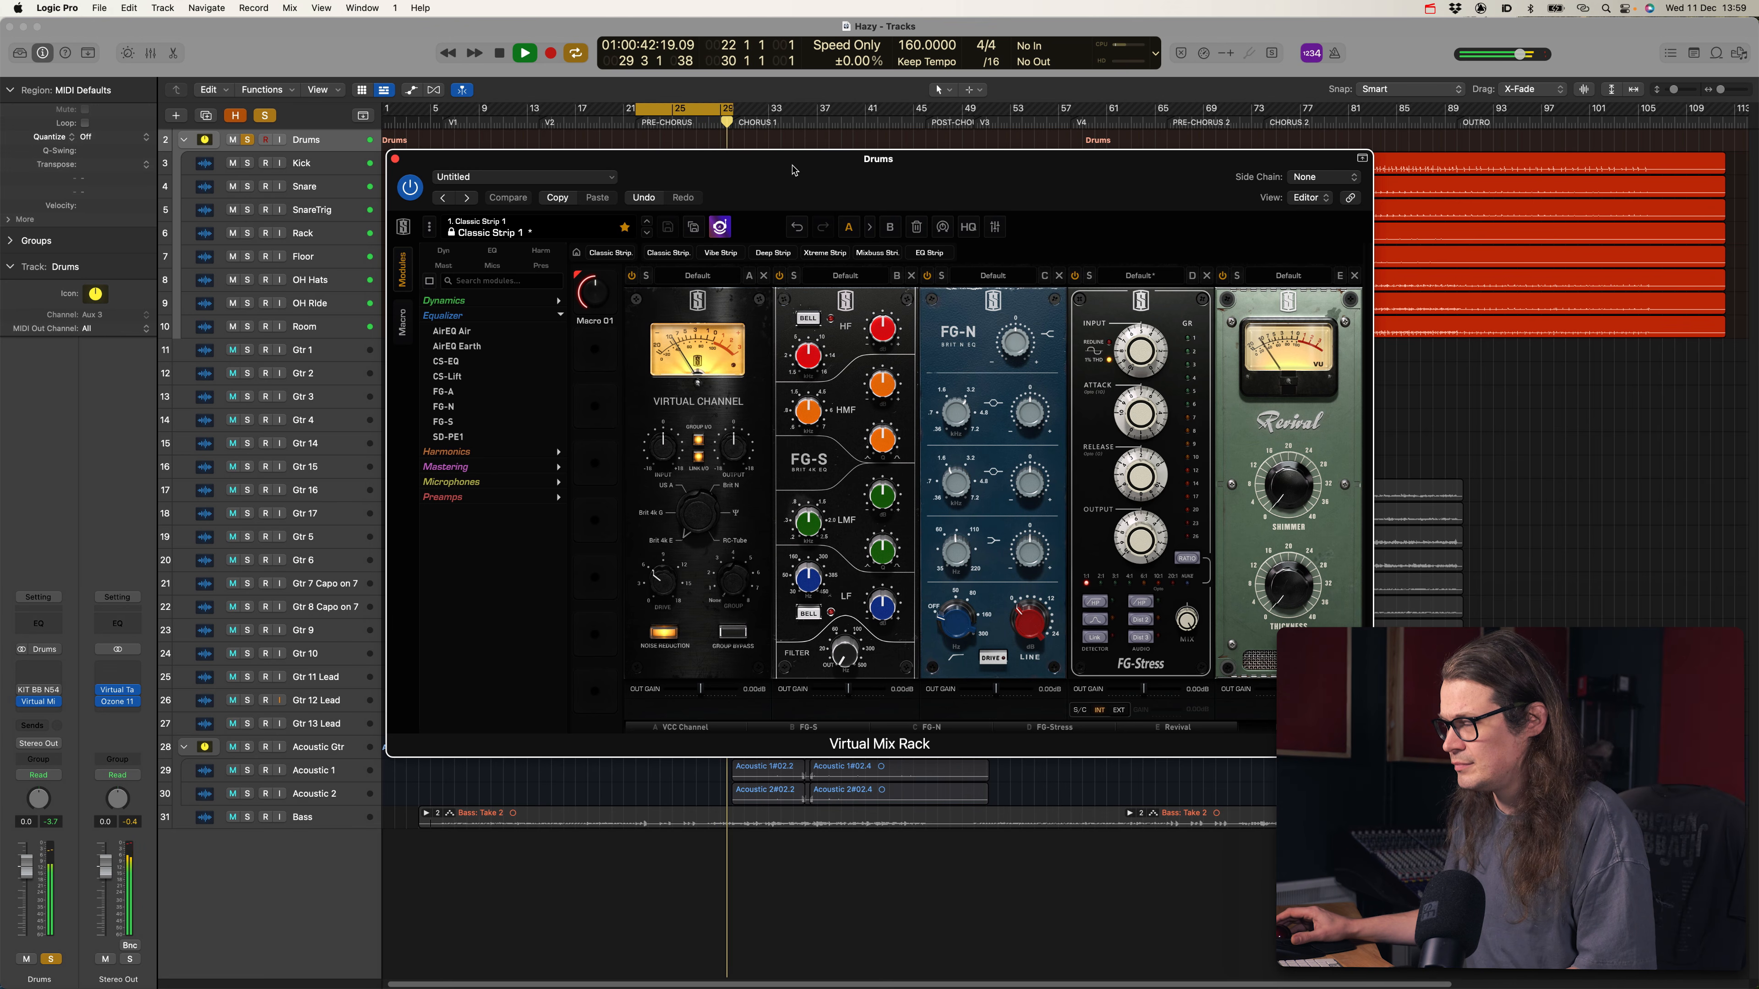
Audition the looped drums through the loaded Classic Strip while adjusting the FG-Stress input
key("space")
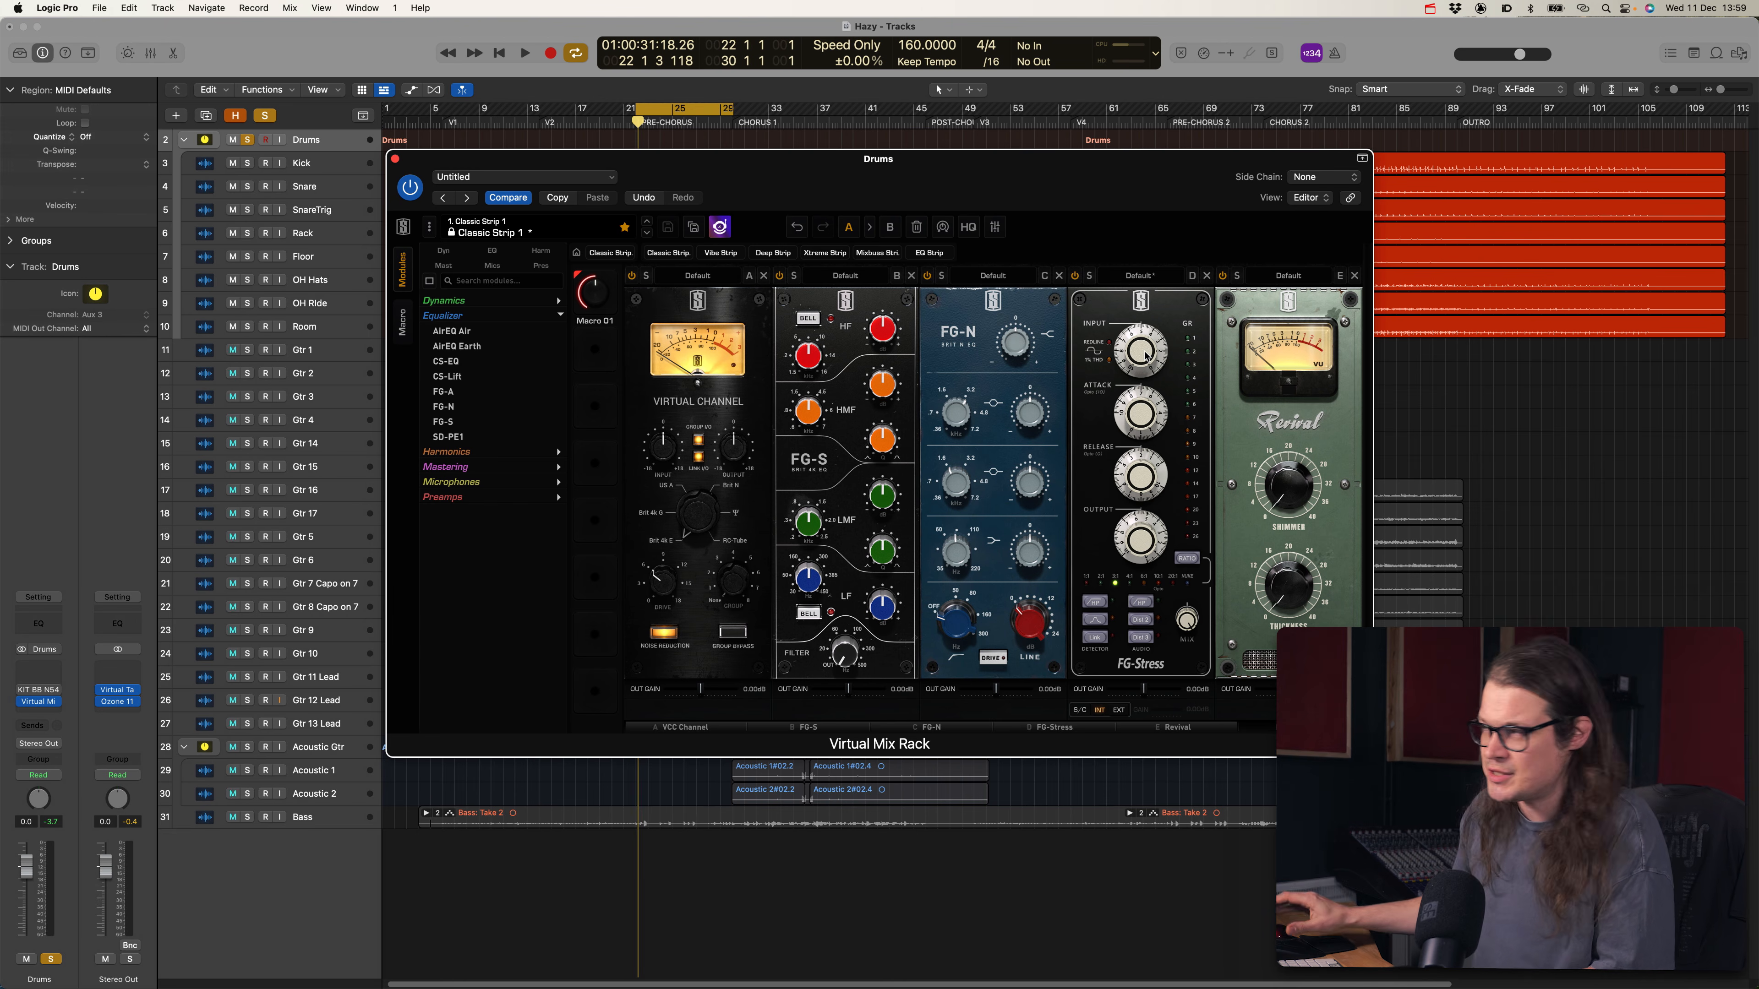
key("space")
left_click_drag(1143, 355, 1144, 362)
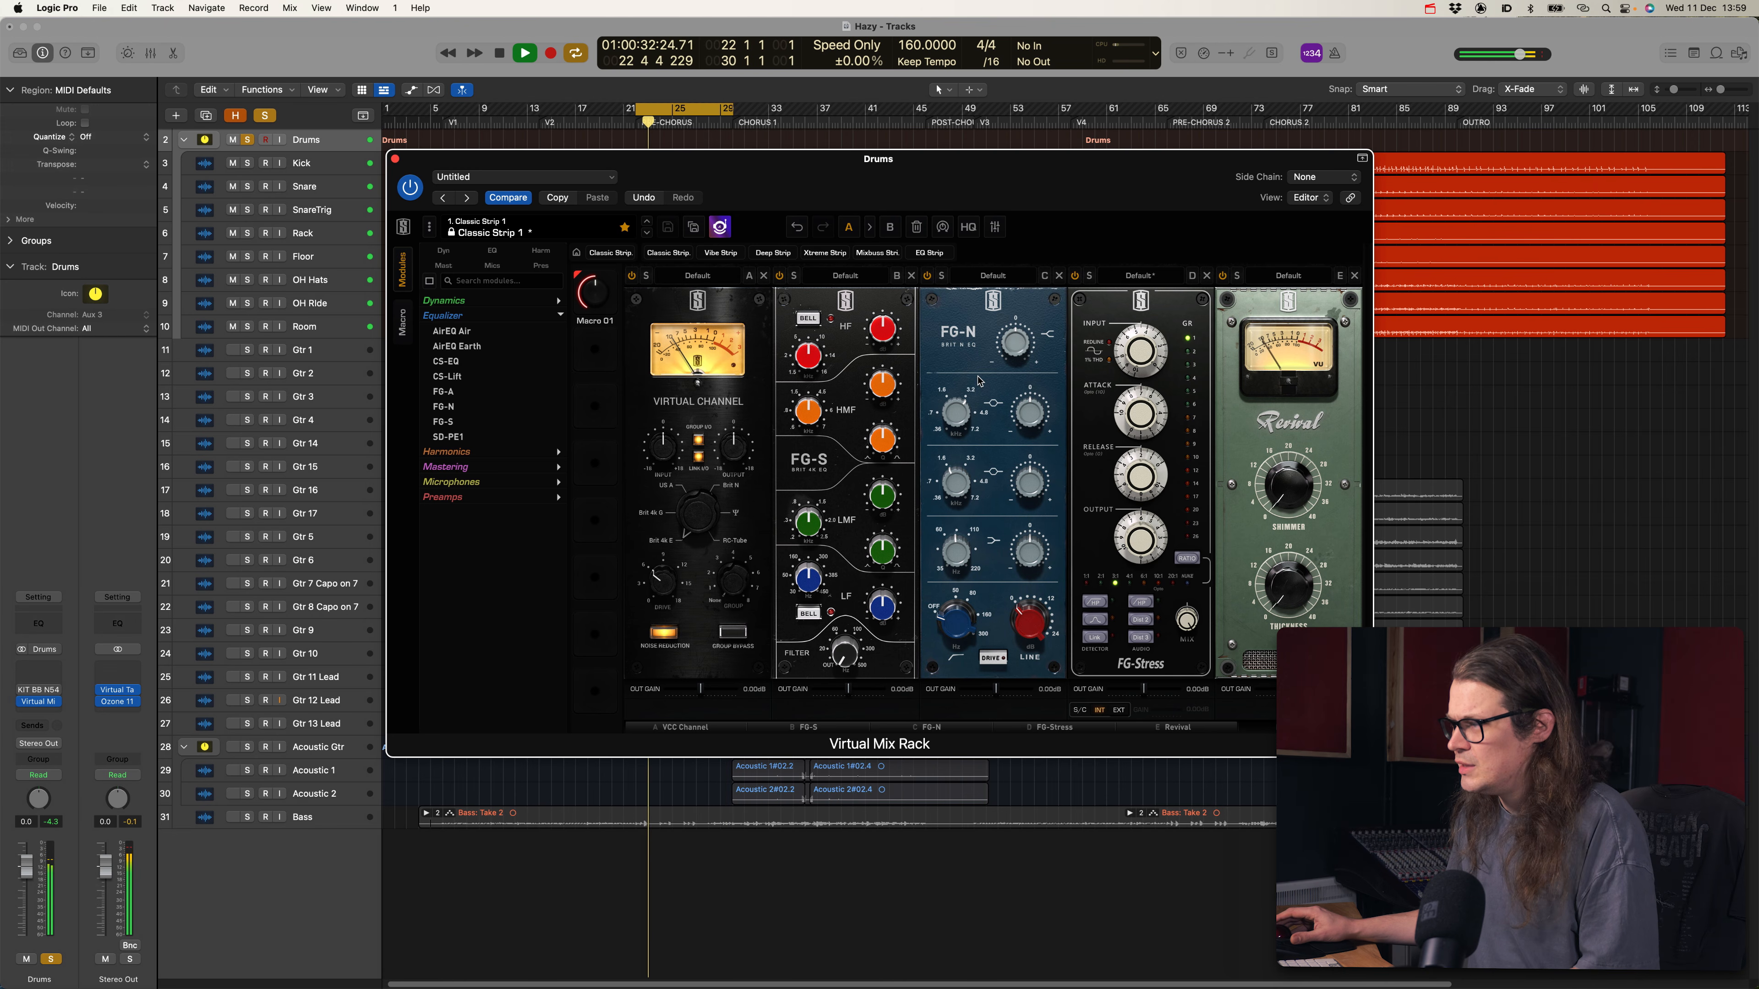
key("space")
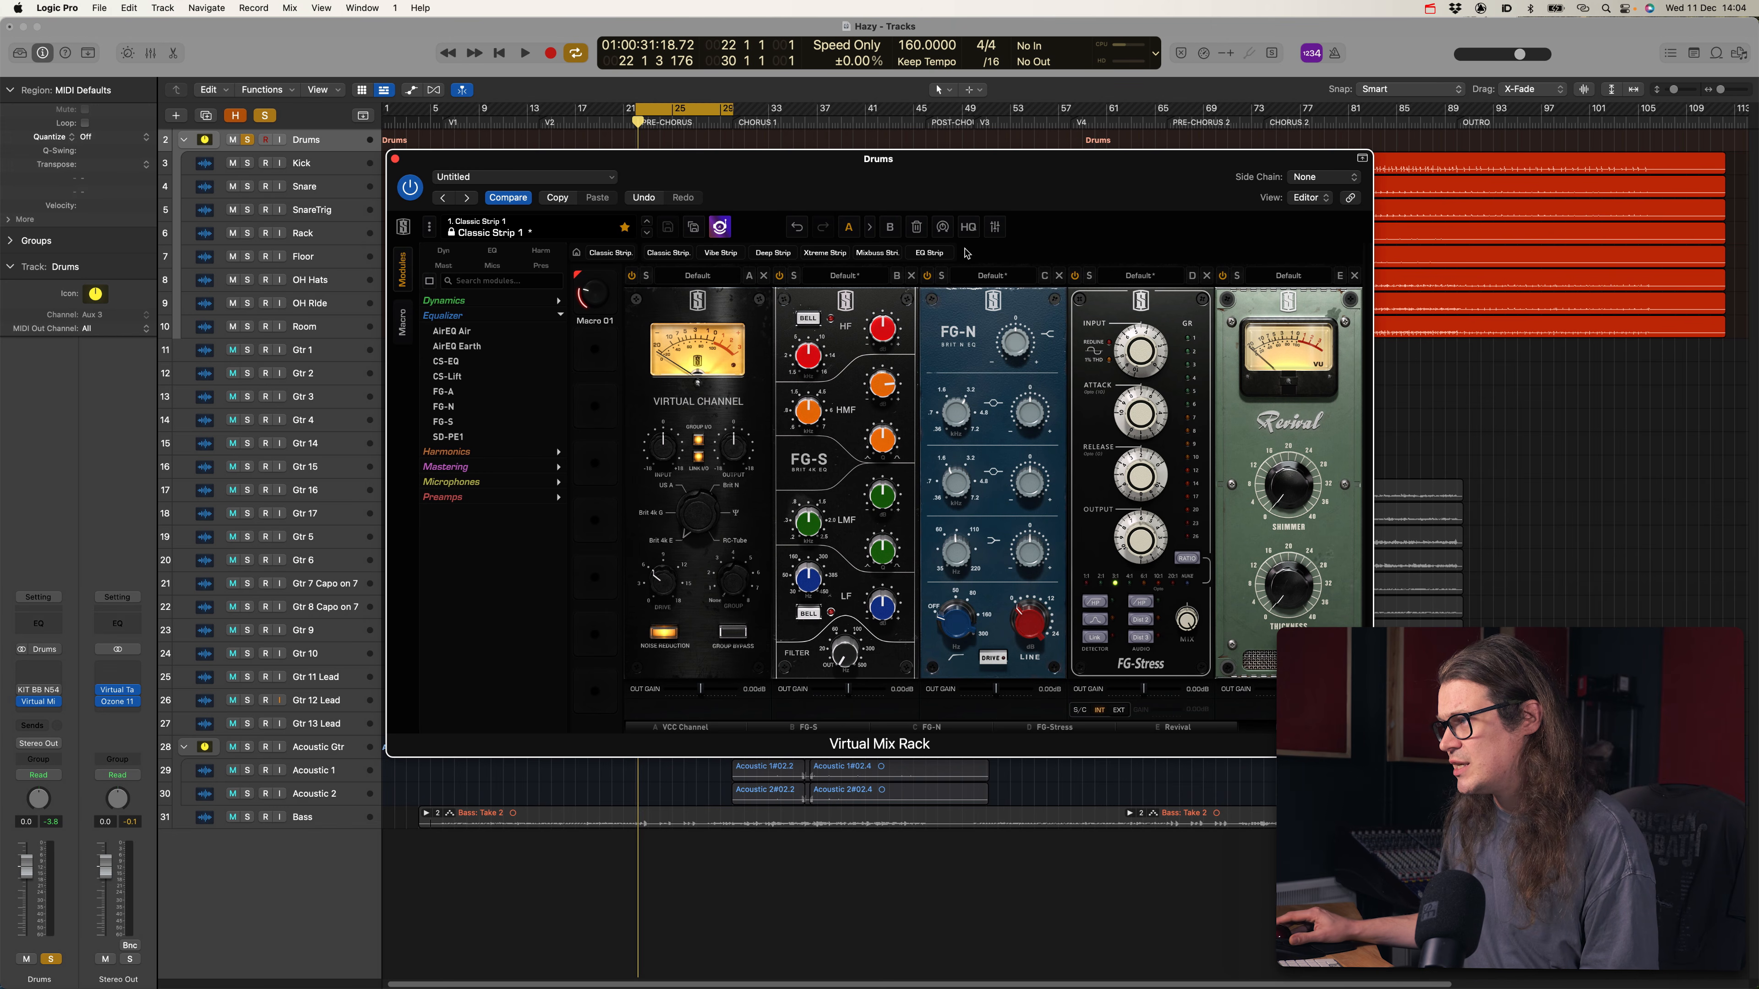
Clear all modules from the rack and load VCC Channel from the Harmonics category into the first slot
left_click(916, 228)
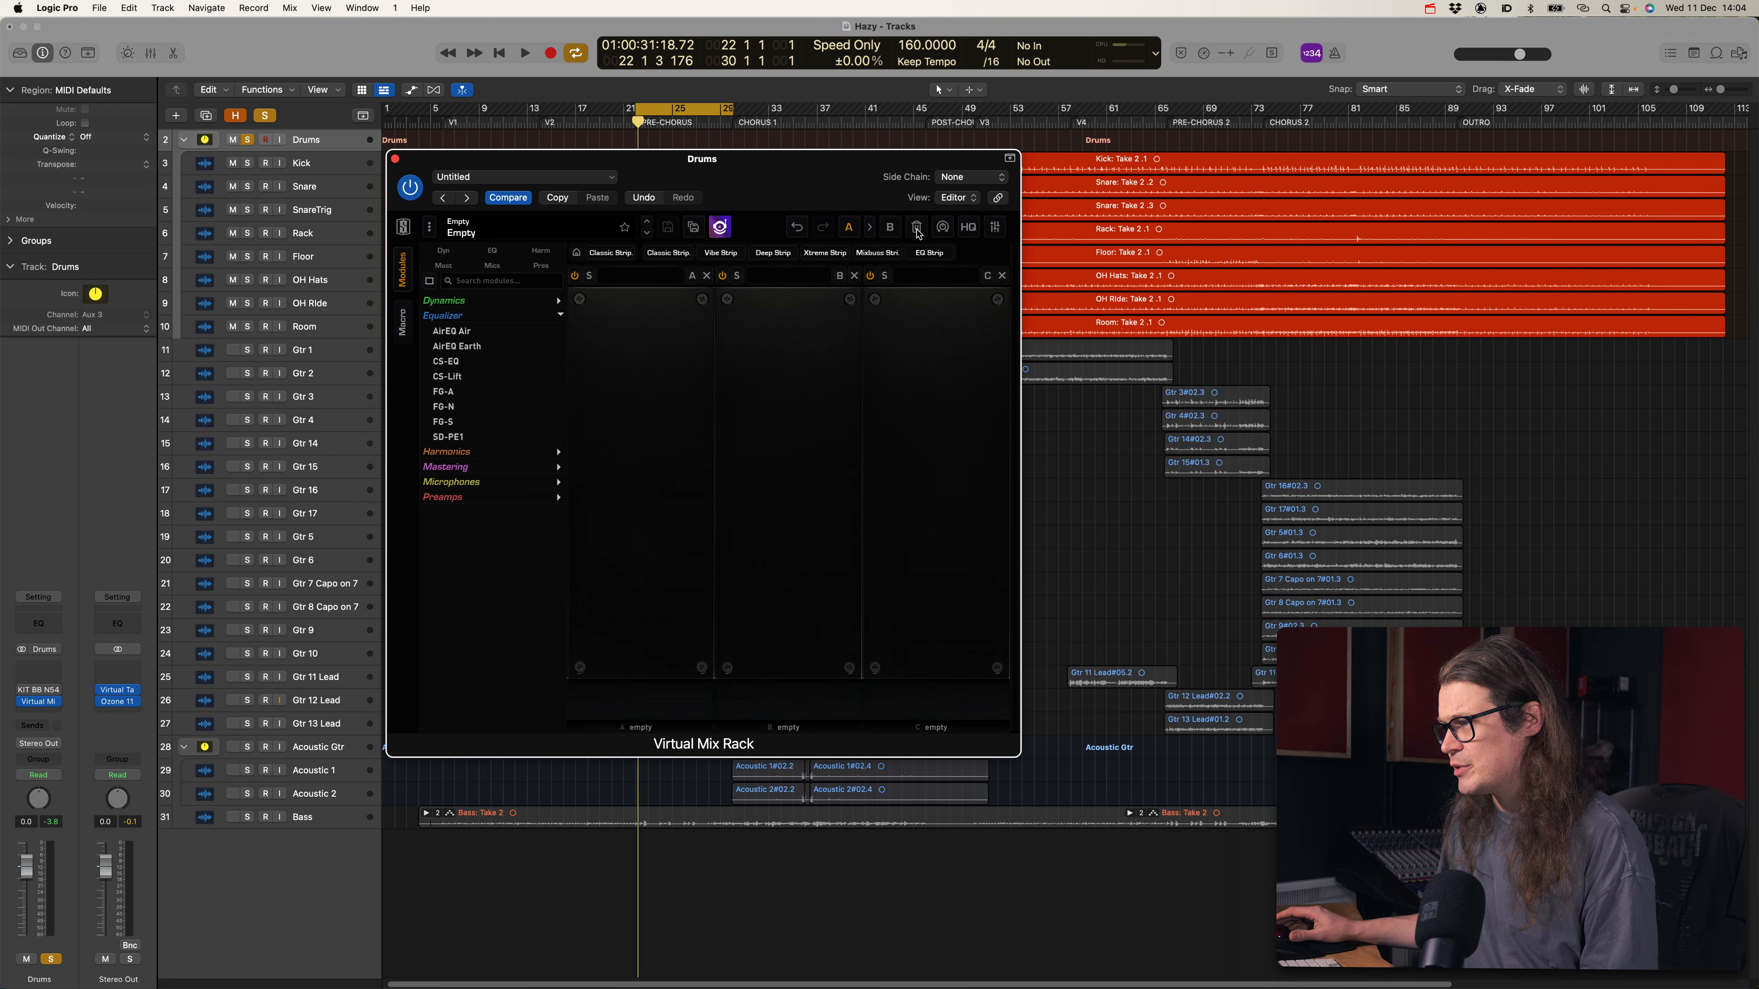
left_click(560, 316)
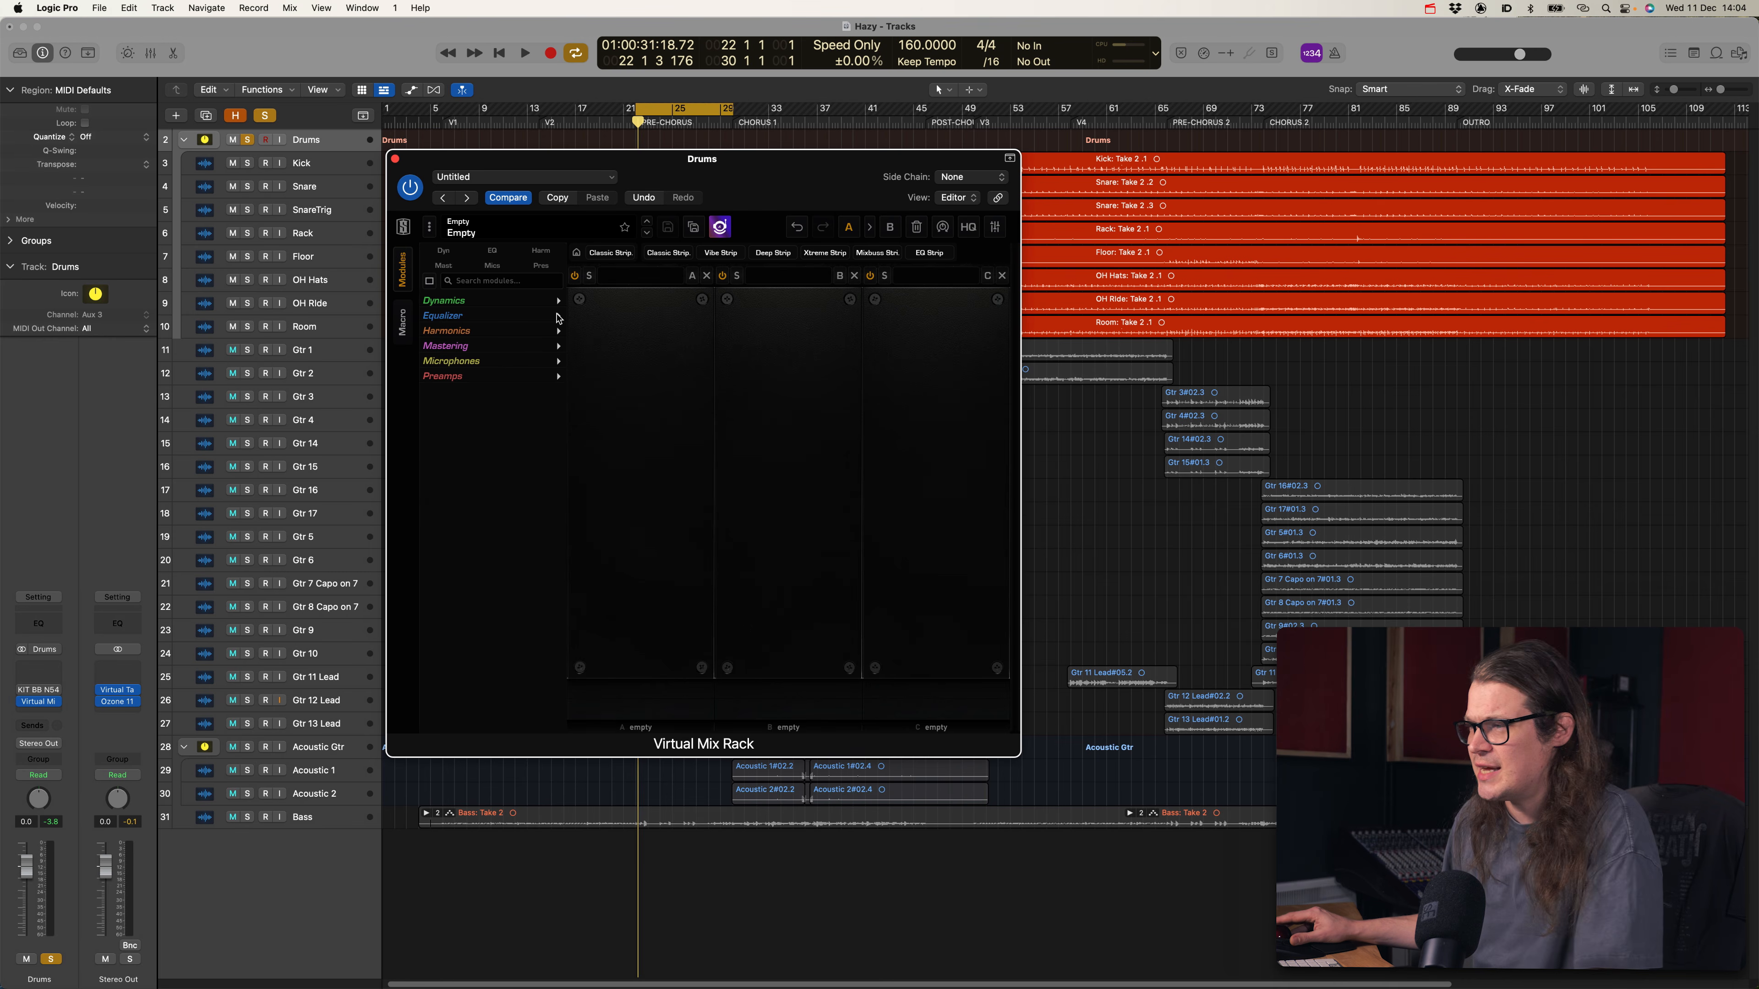
left_click(559, 331)
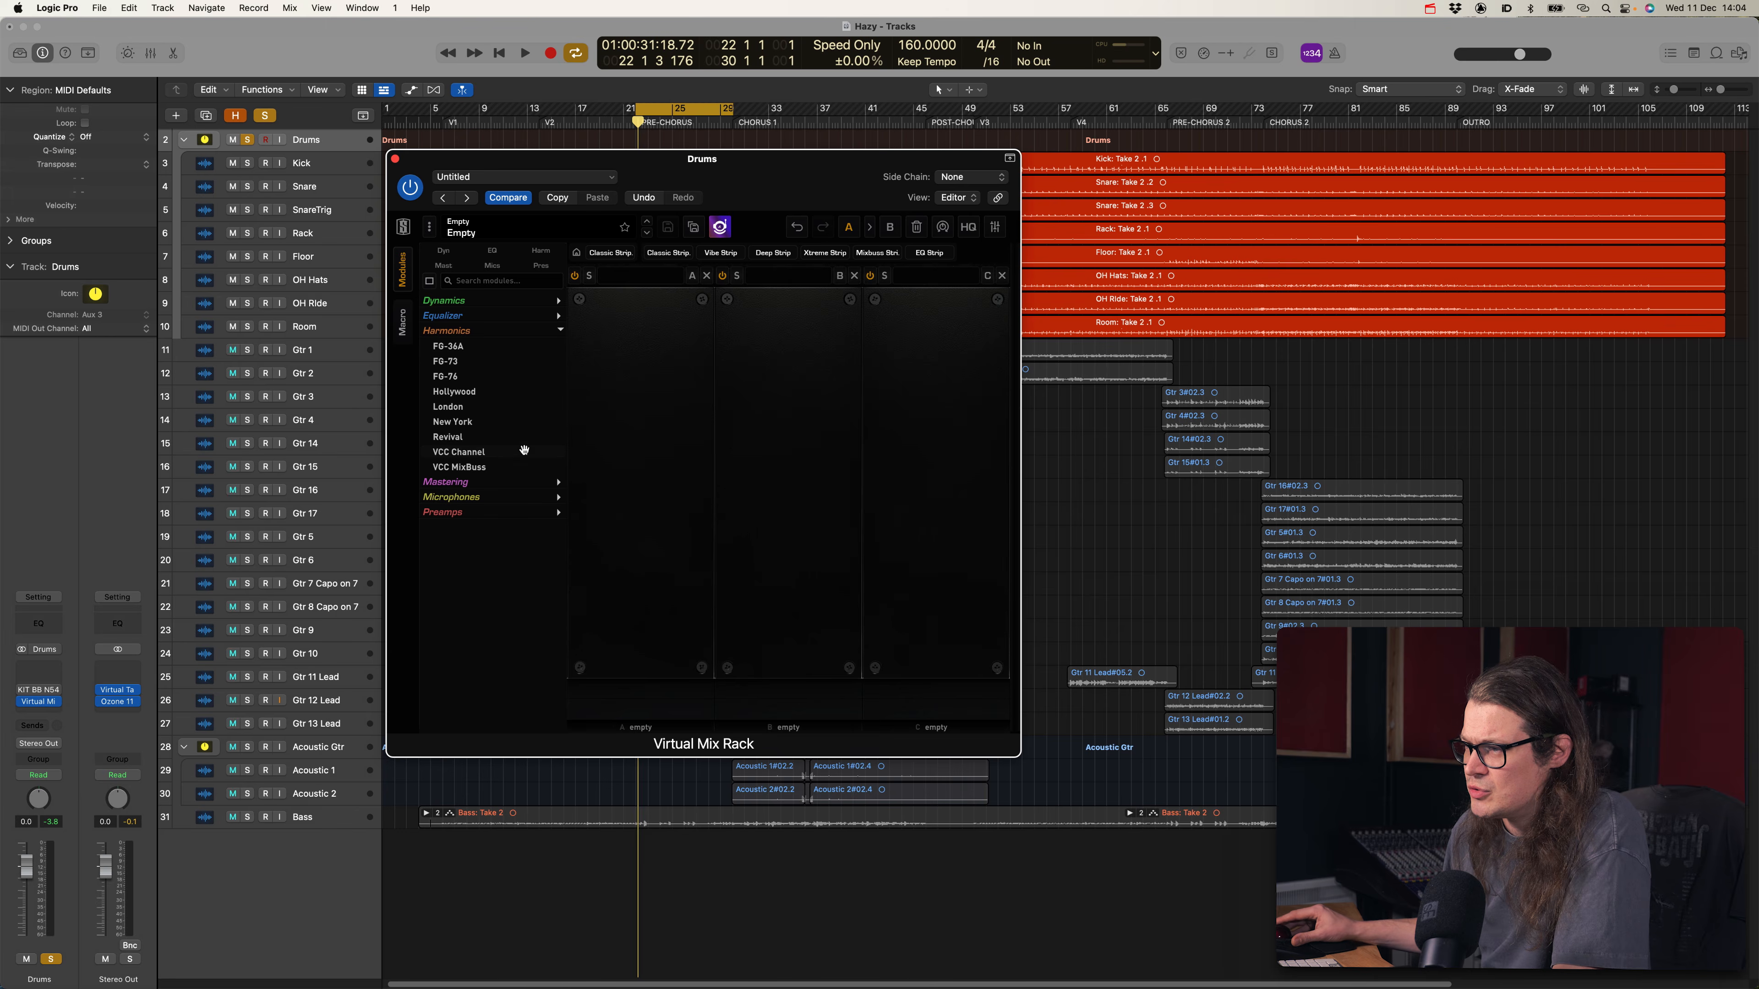
left_click_drag(524, 450, 663, 425)
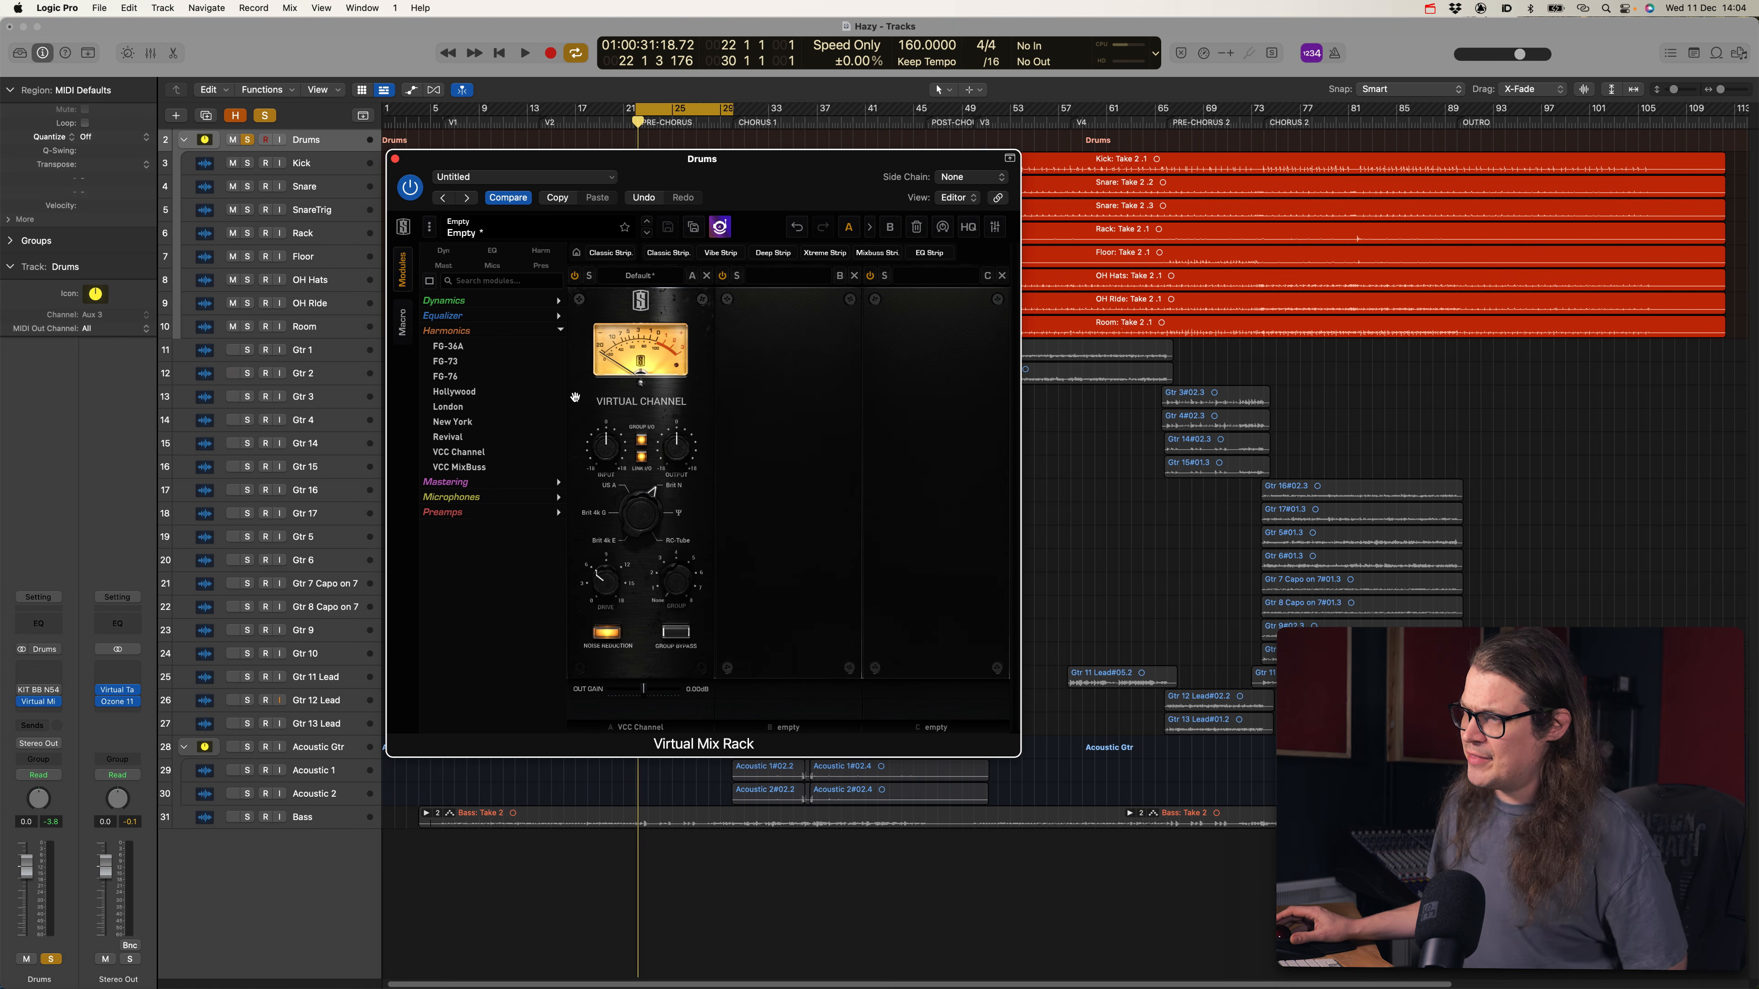
Add the FG-S equalizer and FG-Stress compressor after VCC Channel, with the FG-Stress ratio at 4:1
left_click(559, 316)
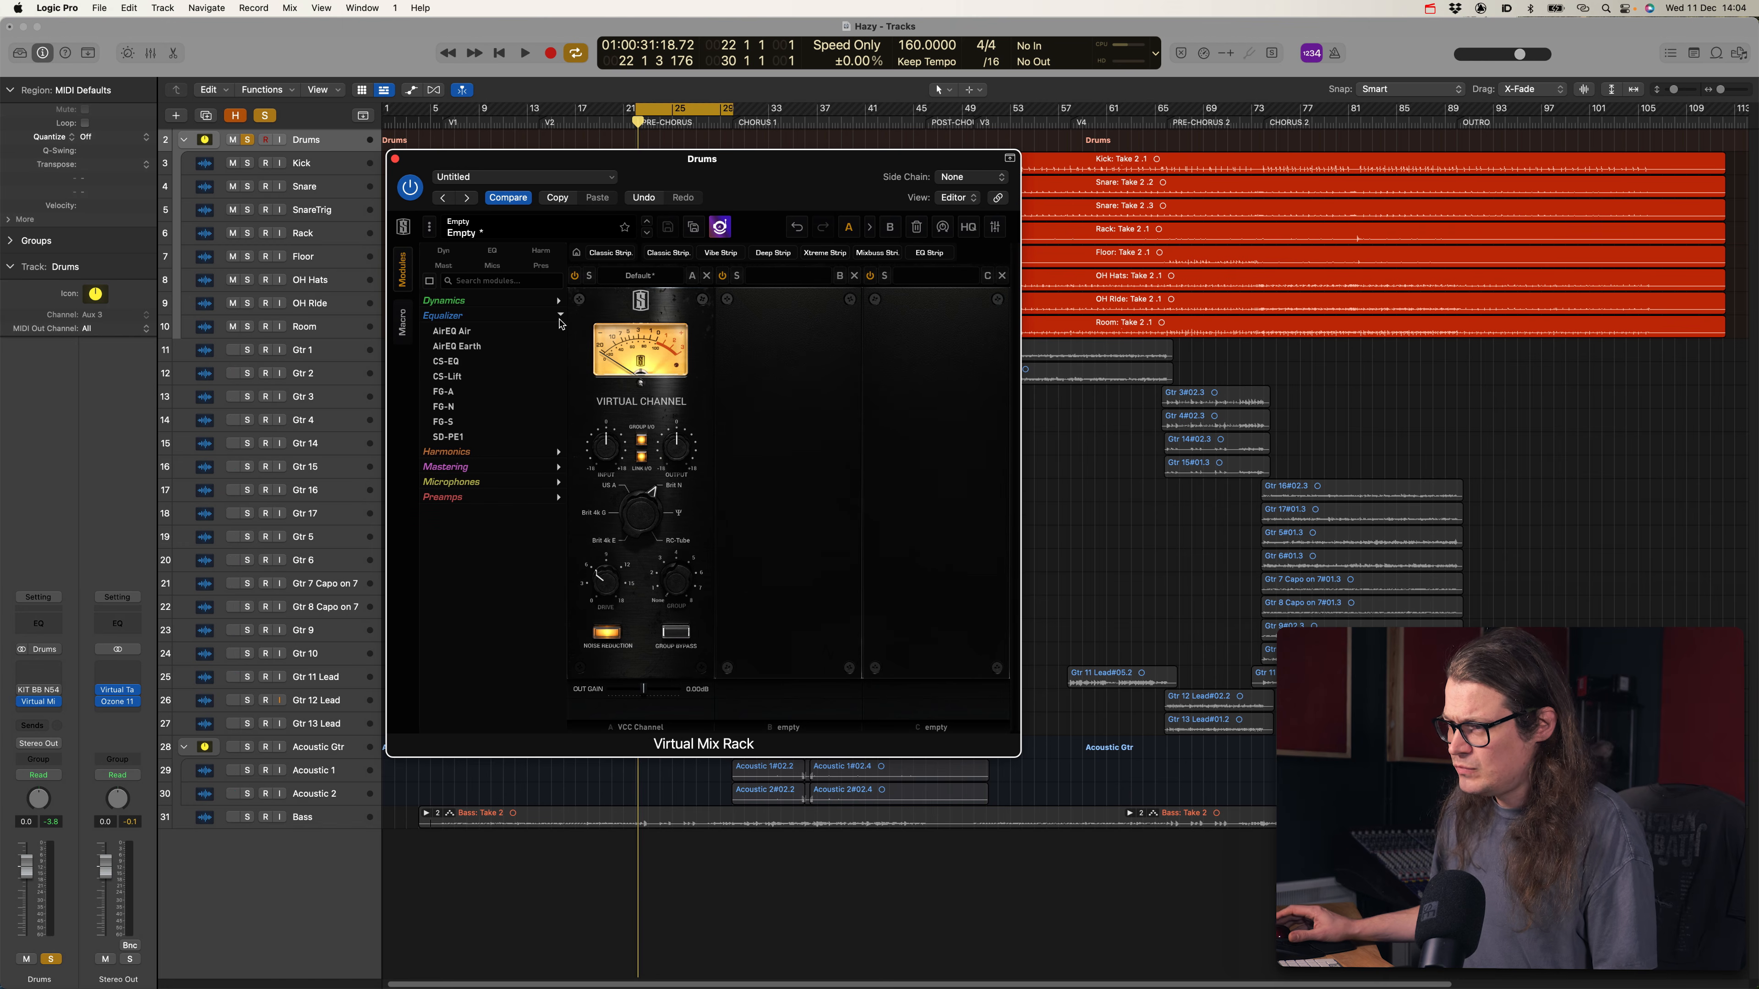
double_click(465, 421)
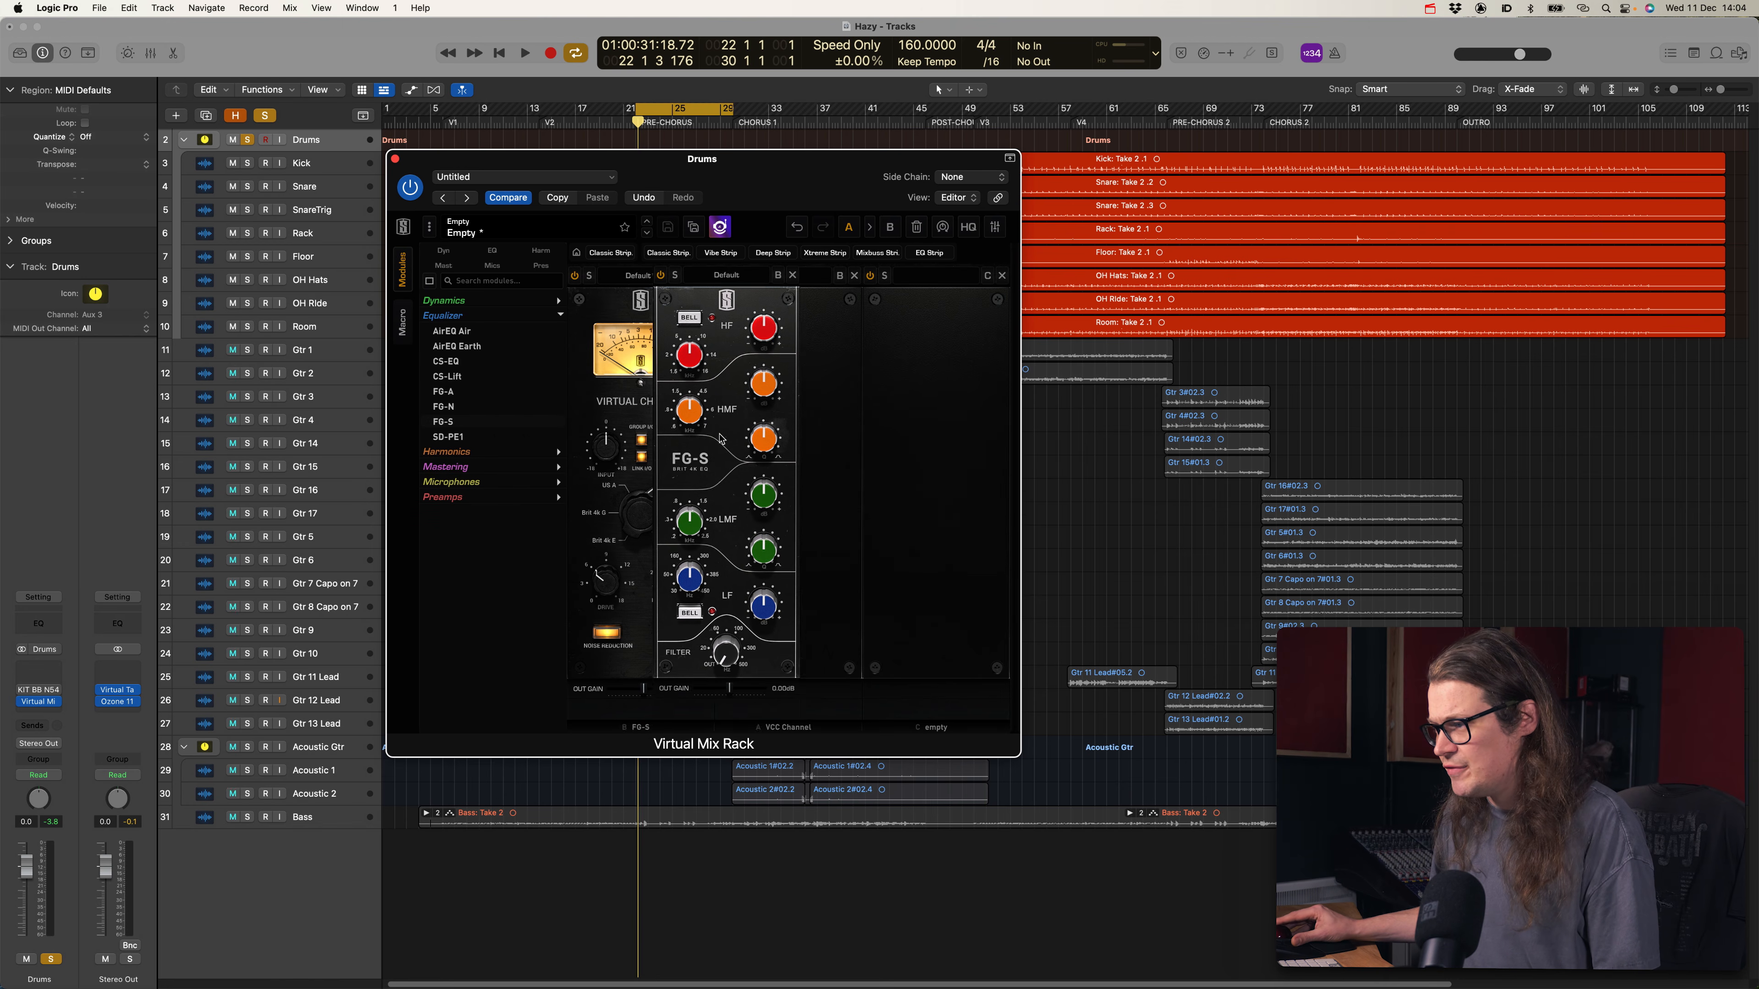
left_click(560, 318)
left_click(559, 300)
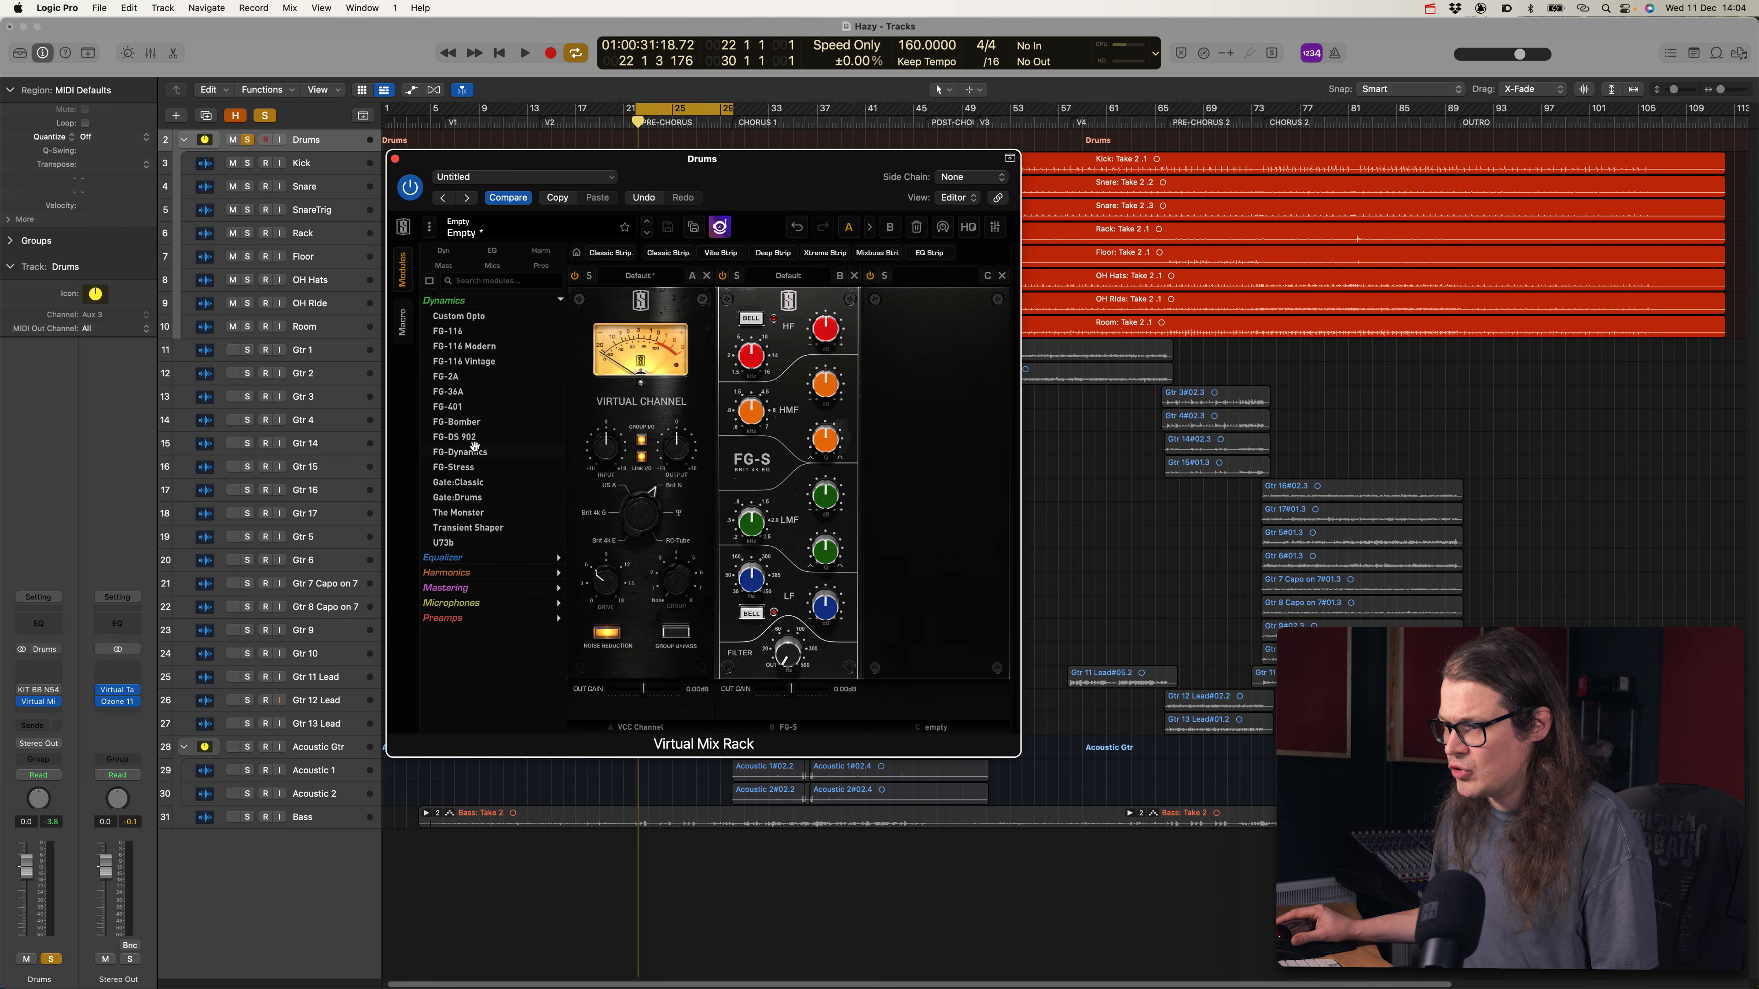
double_click(473, 467)
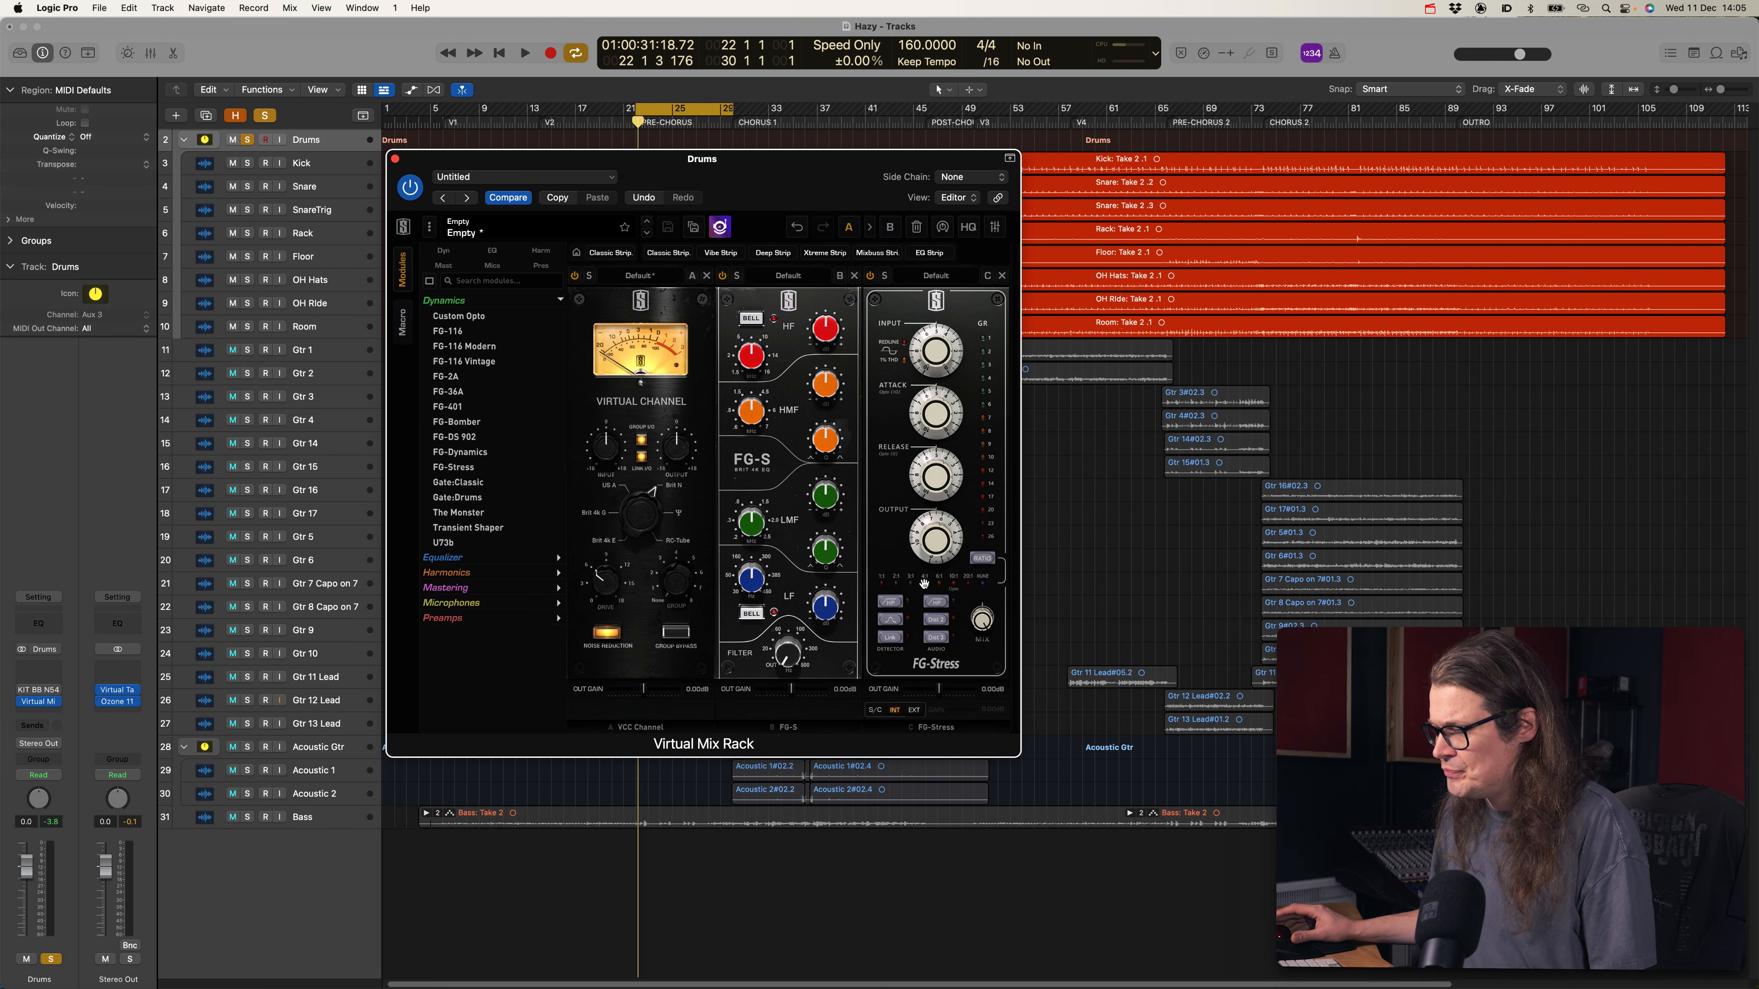
left_click(924, 583)
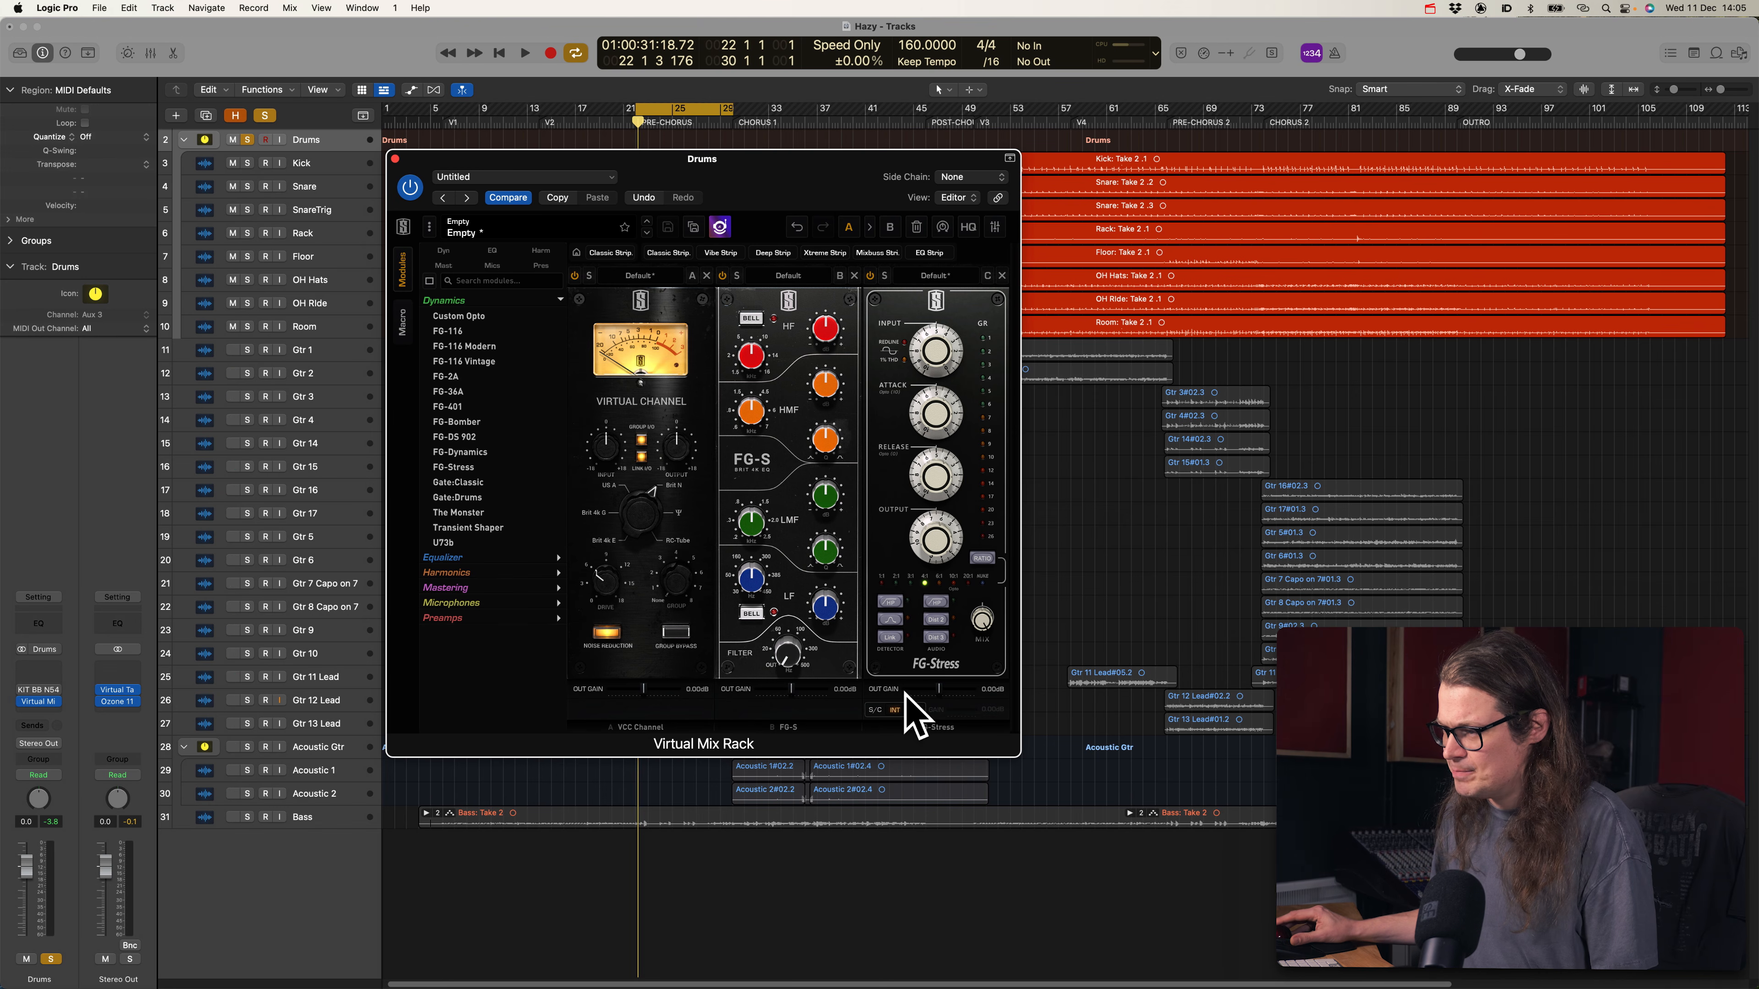
Add the New York and Revival harmonics modules after FG-Stress at the end of the chain
left_click(559, 578)
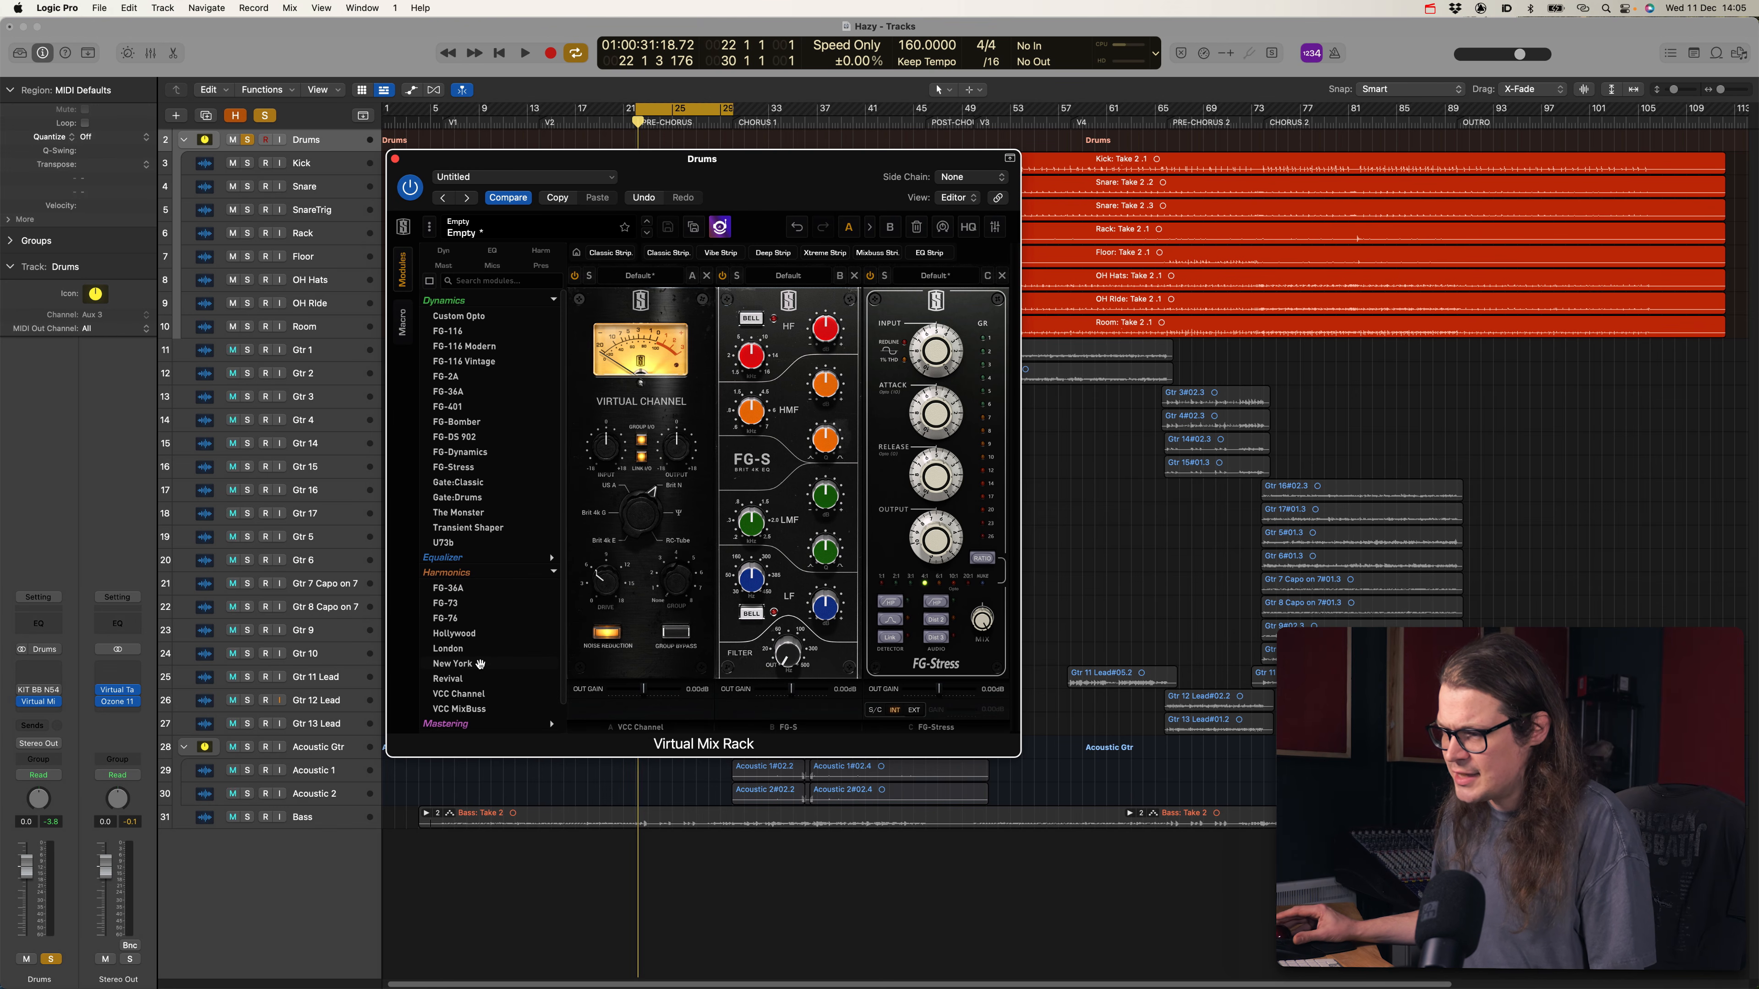
left_click_drag(544, 656, 630, 650)
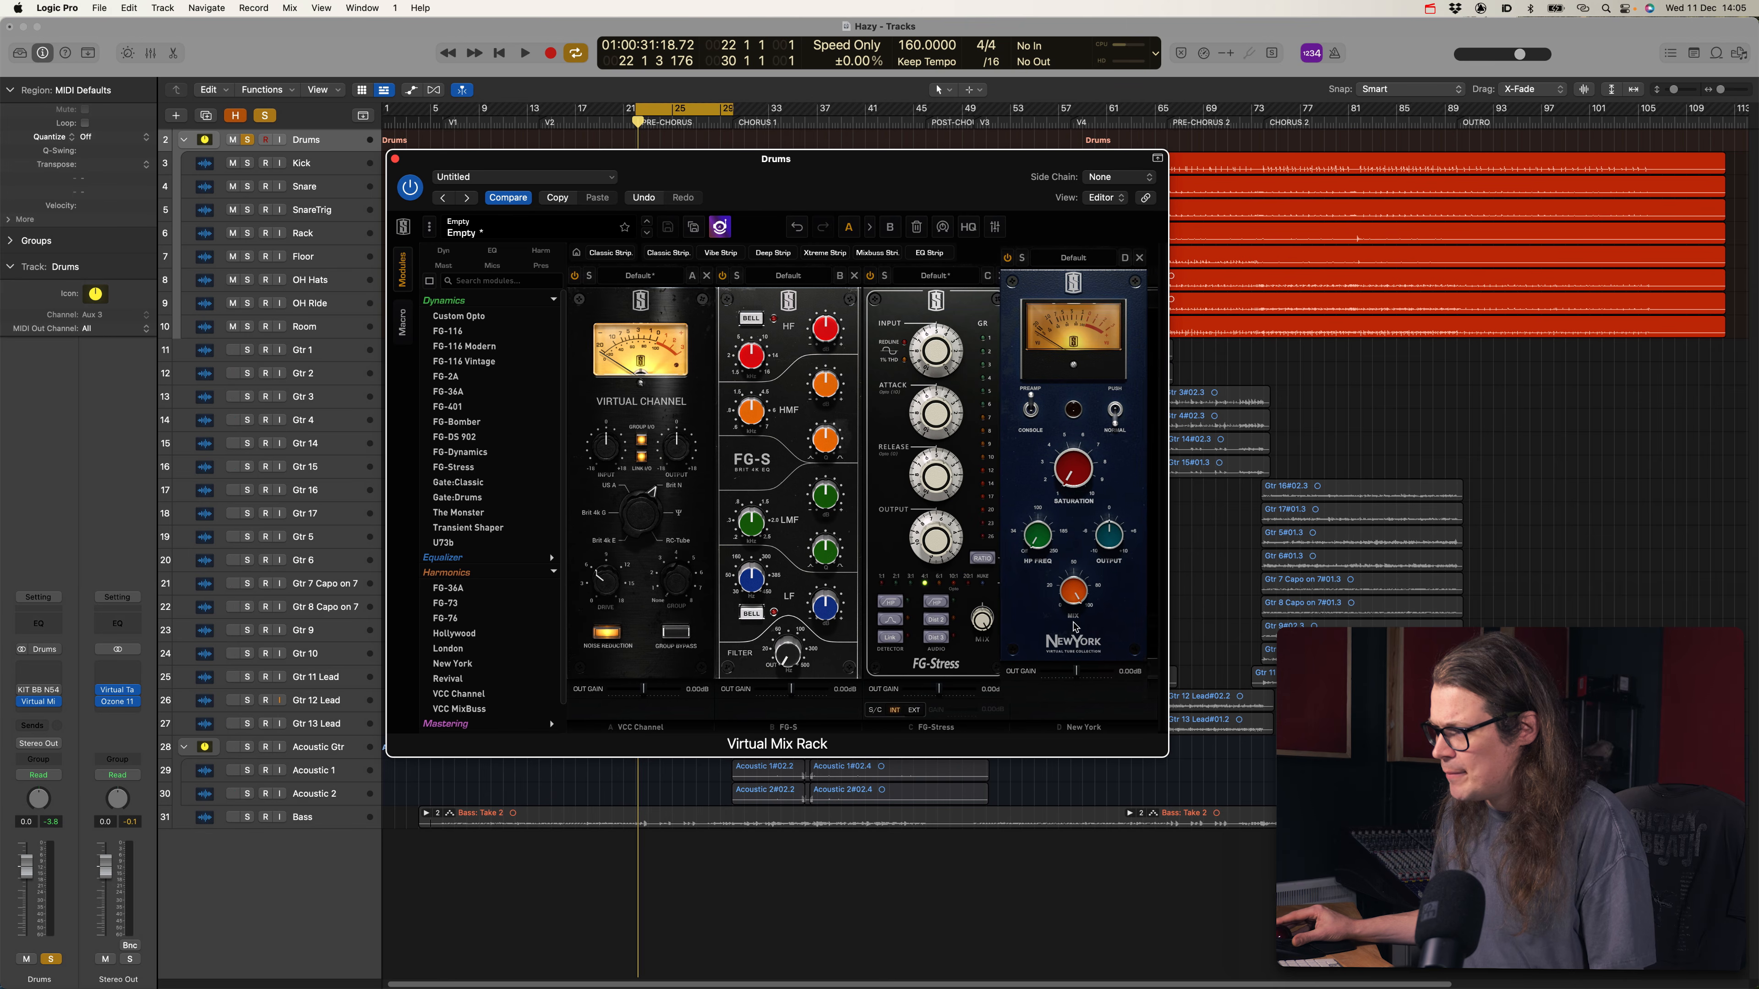
left_click_drag(495, 683, 1177, 665)
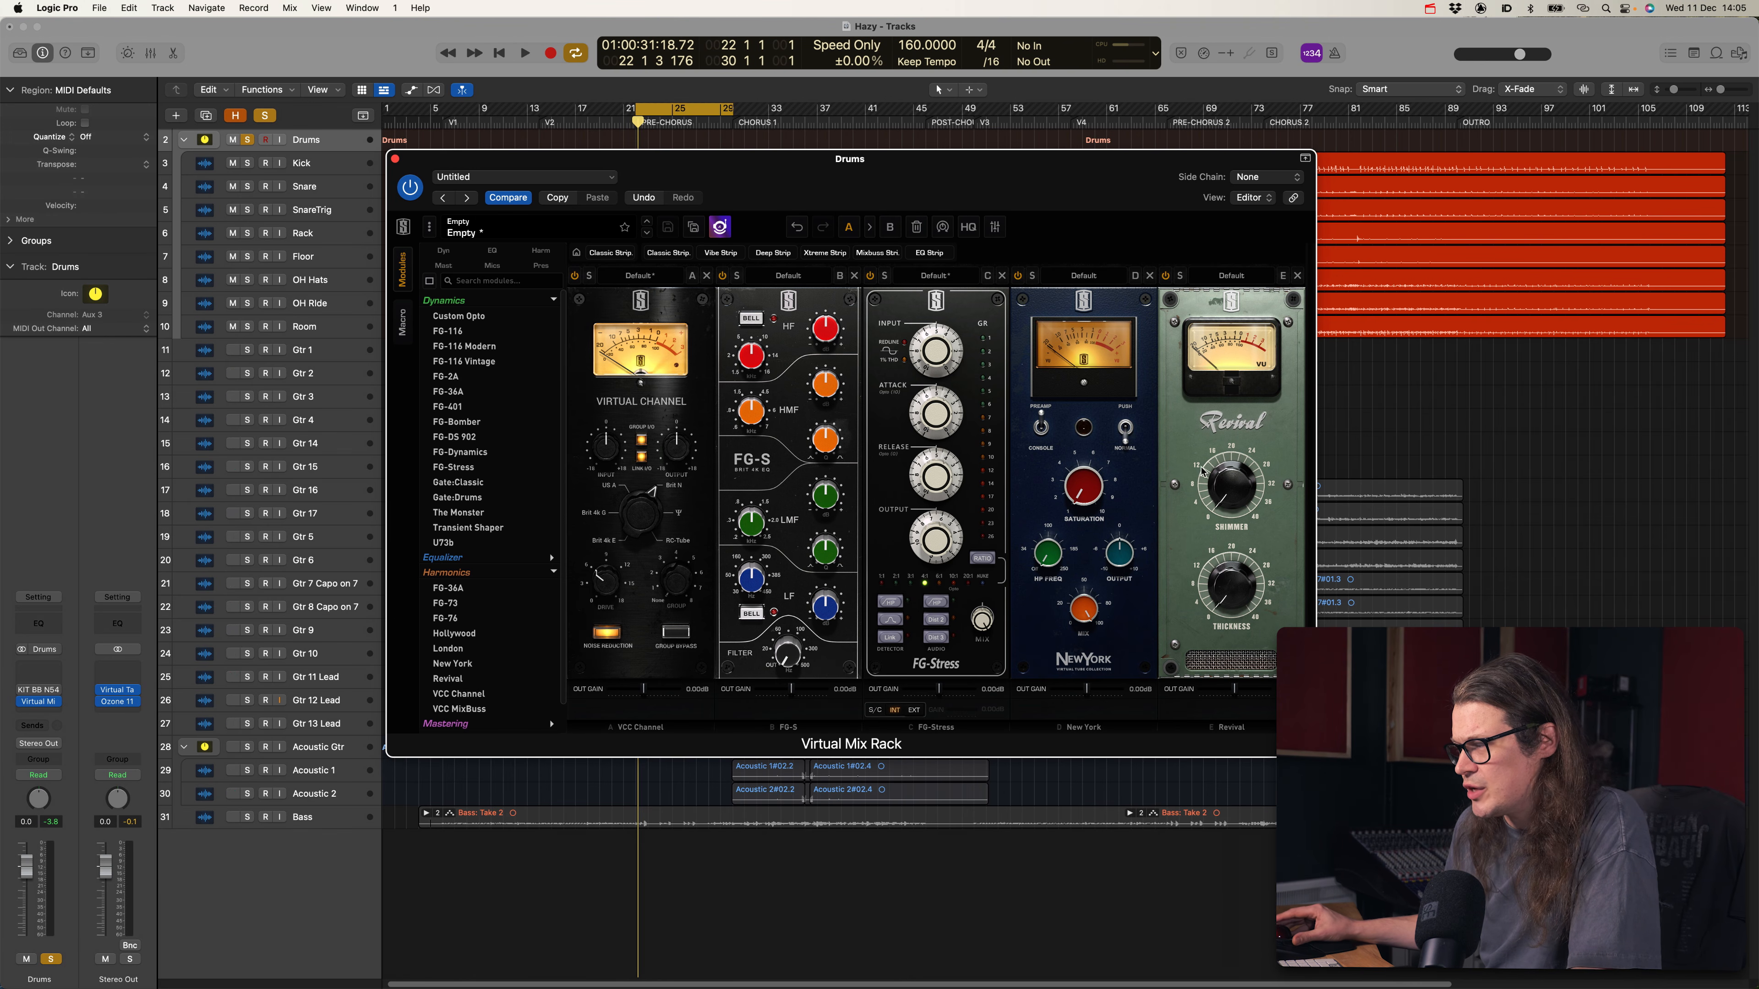
Map the VCC Channel Input and the Revival Shimmer to Macro 01 and expand the Shimmer mapping's settings
left_click(403, 331)
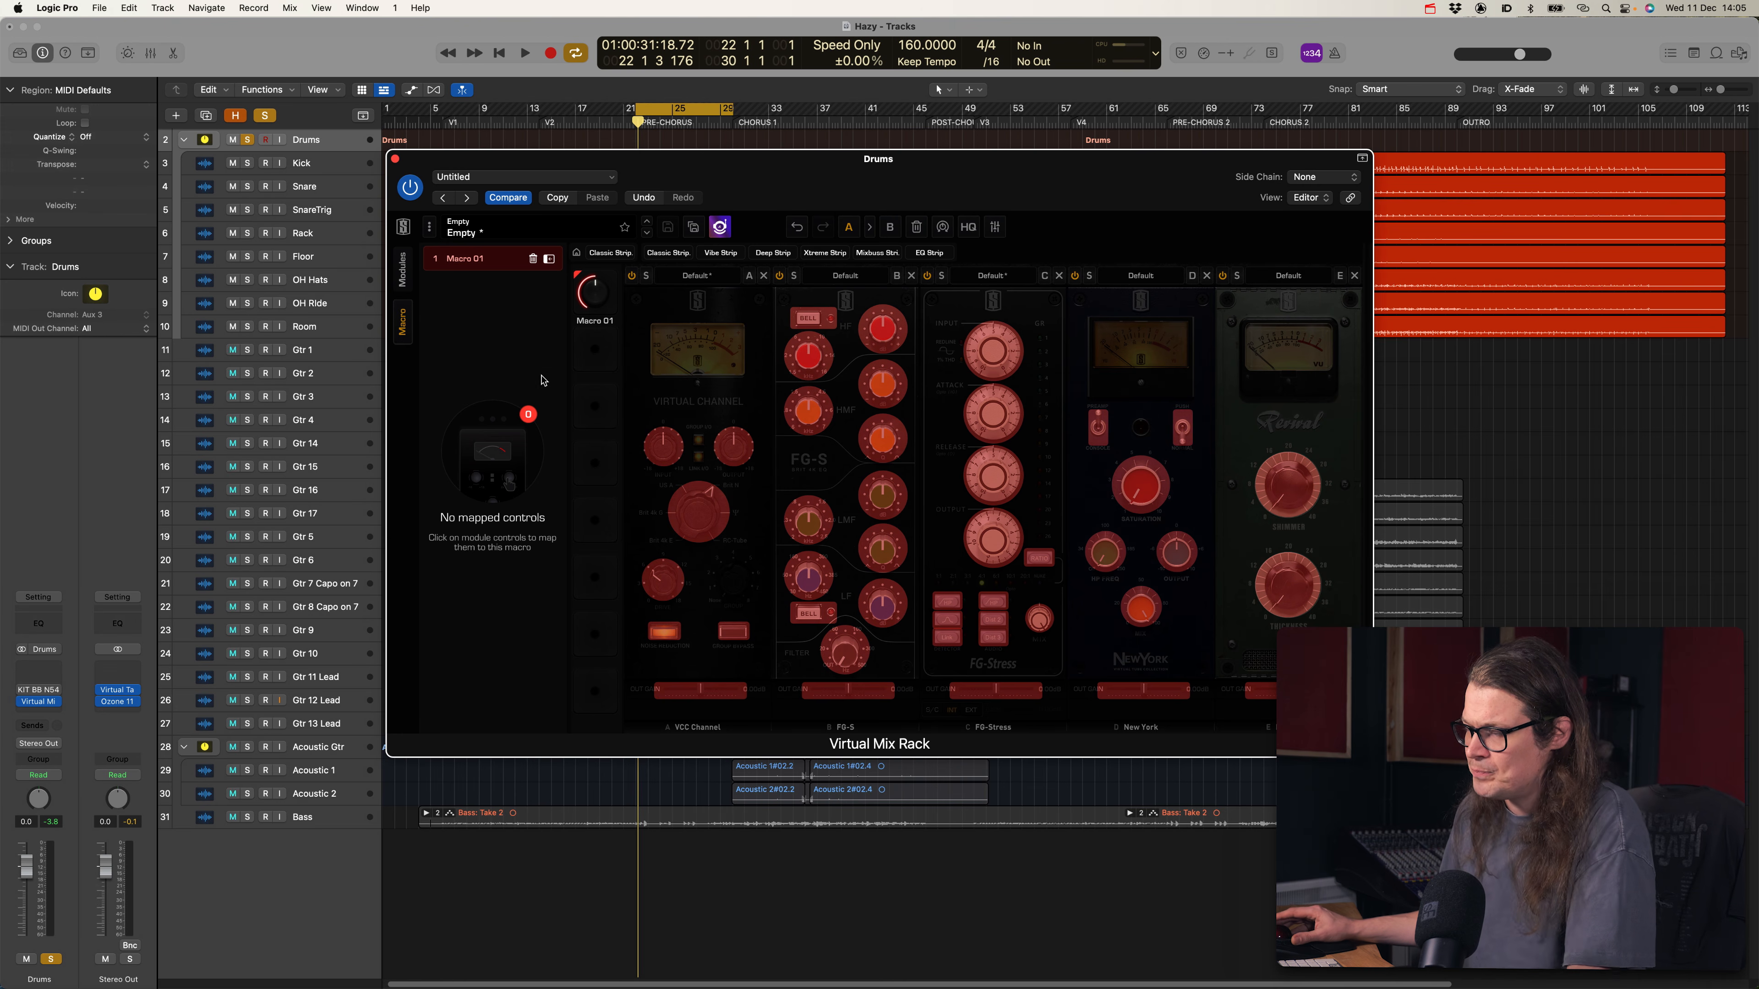
left_click(665, 448)
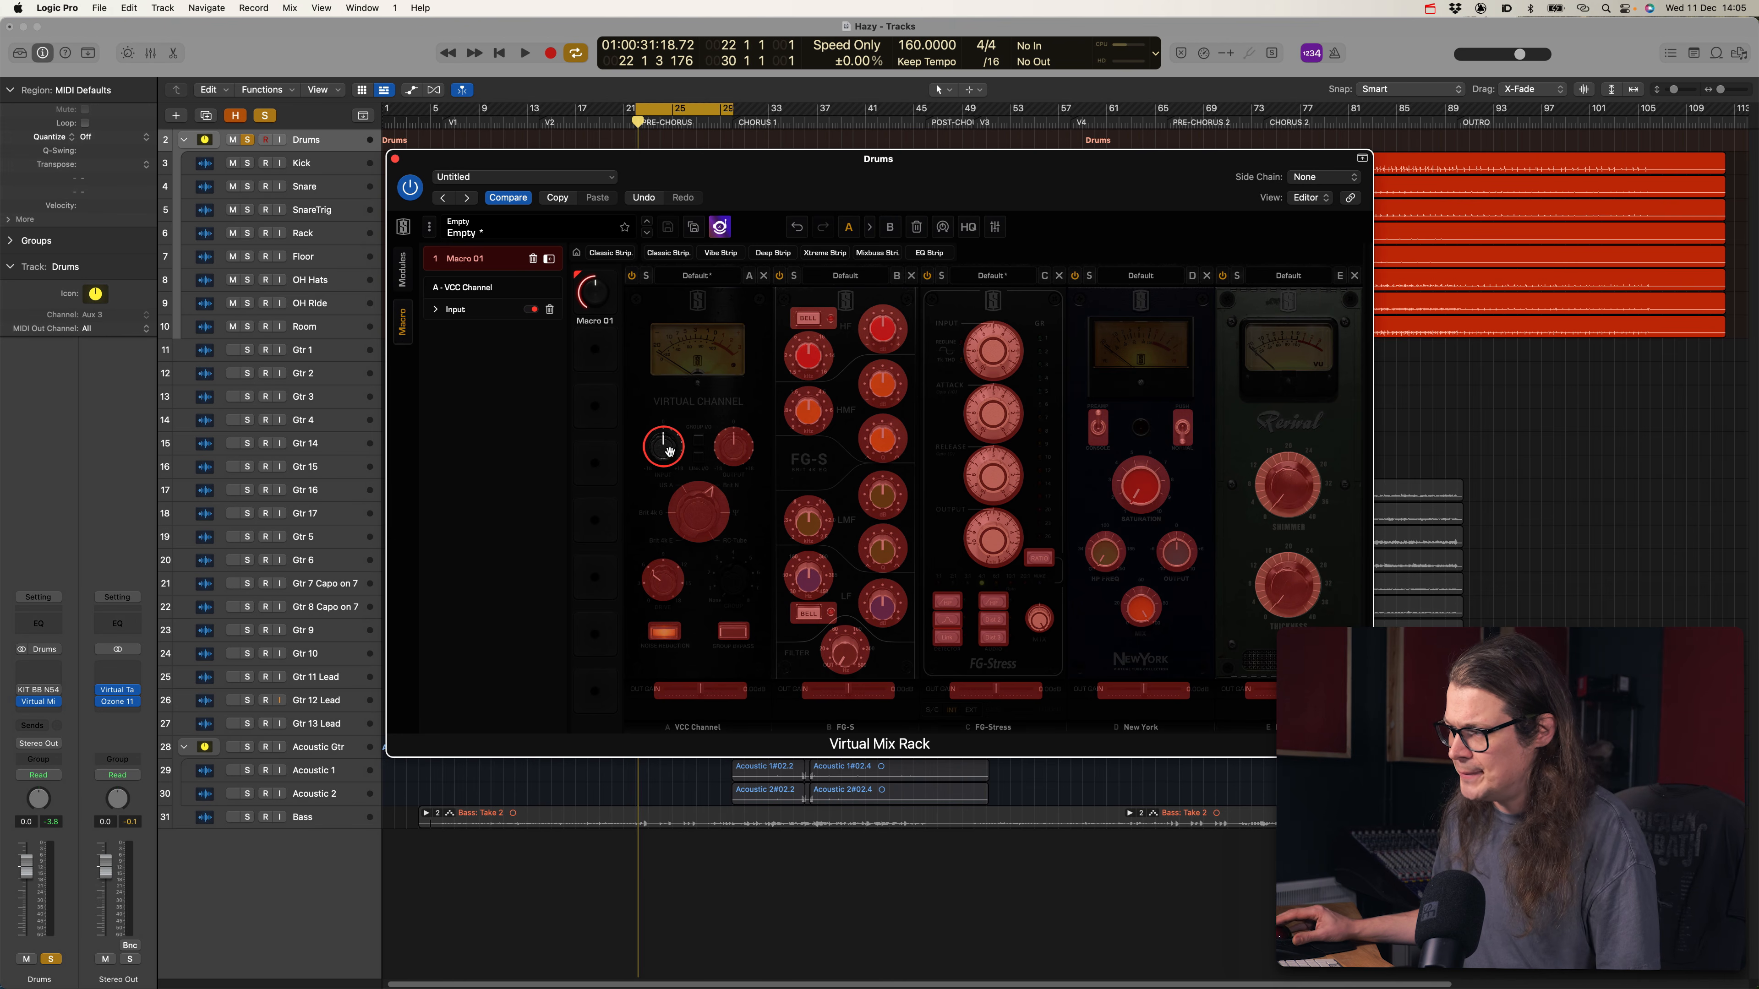
left_click(1299, 498)
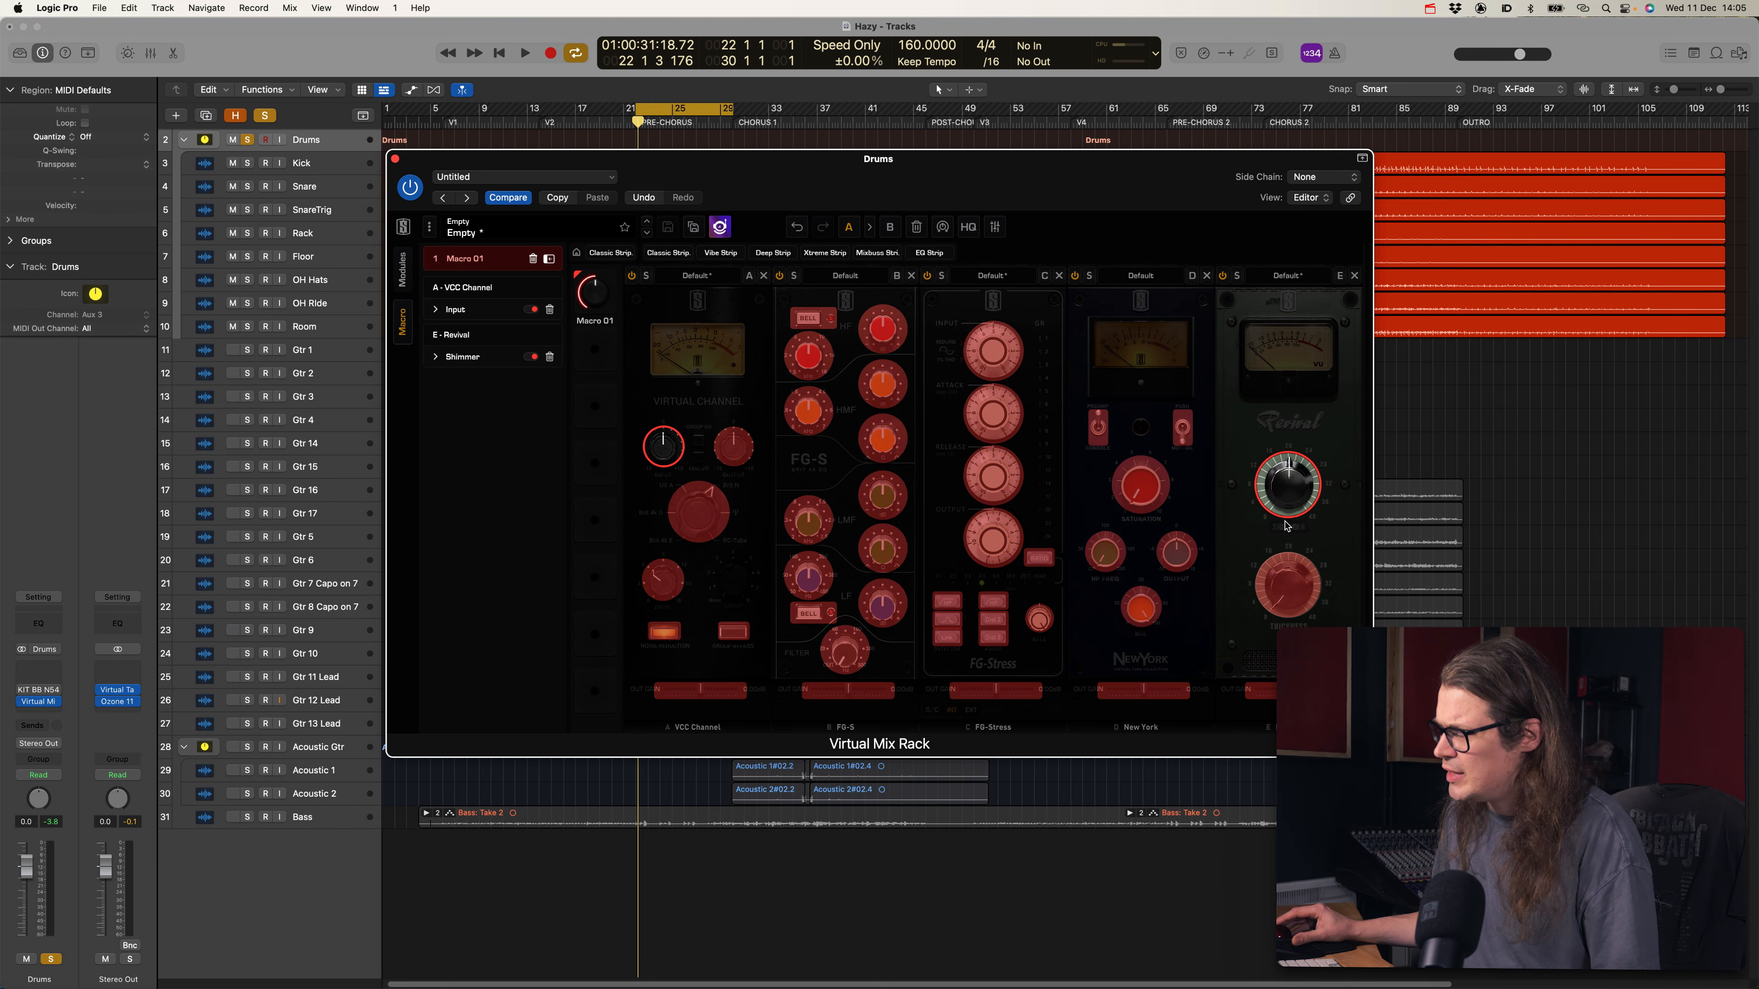
left_click(435, 356)
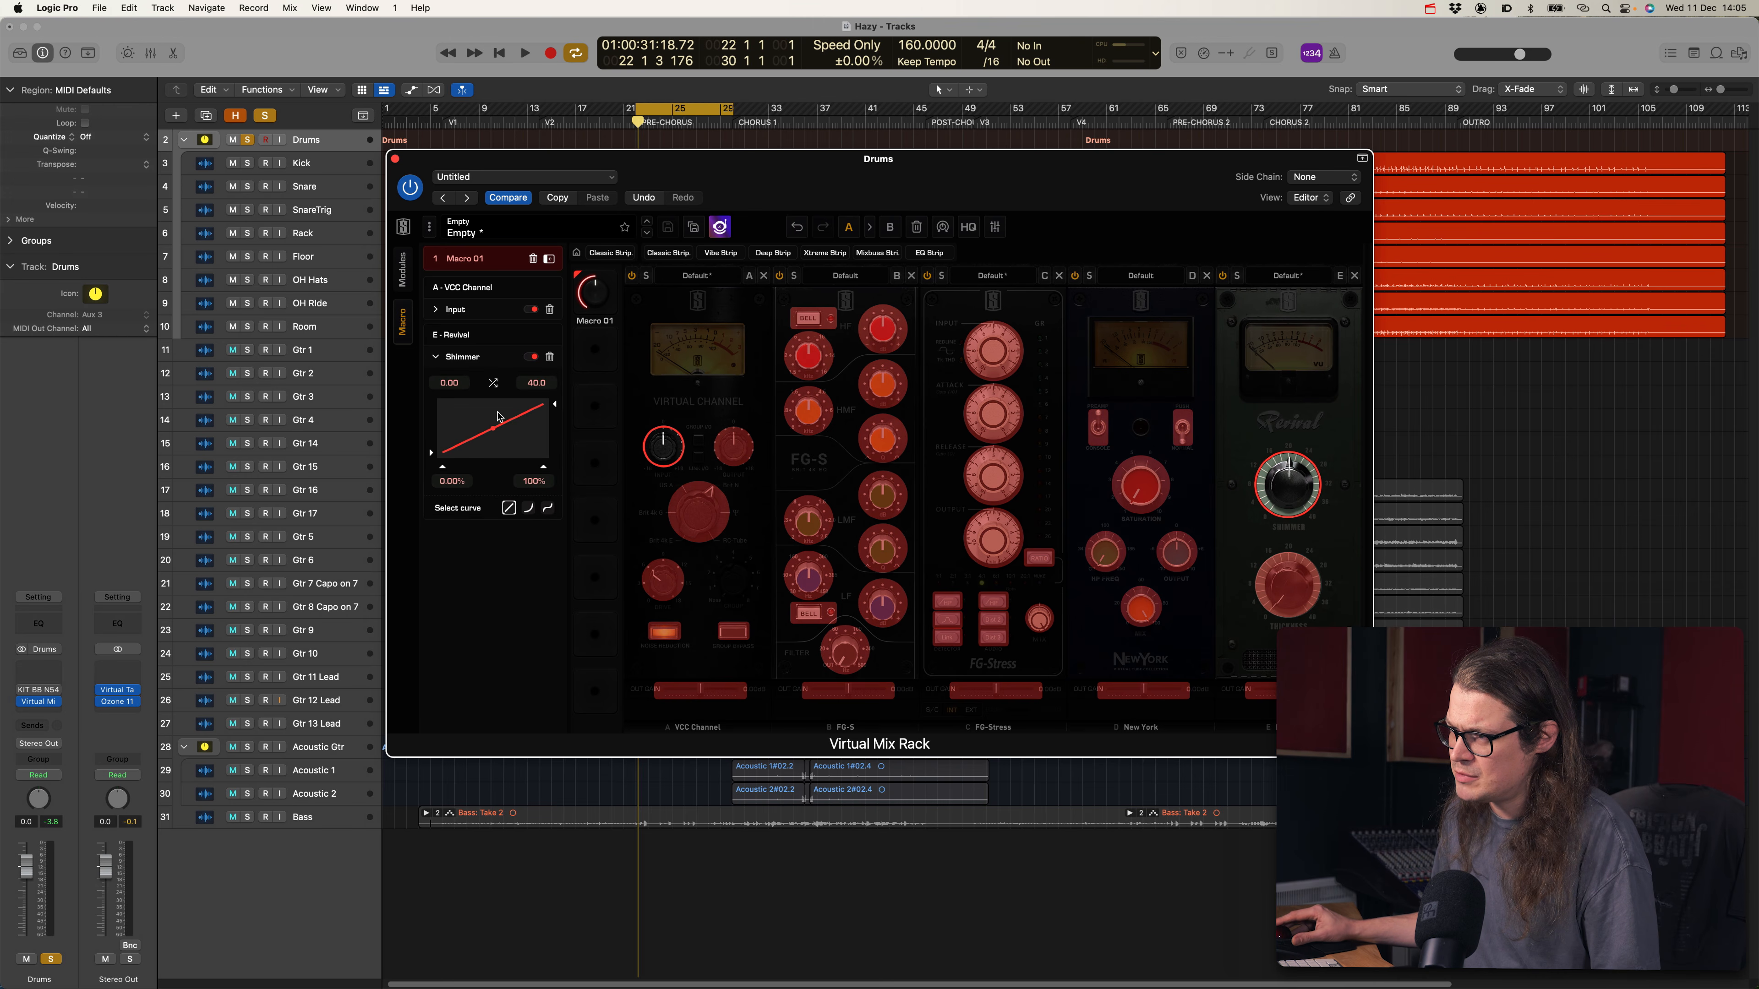
Move the mapped Revival Shimmer knob and the Macro 01 knob in the rack to check how they respond
left_click(404, 281)
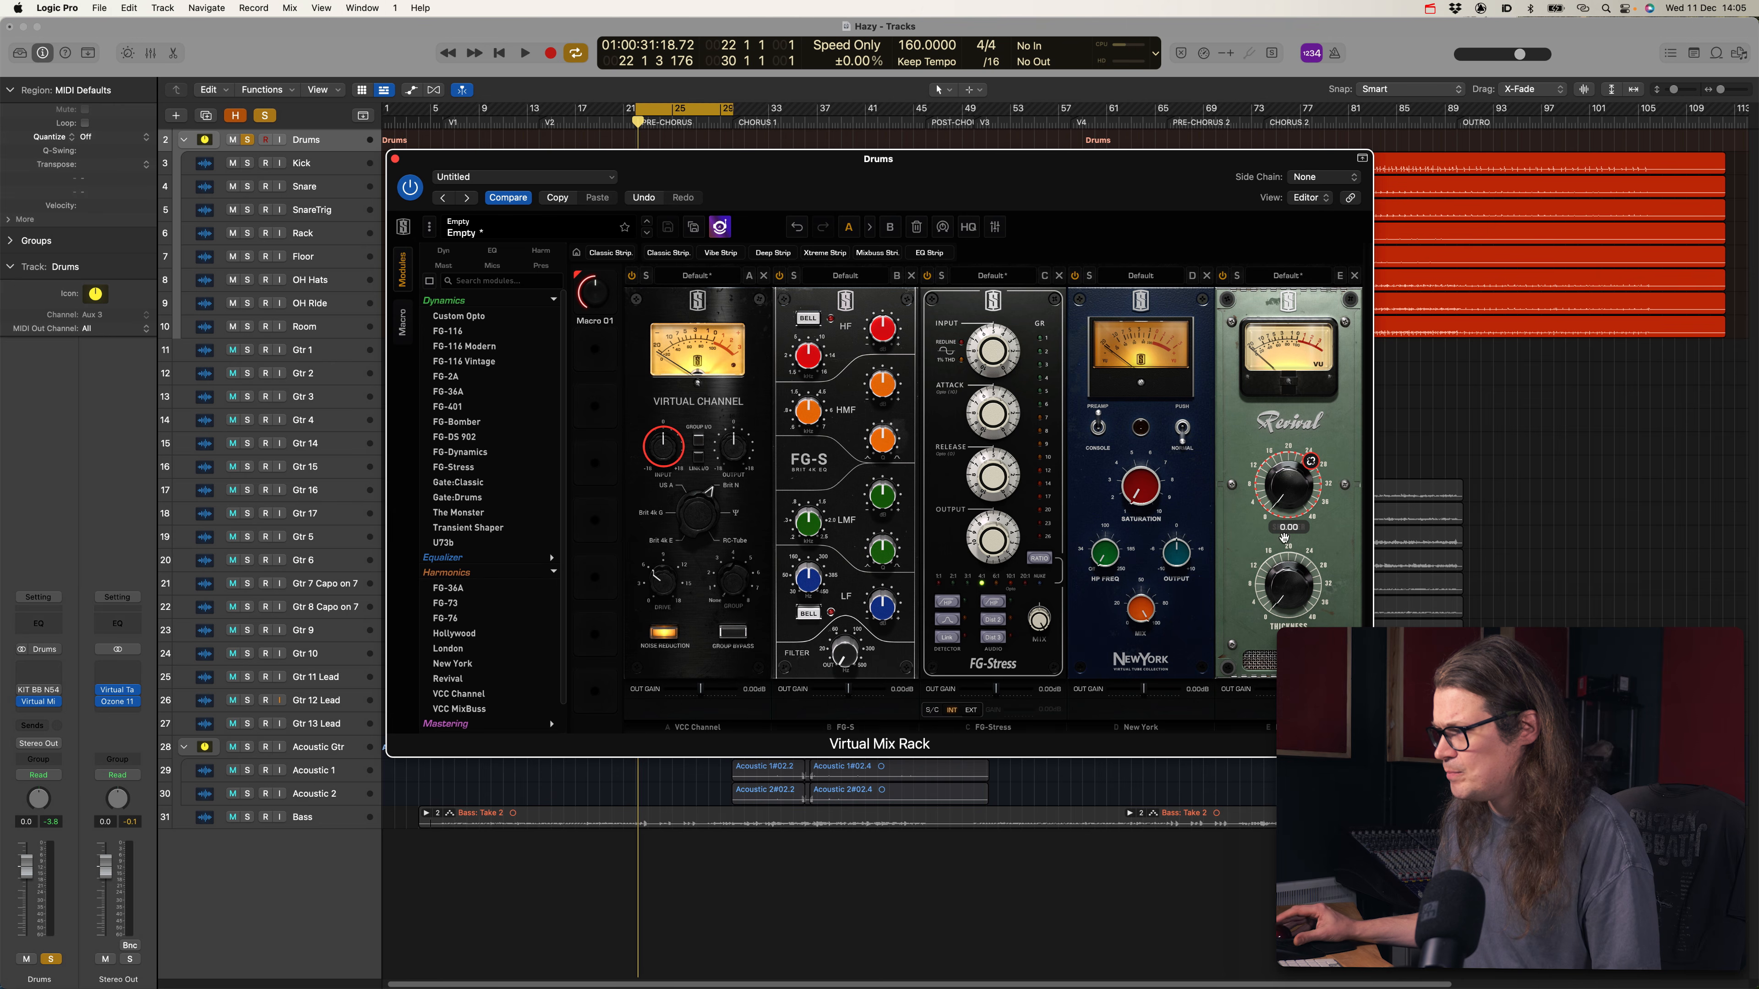
left_click_drag(1311, 463, 1298, 499)
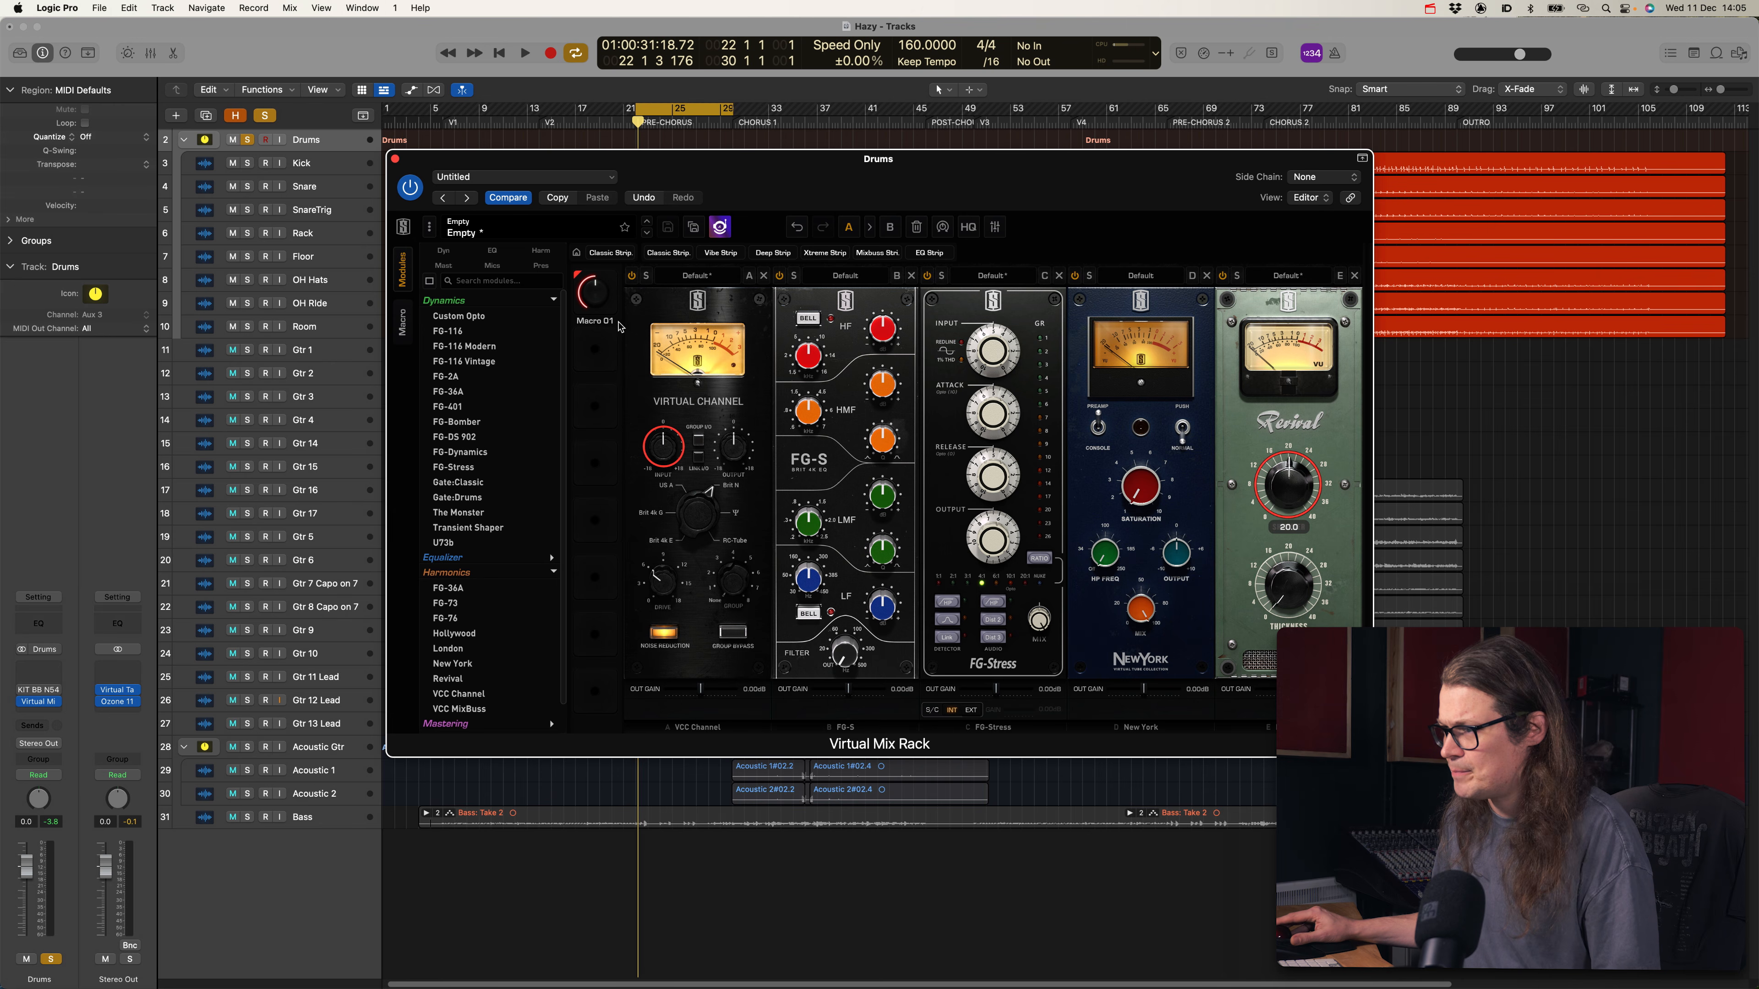
mouse_move(593, 294)
left_mouse_down()
mouse_move(594, 407)
mouse_move(596, 300)
left_mouse_up()
Try a Shimmer mapping maximum of 0.00 with the Macro 01 knob, and restore the maximum to 40.0
left_click(401, 324)
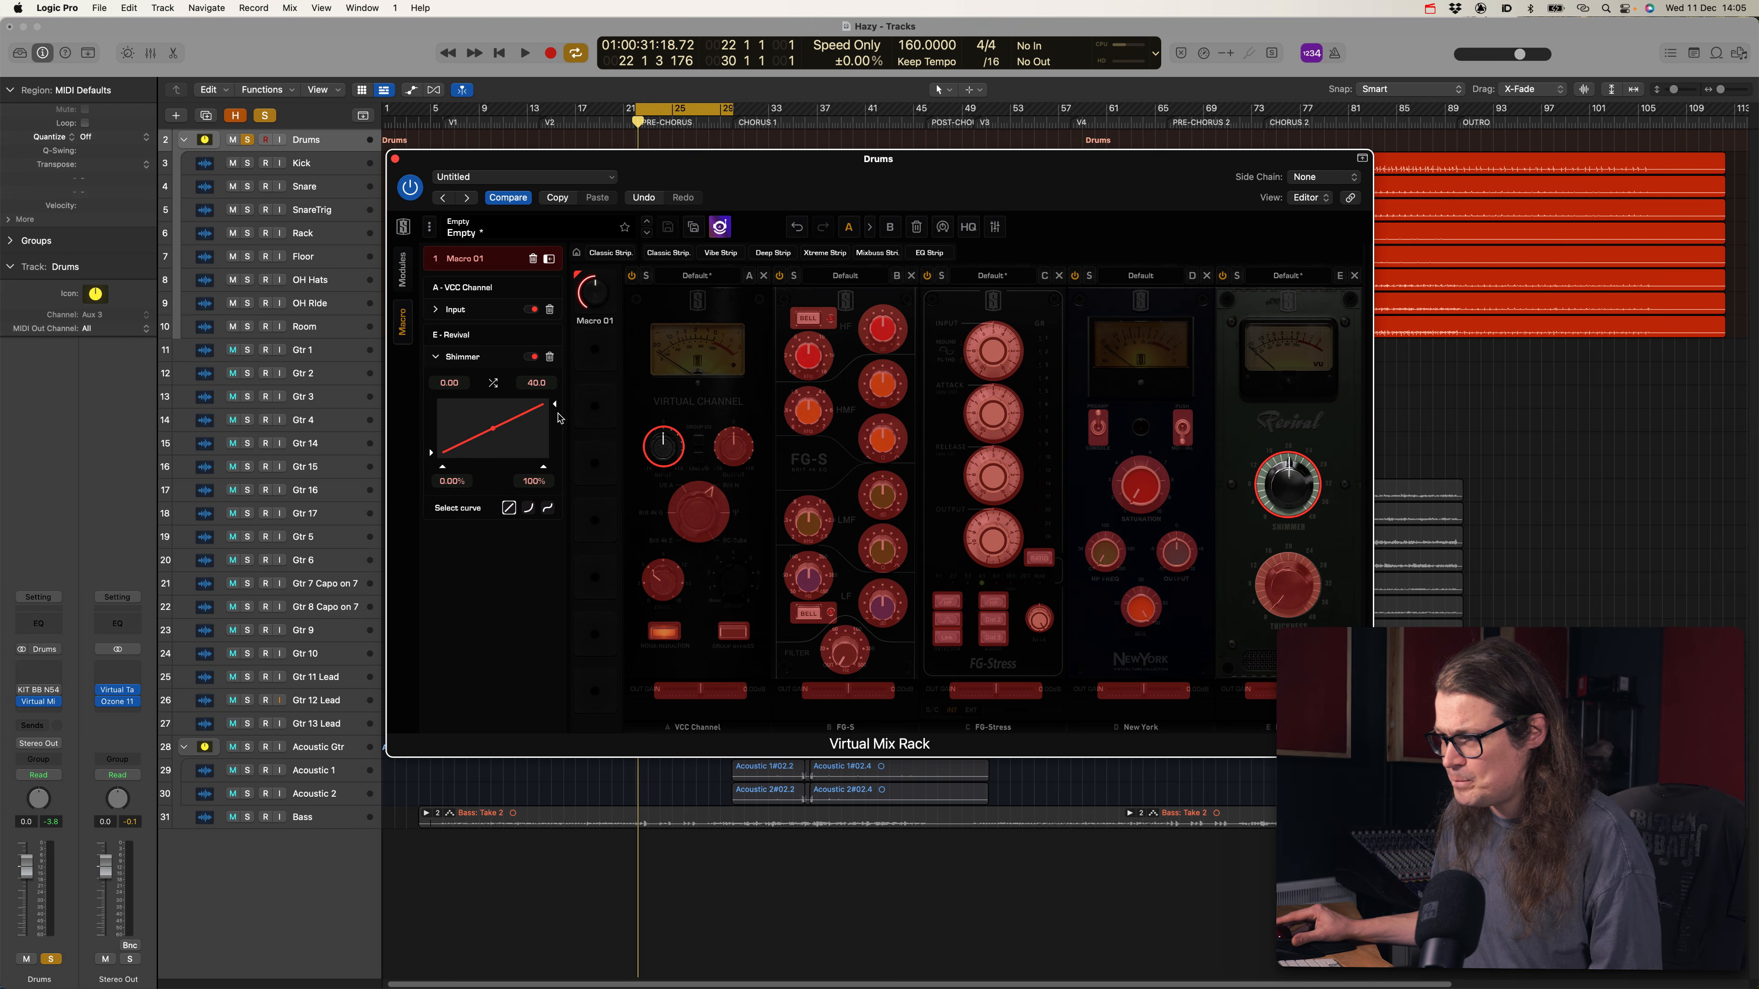
left_click_drag(555, 406, 555, 461)
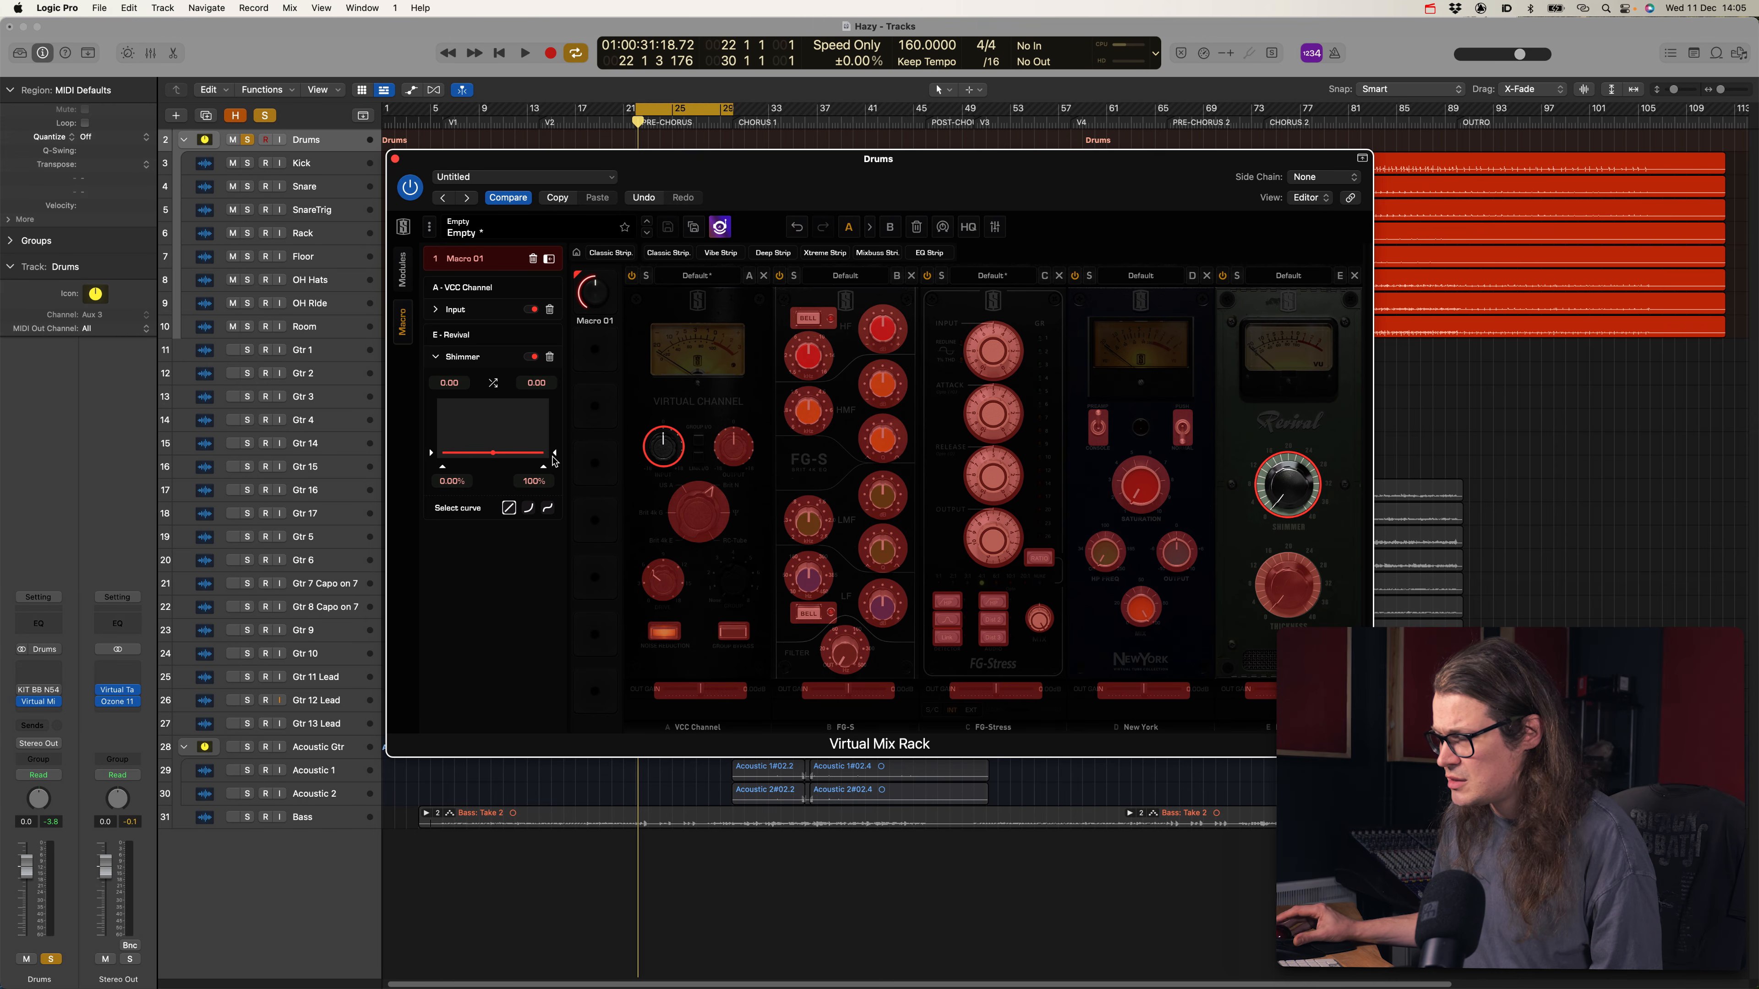
left_click_drag(594, 299, 602, 294)
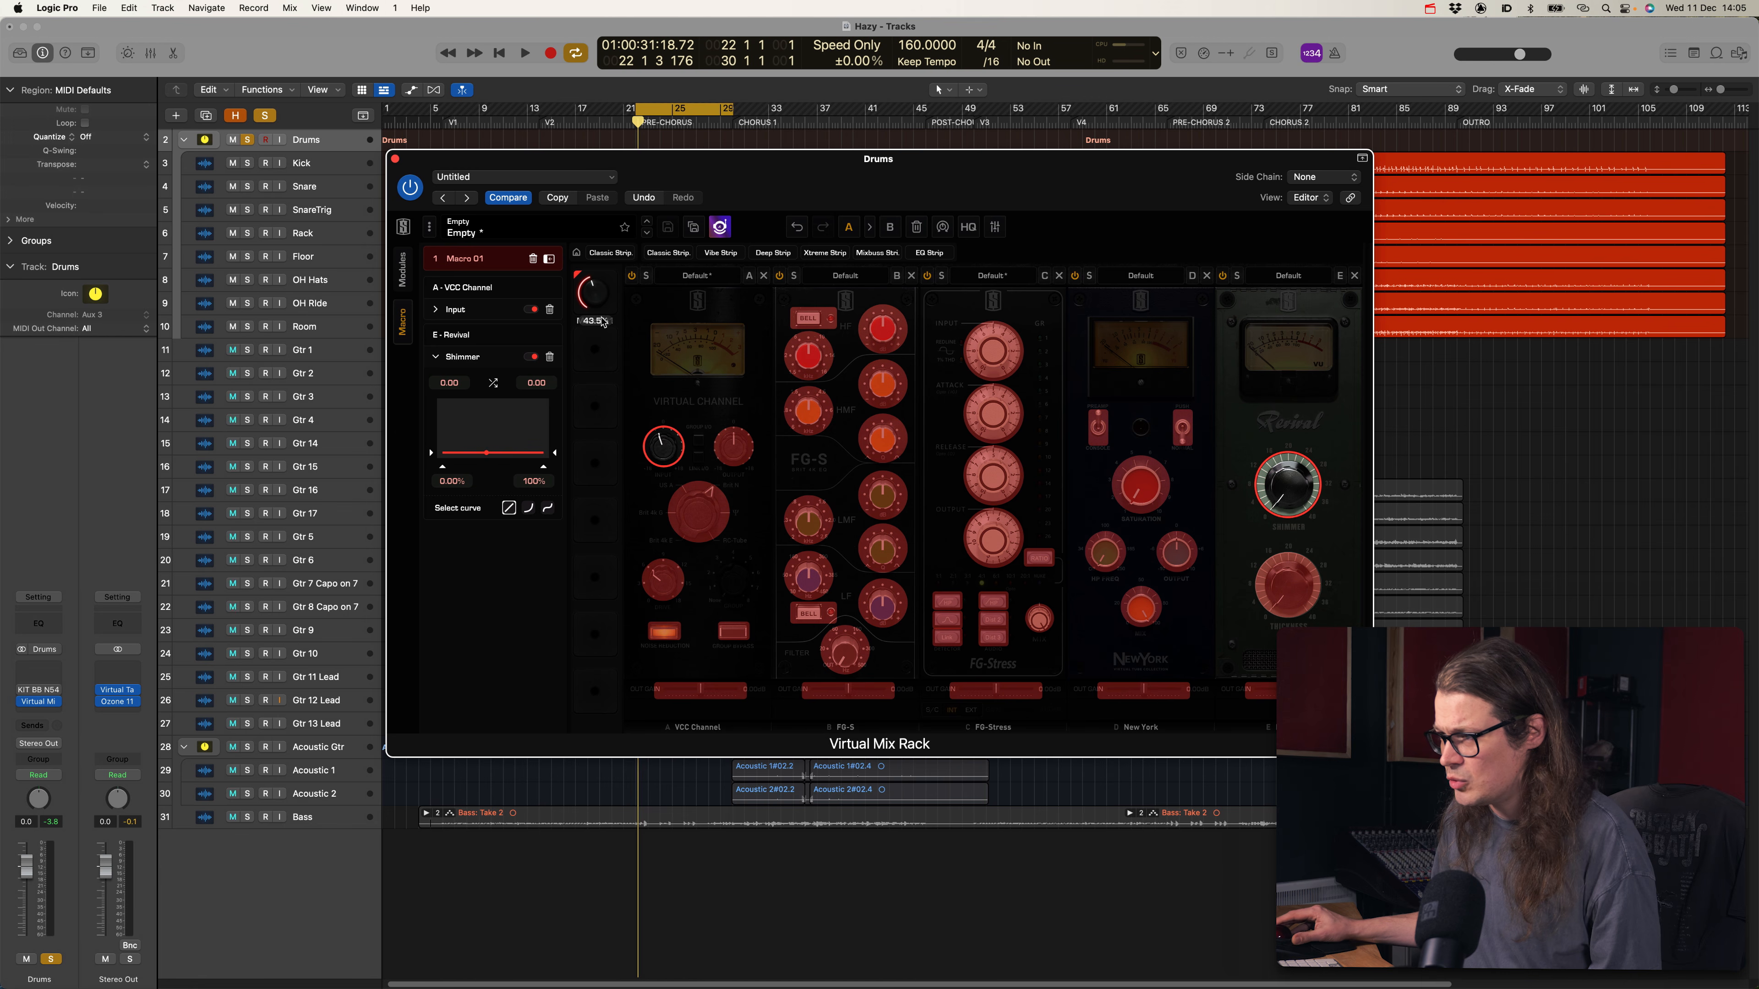
left_click_drag(555, 454, 553, 398)
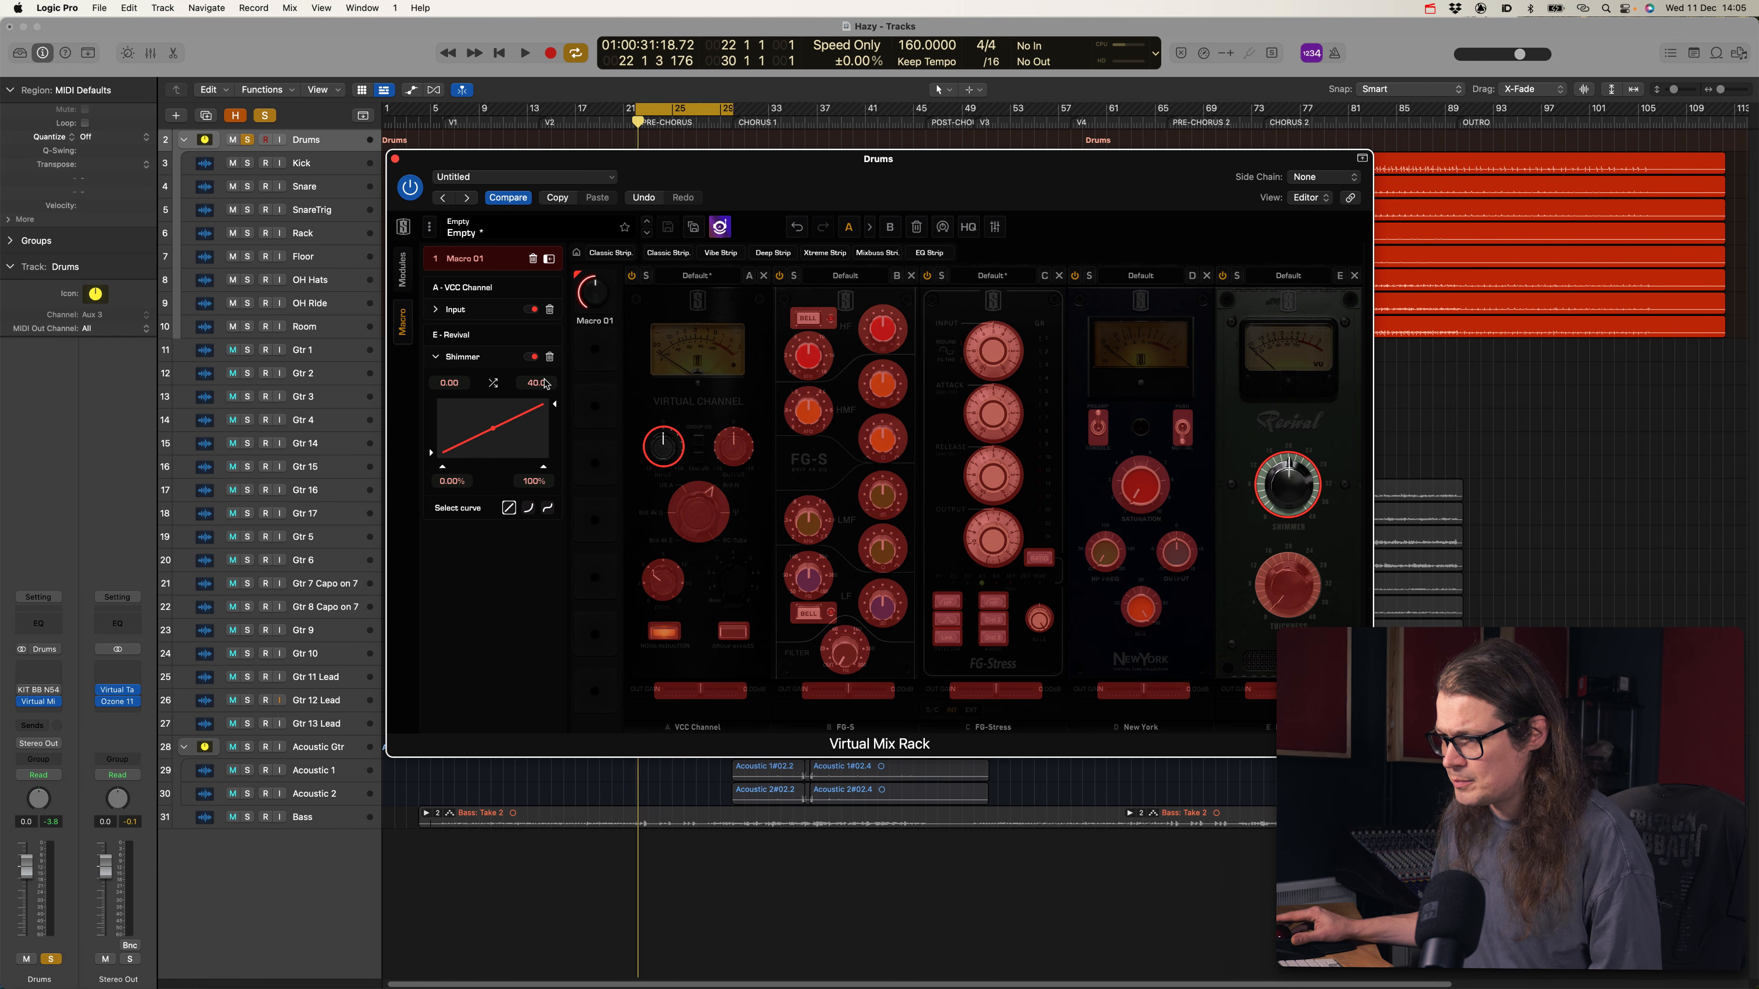
Set the start of the Shimmer mapping curve to 49.0% and test it with the Macro 01 knob
left_click_drag(444, 469, 494, 473)
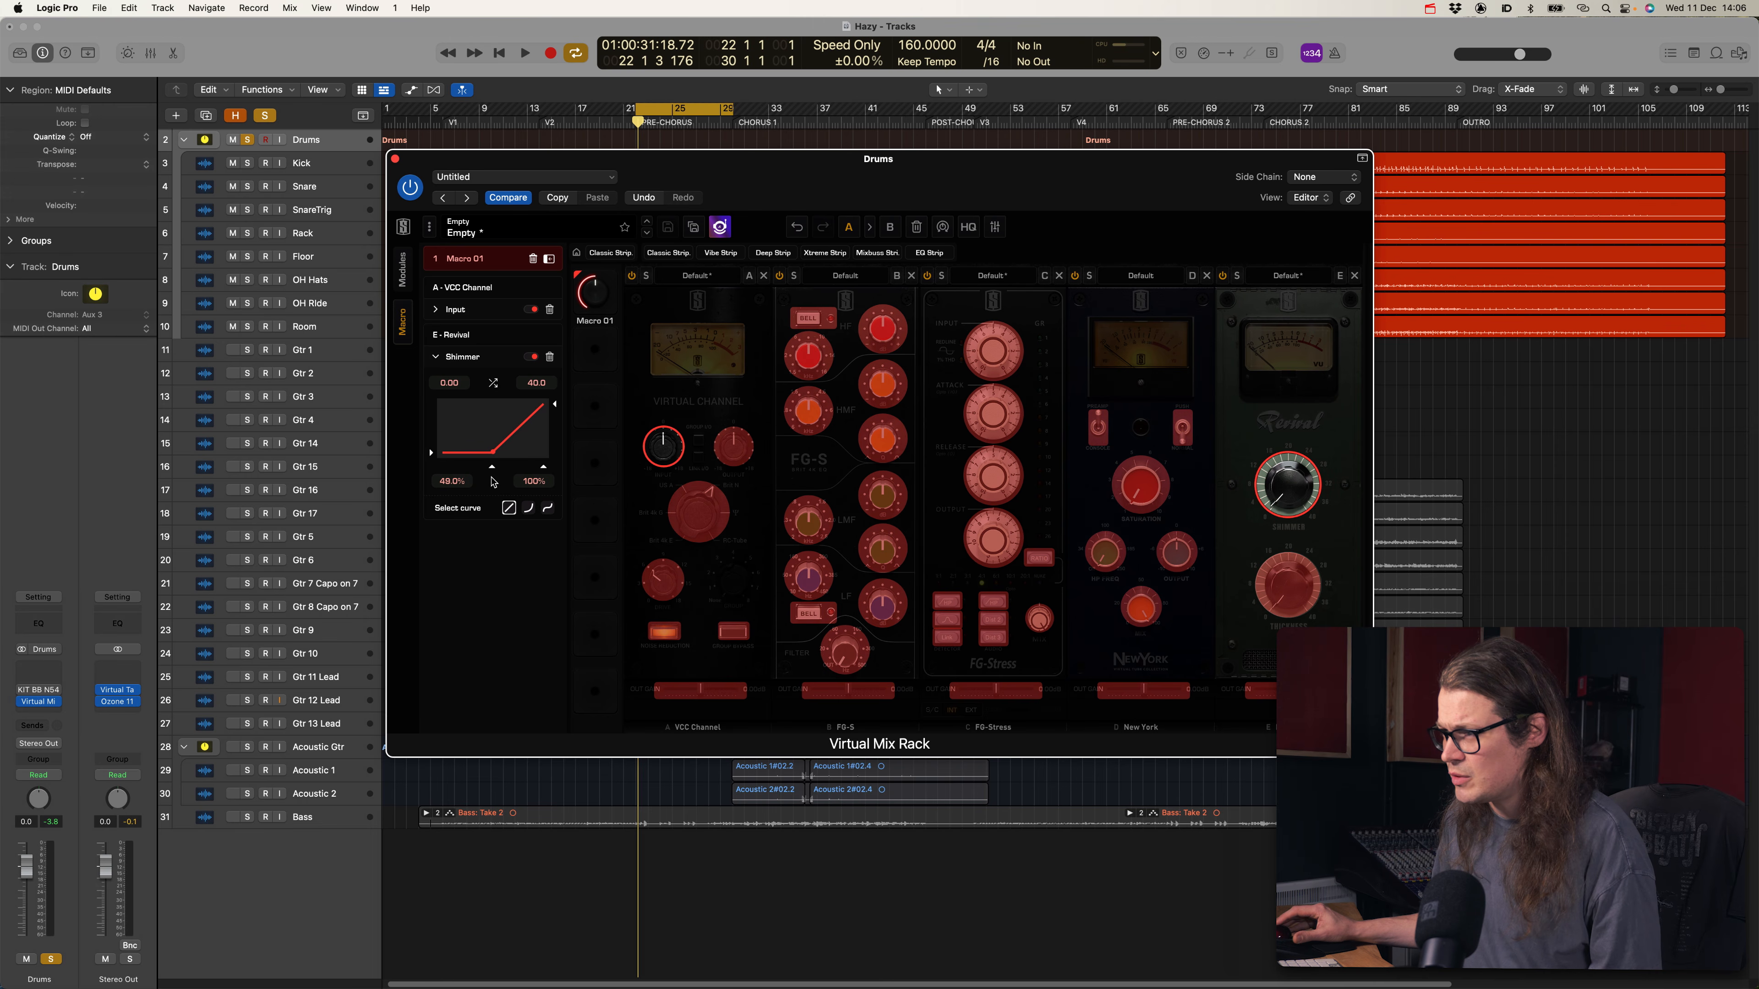
mouse_move(598, 303)
left_mouse_down()
mouse_move(599, 202)
mouse_move(598, 295)
left_mouse_up()
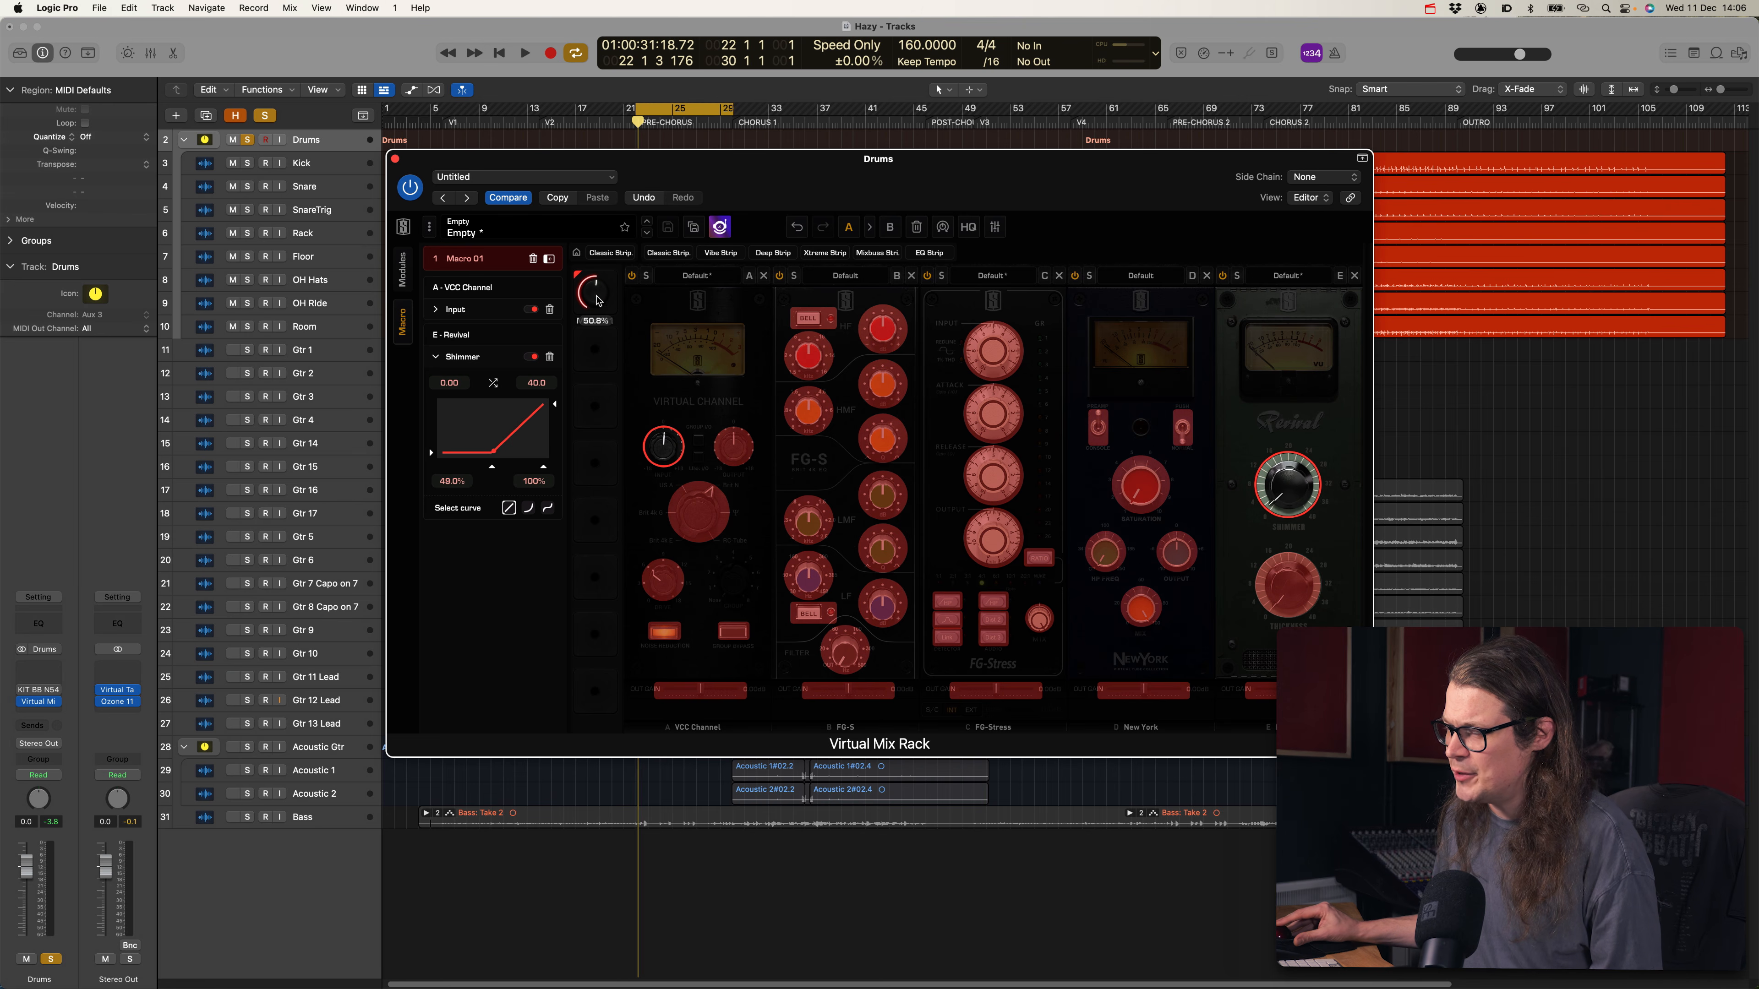
left_click(403, 269)
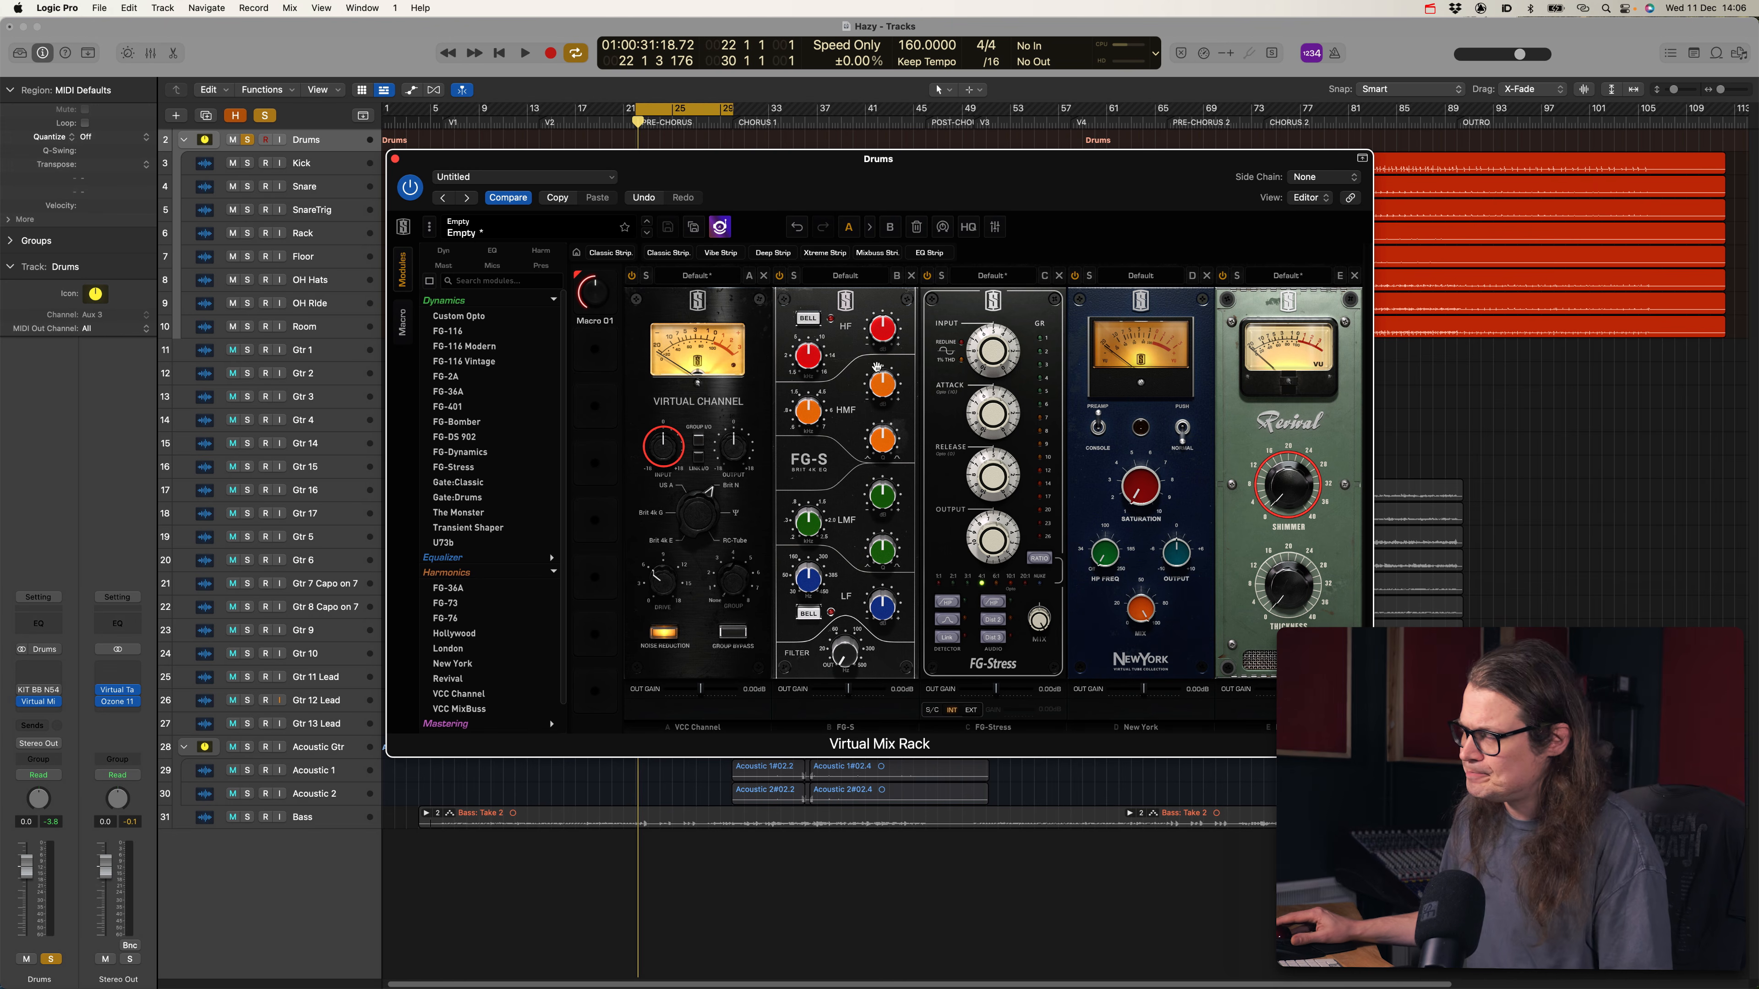
left_click(402, 332)
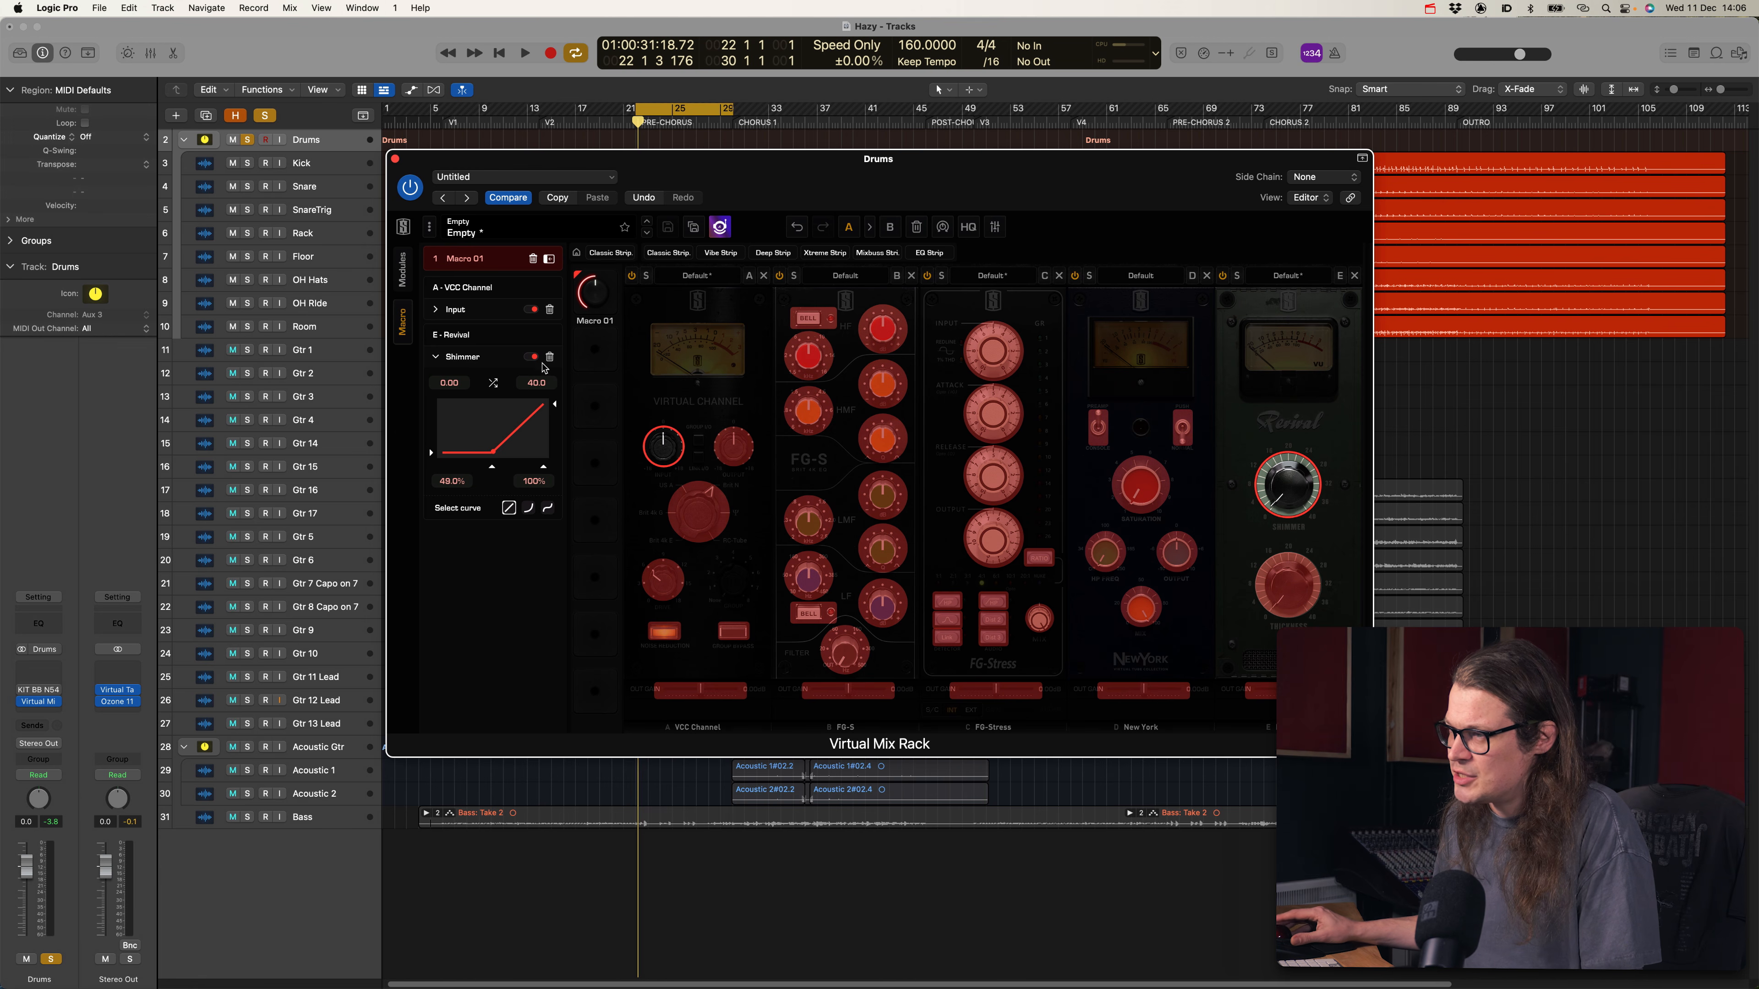
left_click(435, 357)
left_click(407, 285)
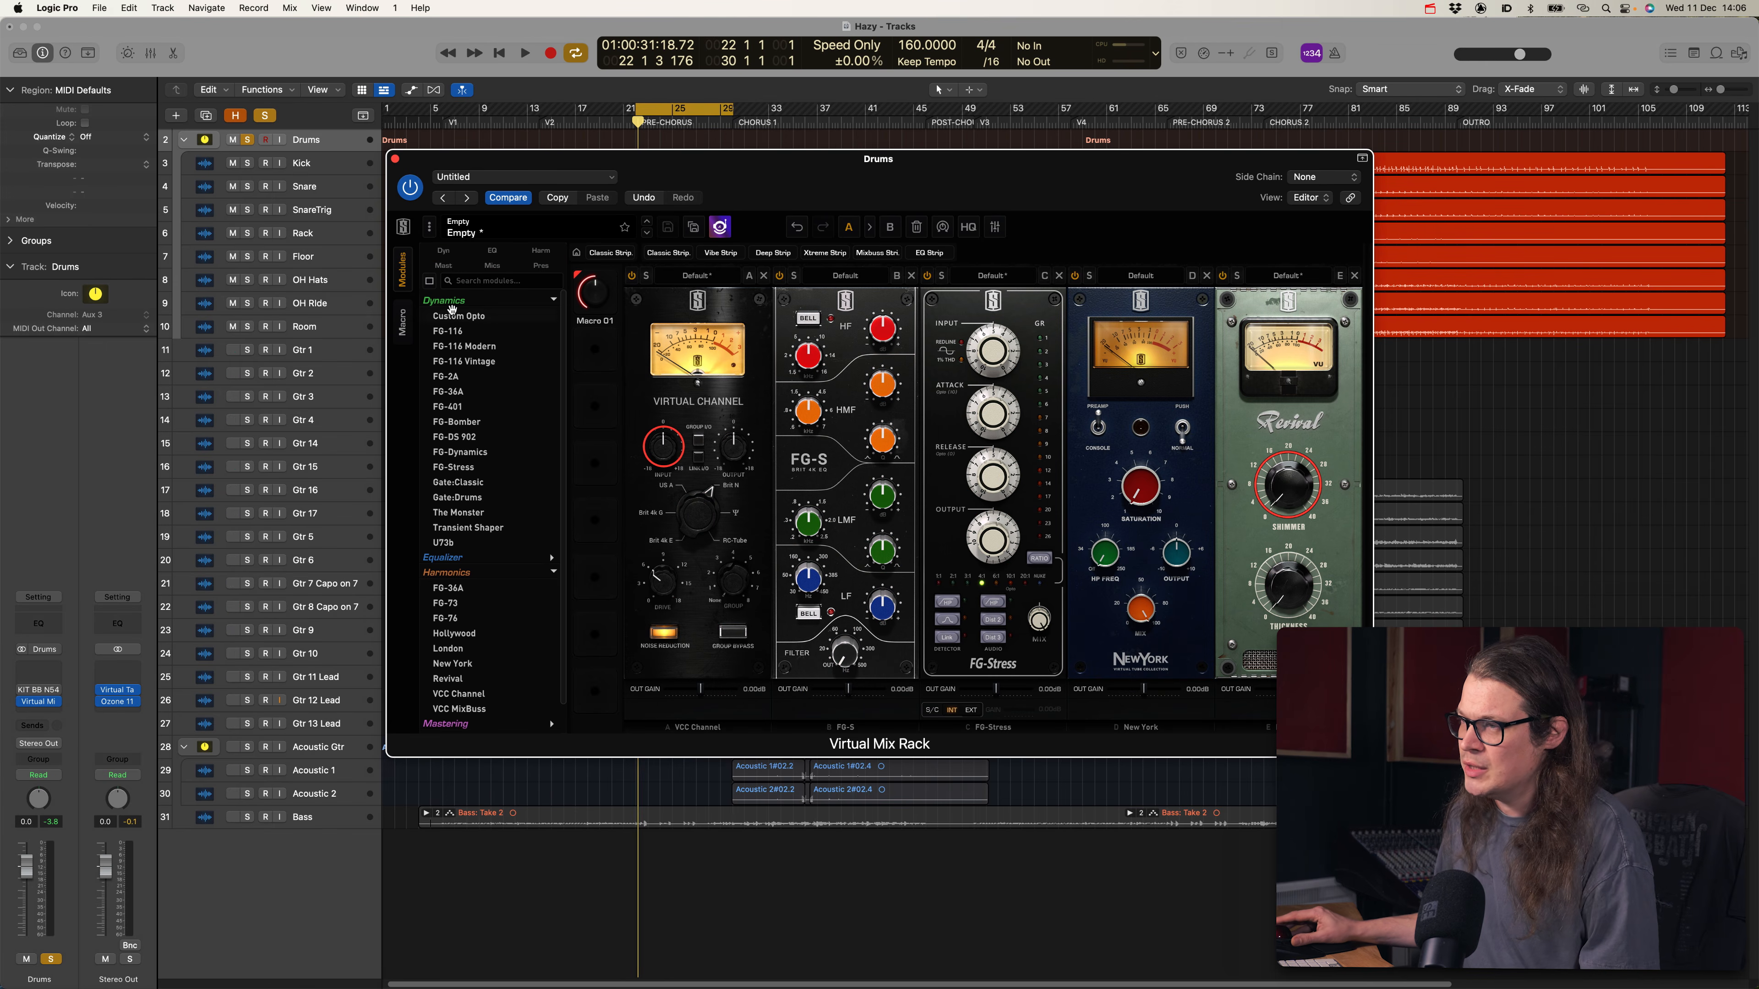
Rename Macro 01 to "Sat+Shine"
left_click(406, 325)
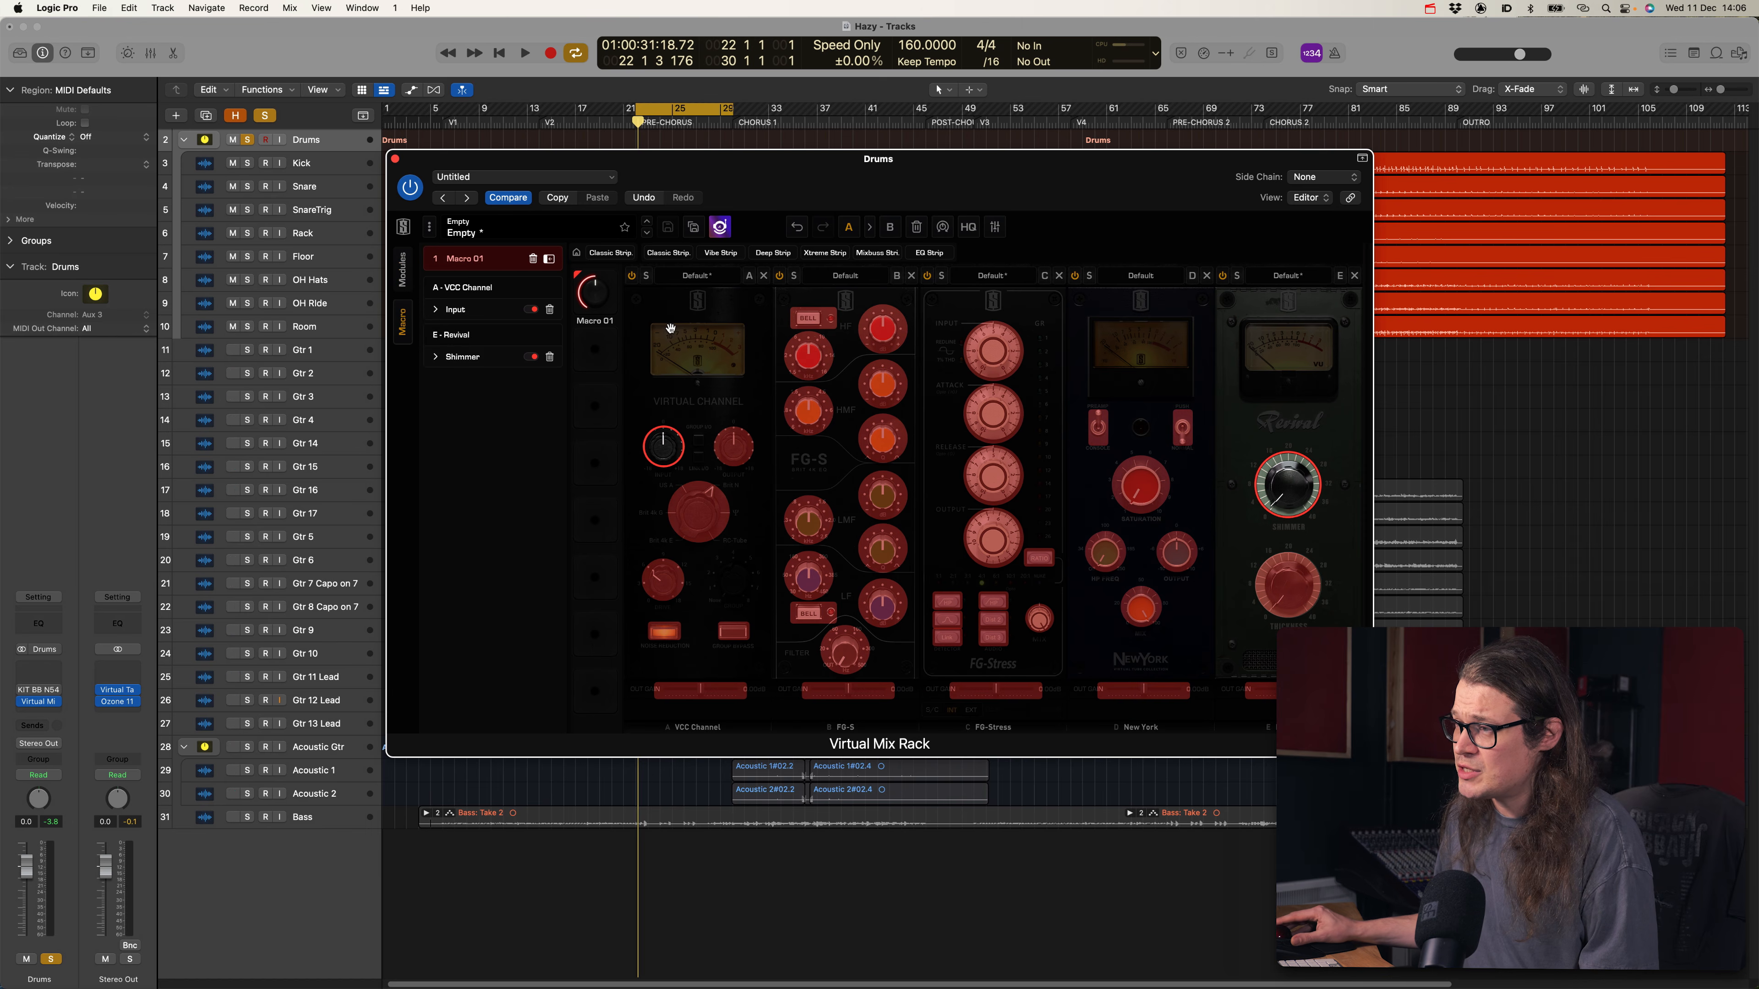
double_click(476, 259)
type("Sa")
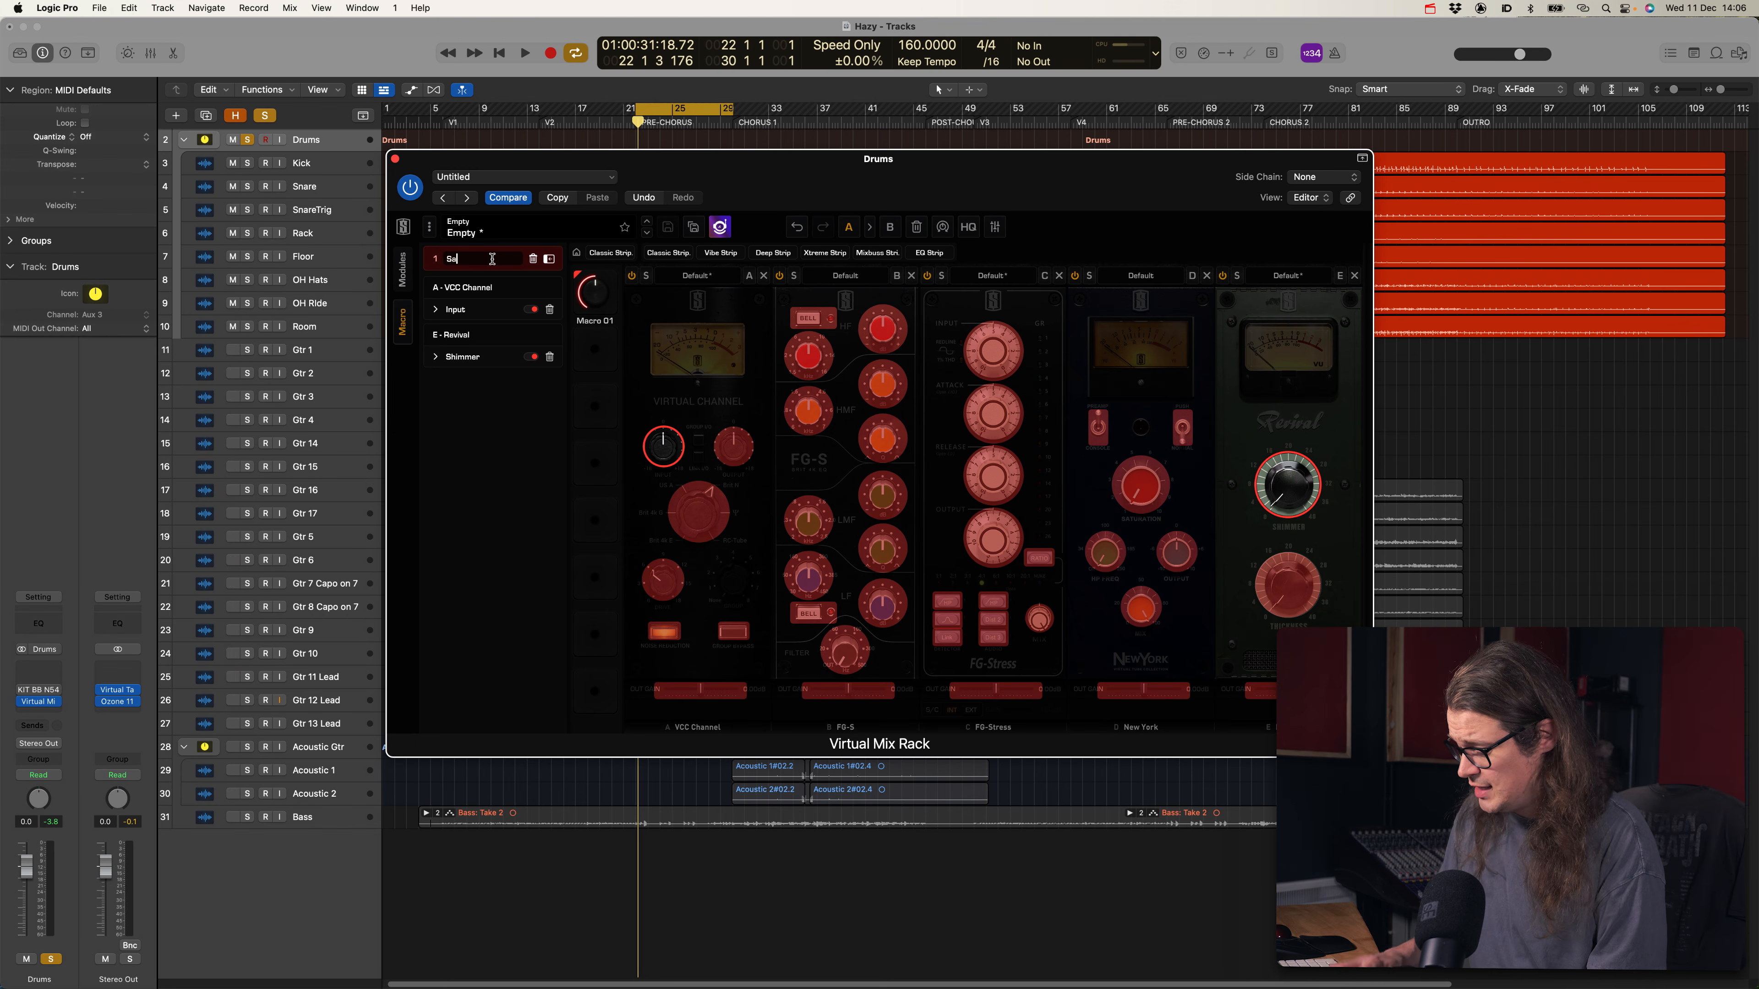
type("t+Shine")
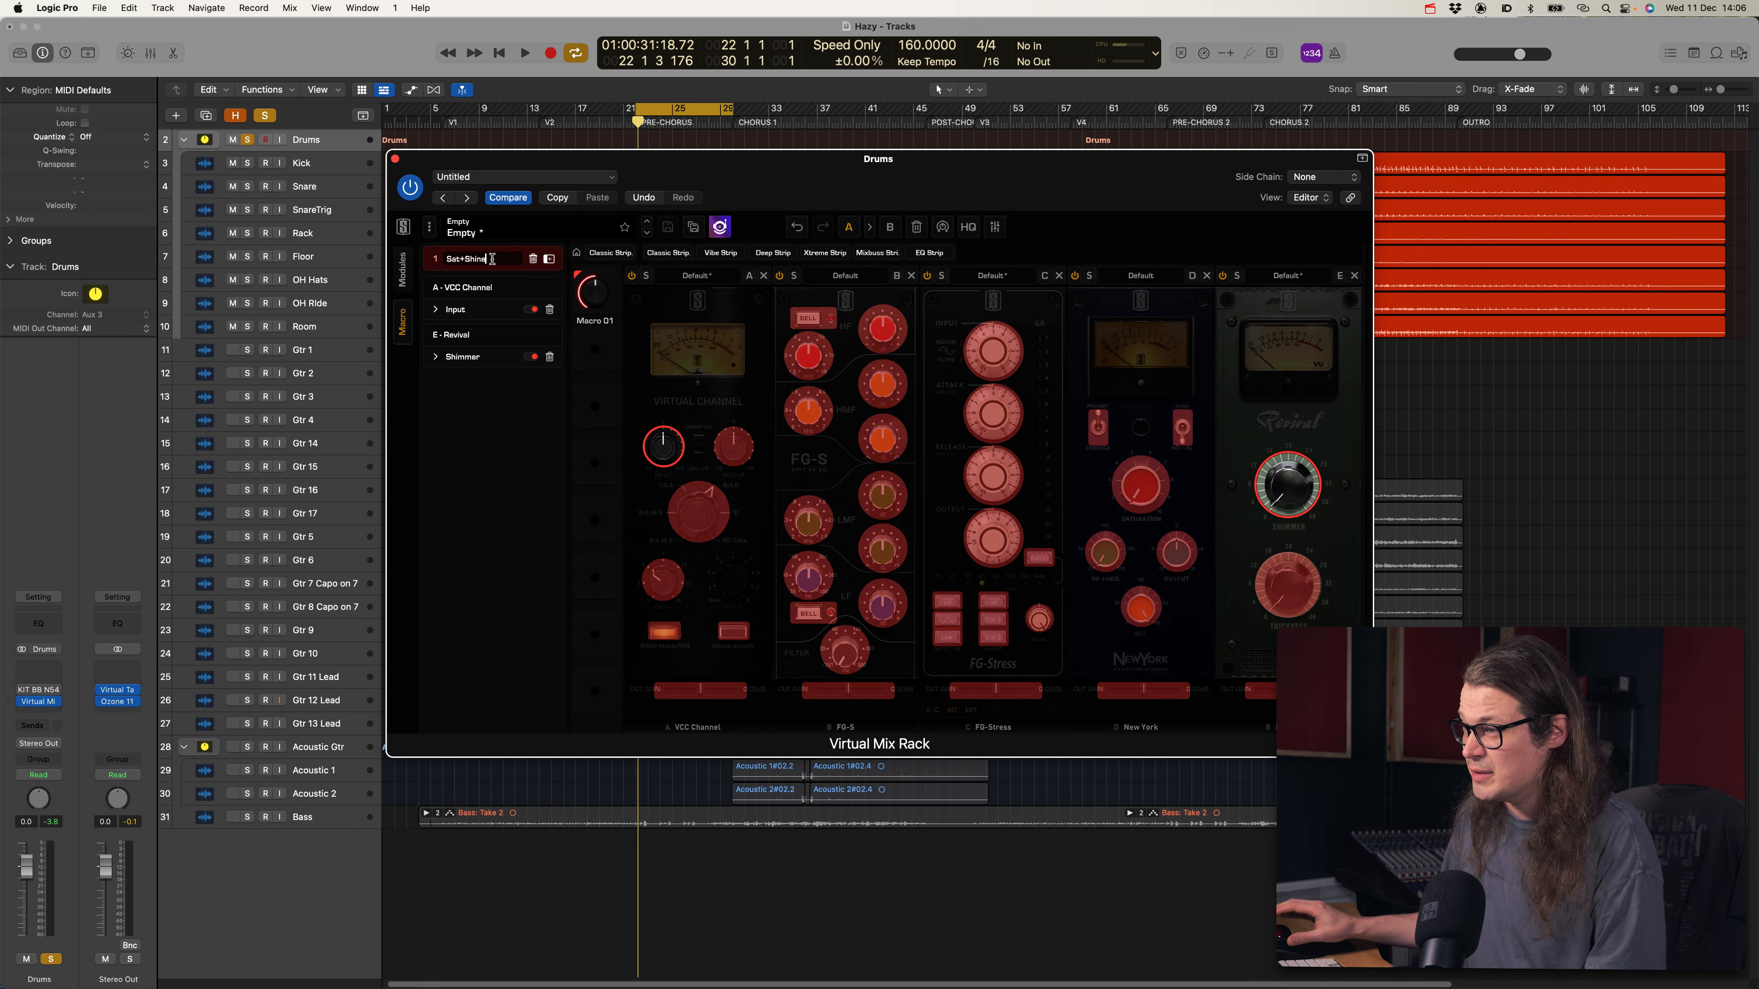
key("Return")
Return to the module view and turn the Sat+Shine knob during drum playback to audition the mapped controls
left_click(402, 272)
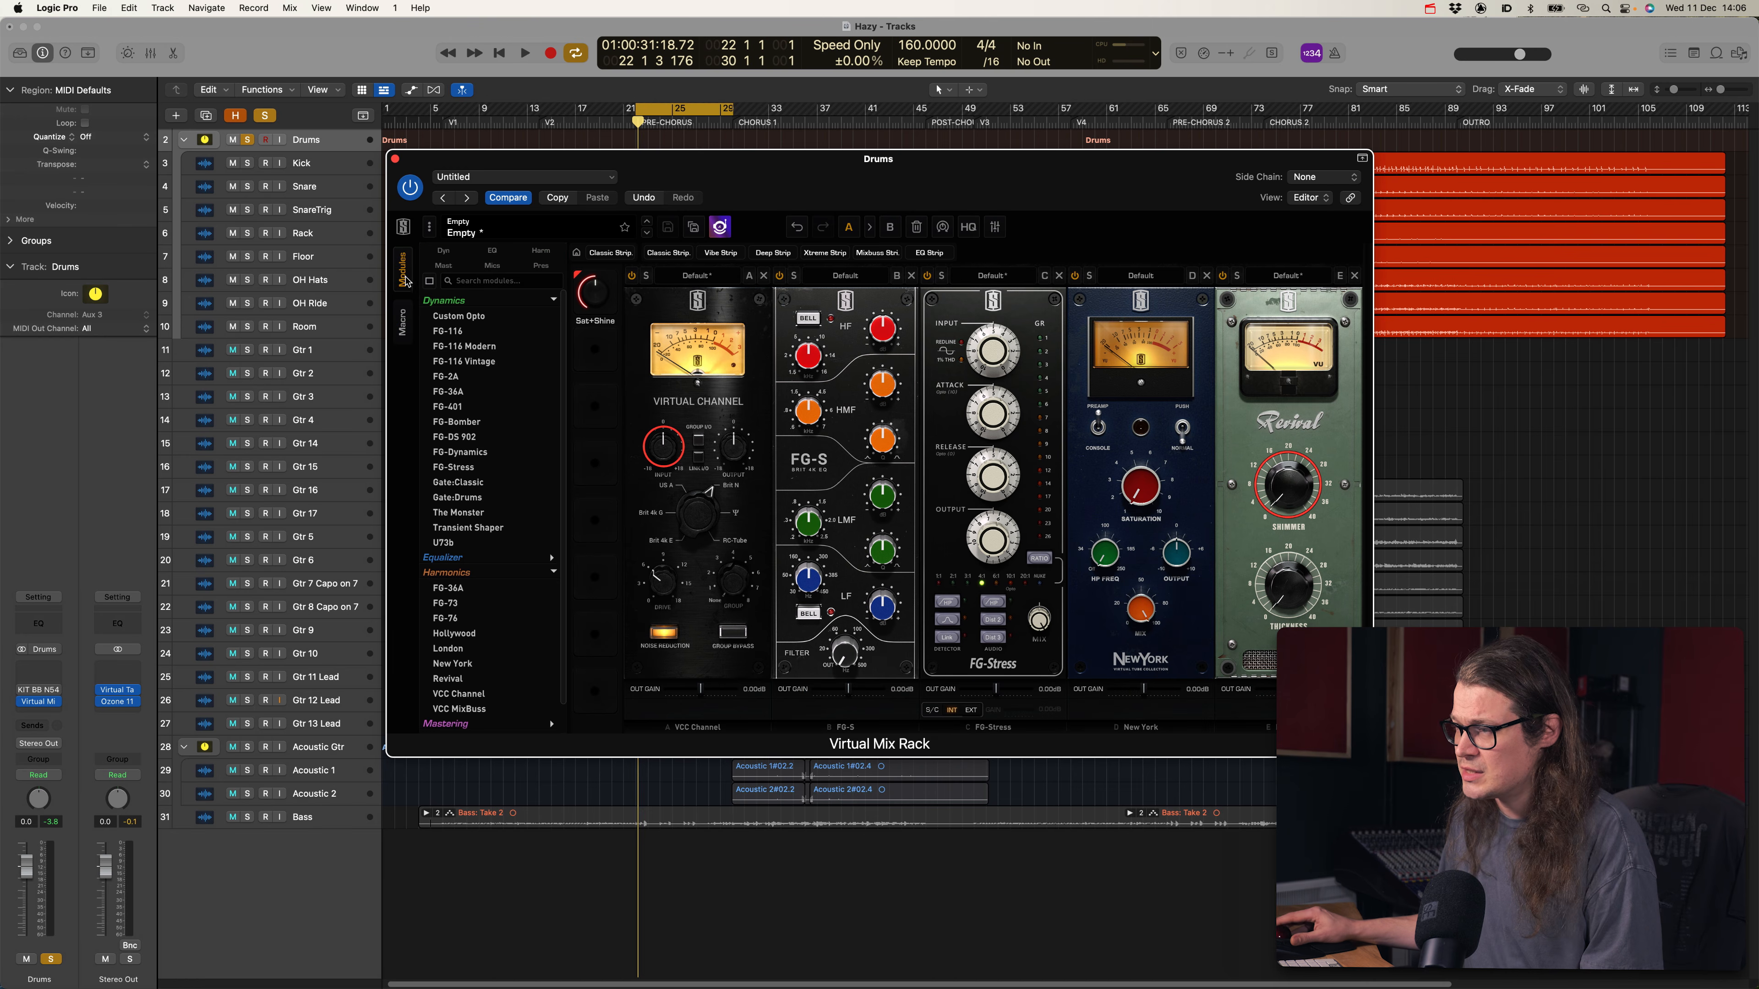
mouse_move(599, 299)
key("space")
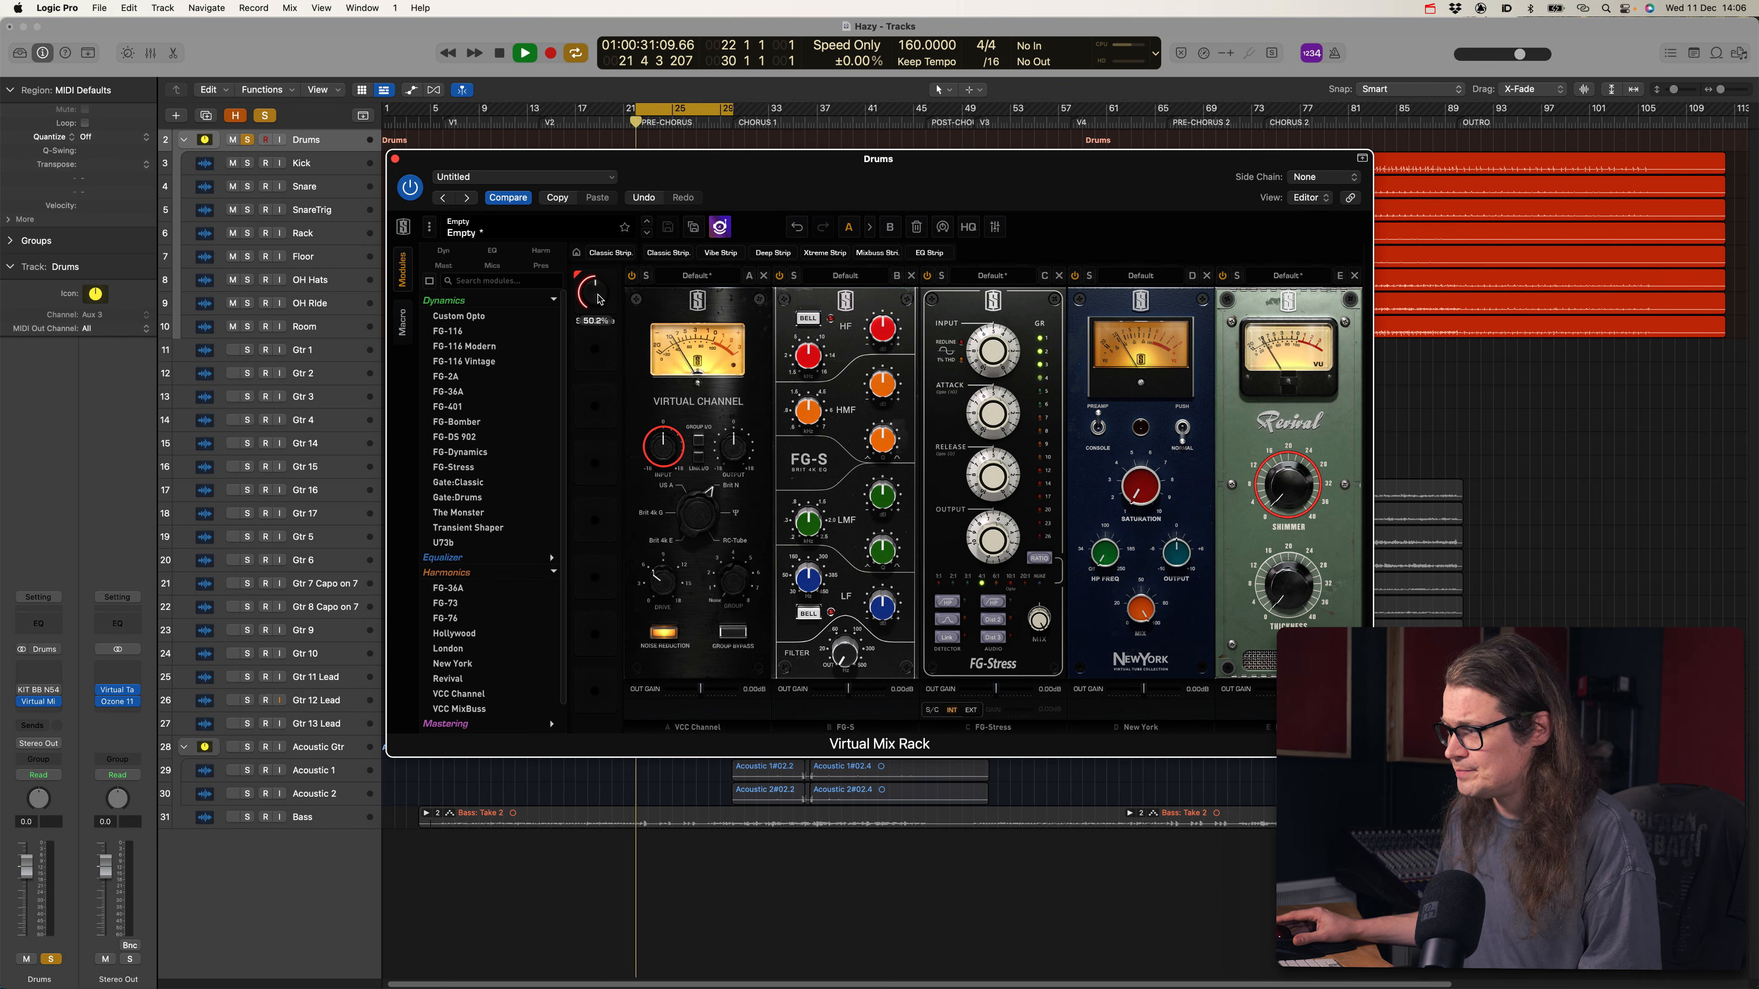
mouse_move(599, 299)
left_mouse_down()
mouse_move(603, 226)
mouse_move(601, 288)
left_mouse_up()
key("space")
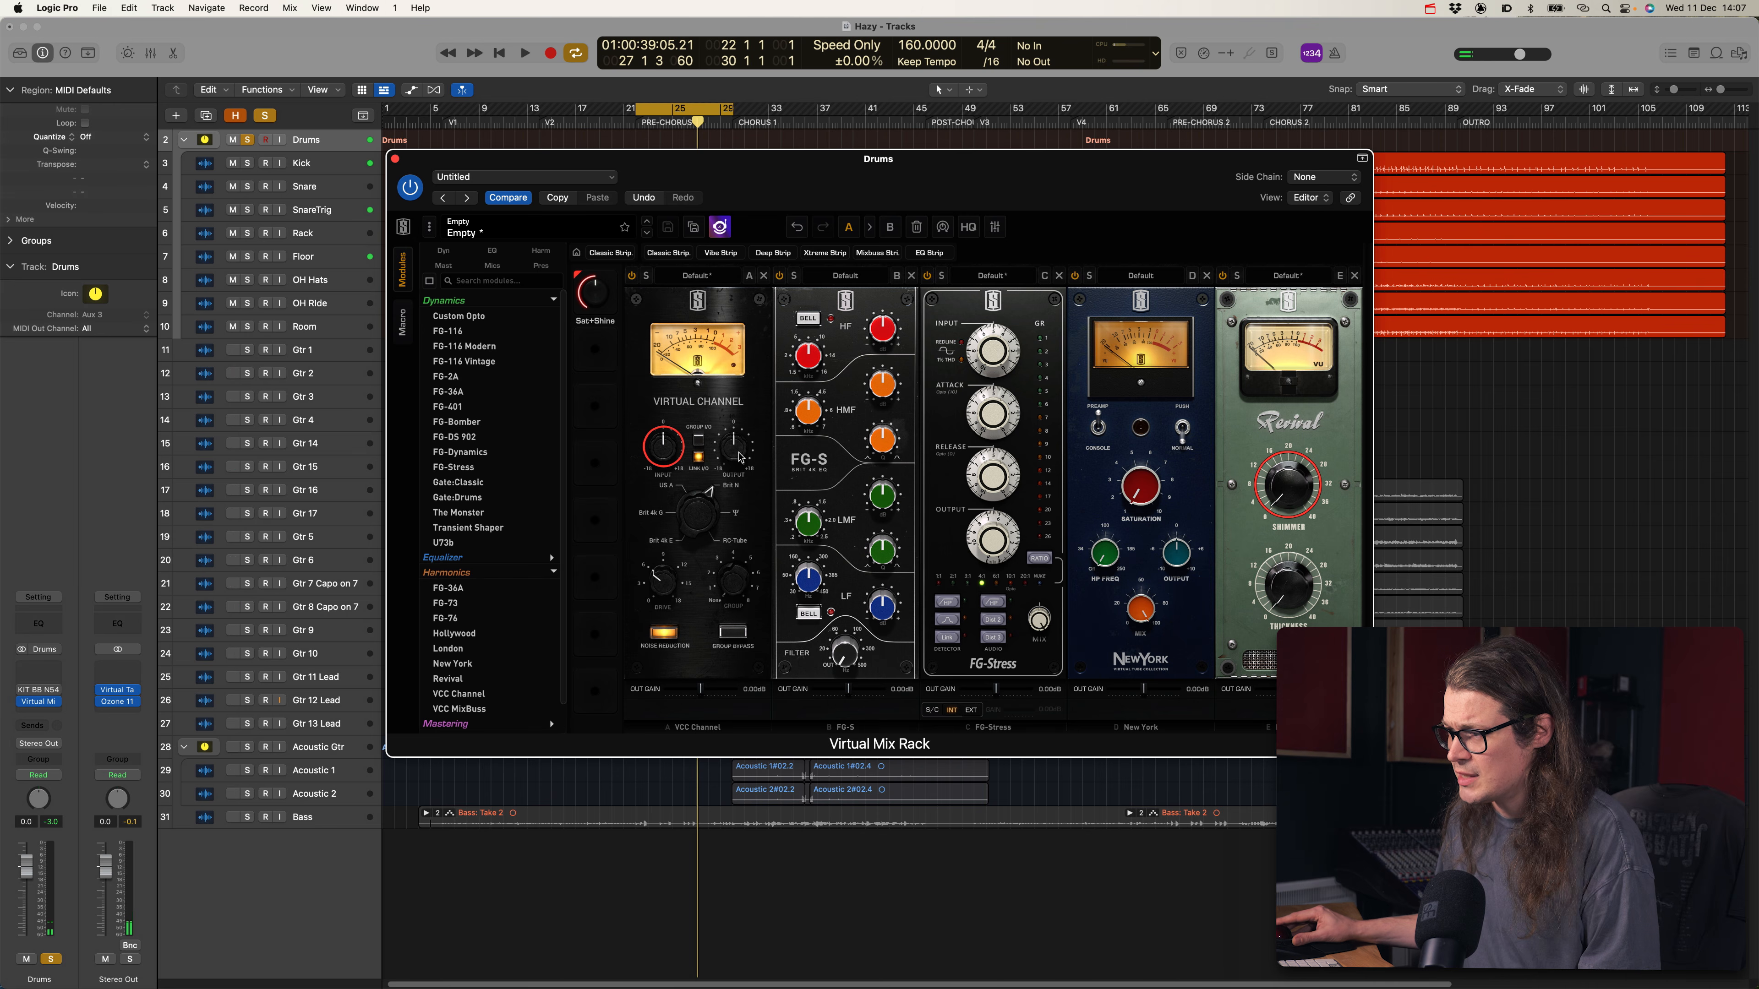
key("space")
left_click_drag(596, 299, 597, 253)
key("space")
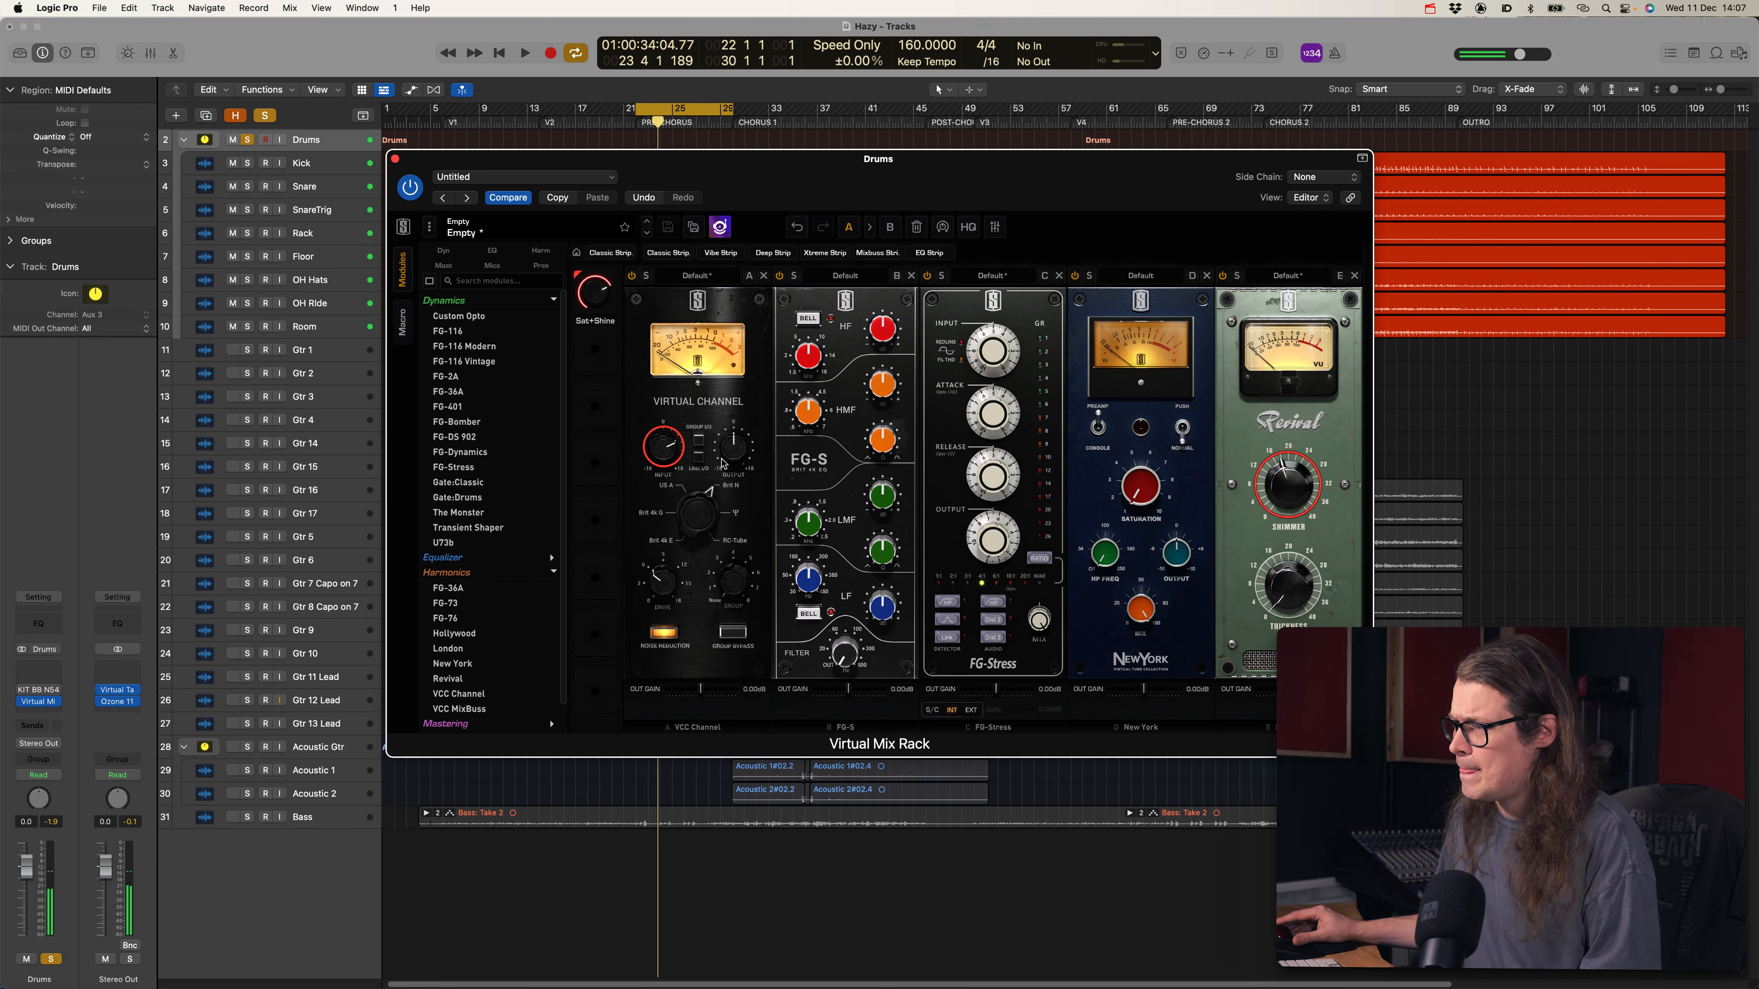
Override the VCC Channel Input with 0.00 dB and reset Revival Shimmer, move Sat+Shine, and relink both controls to the macro
double_click(668, 458)
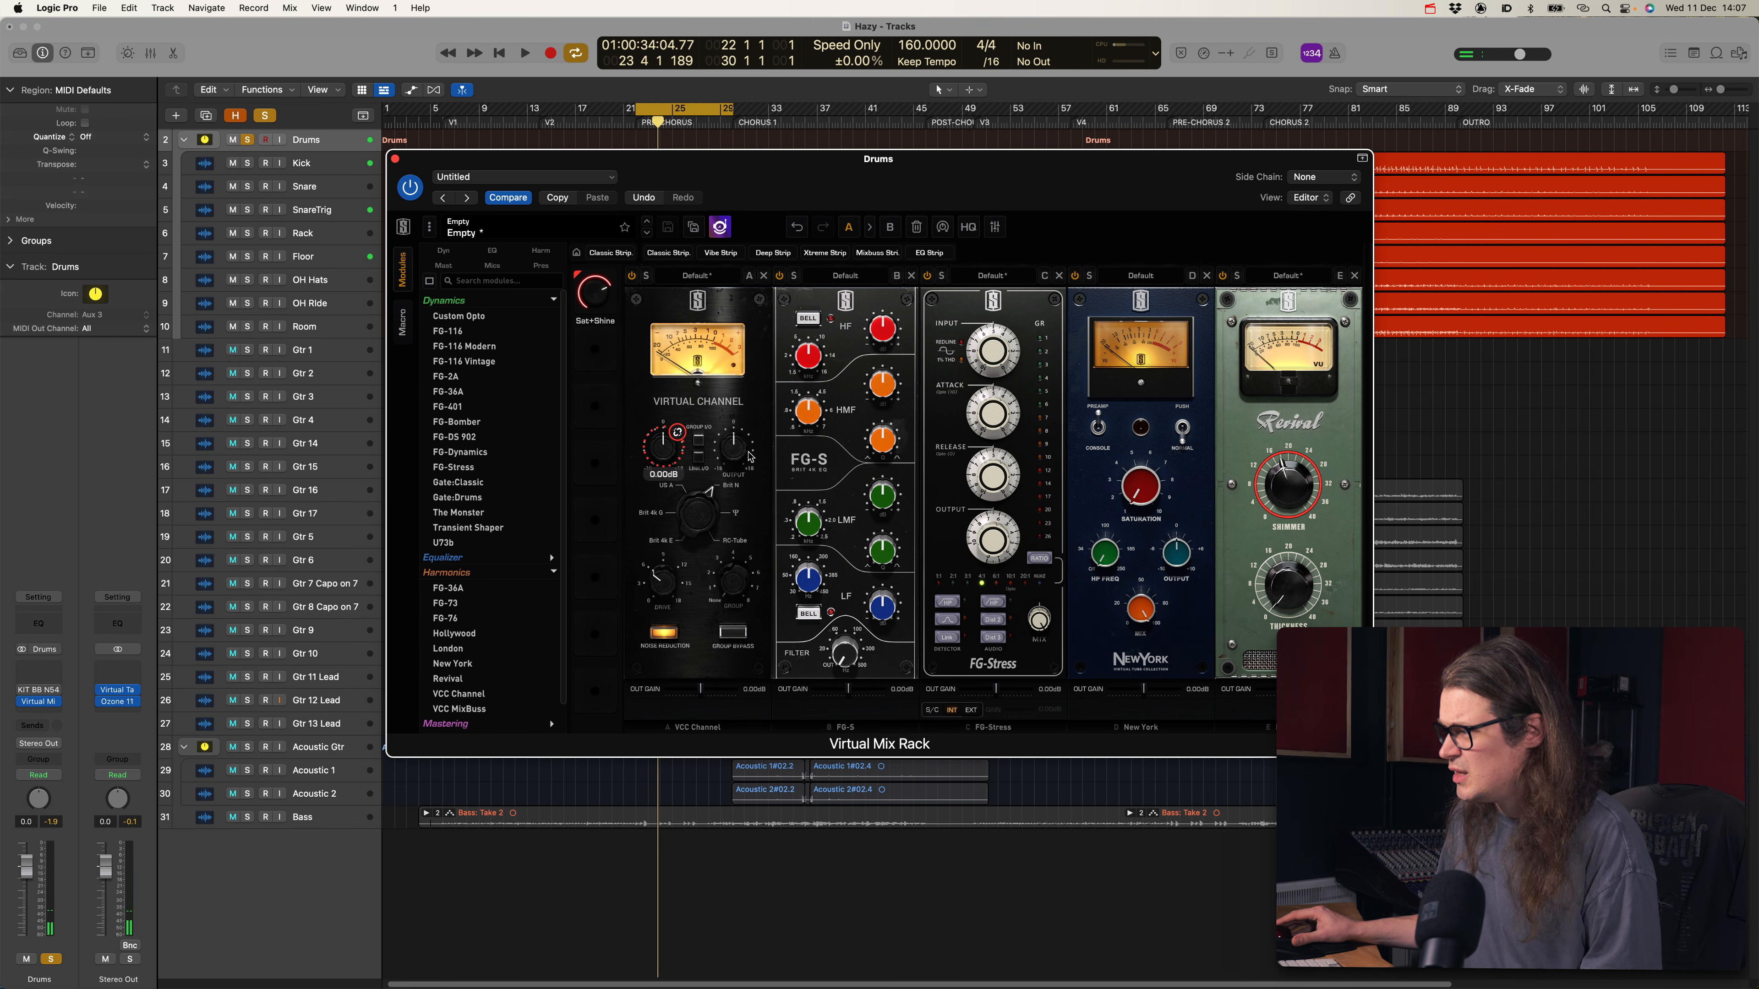
double_click(1288, 487)
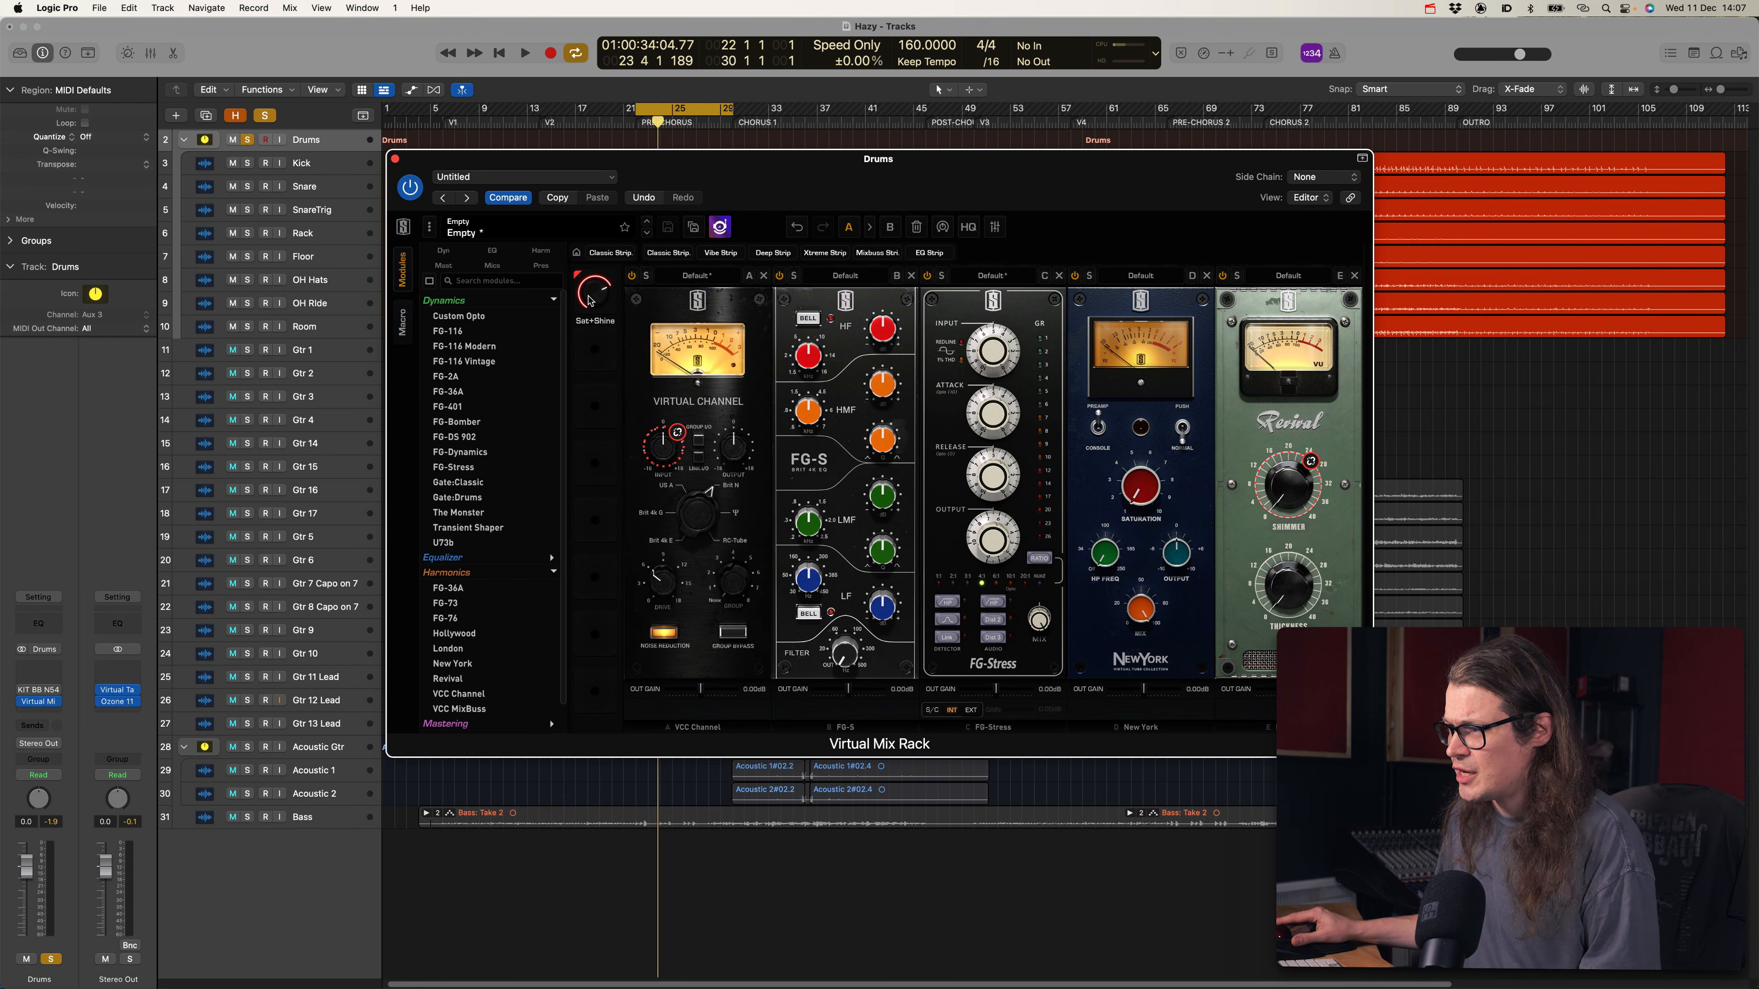
left_click_drag(594, 292, 595, 312)
left_click(675, 432)
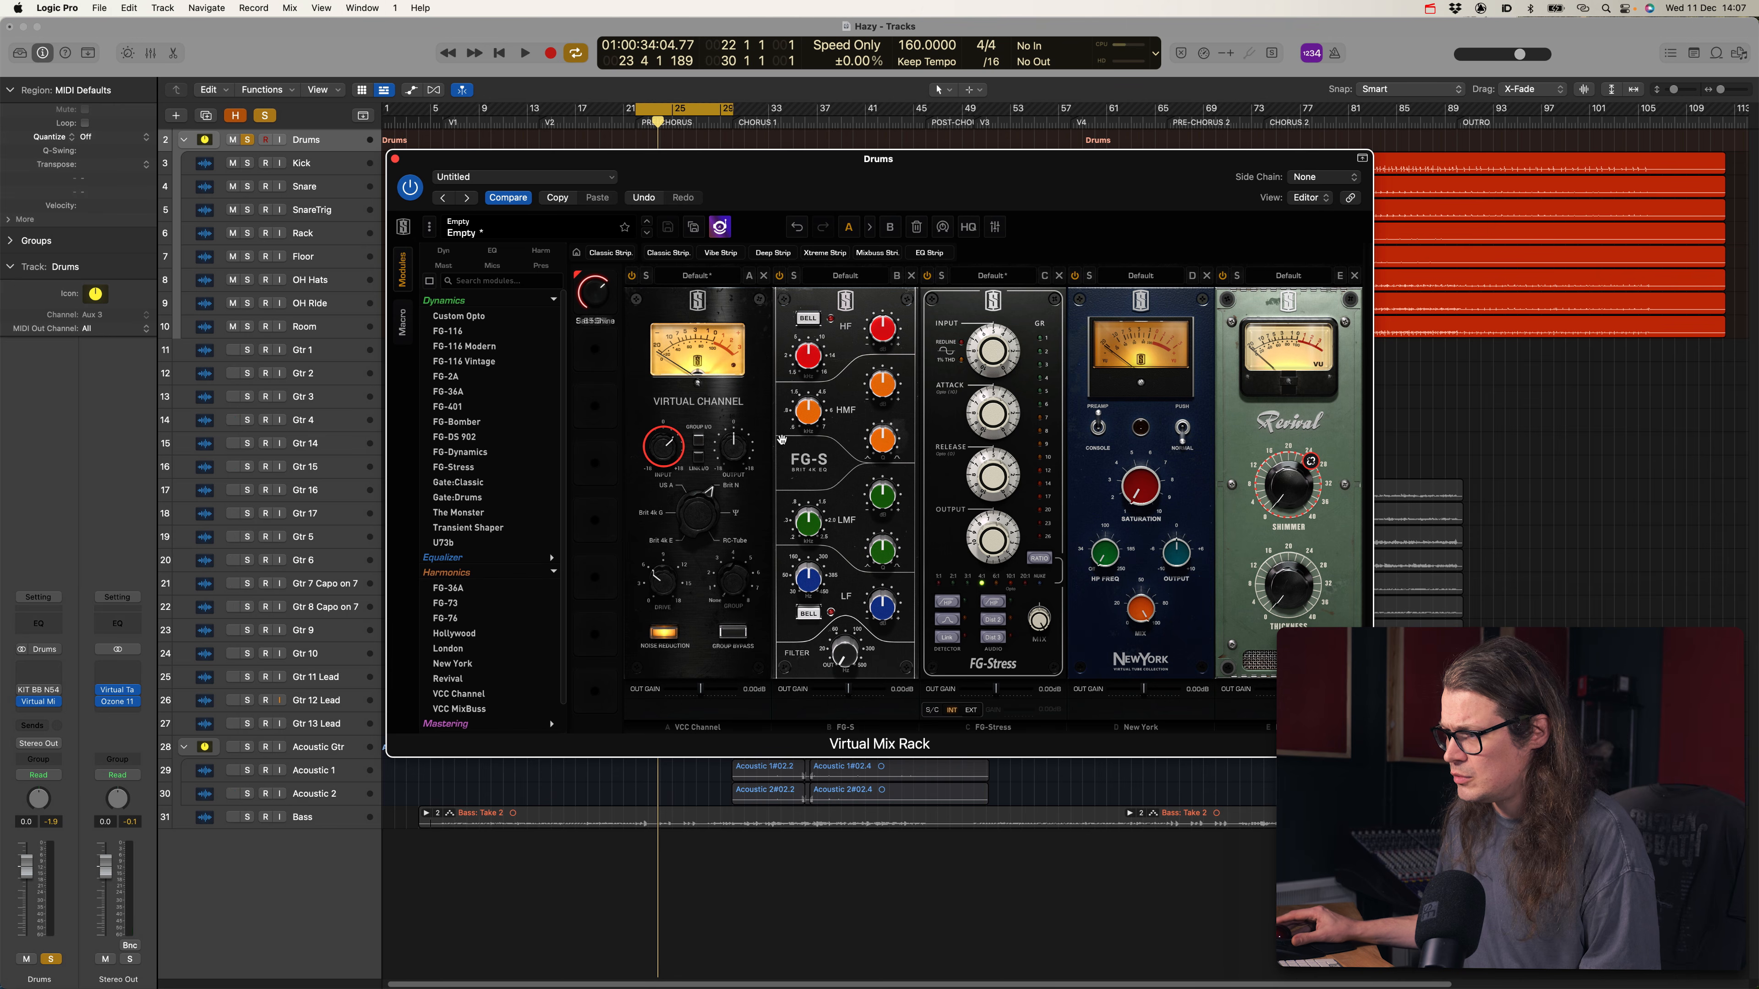
left_click(1311, 461)
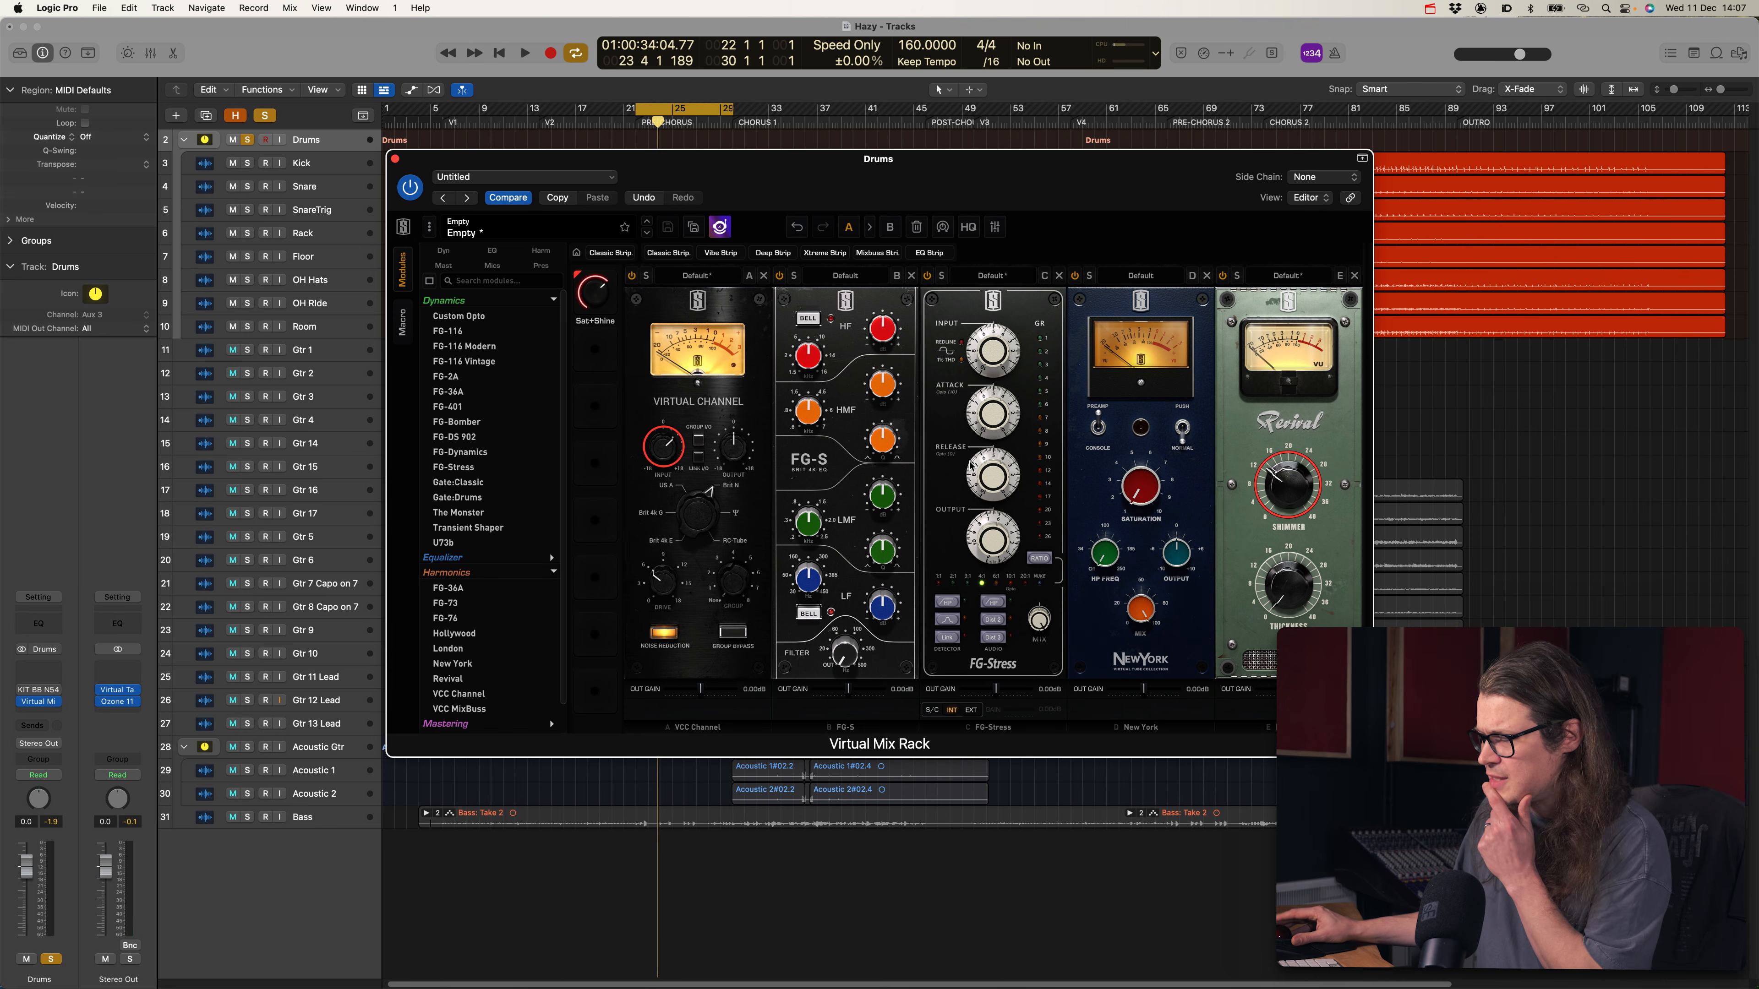
Set the VCC Channel Input manually to about -2.78 dB, relink it to the macro, and reset Sat+Shine to 50.0%
left_click_drag(663, 447, 662, 459)
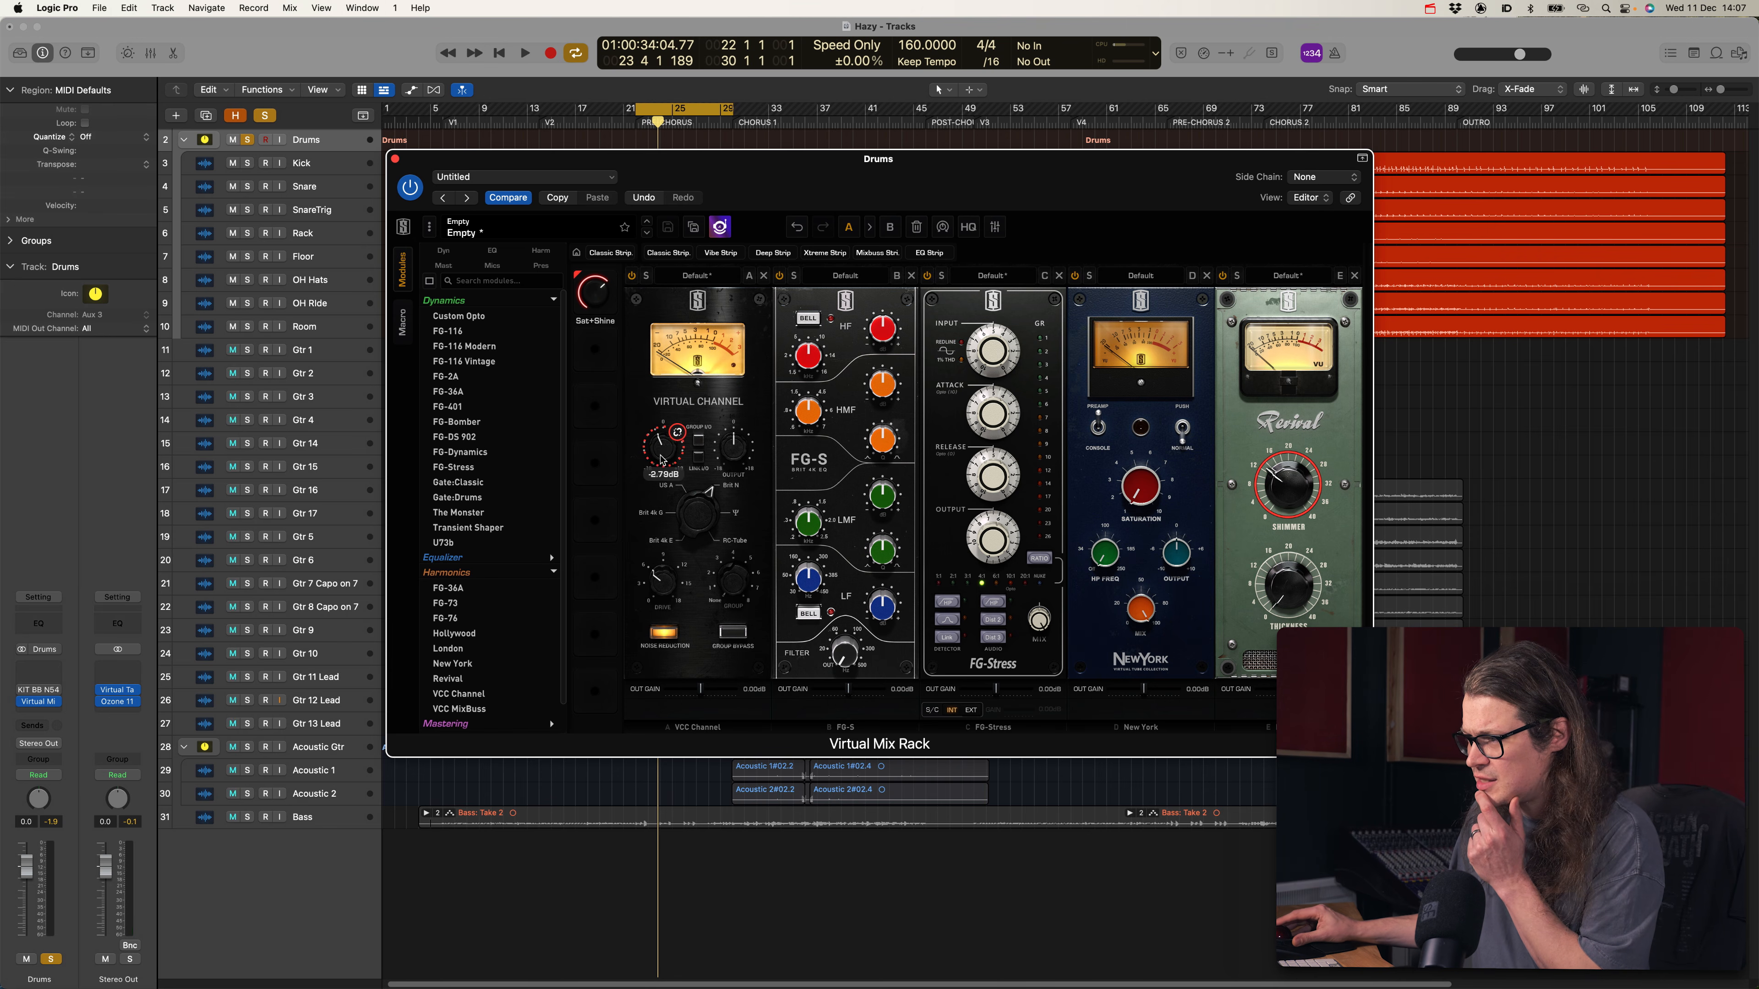
left_click(676, 435)
left_click_drag(594, 300, 596, 339)
double_click(595, 292)
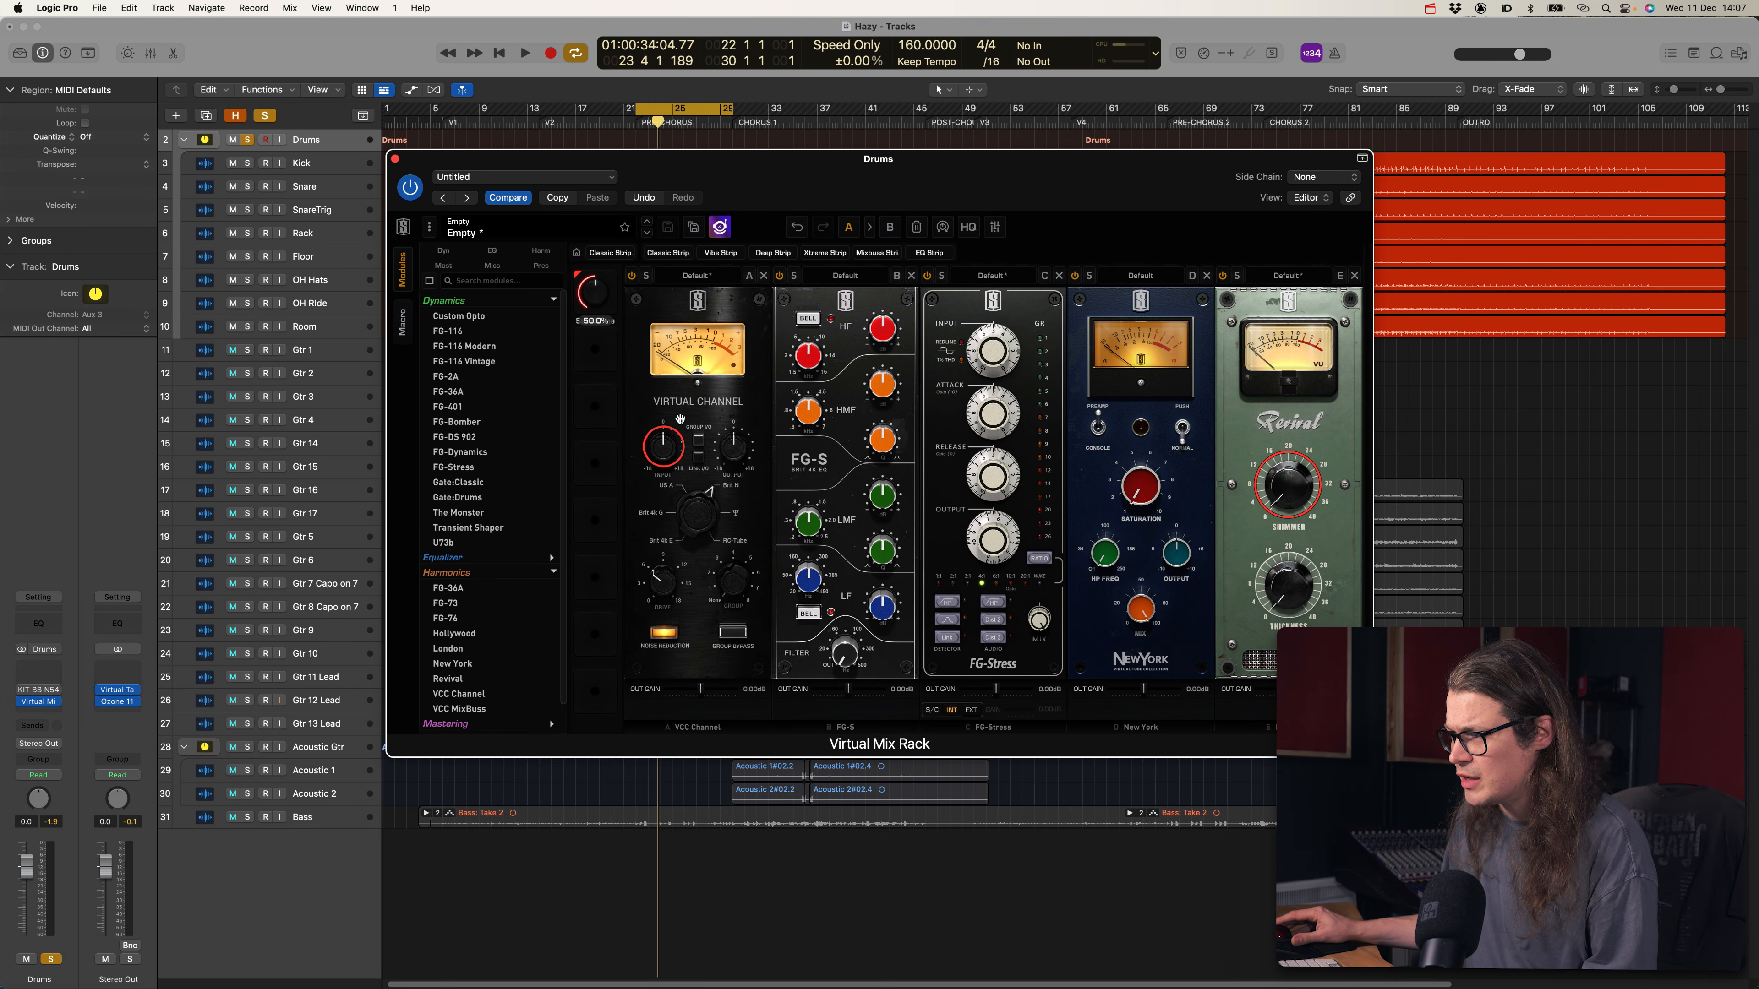
Try linking the VCC Channel's input and output, and map its Output to Sat+Shine with an inverted range of +18.0dB to -18.0dB
left_click(699, 457)
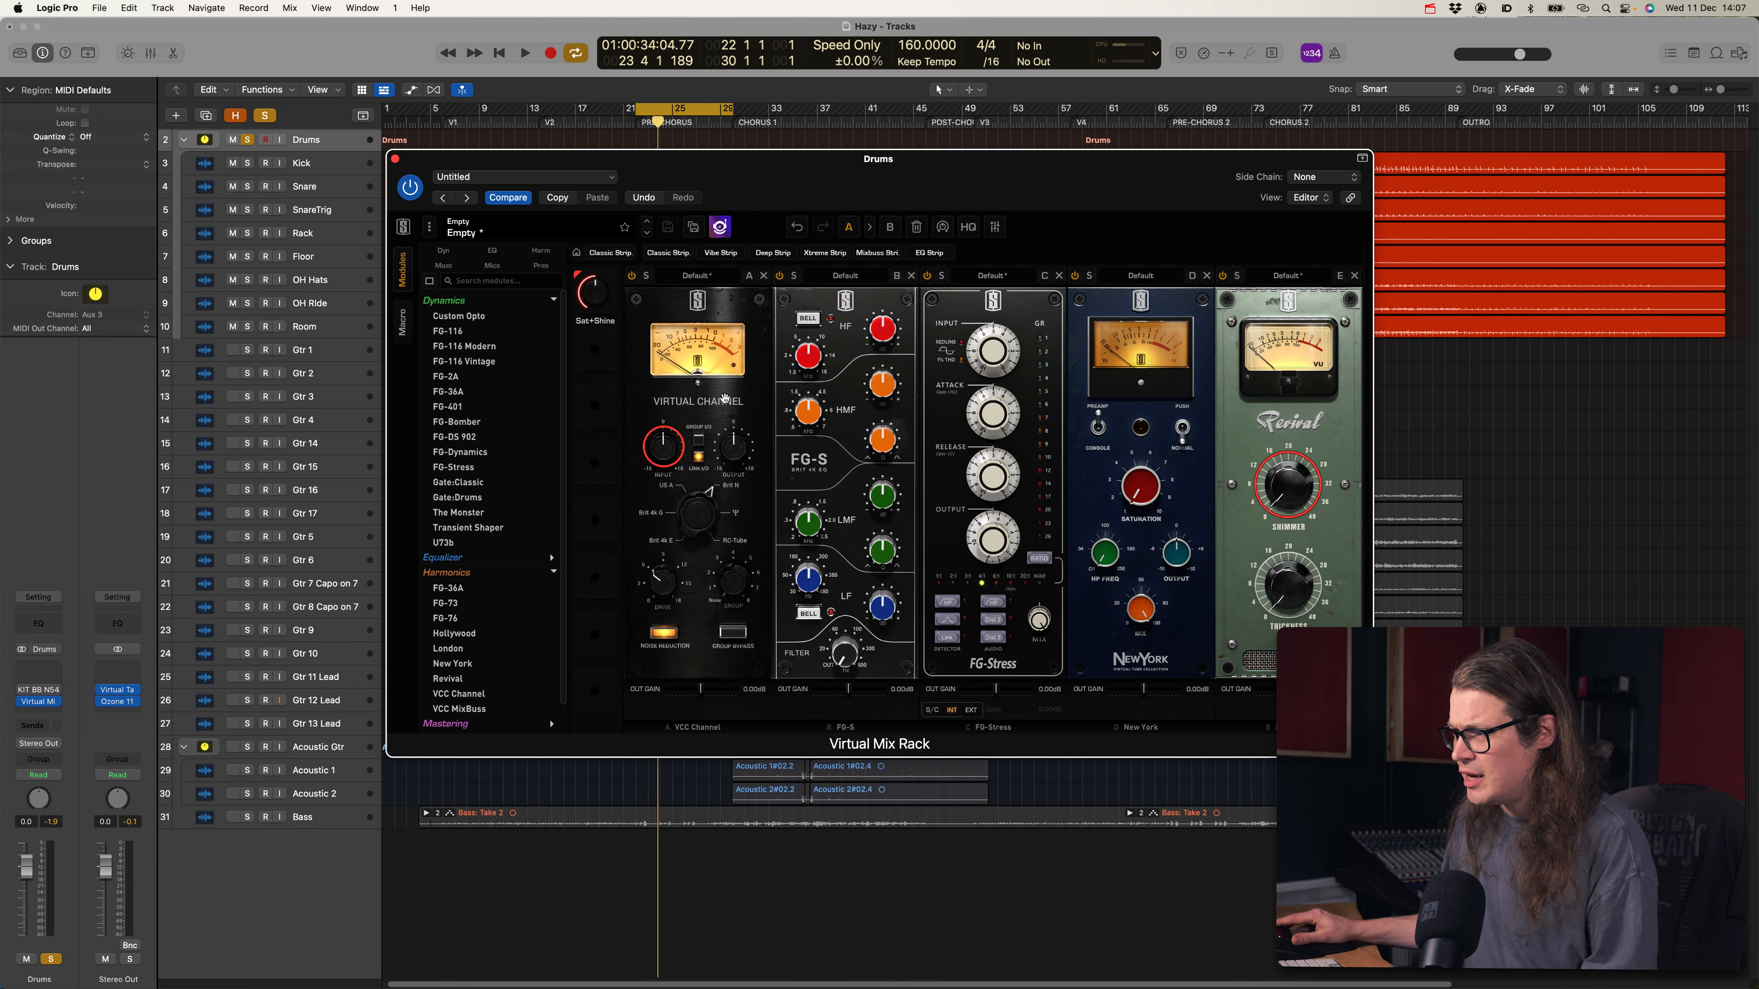
left_click_drag(603, 299, 606, 303)
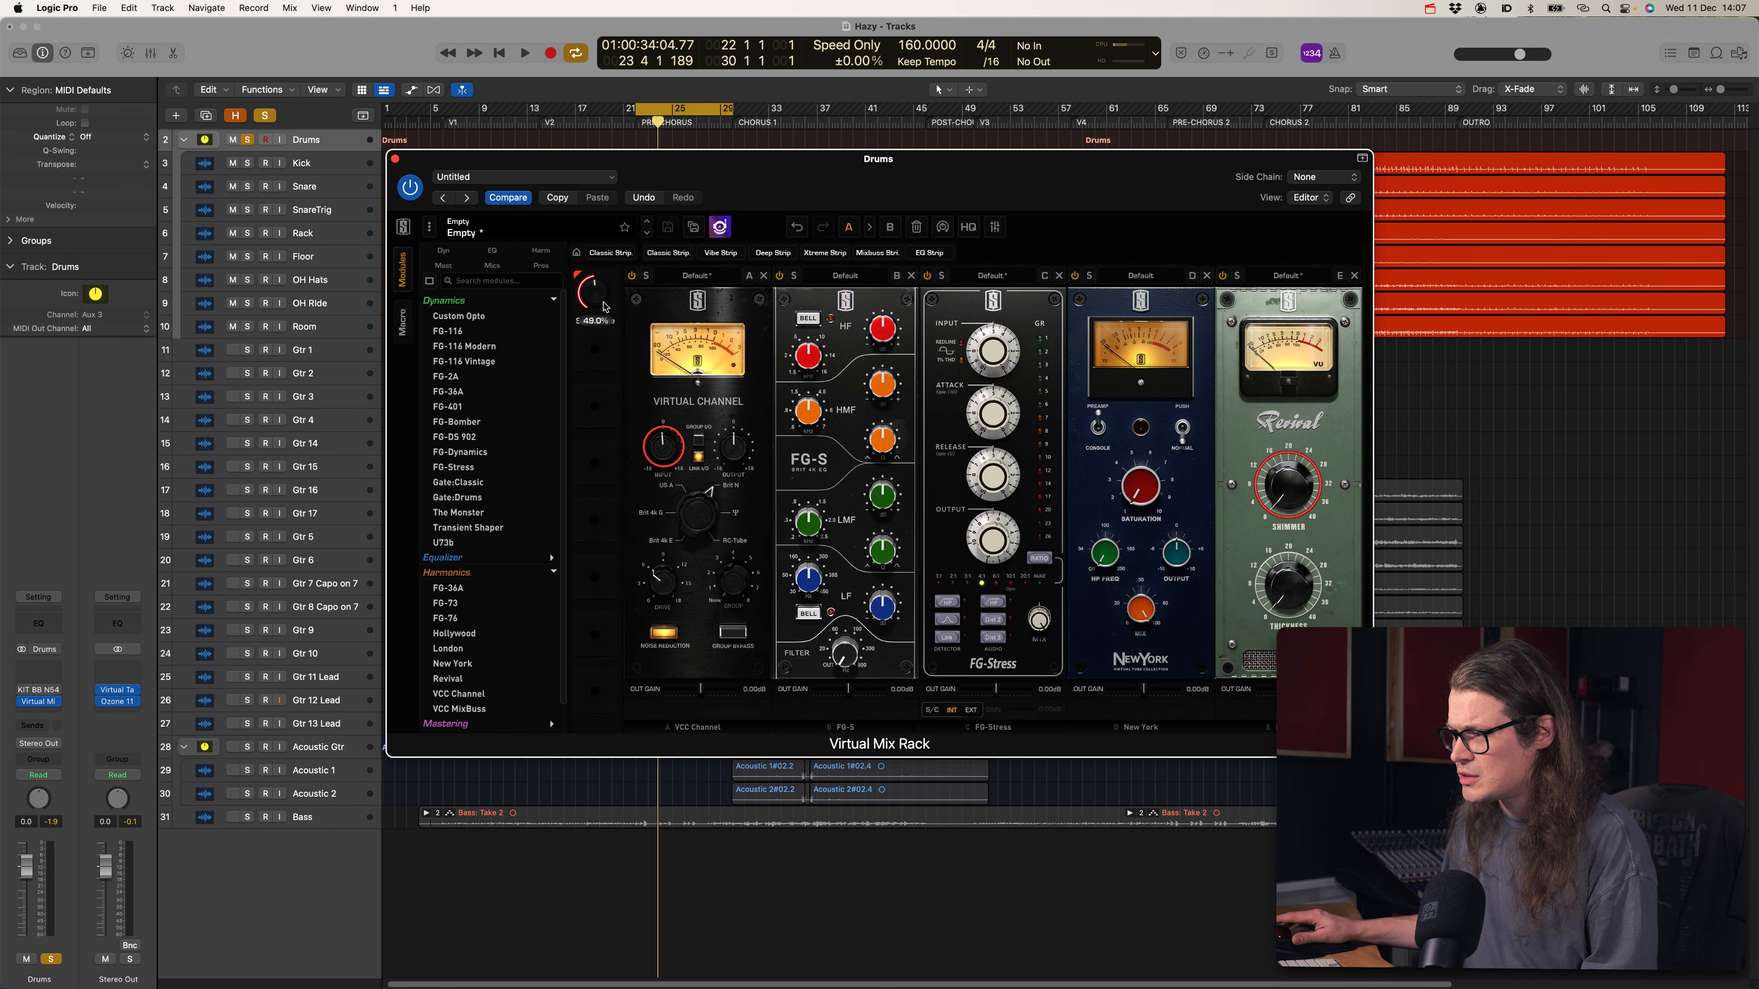
left_click(405, 326)
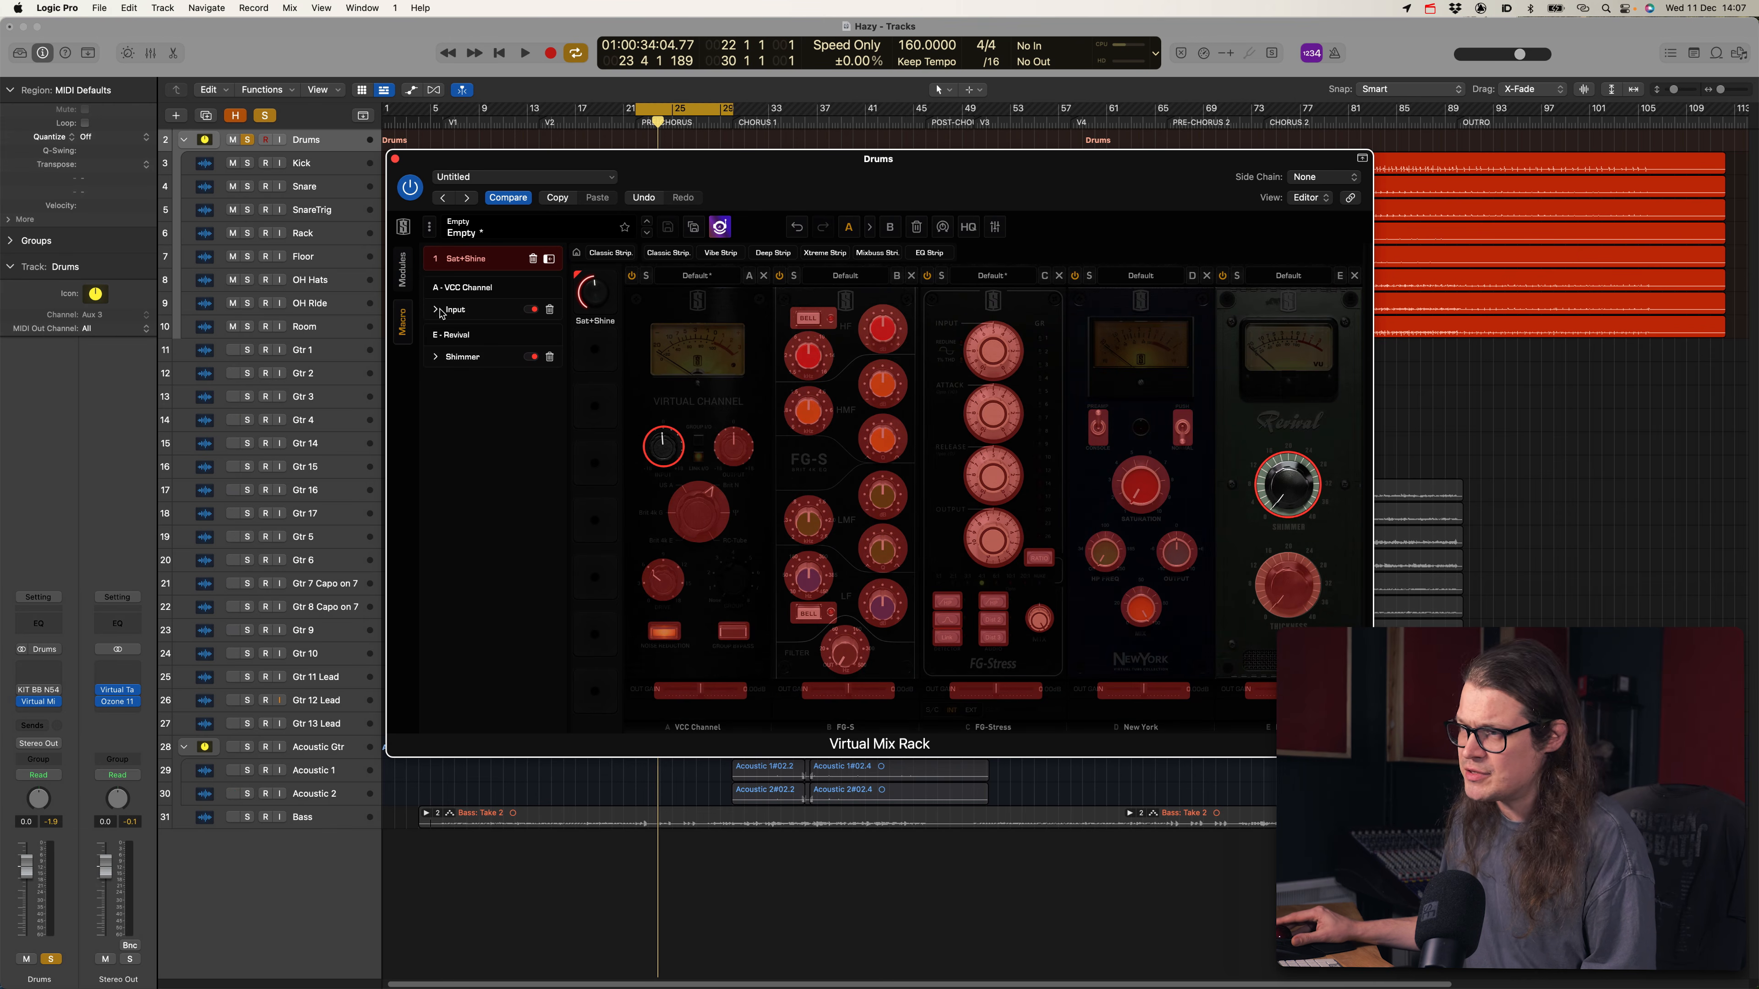
left_click(740, 453)
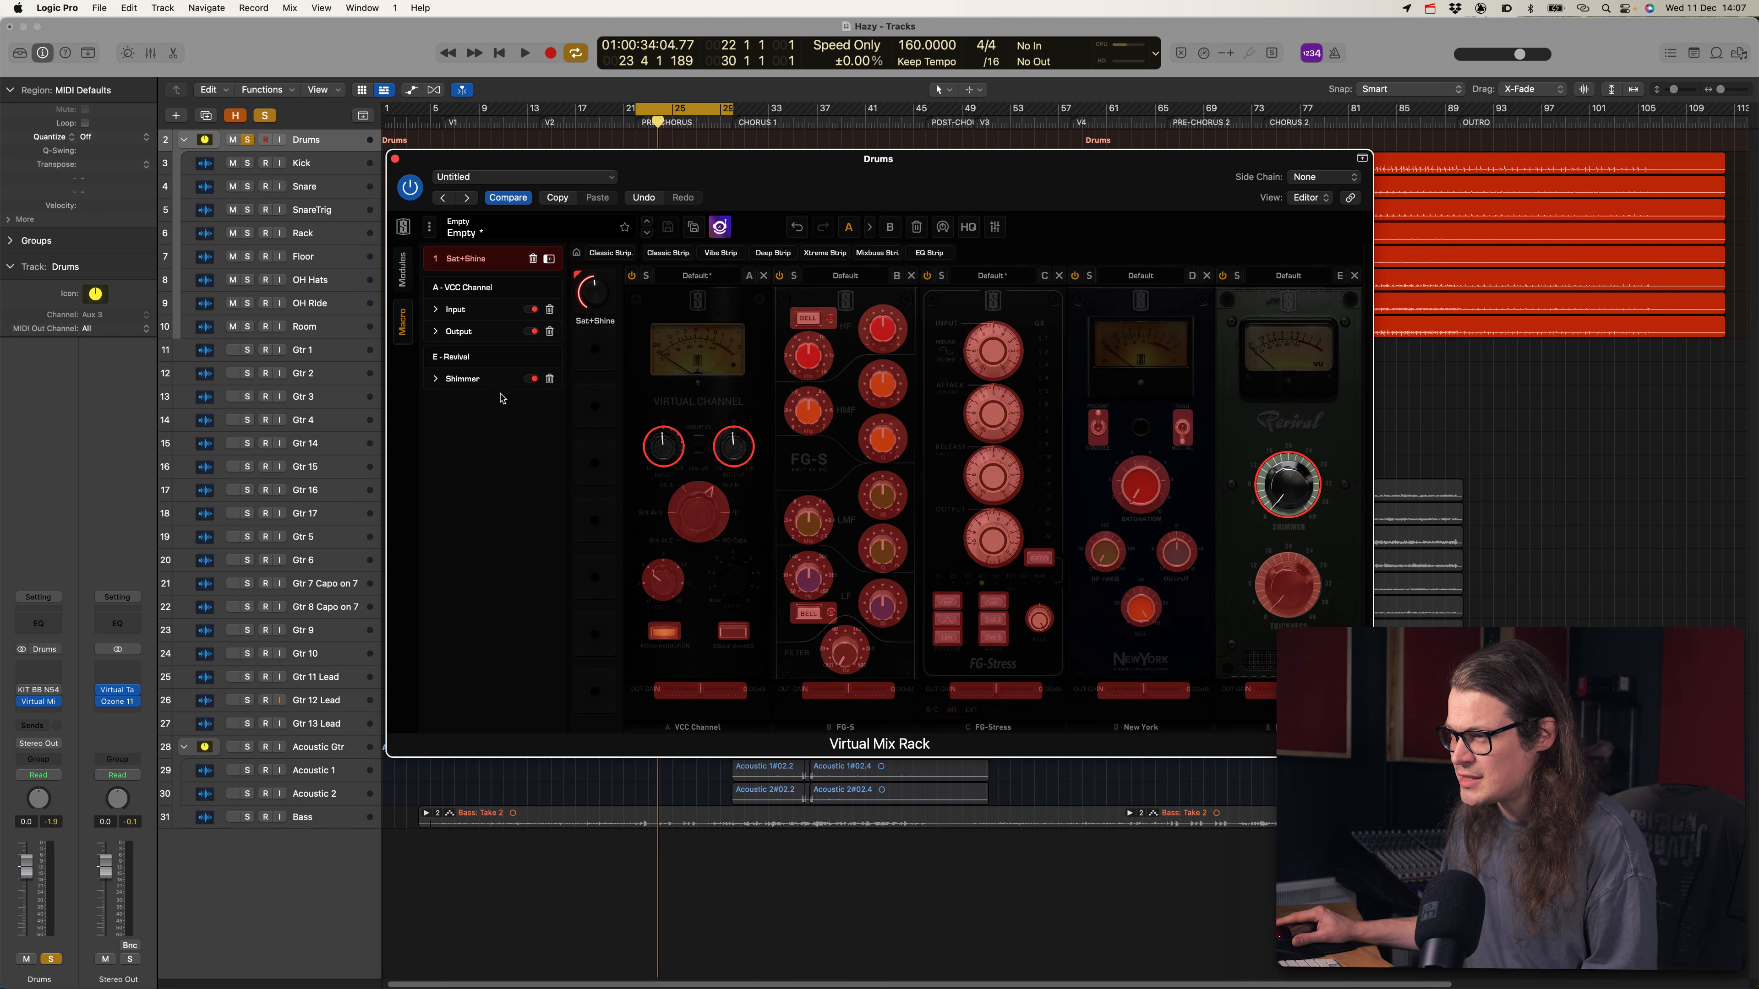
left_click(436, 332)
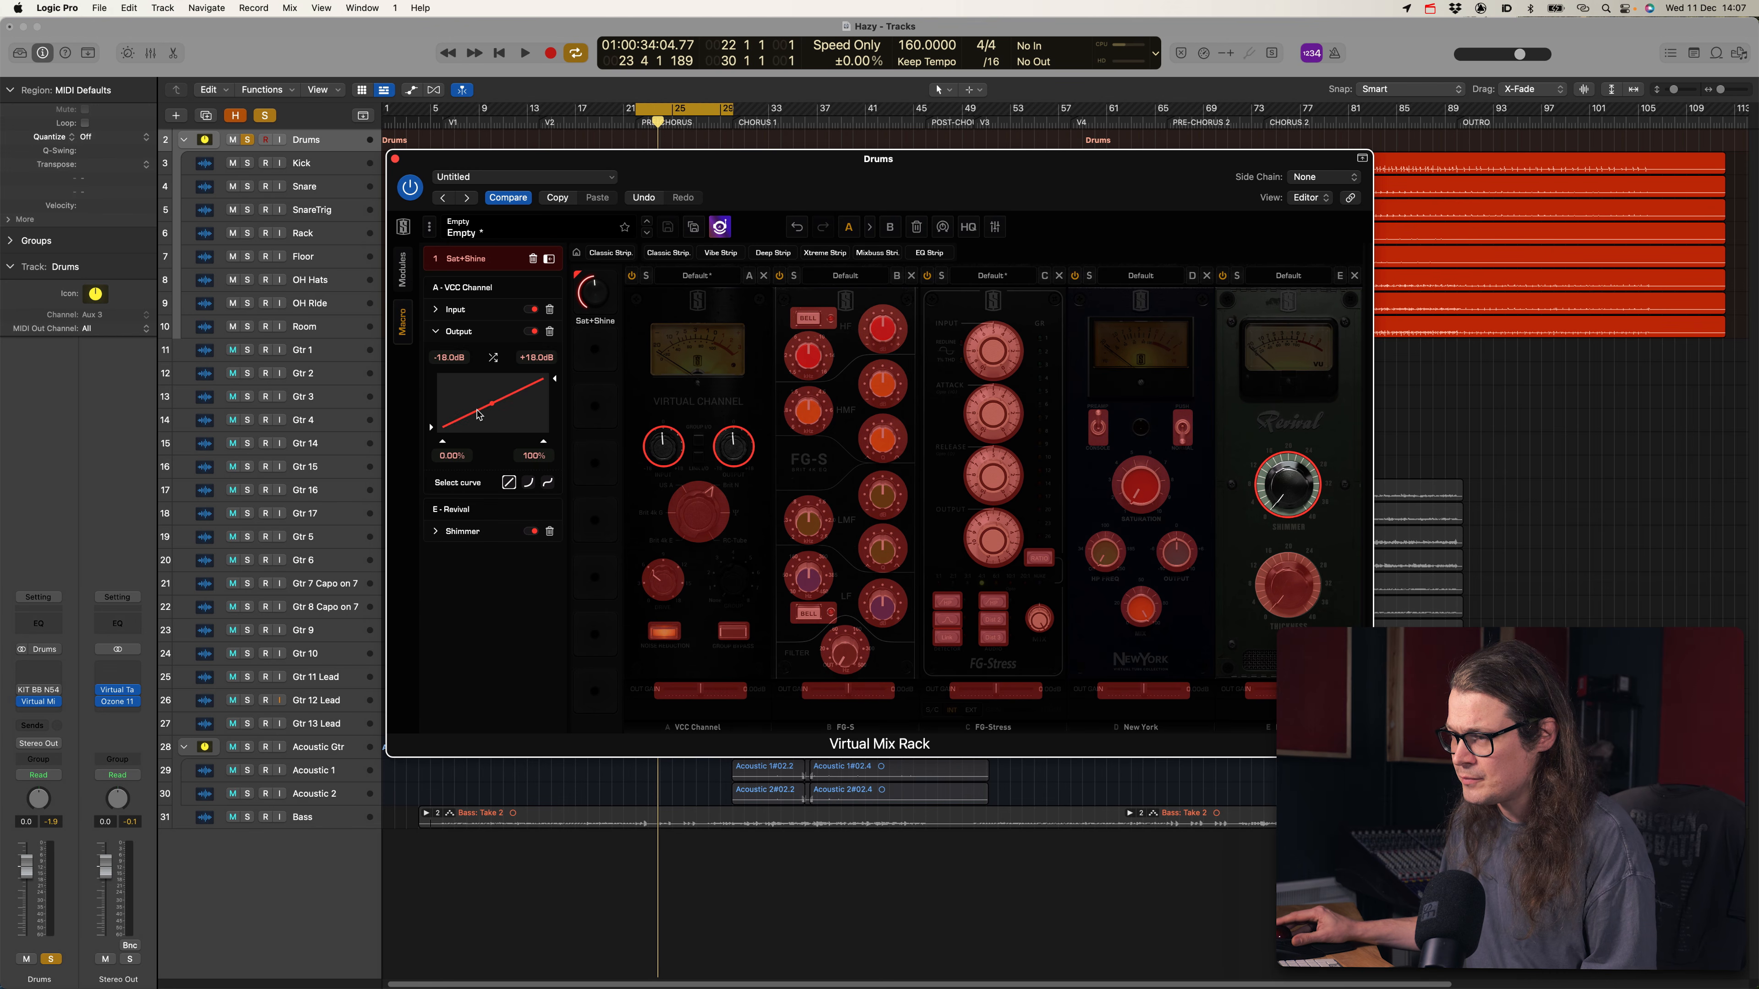
left_click(493, 358)
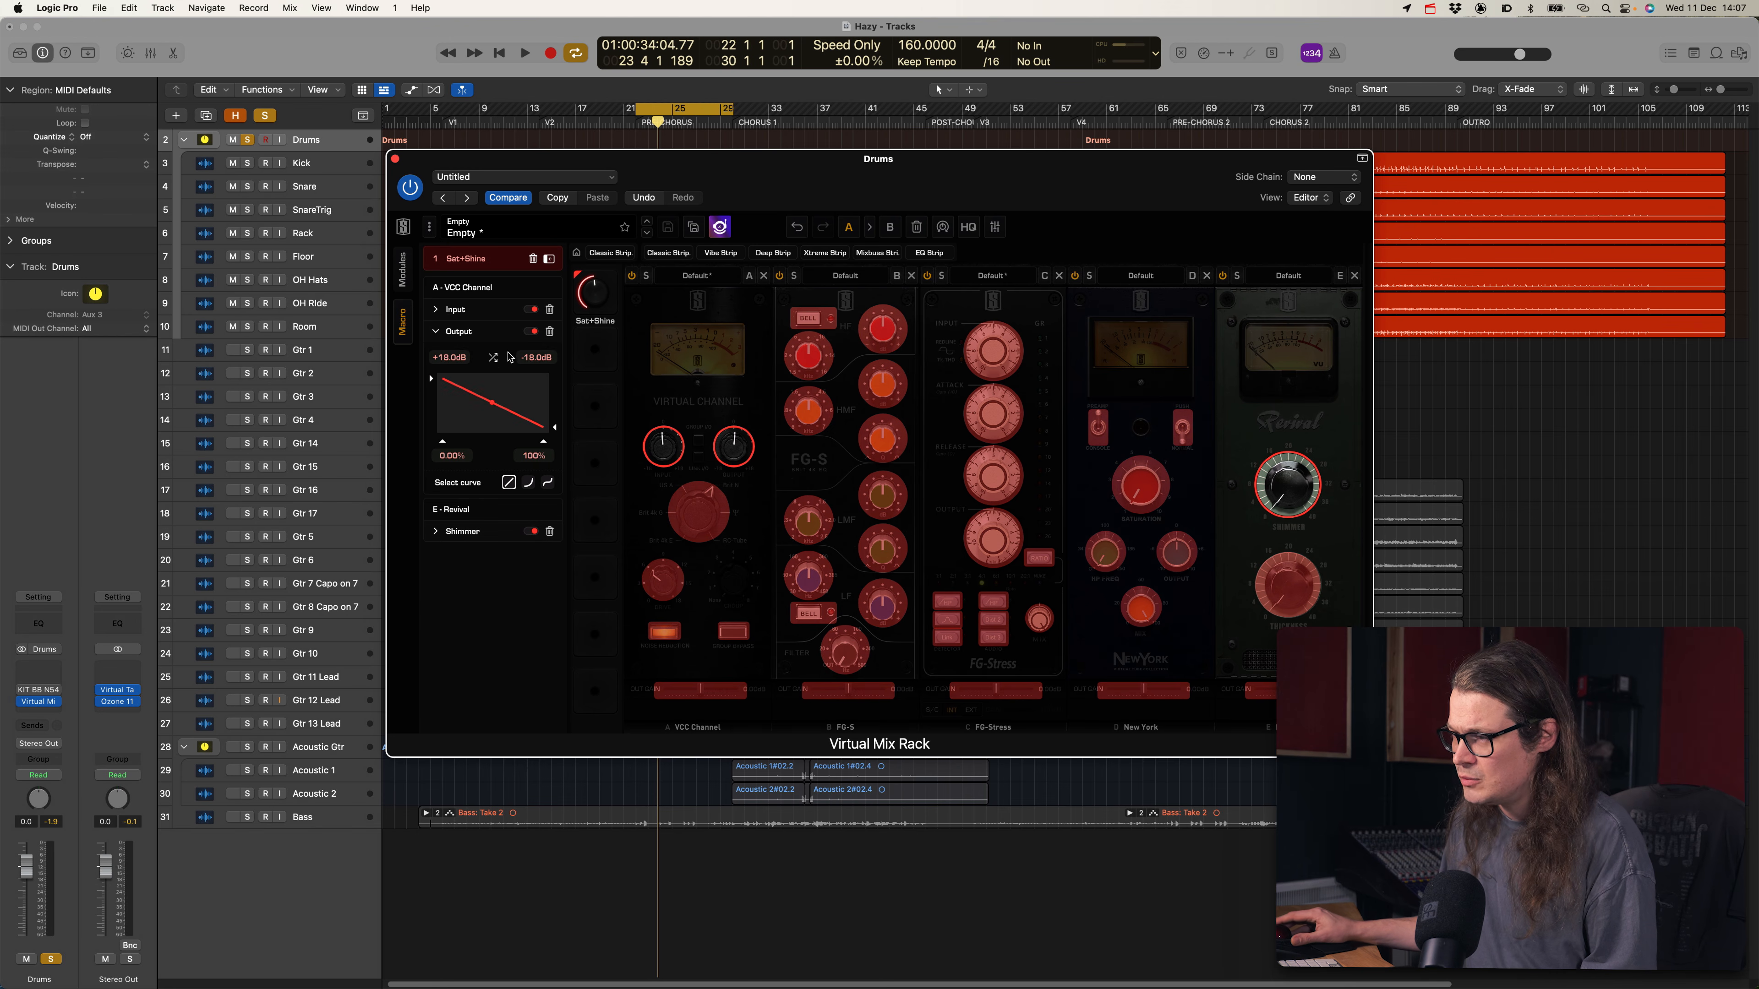
left_click(436, 332)
left_click(401, 272)
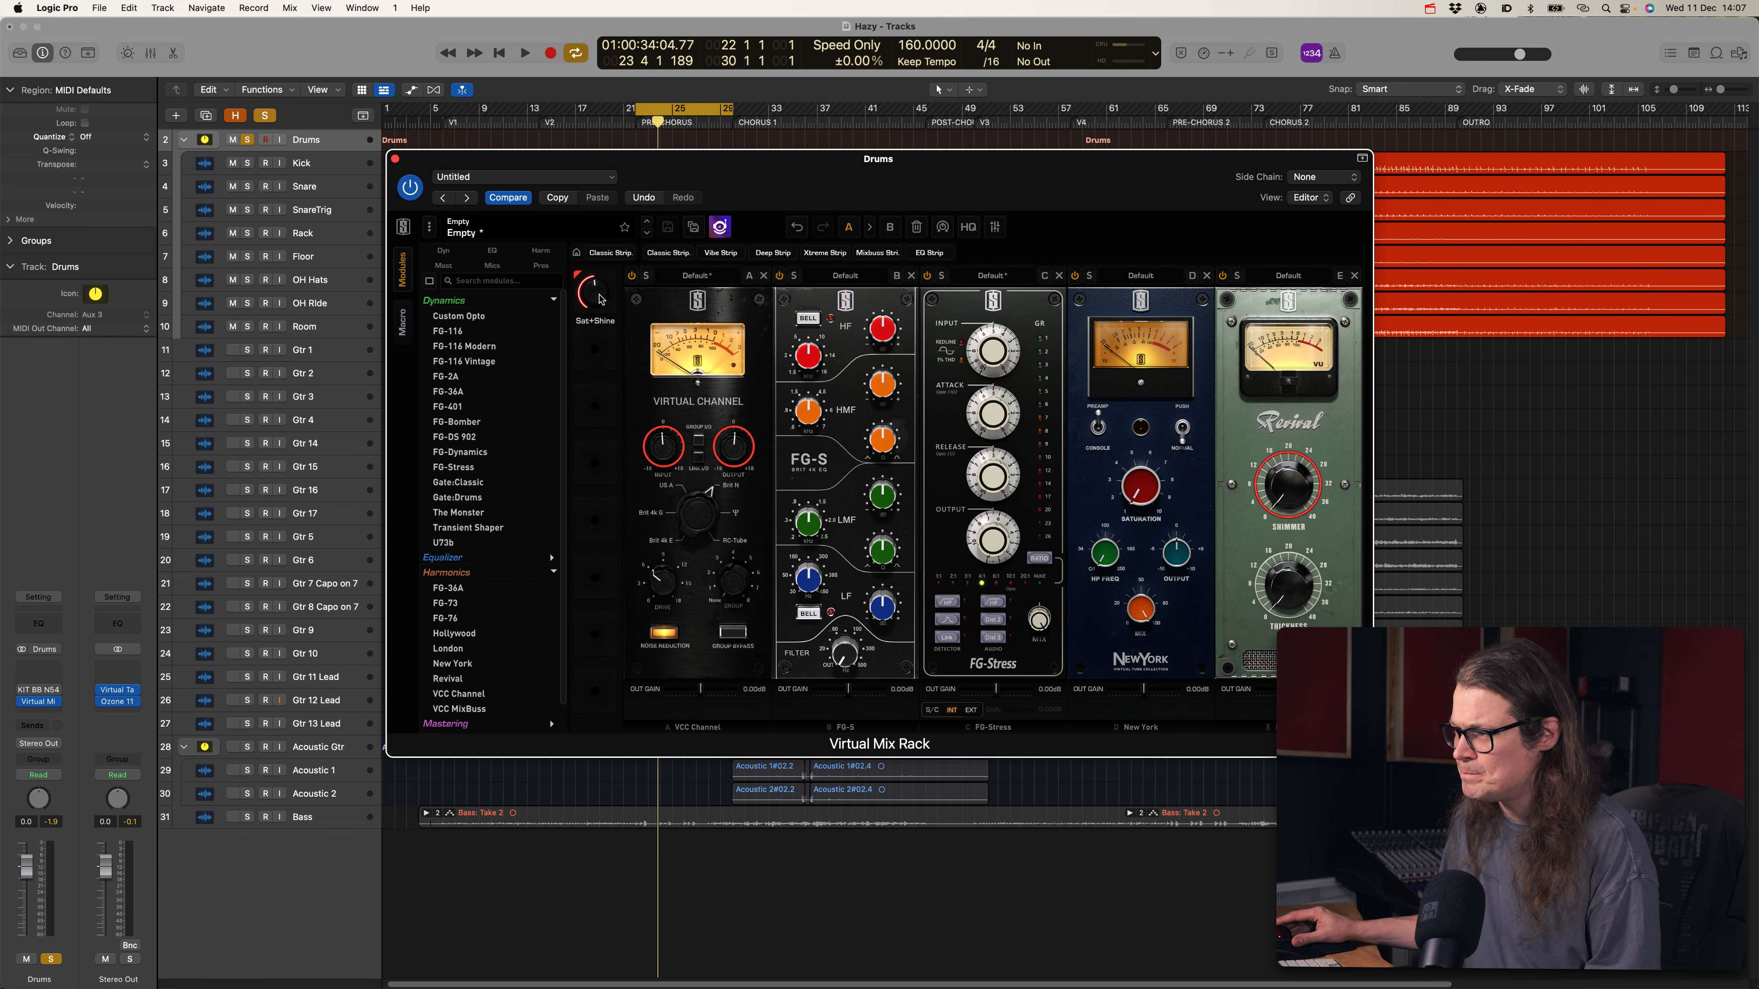
Sweep Sat+Shine down and up over the playing drums to check the inverse VCC Input and Output response
left_click_drag(600, 299, 602, 339)
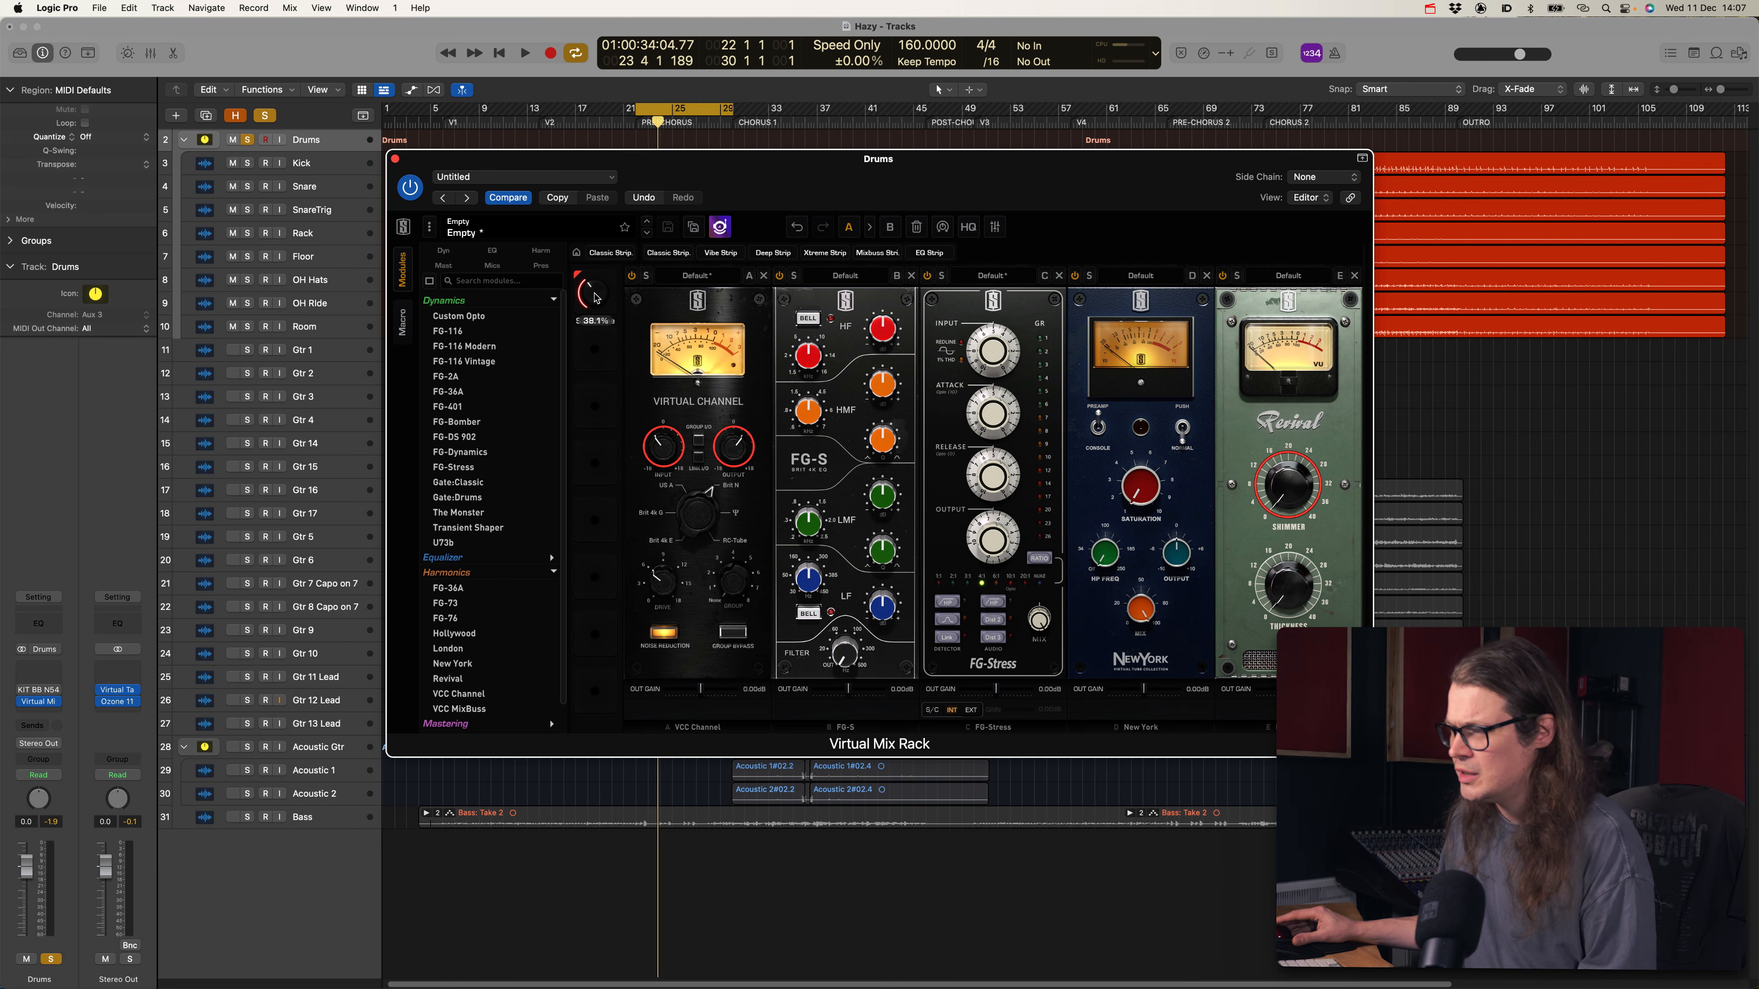
key("space")
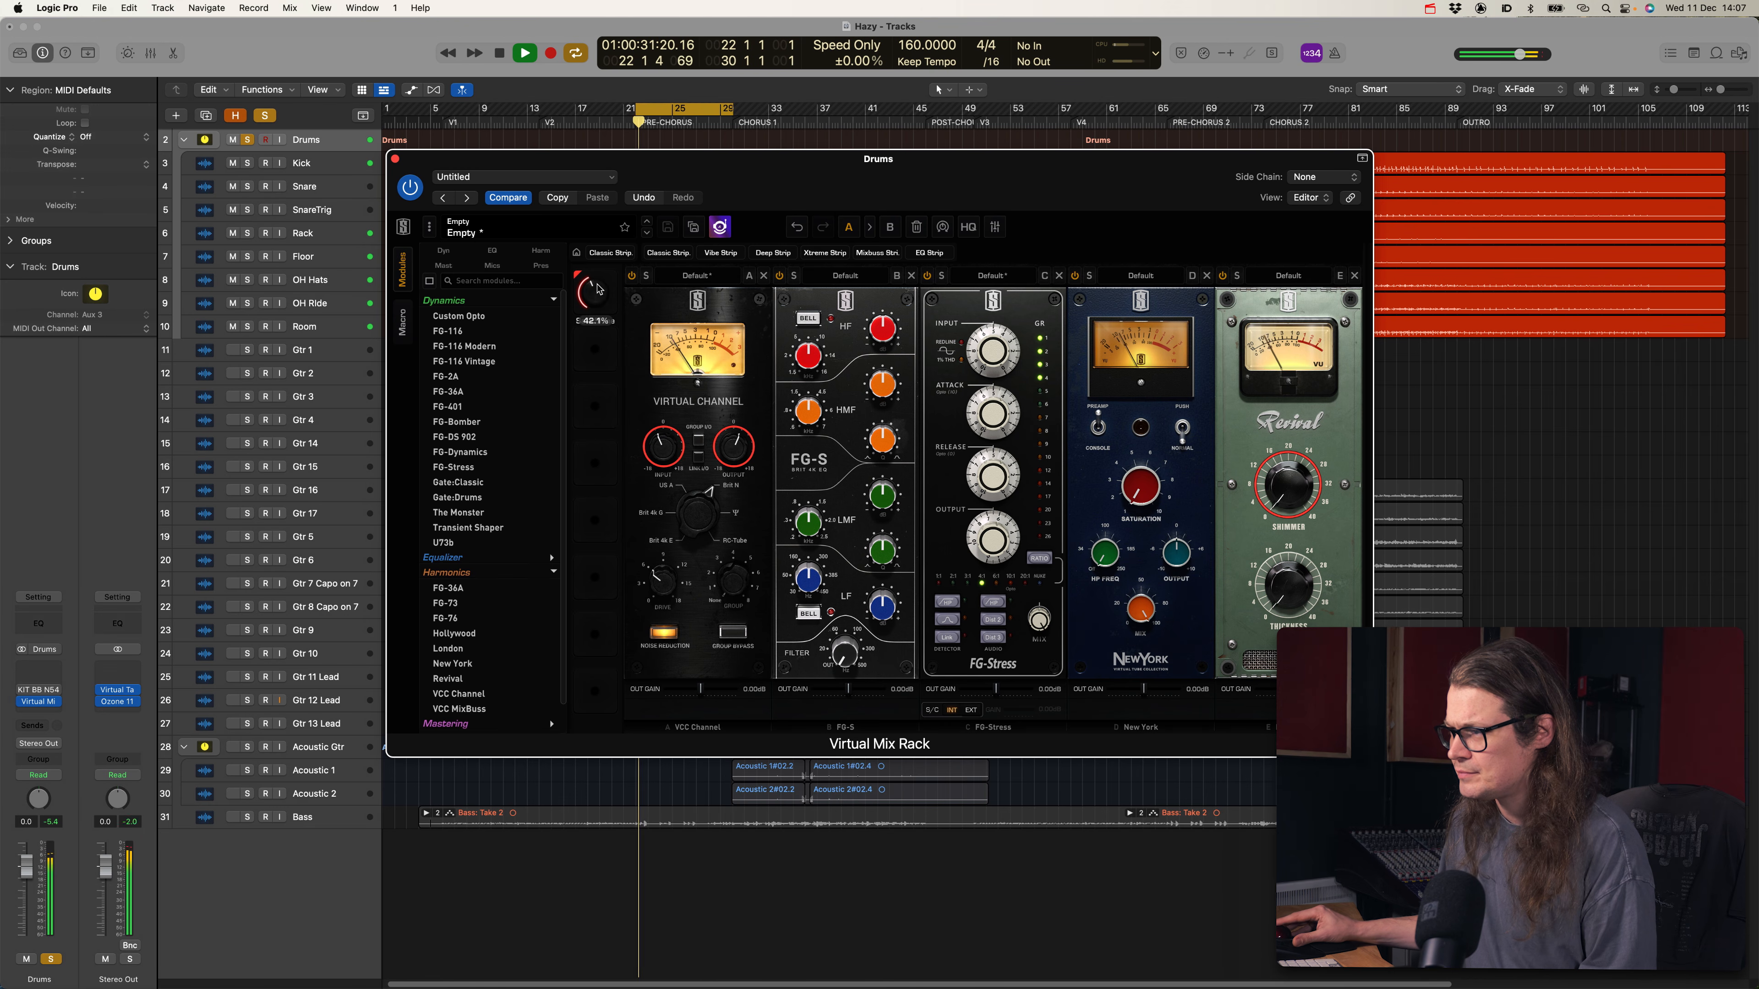
left_click_drag(597, 298, 601, 262)
key("space")
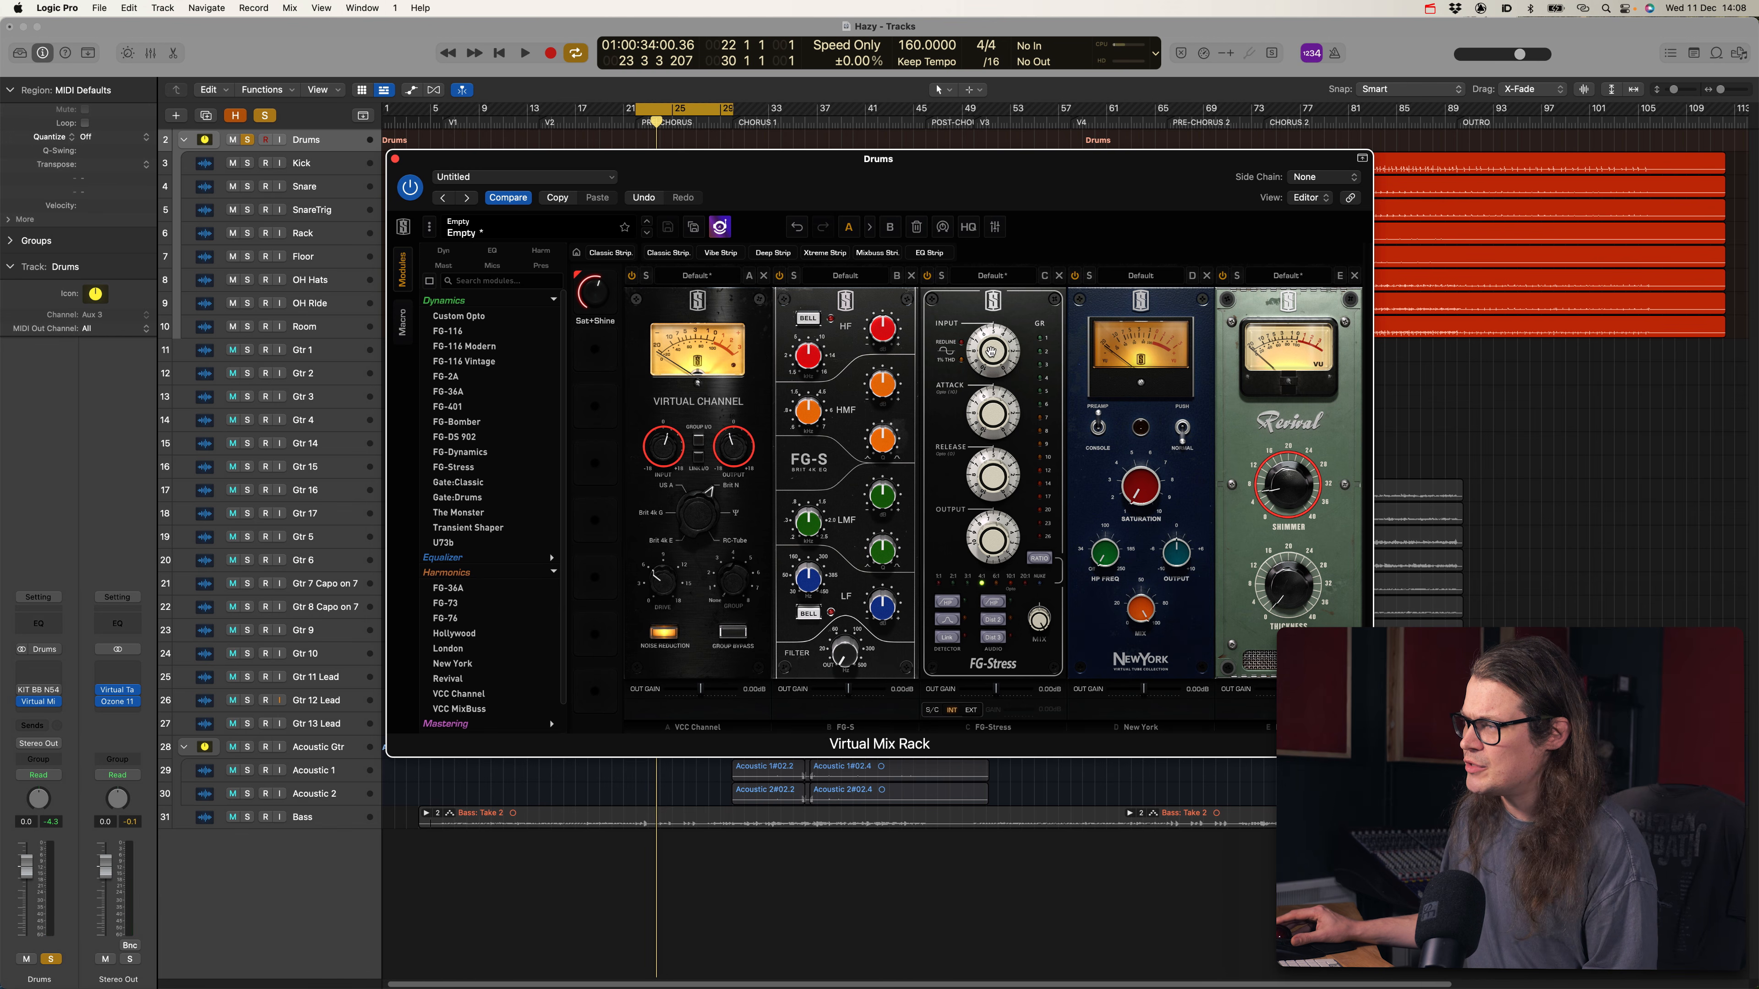
Map the FG-Stress Input and Attack controls to Macro 02 and rename the macro "Distressor In Attack"
left_click(408, 337)
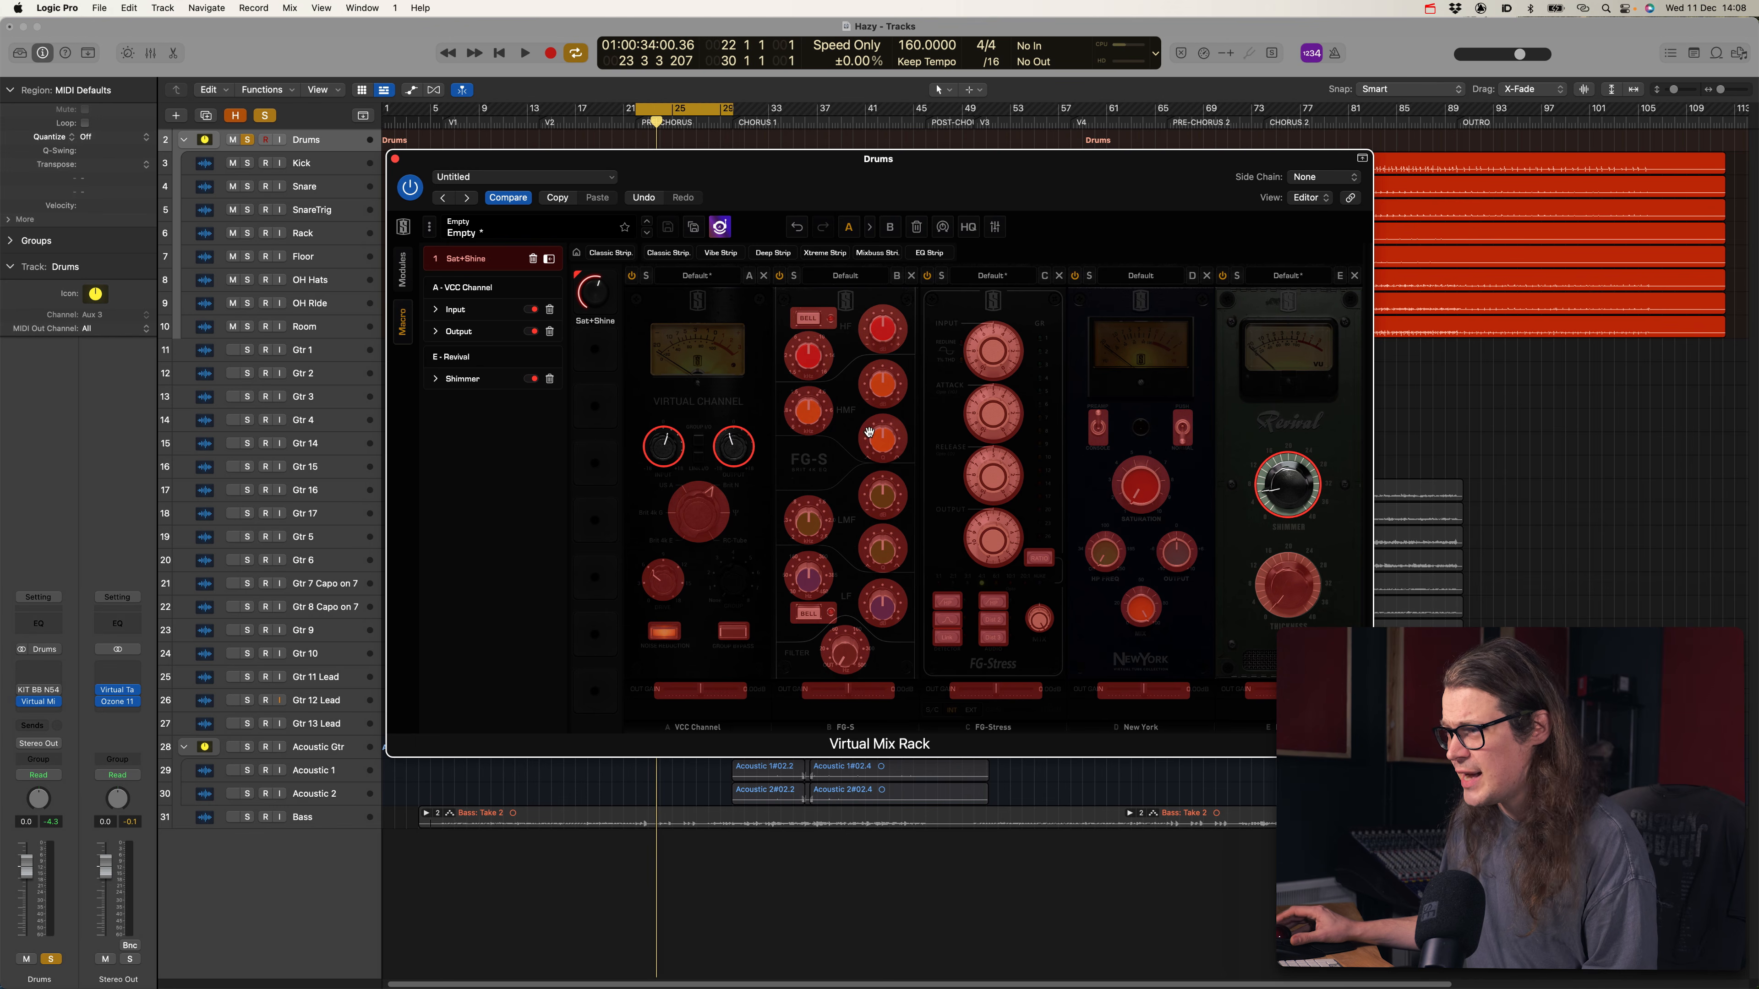
left_click(430, 230)
left_click(469, 426)
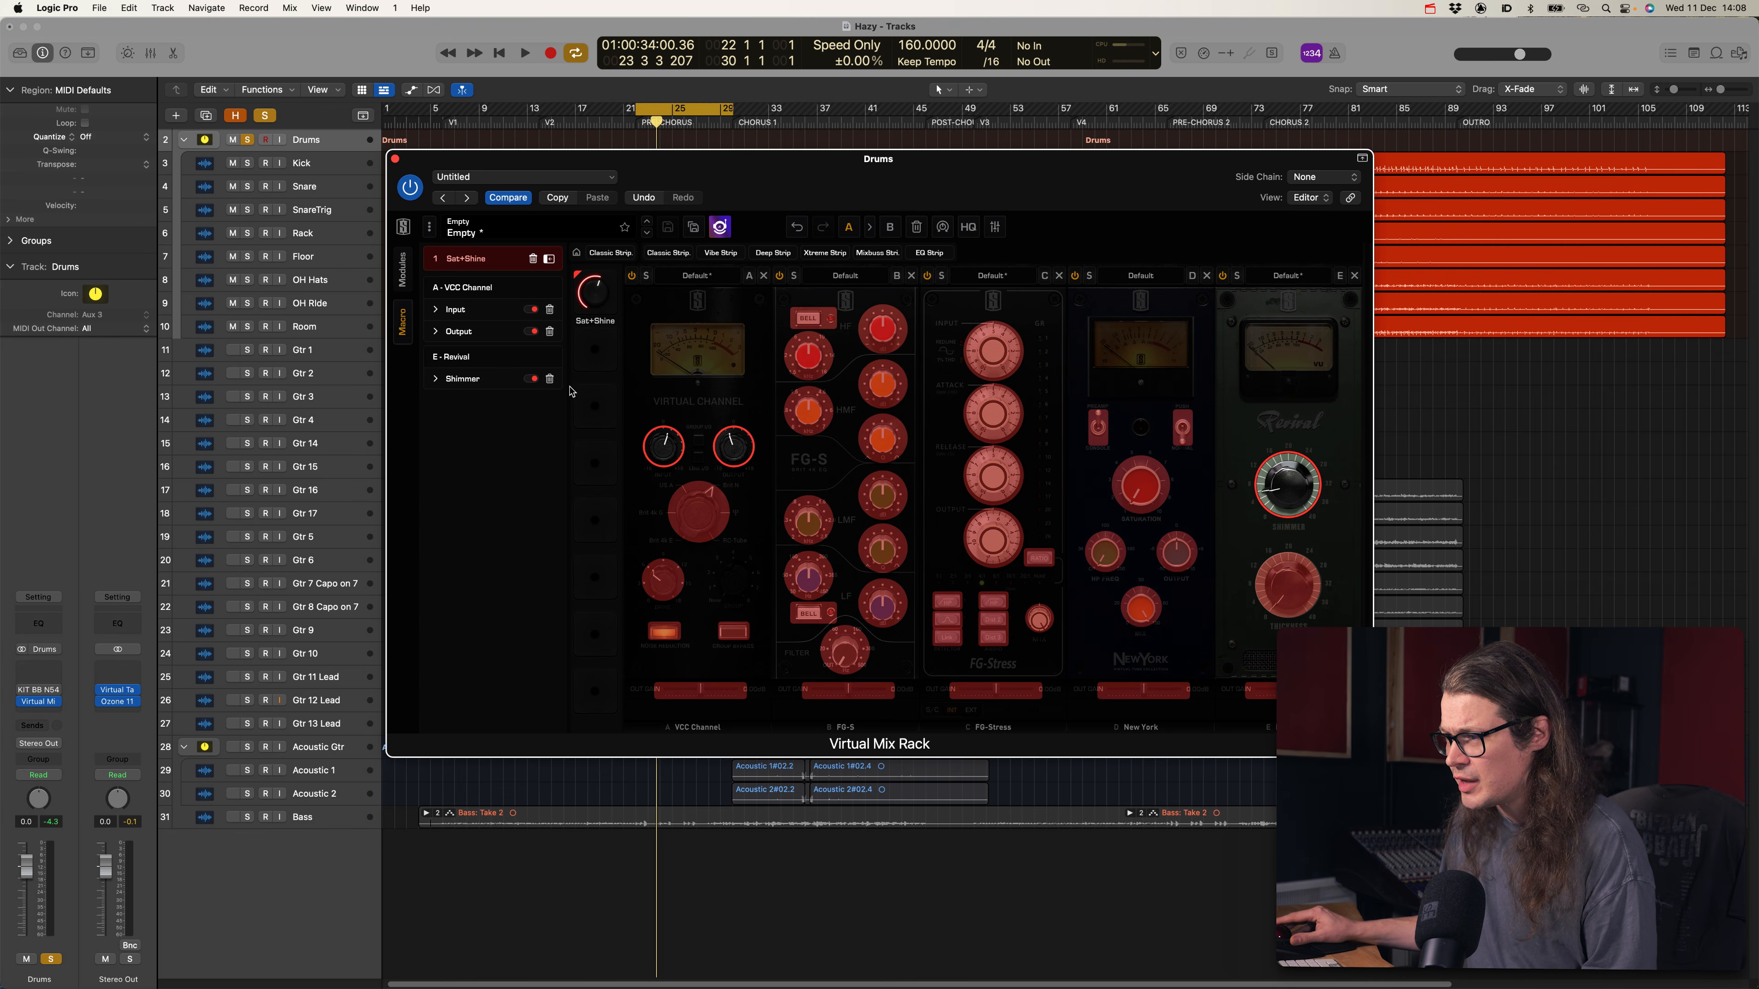
left_click(595, 349)
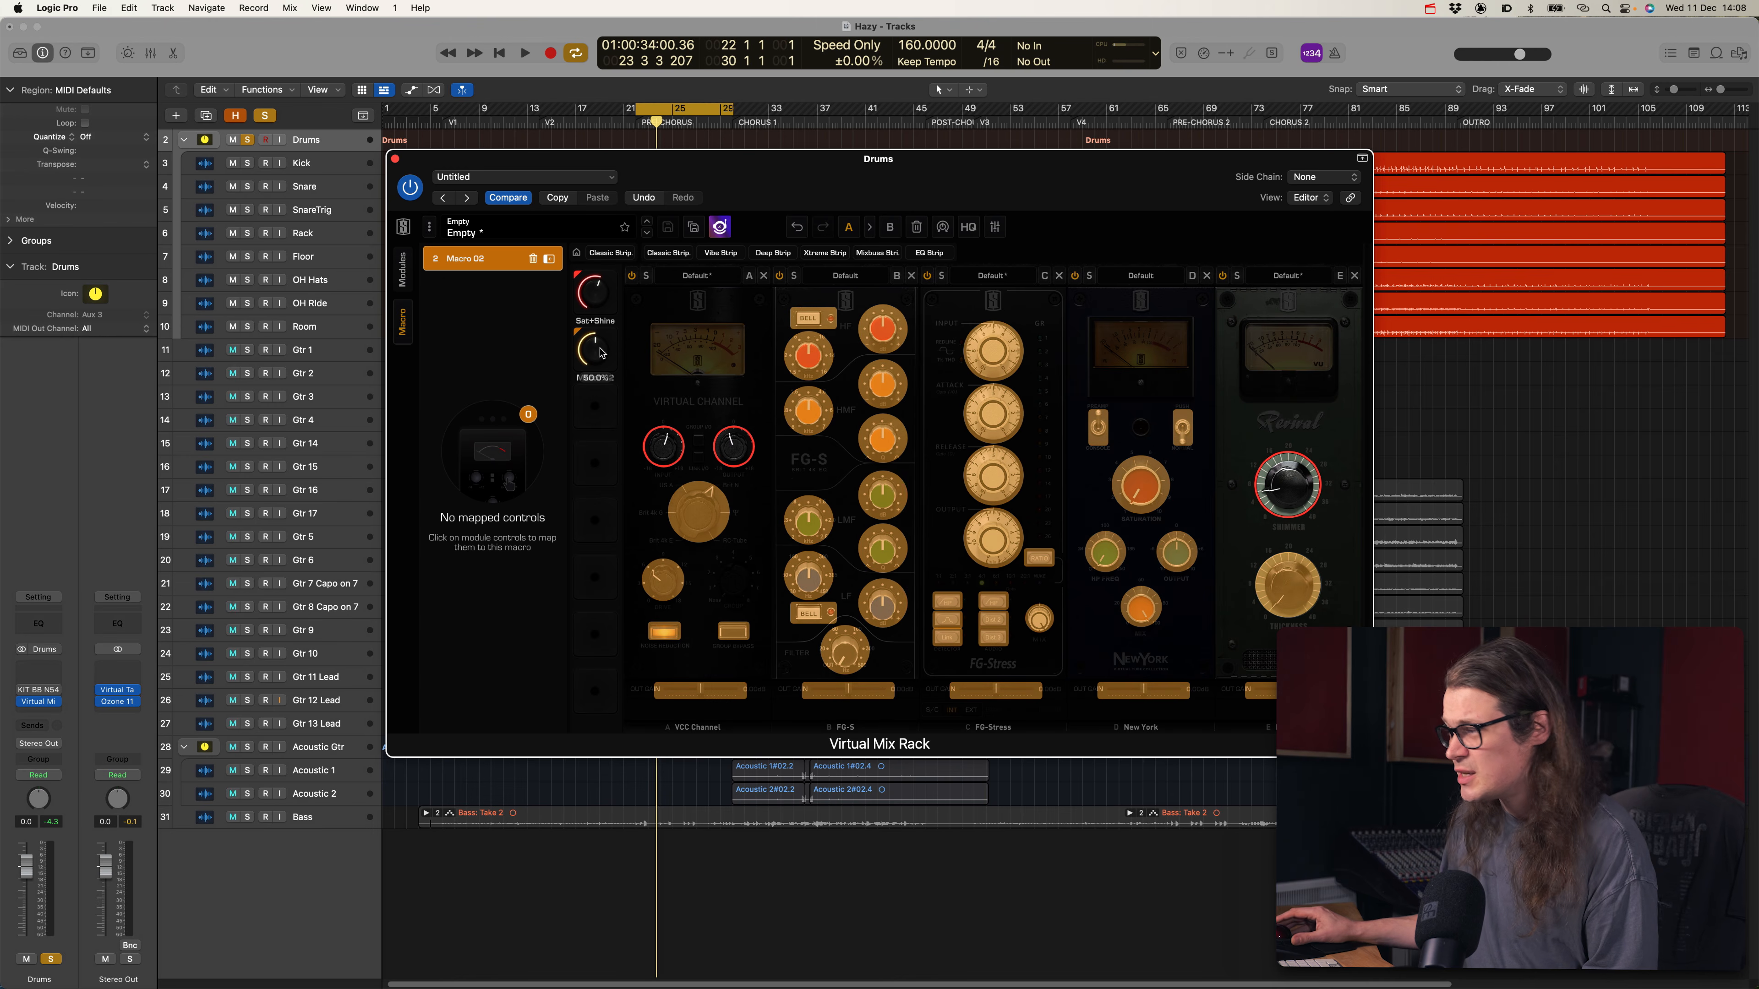
left_click(993, 355)
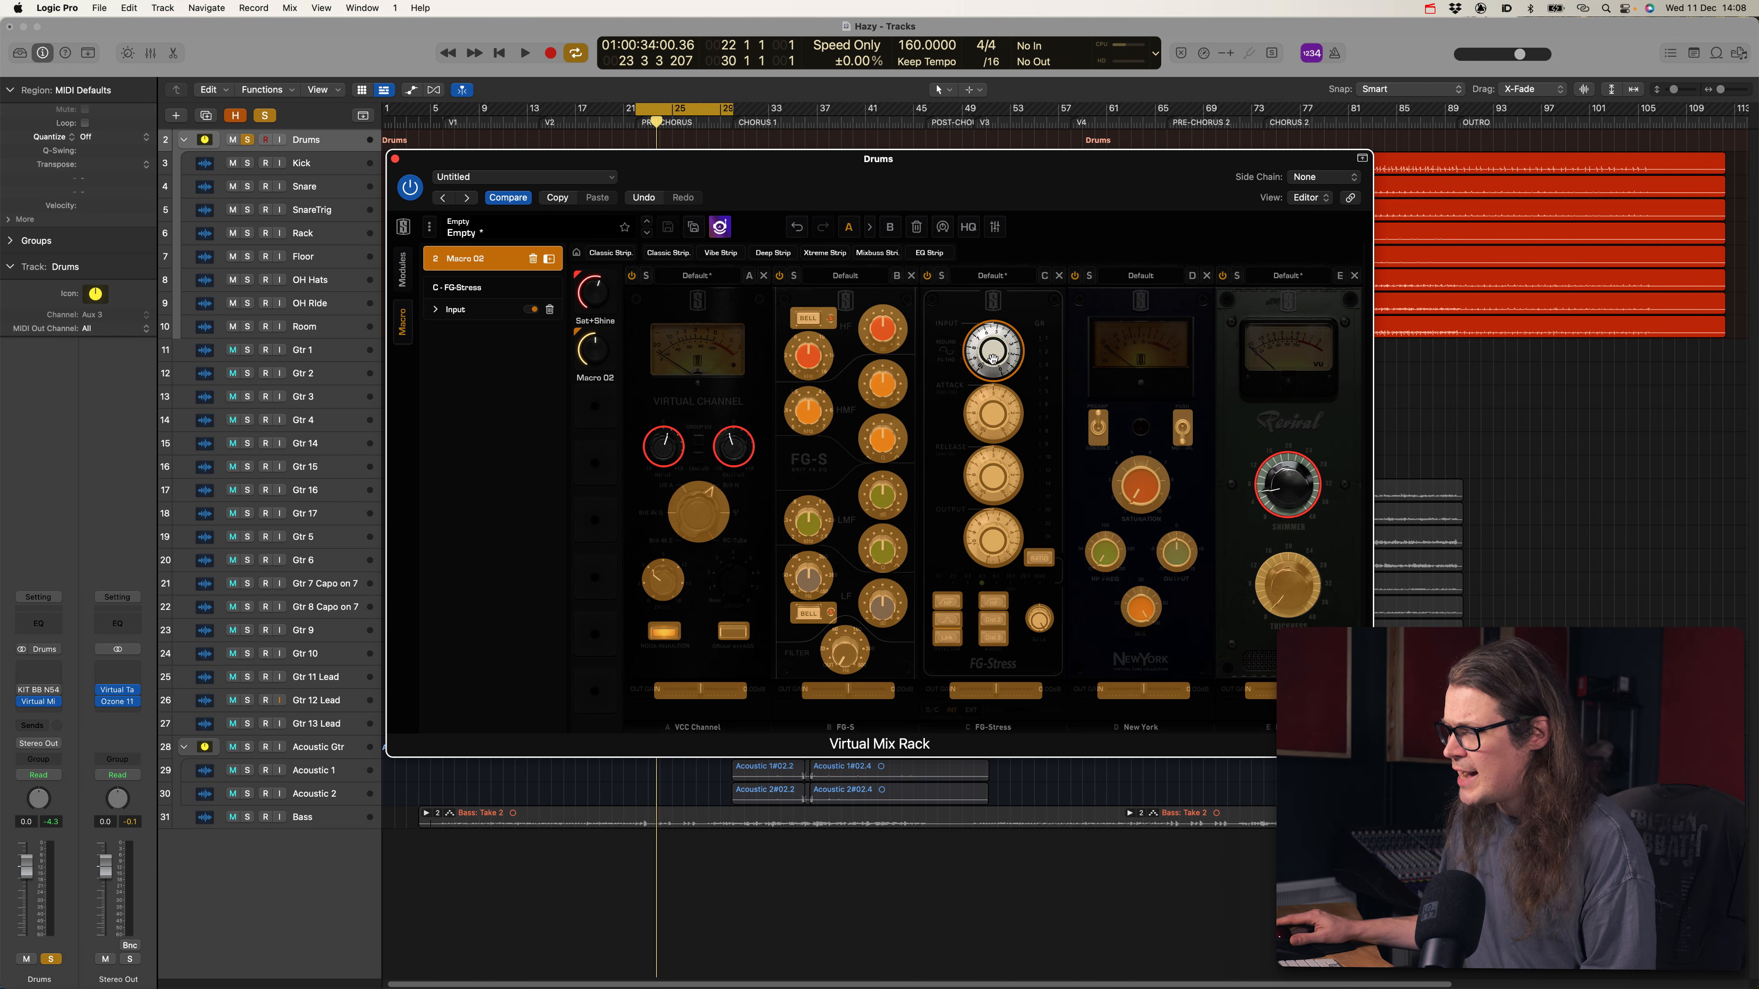
left_click(994, 416)
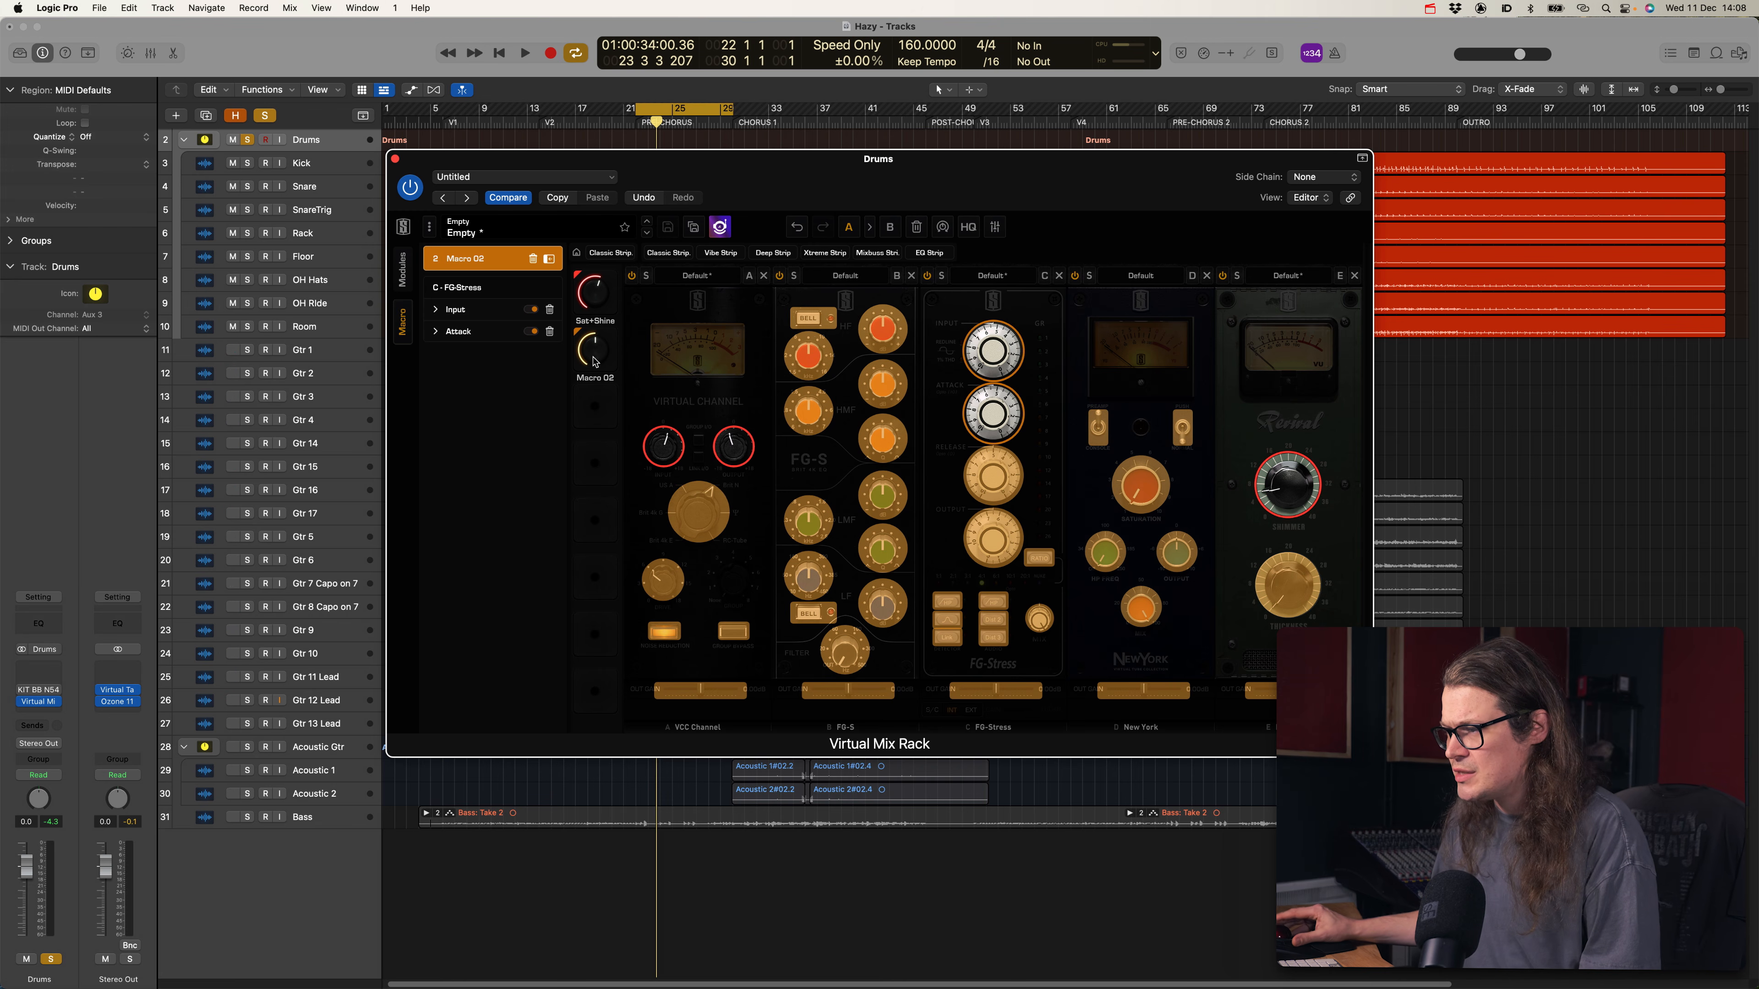
double_click(504, 259)
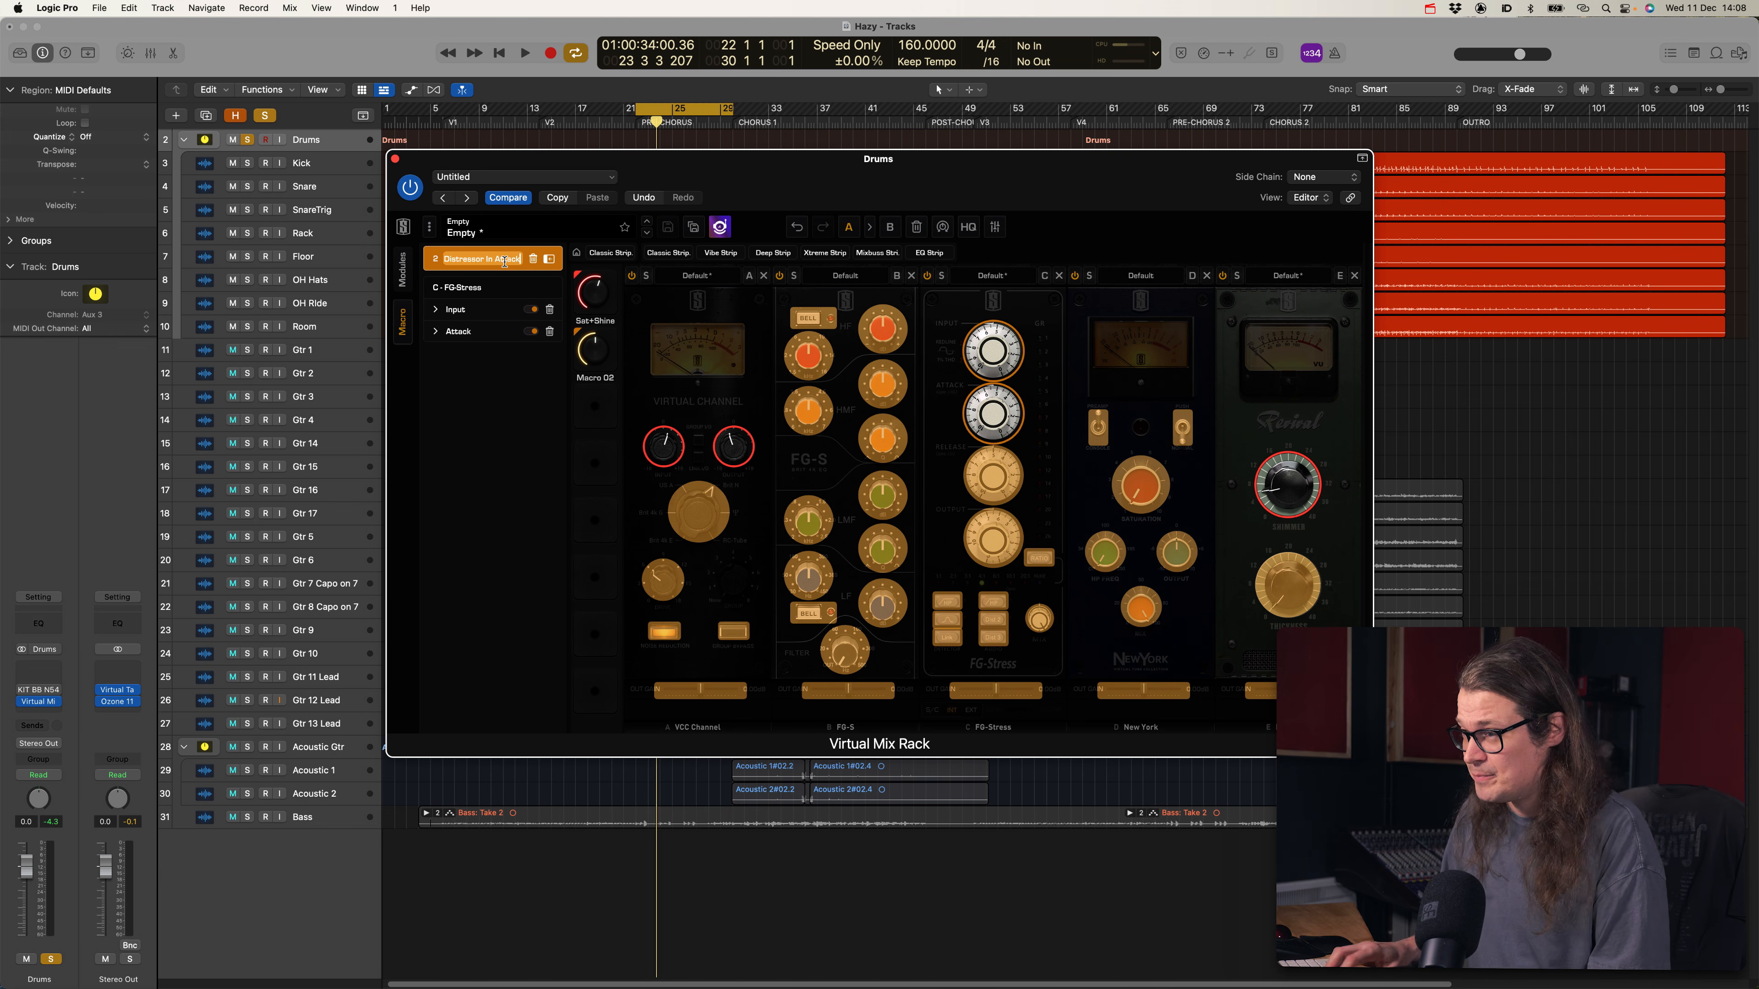
key("Return")
Expand the Attack mapping, turn the Distressor In Attack macro to 60.2%, and check the FG-Stress knobs in the module view
left_click(434, 332)
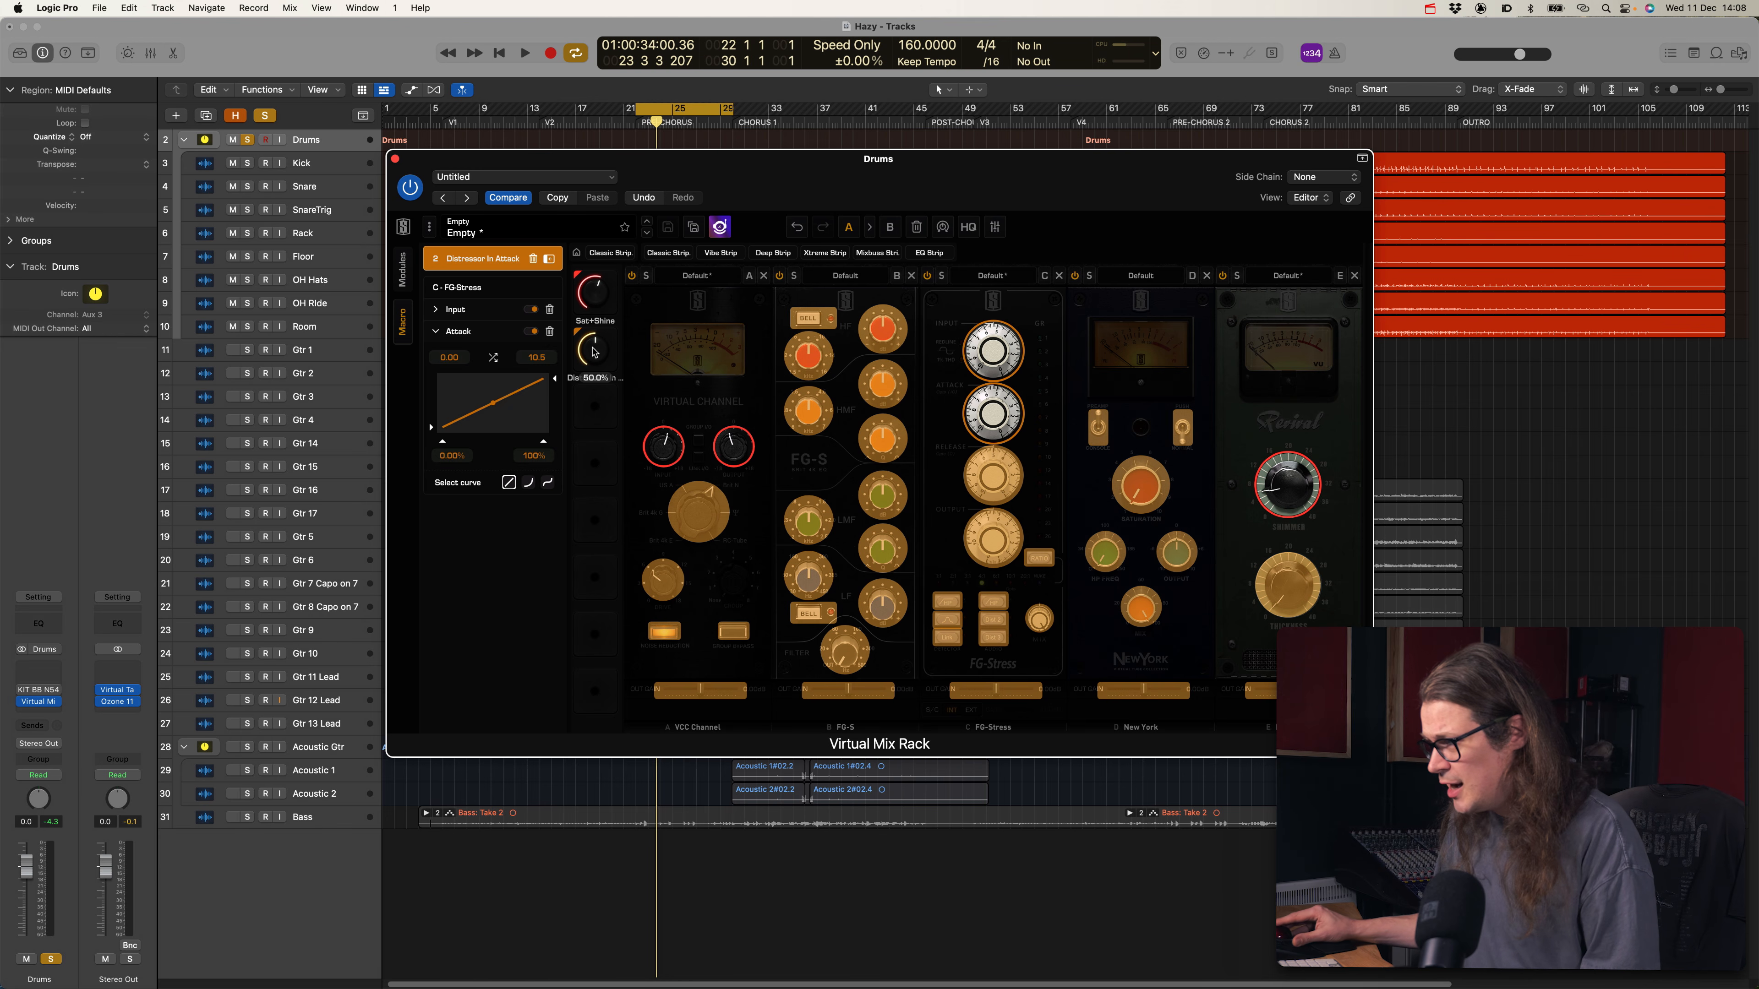
mouse_move(594, 352)
left_mouse_down()
mouse_move(594, 316)
mouse_move(596, 333)
left_mouse_up()
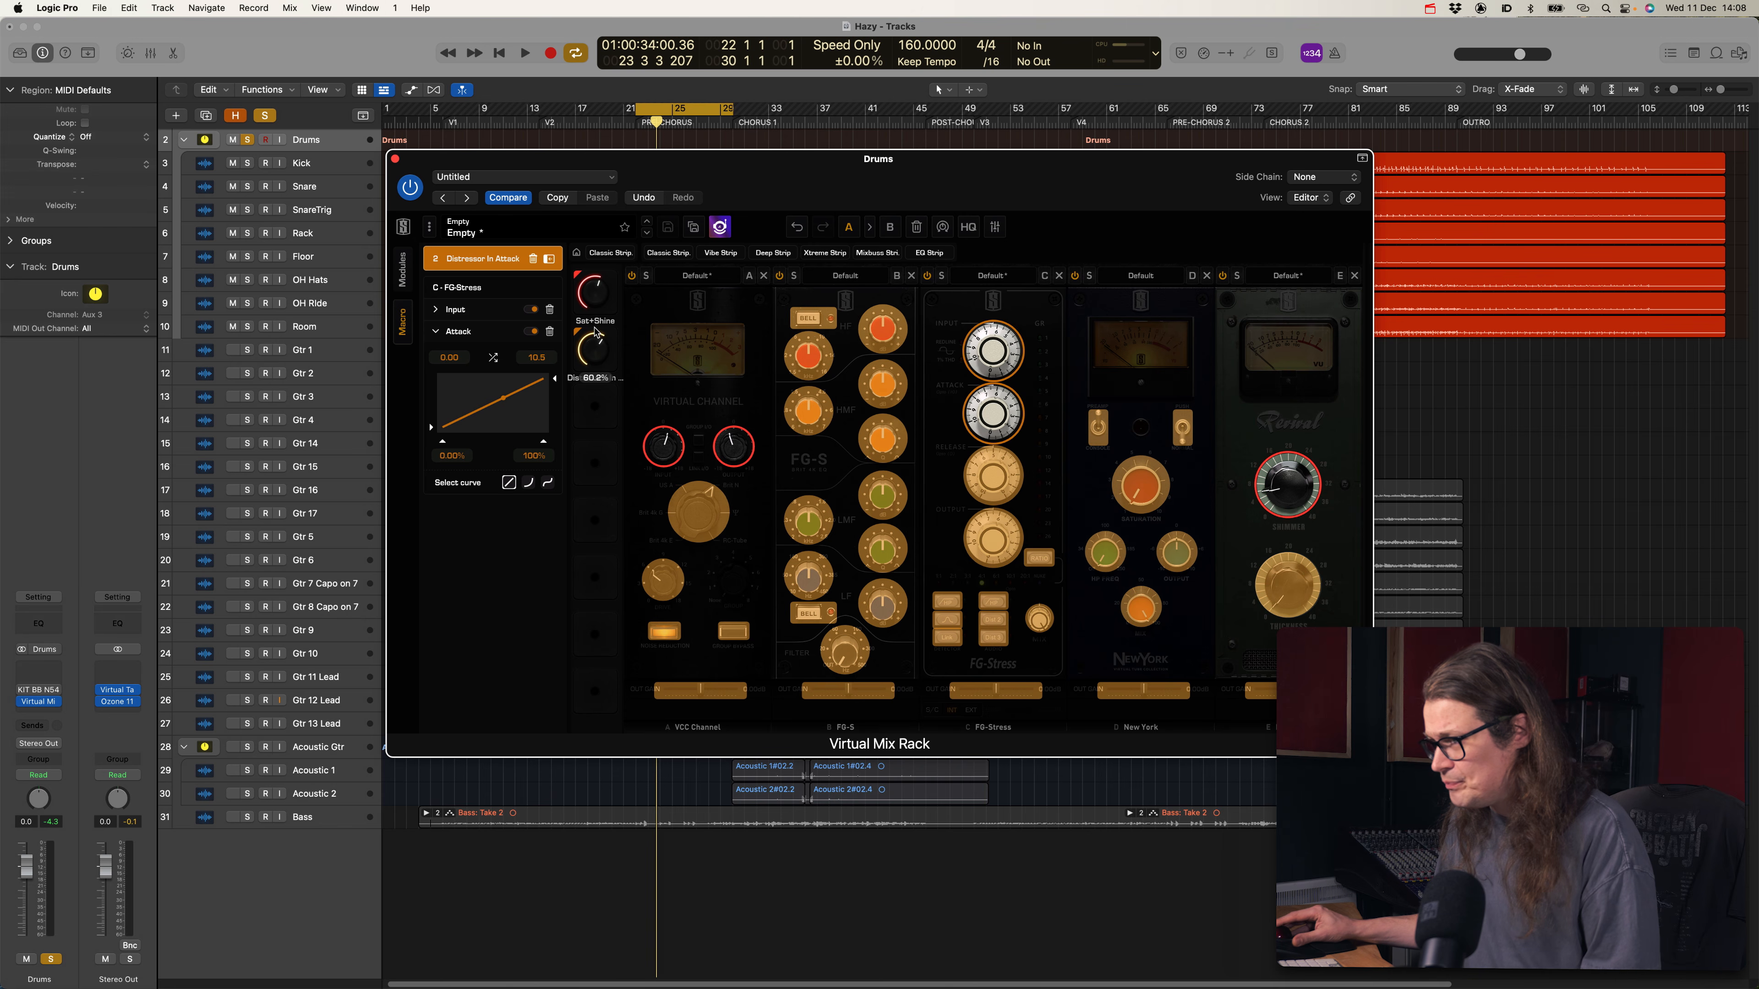
left_click(406, 285)
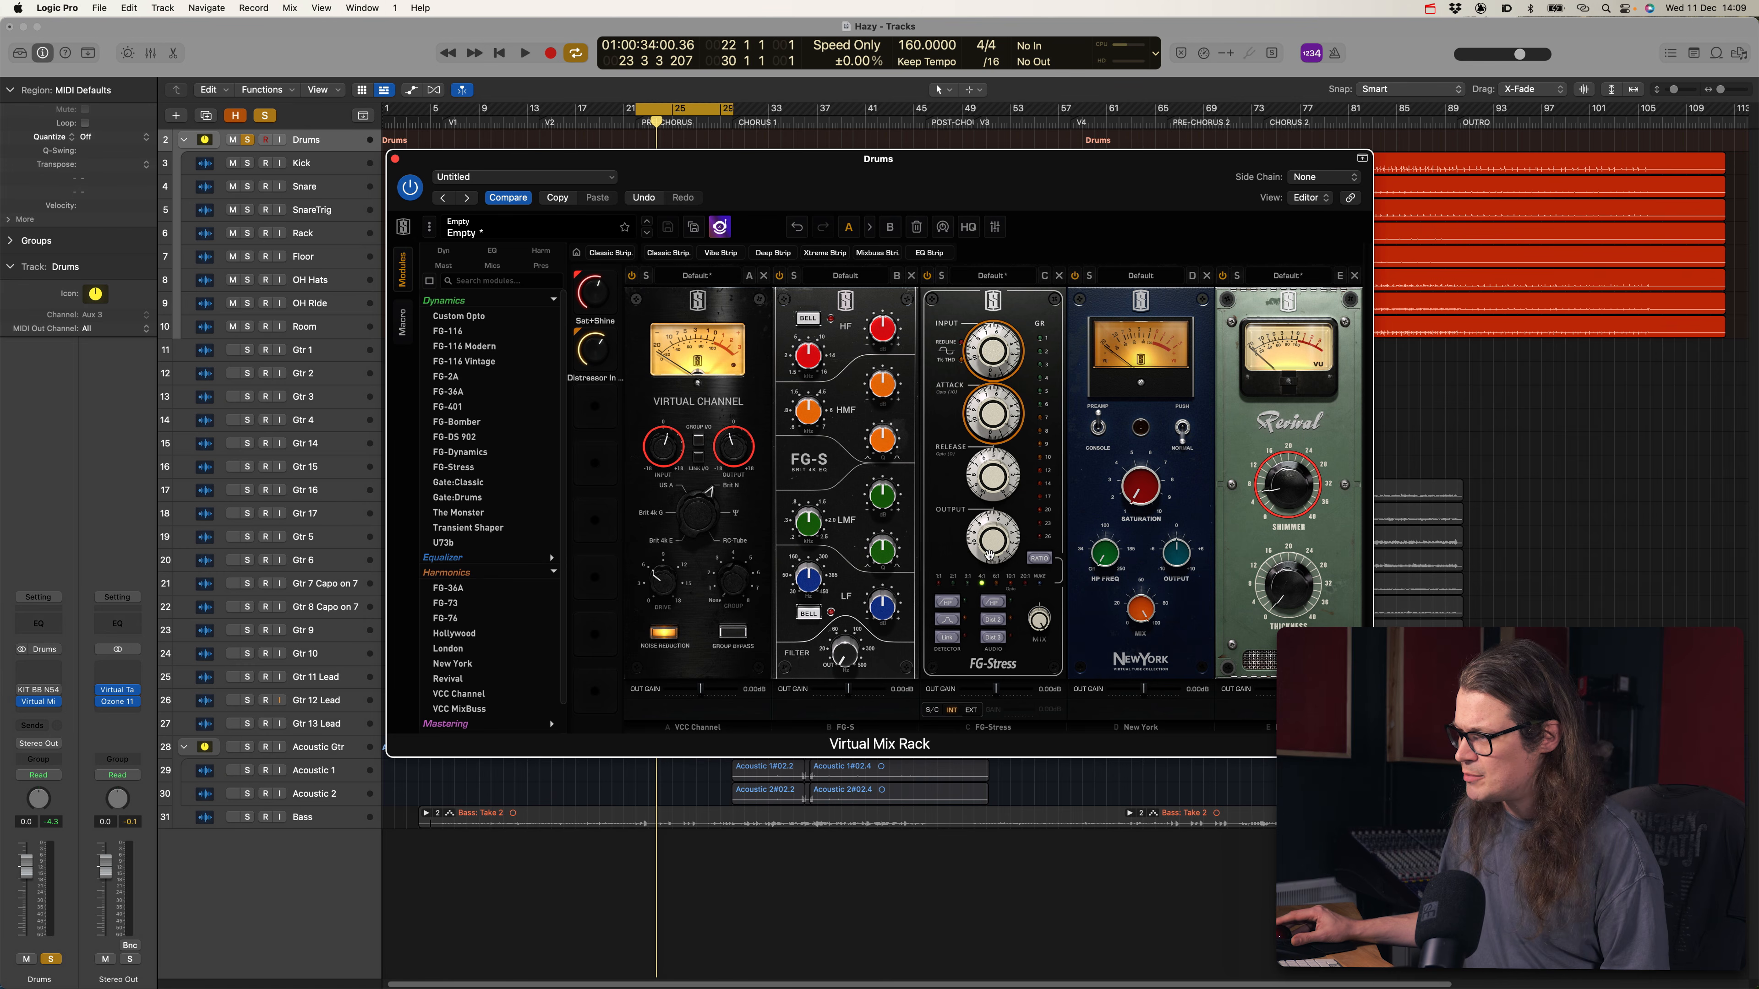
left_click_drag(993, 355, 1017, 331)
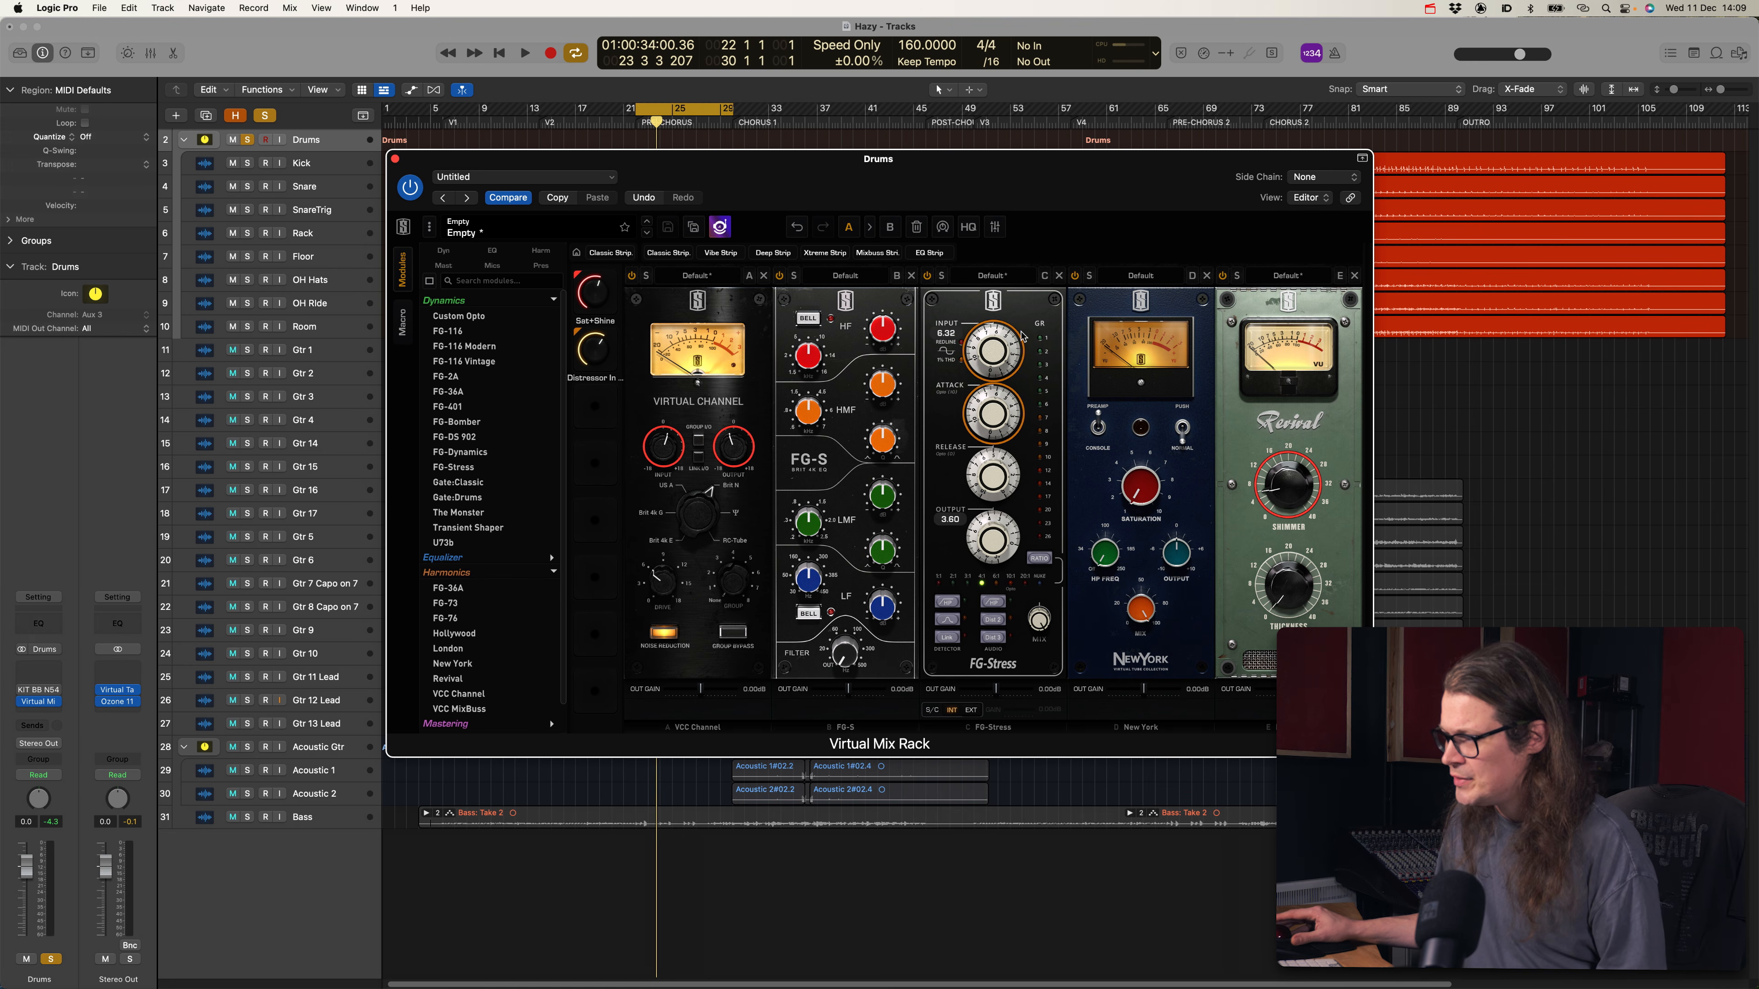
Map the FG-Stress Output to the Distressor In Attack macro and invert its range to 10.5 through 0.00
left_click(409, 331)
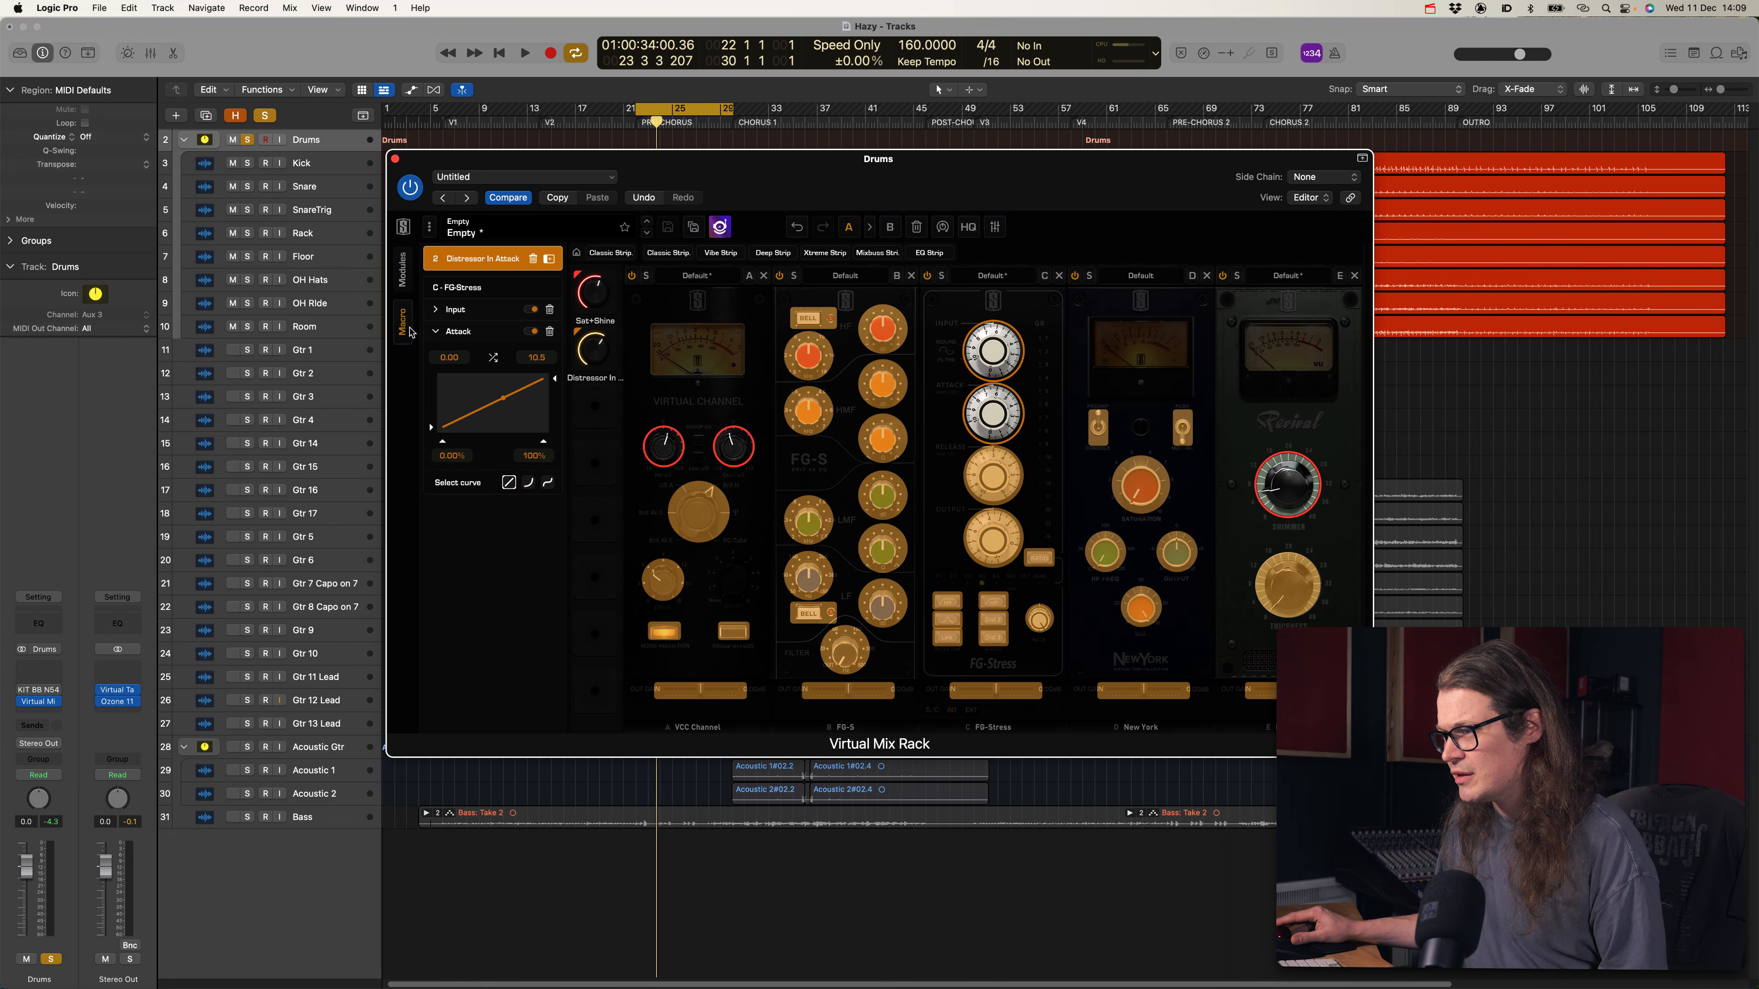
left_click(436, 333)
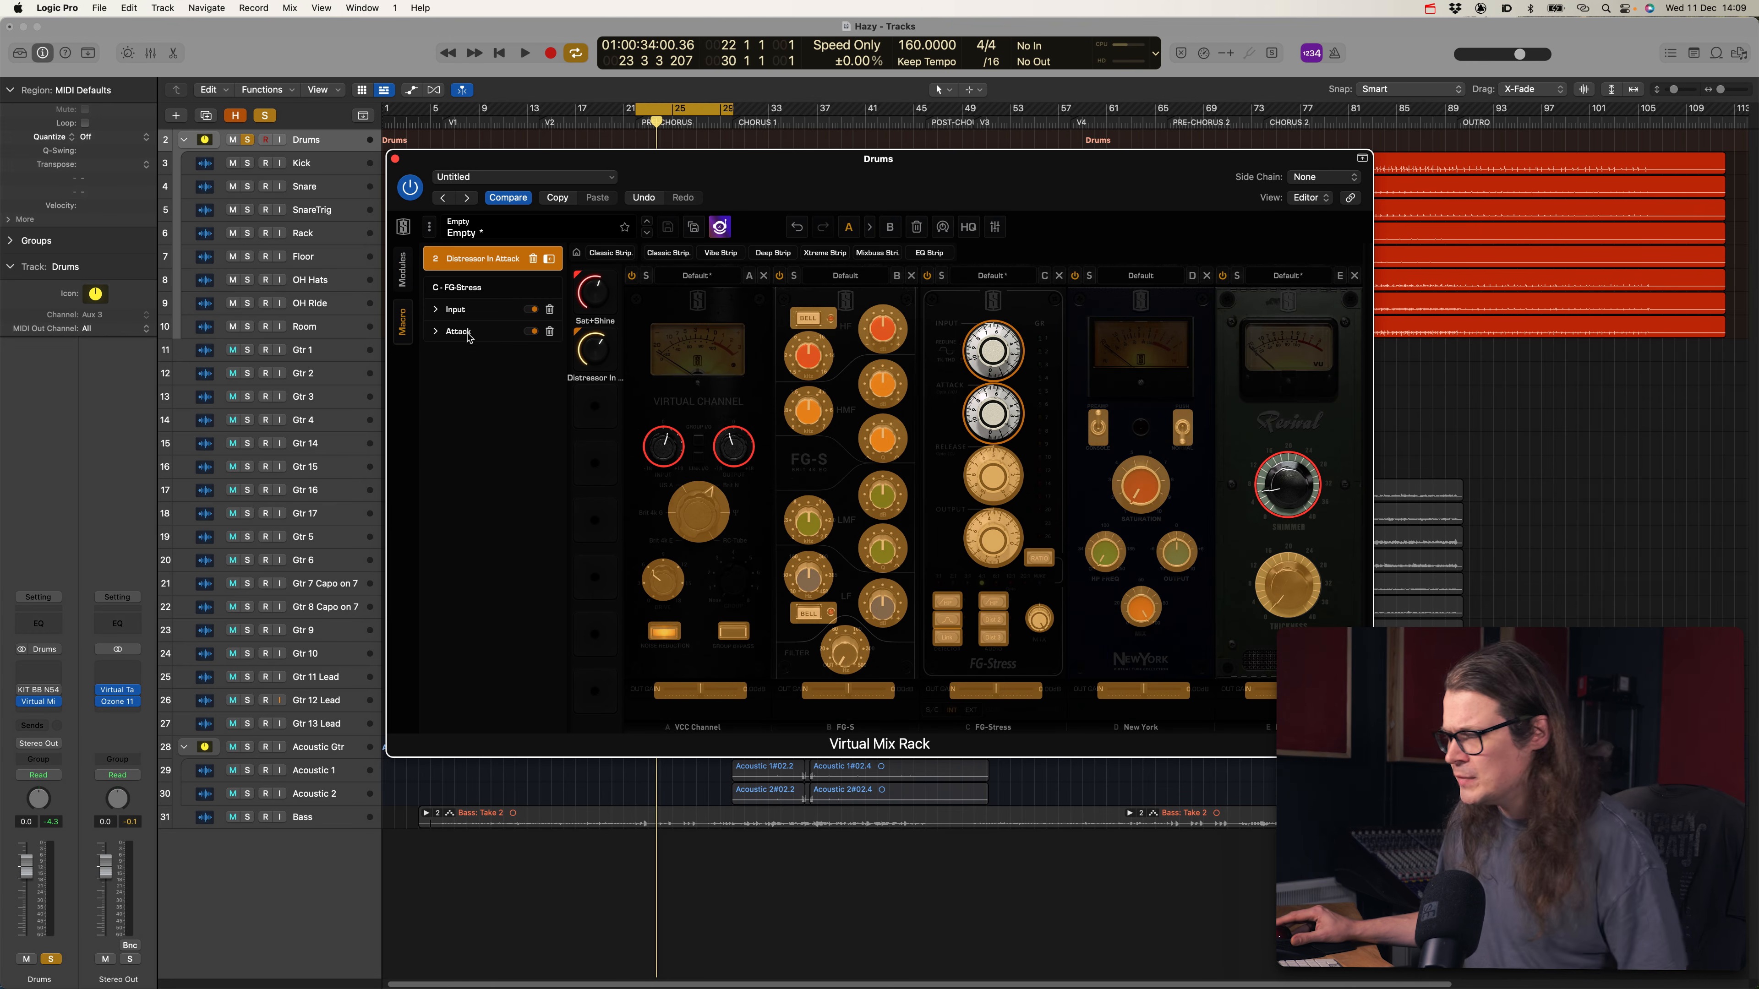
left_click(995, 545)
left_click(436, 355)
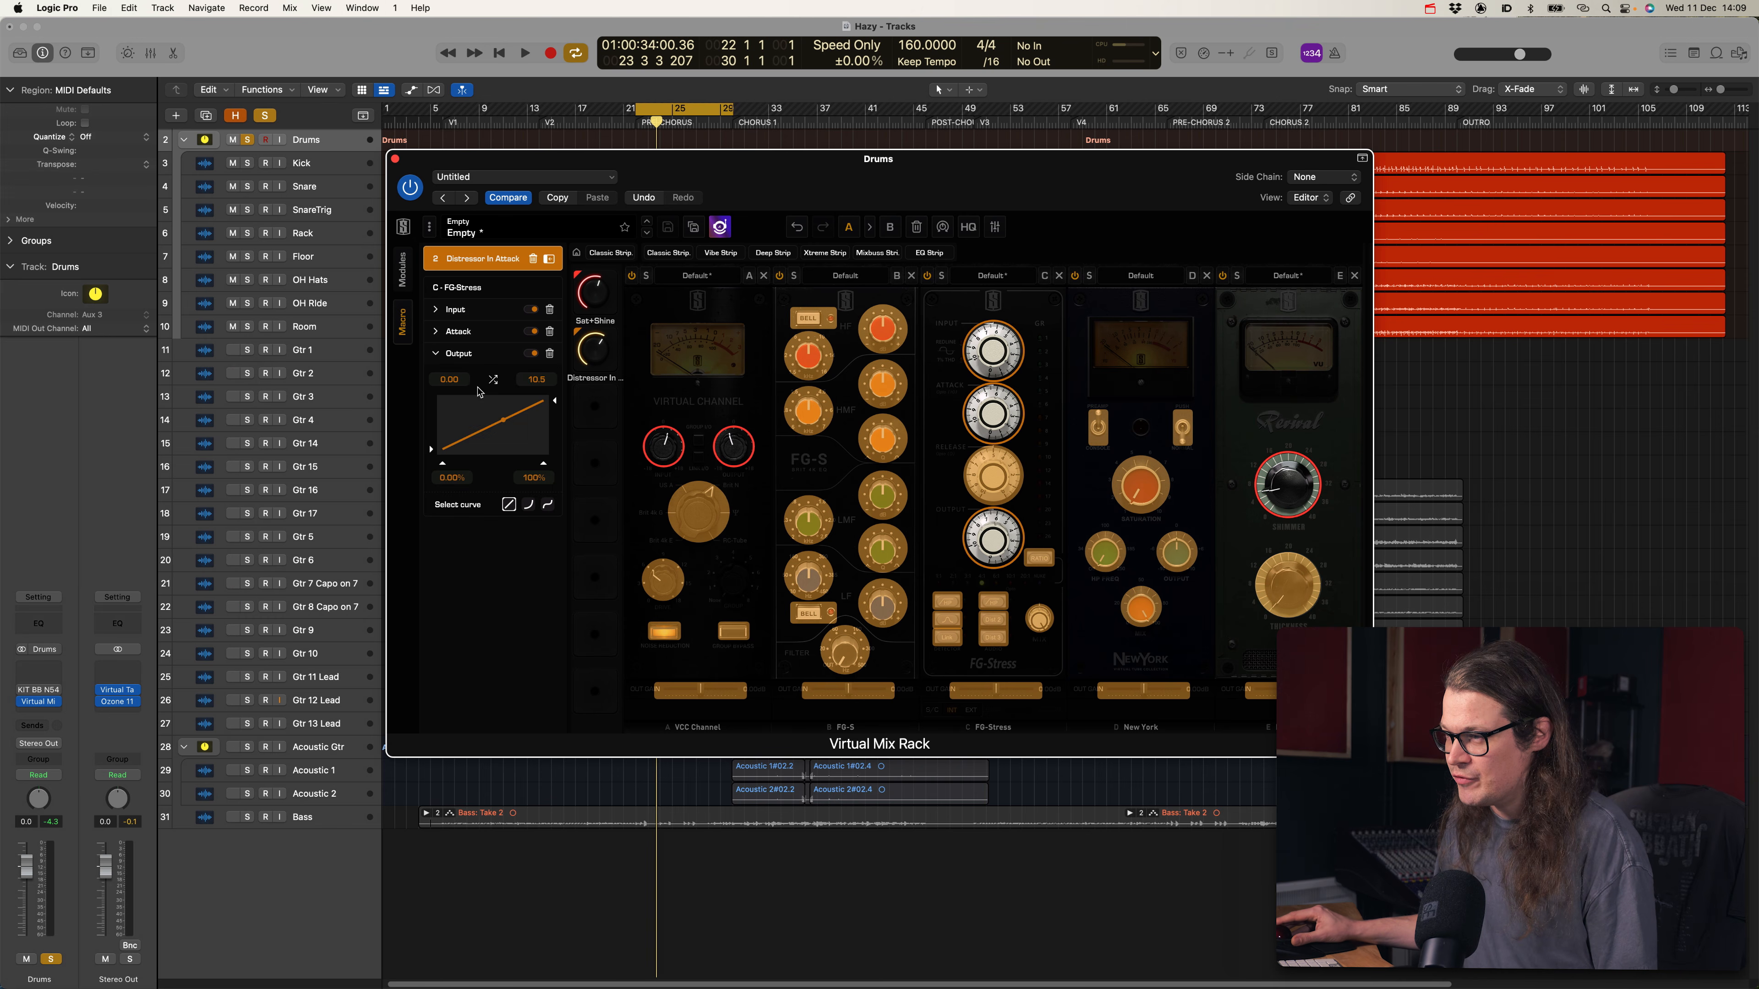
left_click(493, 380)
left_click(437, 354)
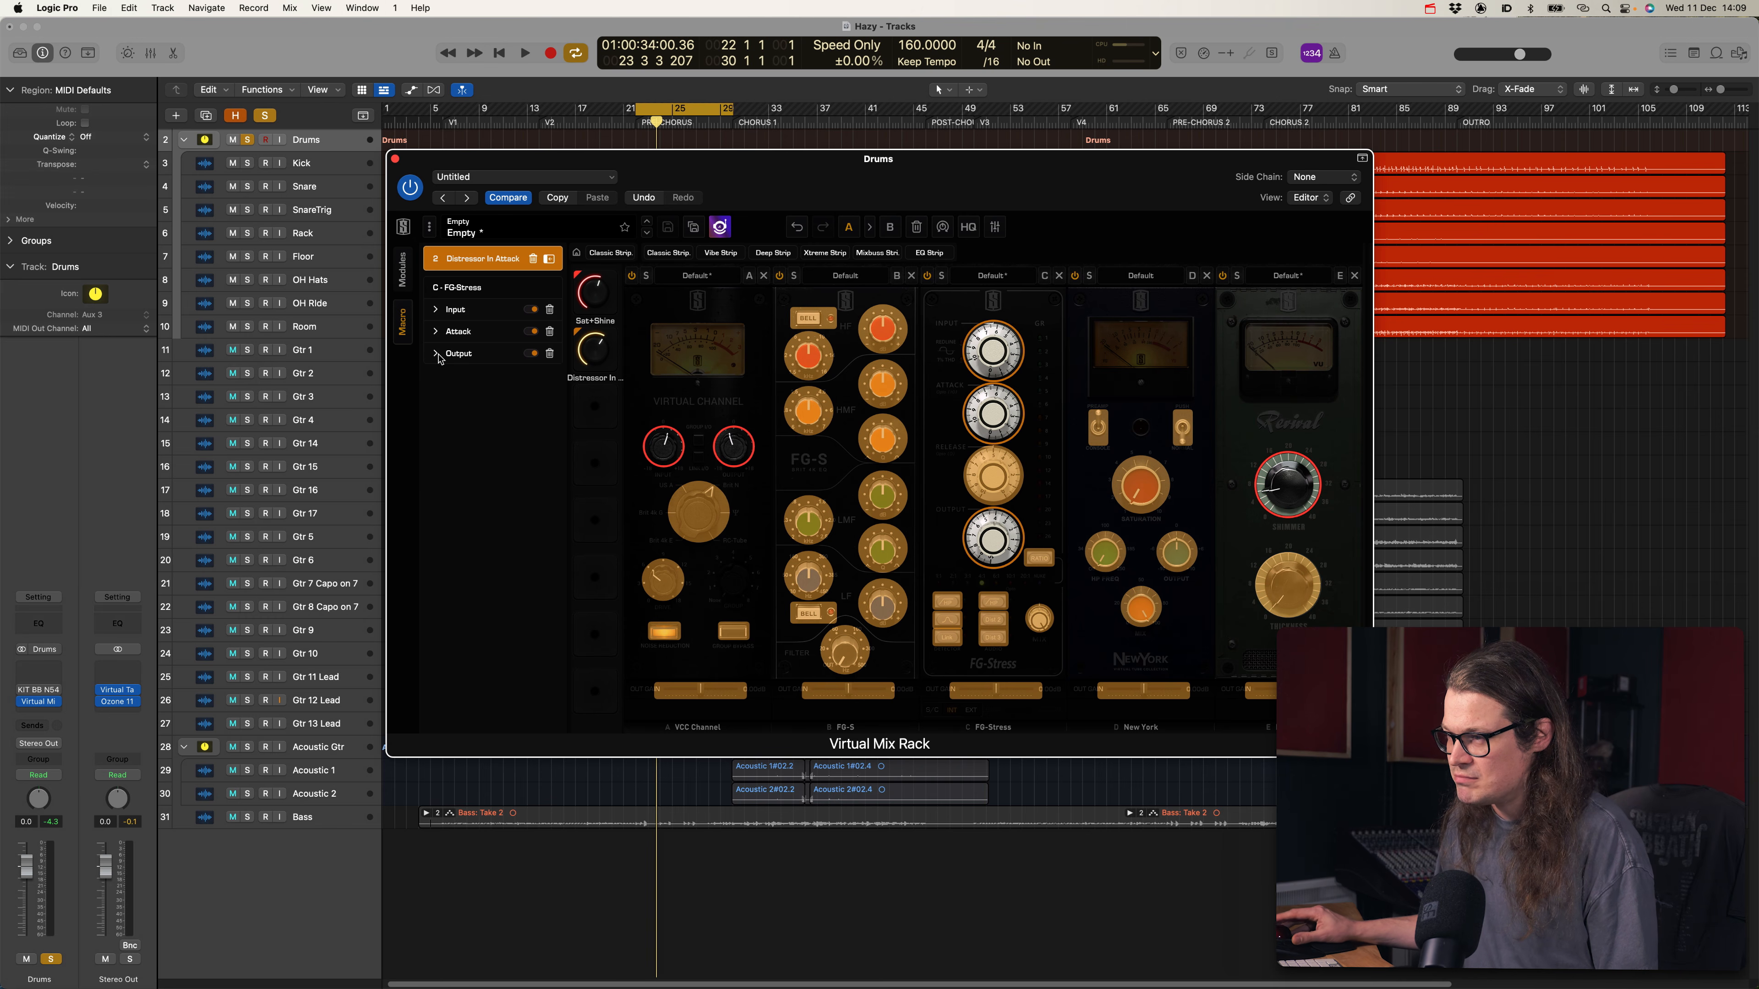
Set the FG-Stress Attack mapping in Distressor In Attack to the single-bend curve and soften its bend into a gradual rise
mouse_move(600, 346)
left_mouse_down()
mouse_move(601, 316)
mouse_move(600, 350)
left_mouse_up()
double_click(598, 349)
left_click(437, 334)
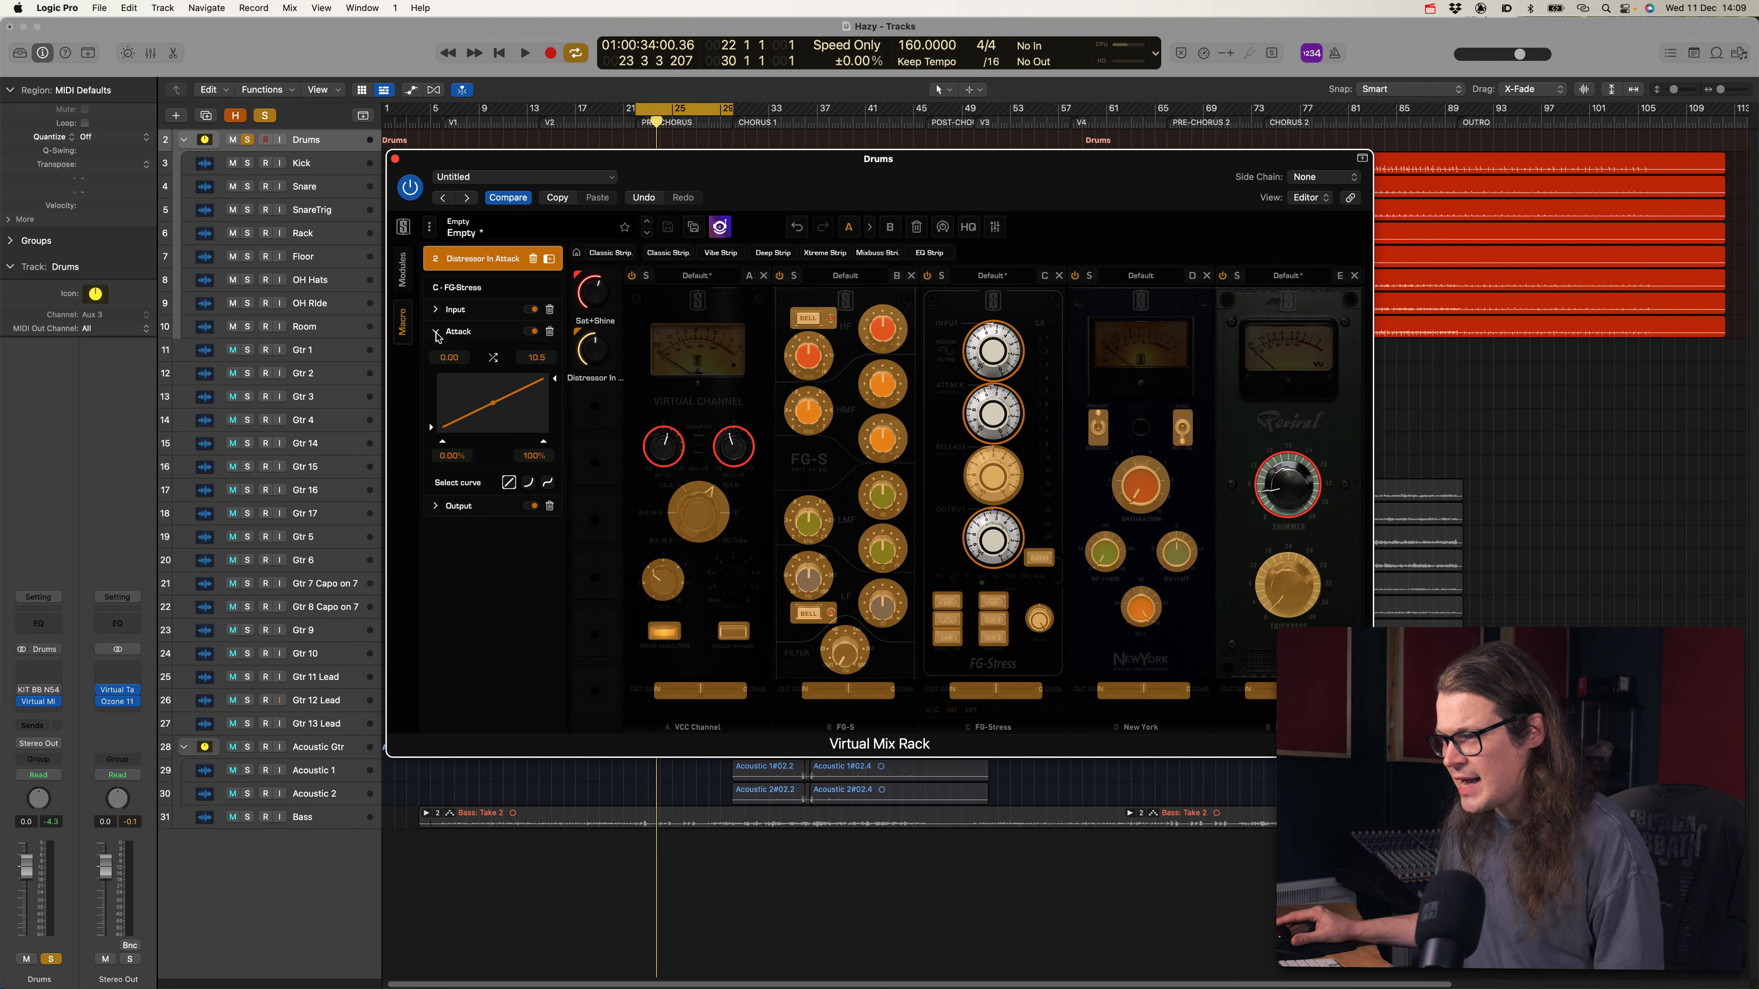
left_click(494, 403)
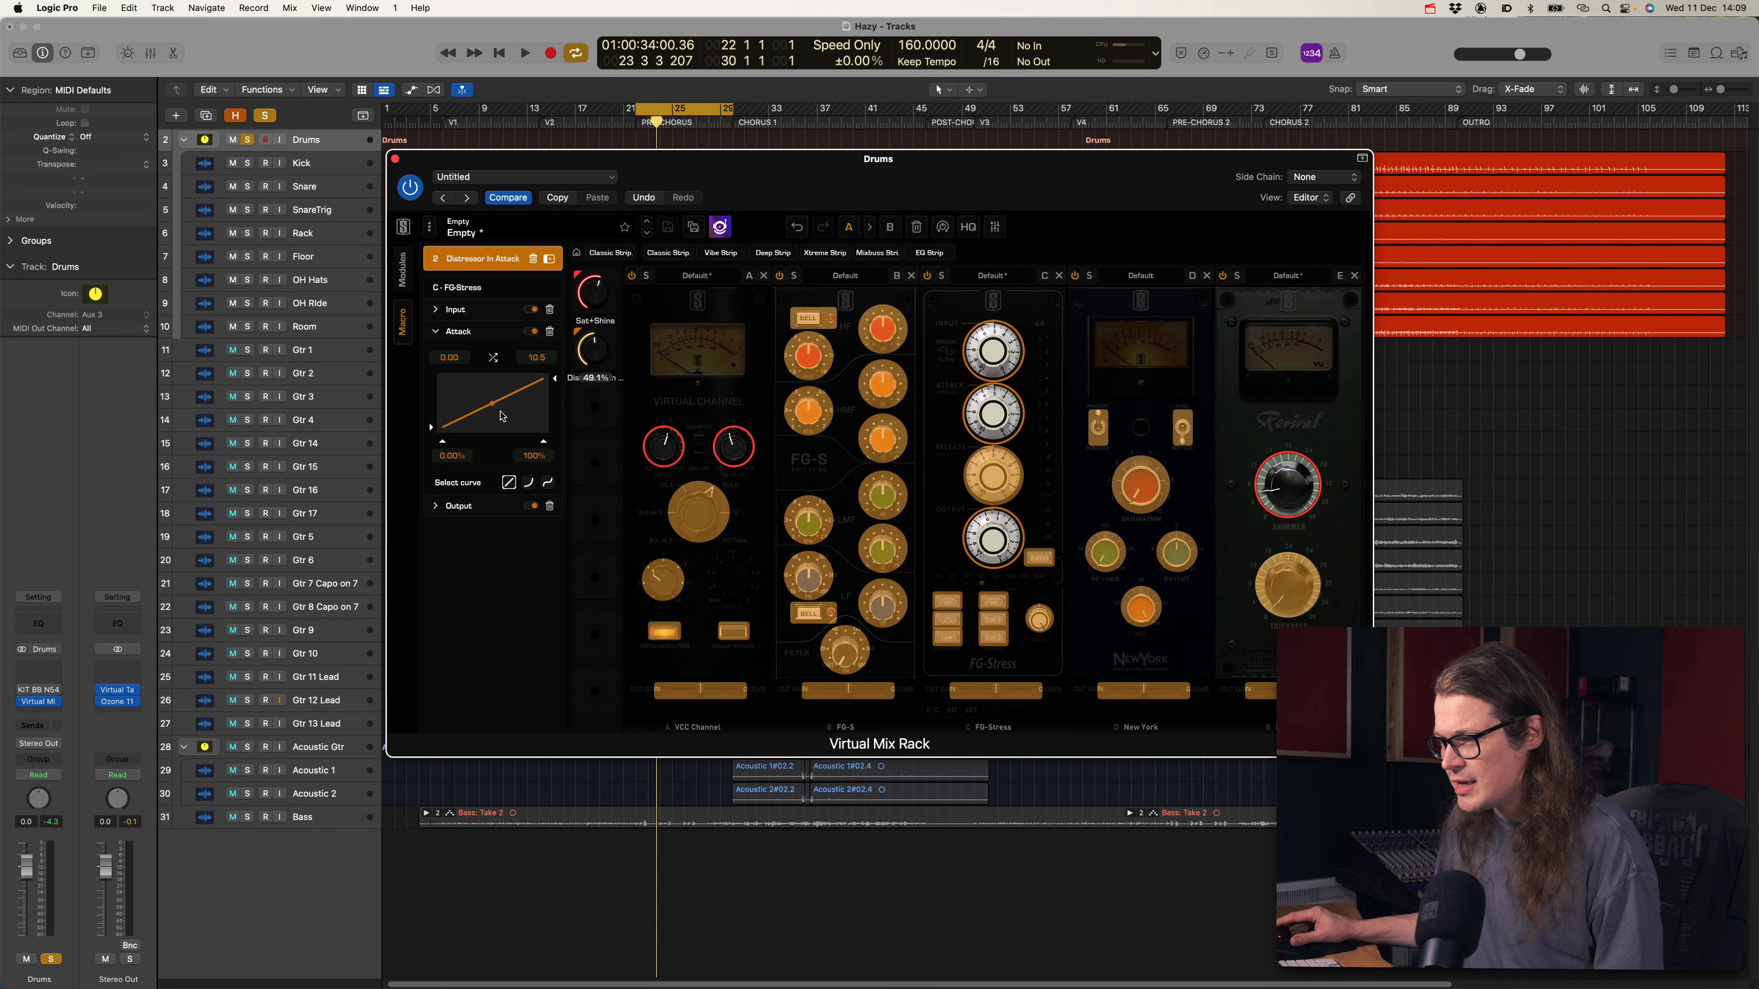
left_click(528, 483)
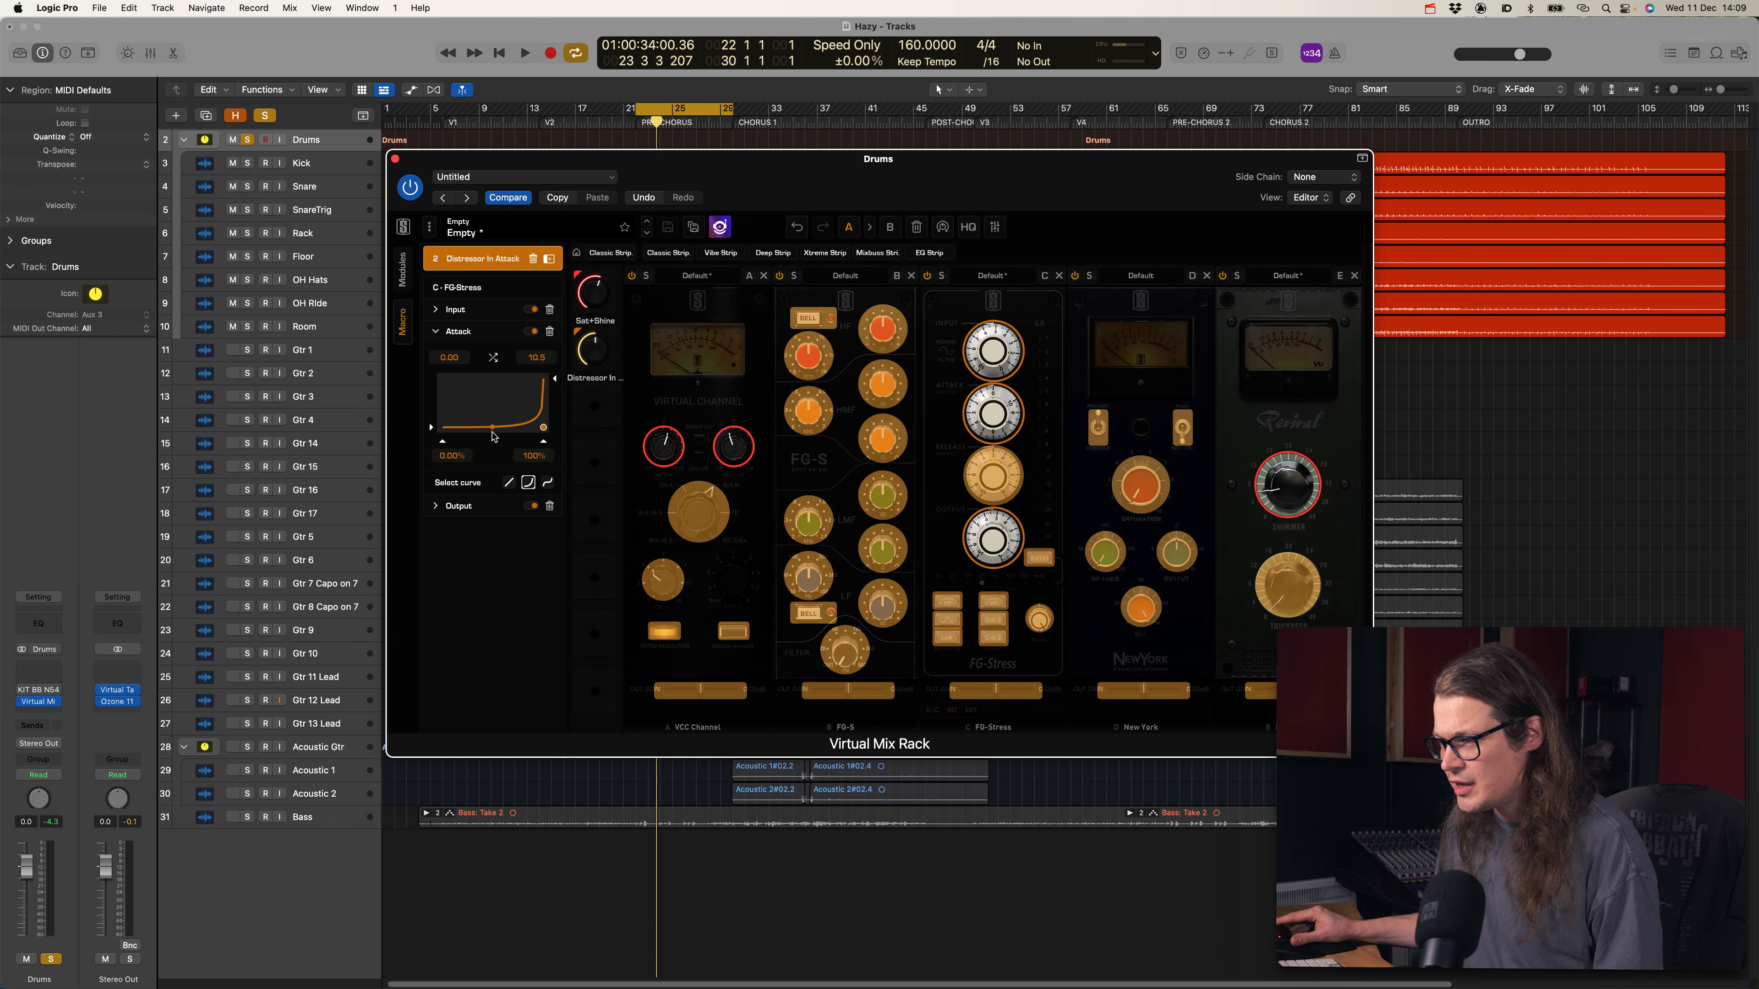
left_click_drag(543, 429, 511, 426)
Play the drums and sweep the Distressor In Attack macro to check how the FG-Stress knobs follow the curved Attack mapping
mouse_move(594, 359)
left_mouse_down()
mouse_move(597, 309)
mouse_move(596, 358)
left_mouse_up()
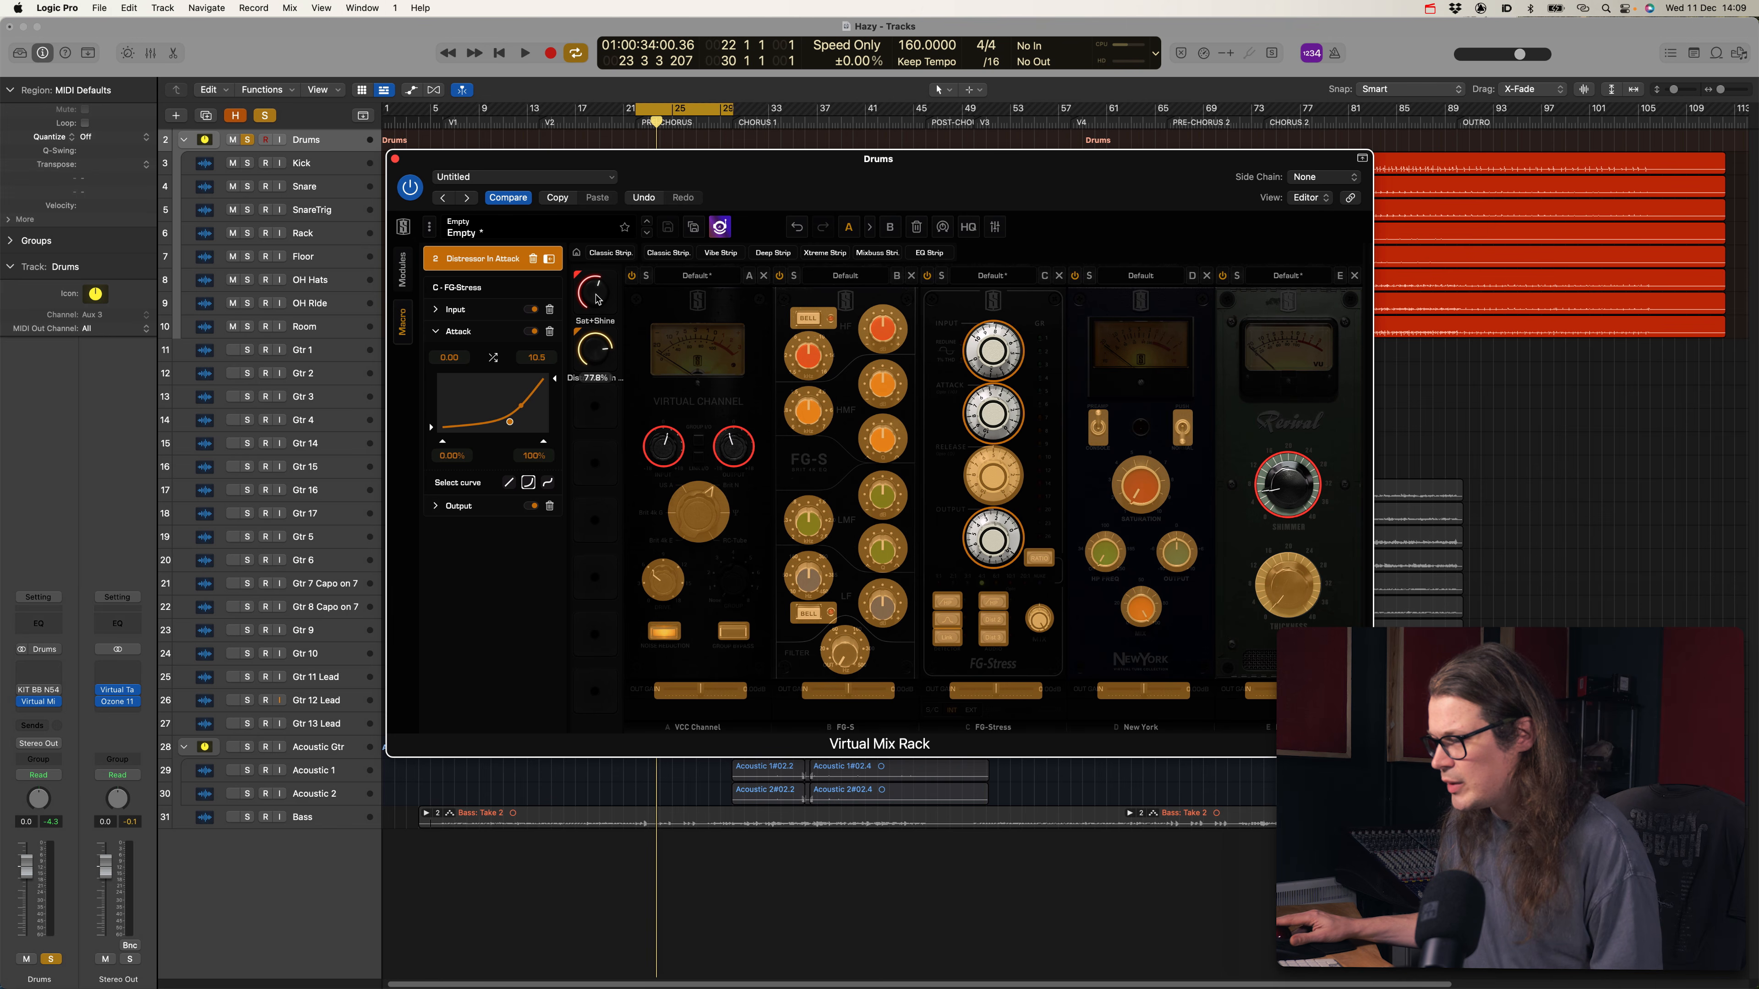
key("space")
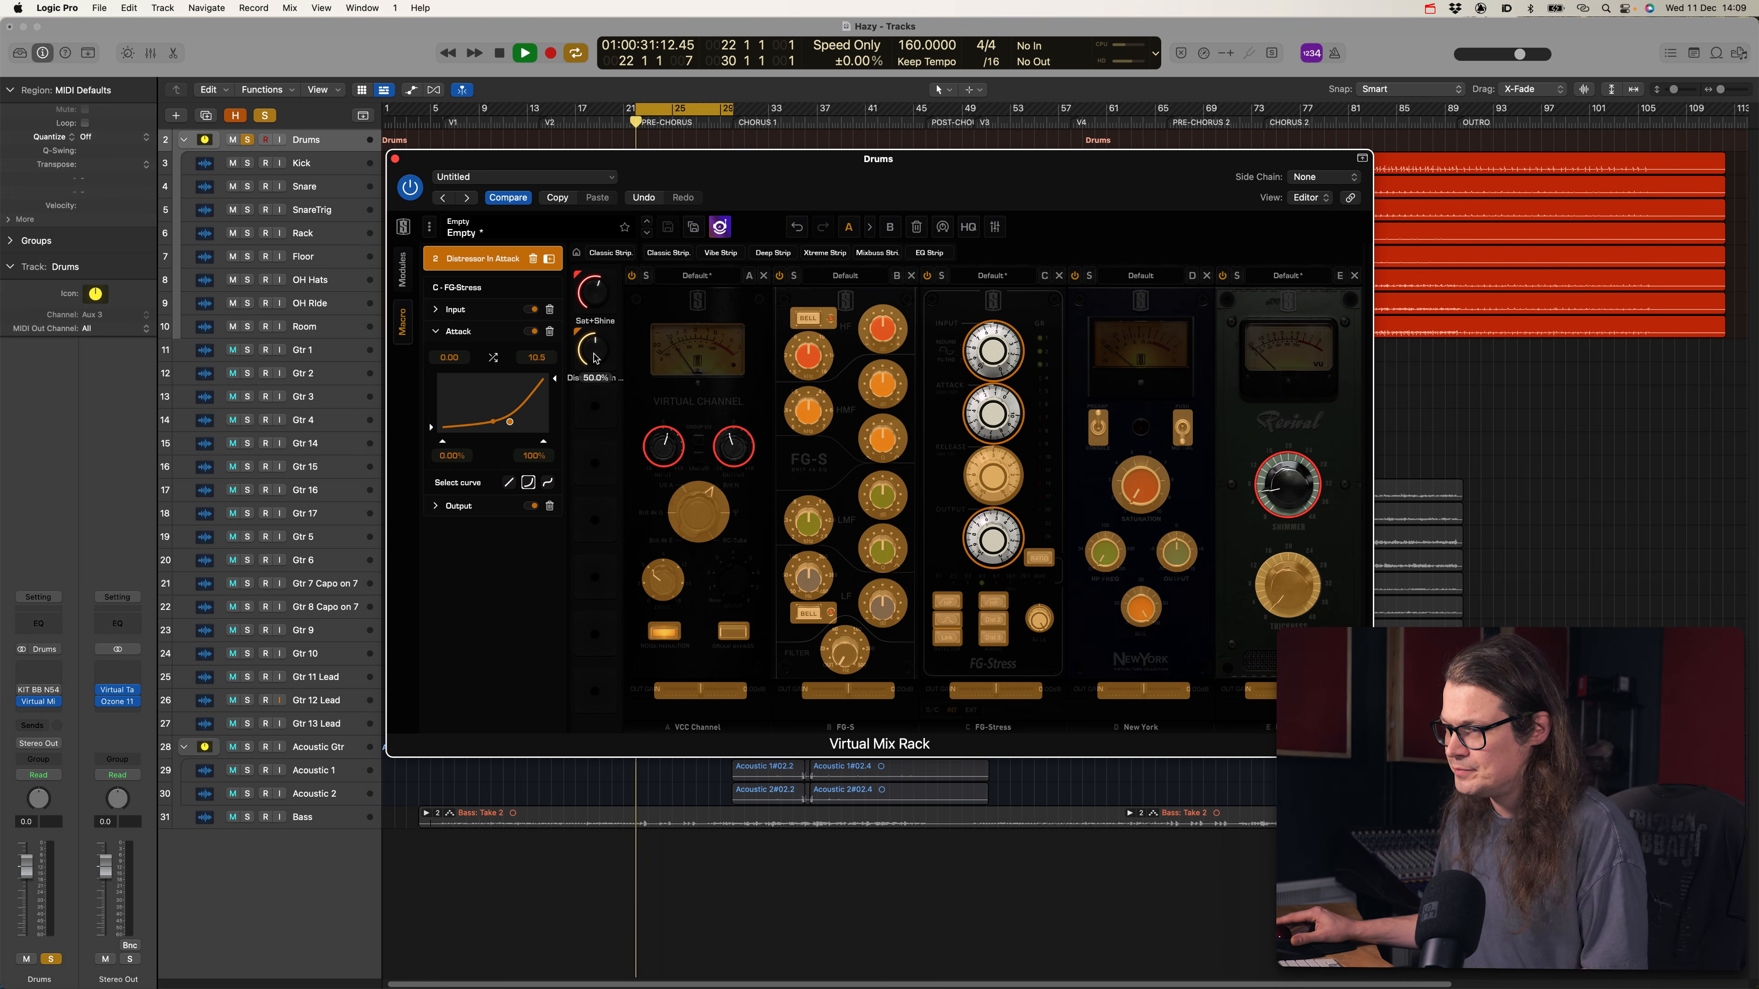
left_click(578, 333)
mouse_move(600, 360)
left_mouse_down()
mouse_move(595, 407)
mouse_move(600, 289)
mouse_move(600, 369)
left_mouse_up()
key("space")
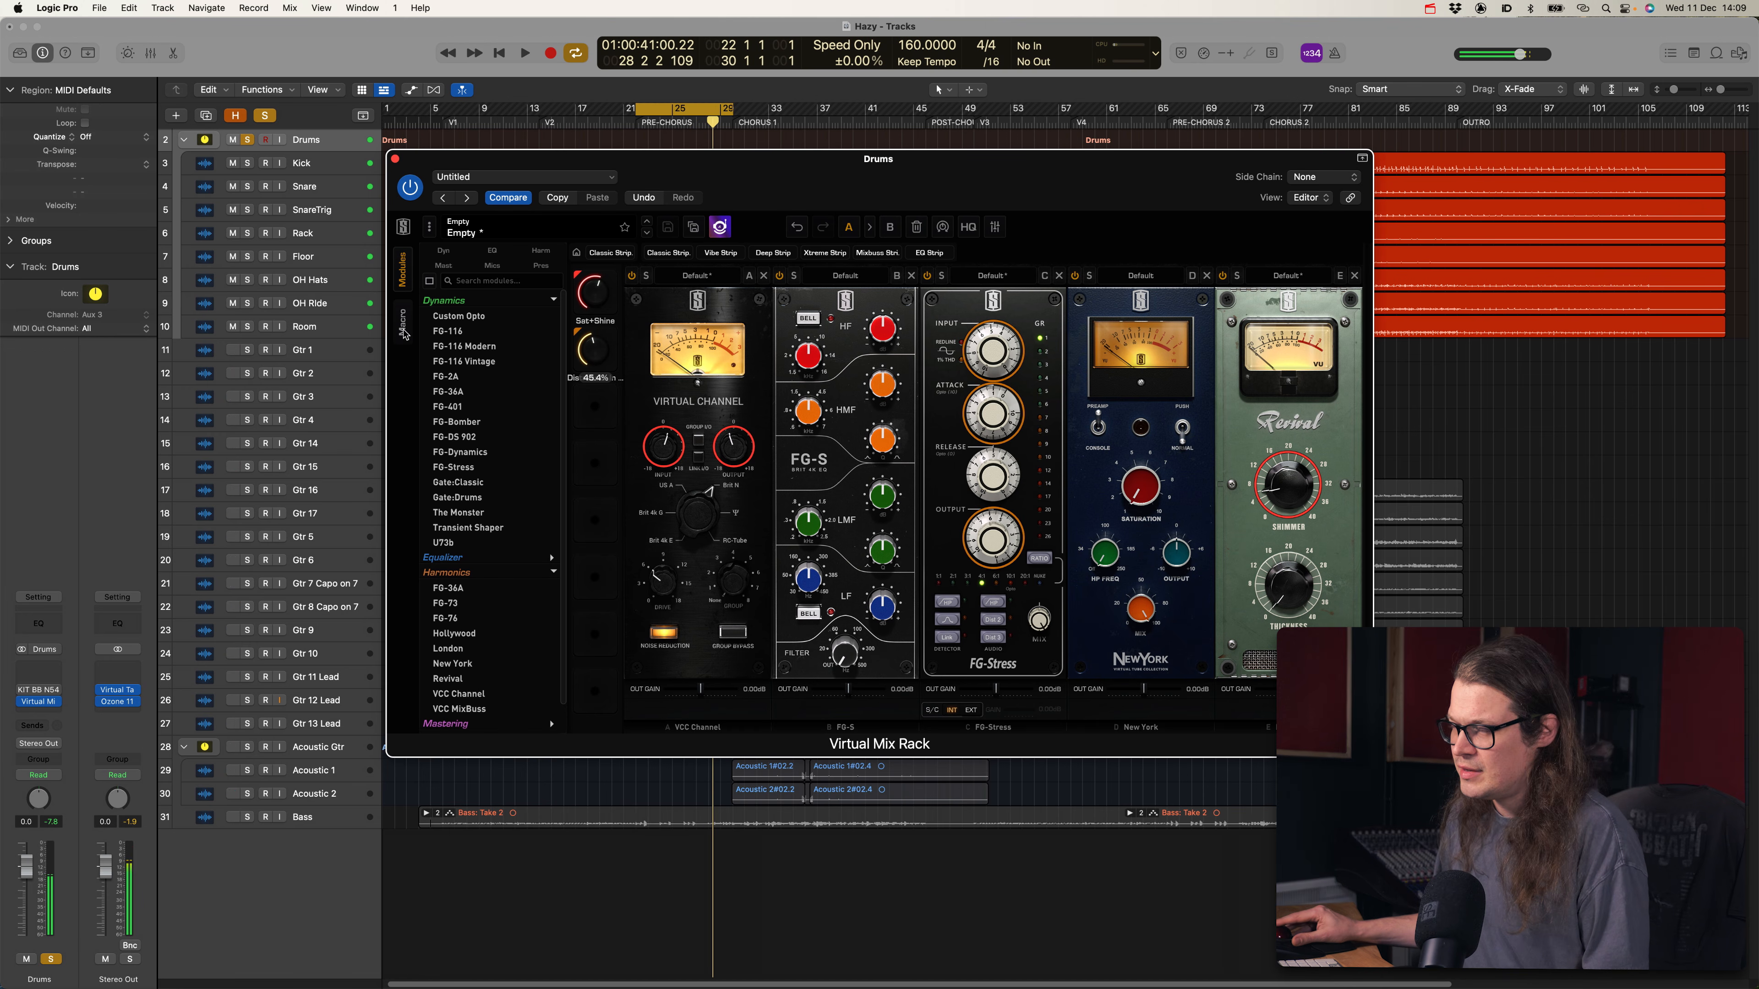
Raise the Attack mapping's minimum to about 3 and audition the Distressor In Attack macro over the playing drums
left_click(403, 333)
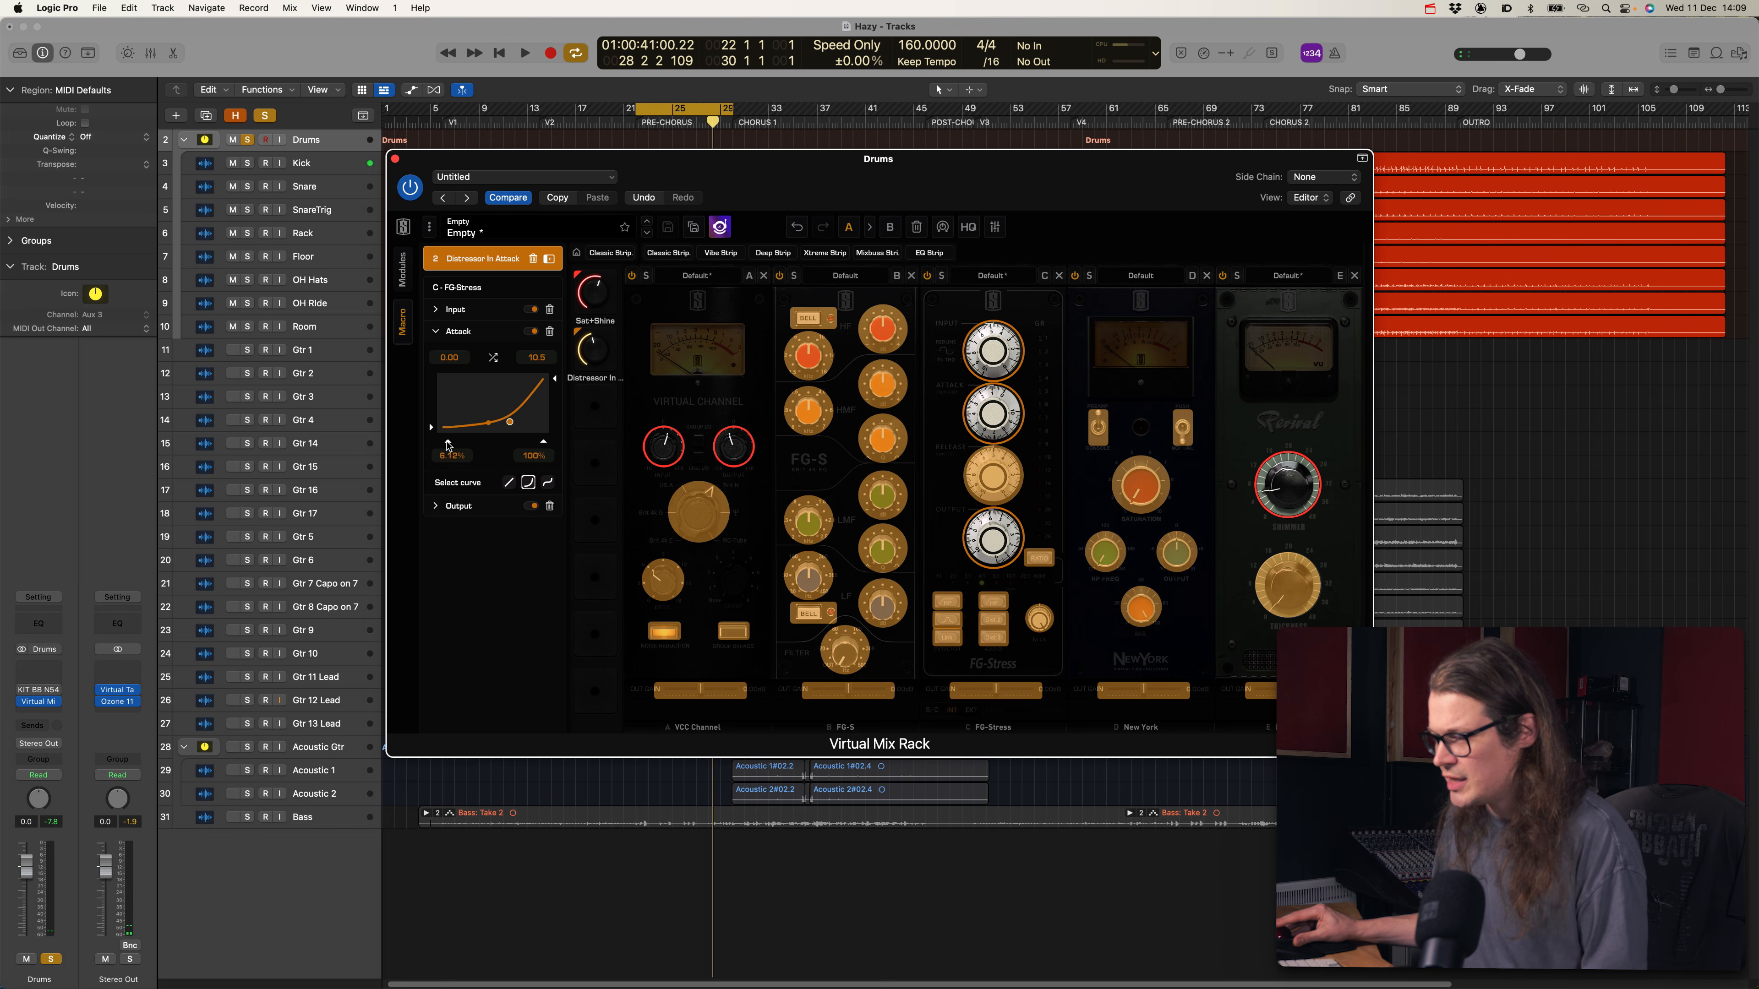
left_click_drag(444, 446, 431, 418)
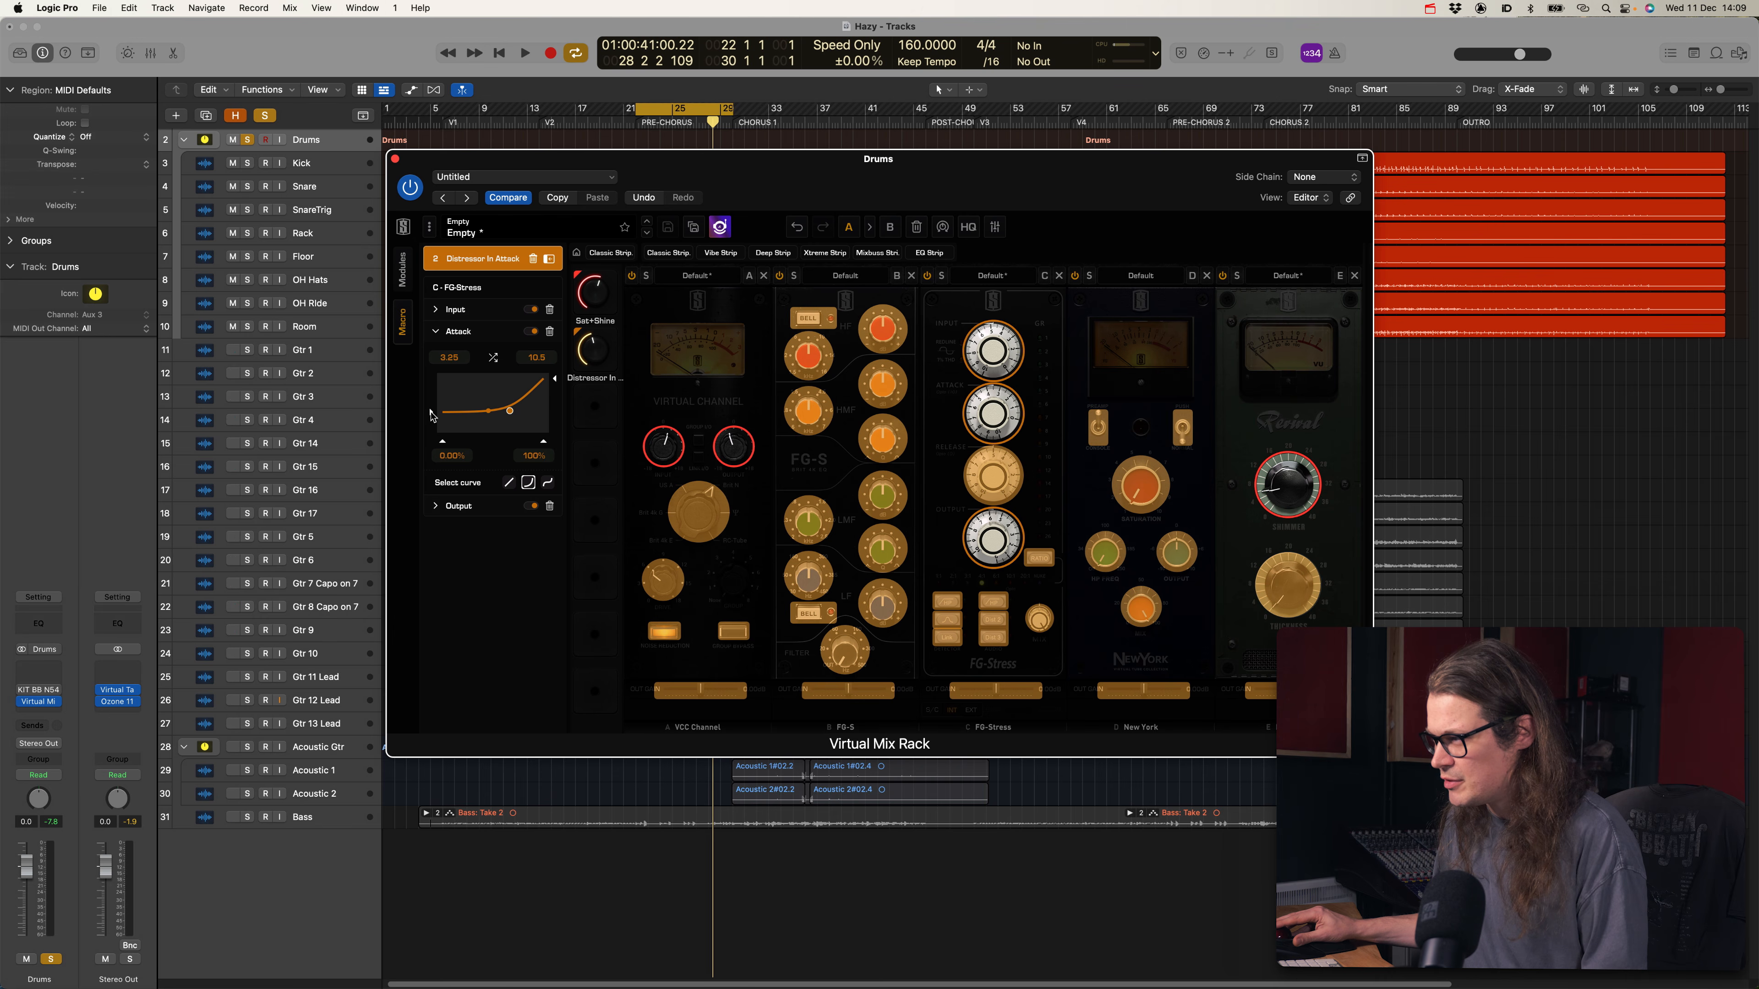
key("space")
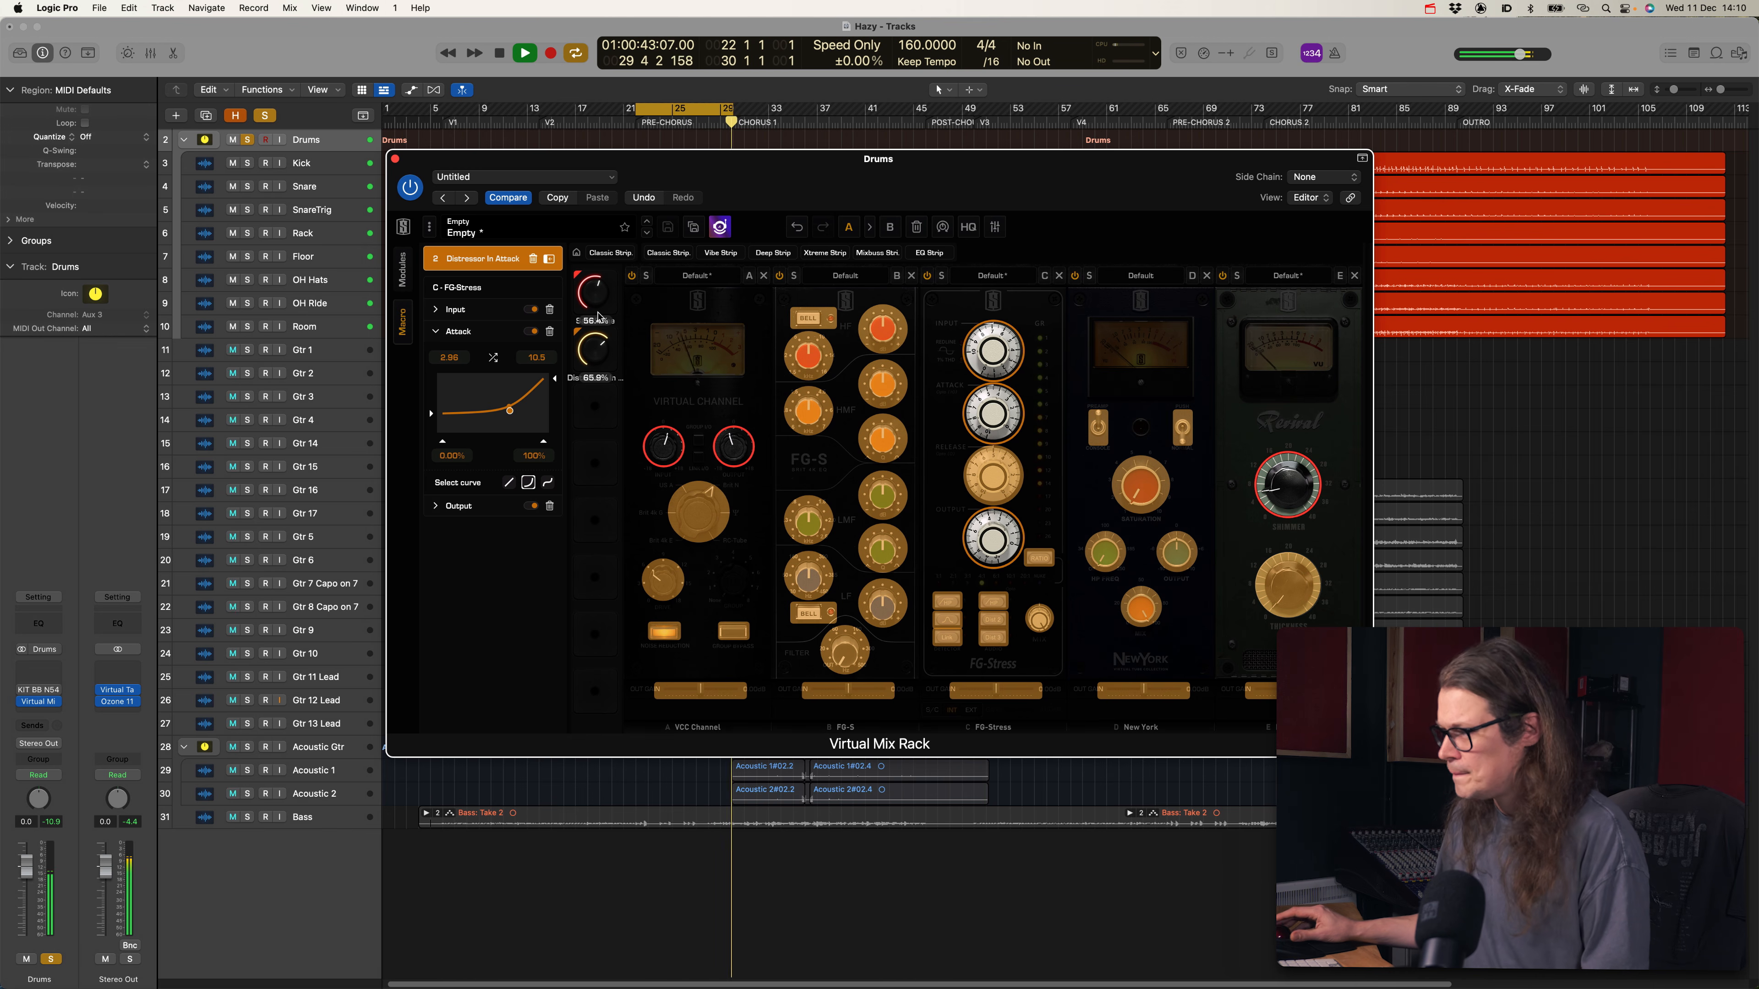
key("space")
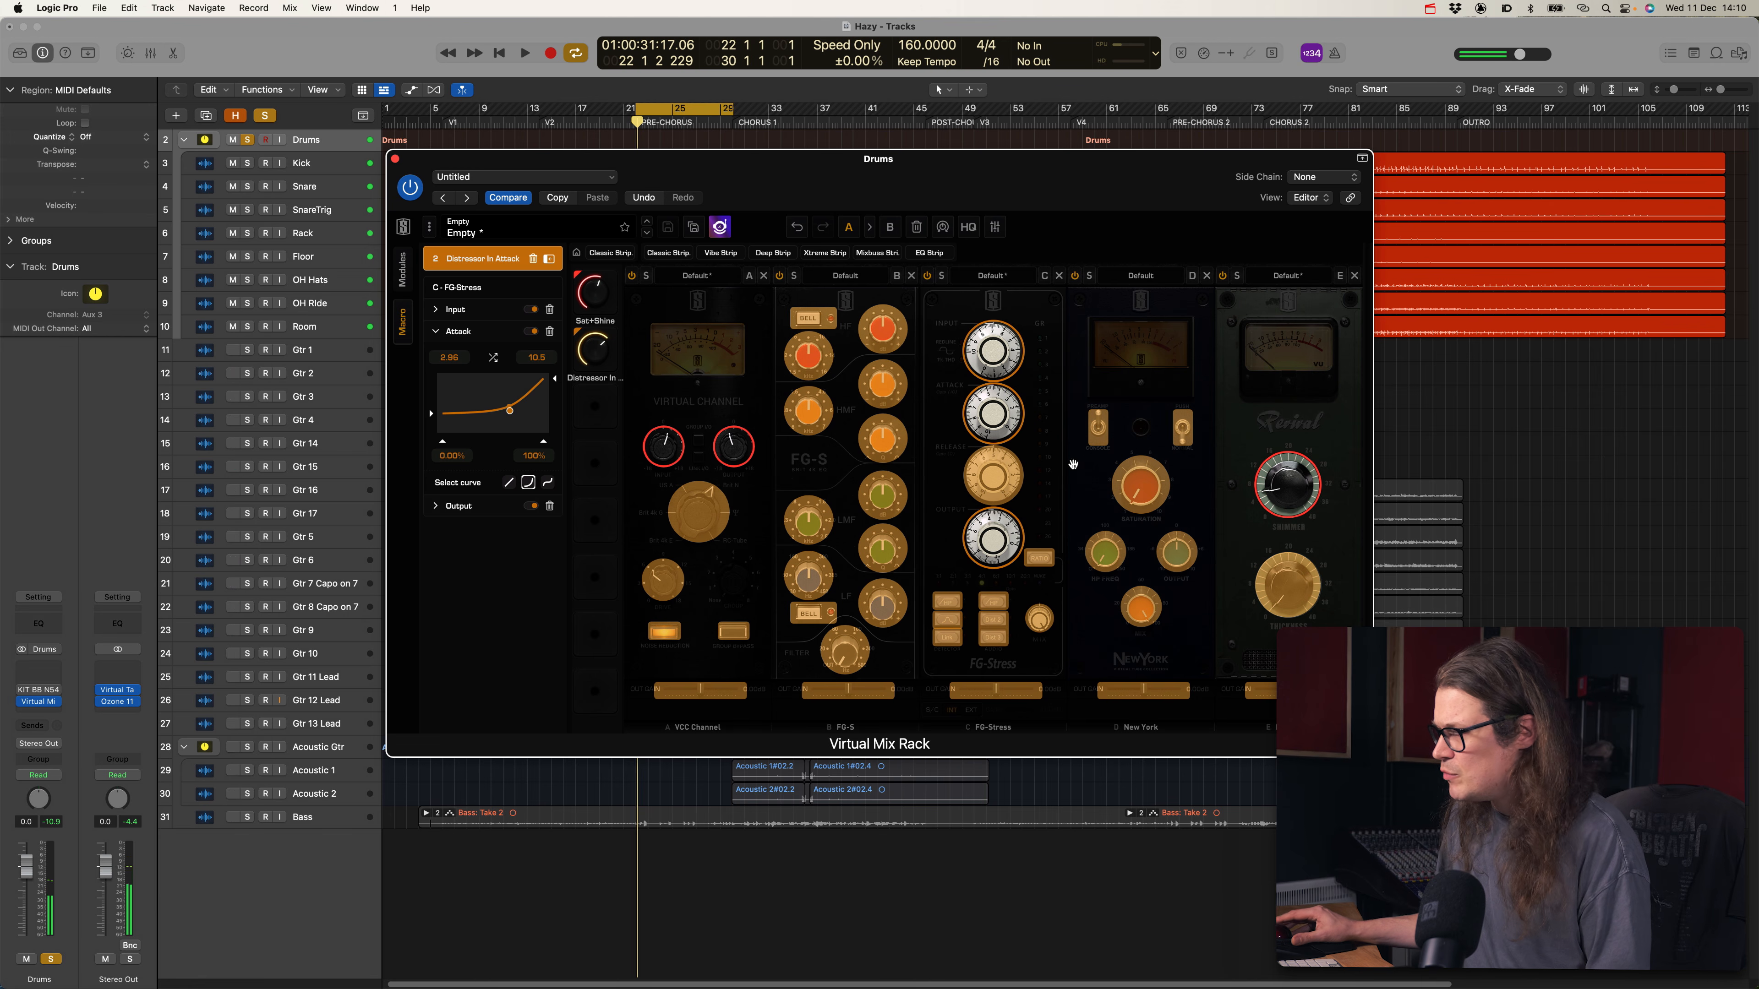
Map the New York Saturation to the Distressor In Attack macro and sweep the macro over the drums, ending at about 58.8%
left_click(1140, 494)
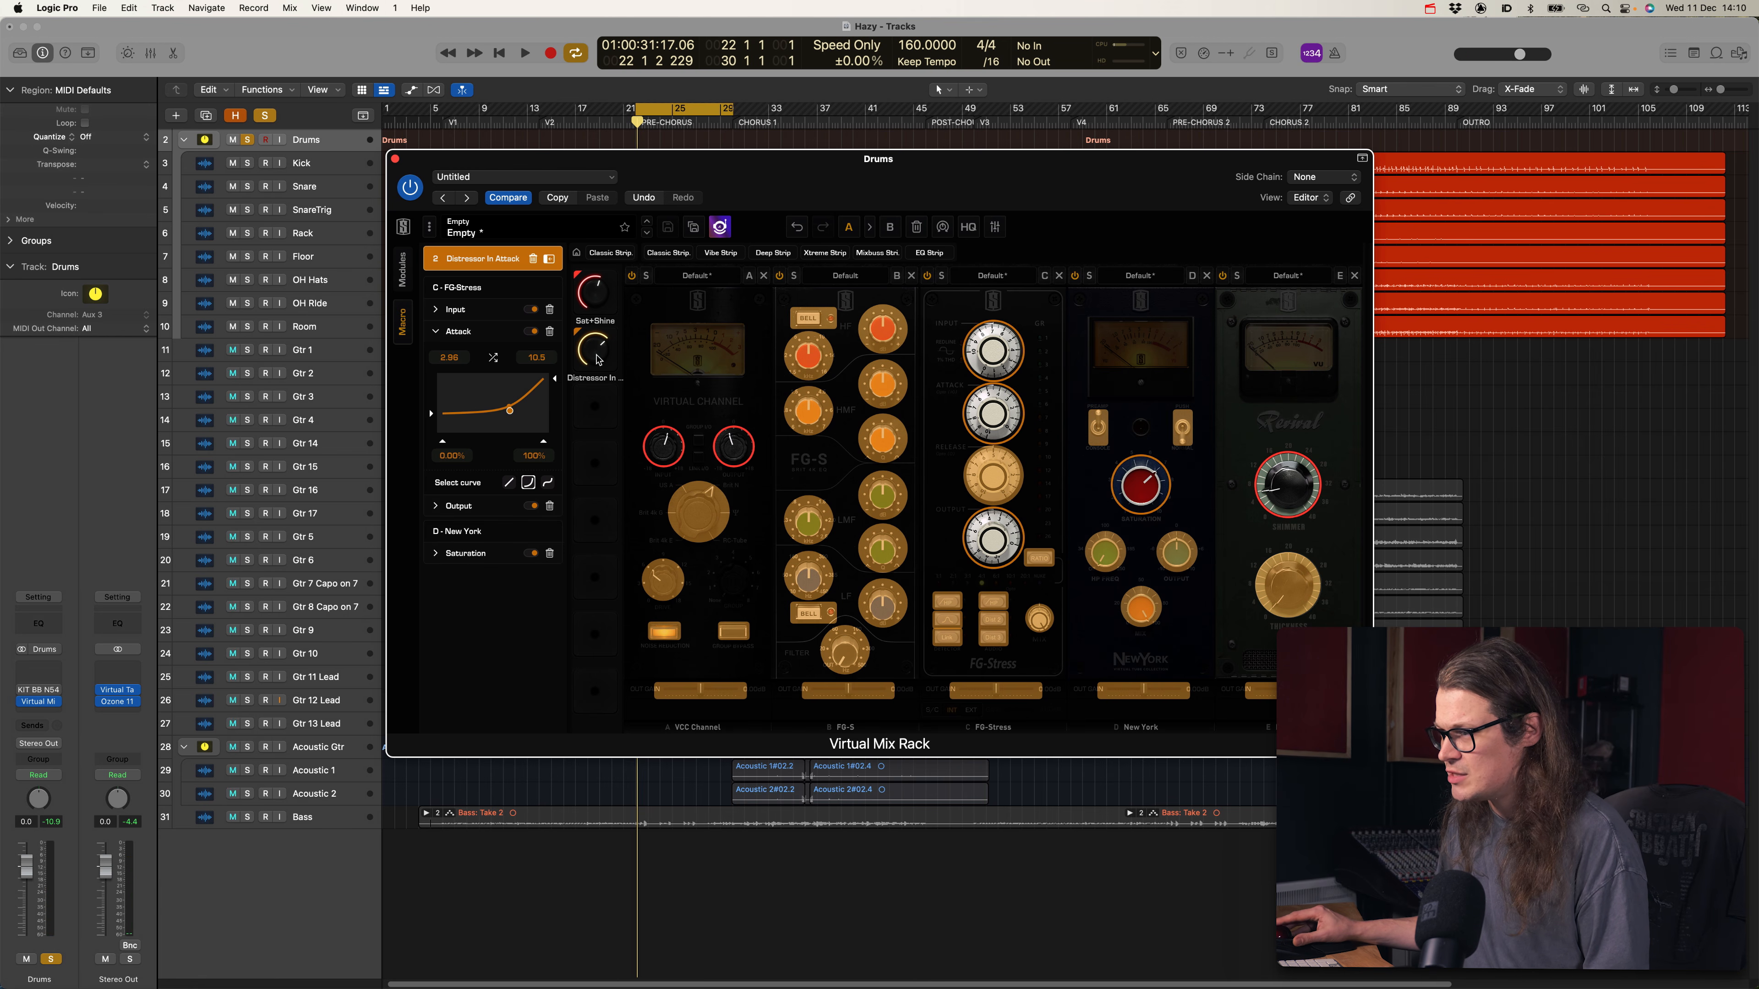
key("space")
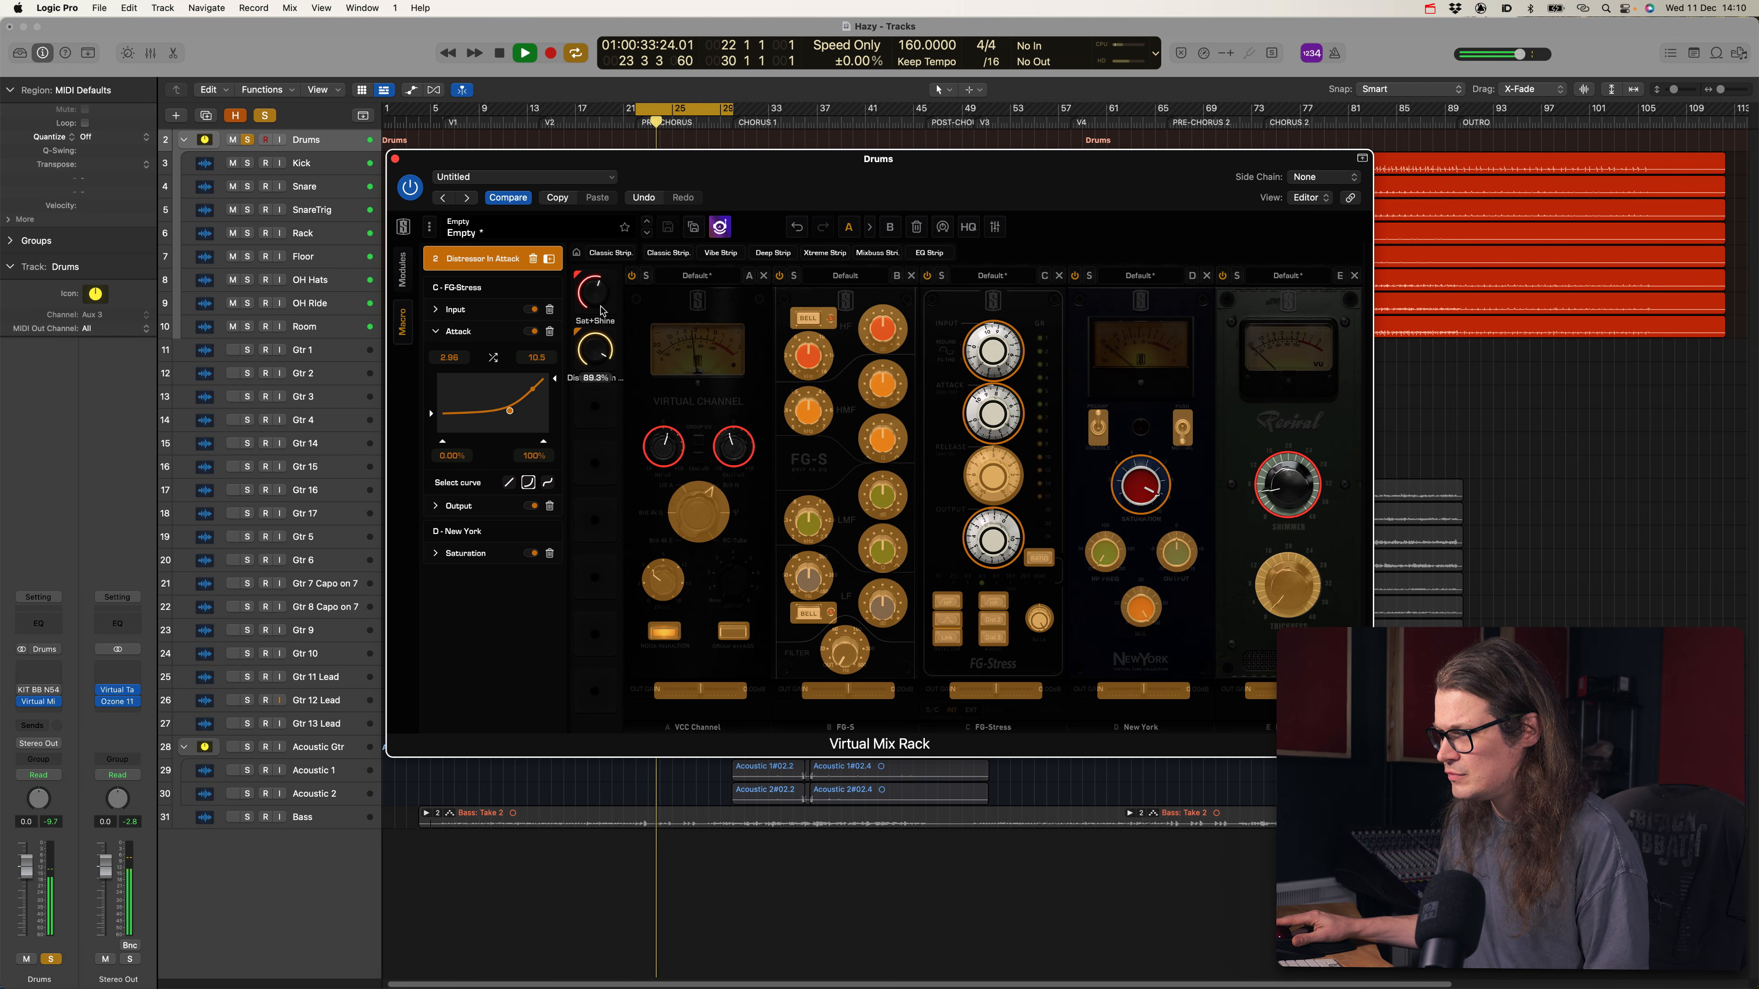
mouse_move(599, 339)
left_mouse_down()
mouse_move(594, 386)
mouse_move(595, 356)
left_mouse_up()
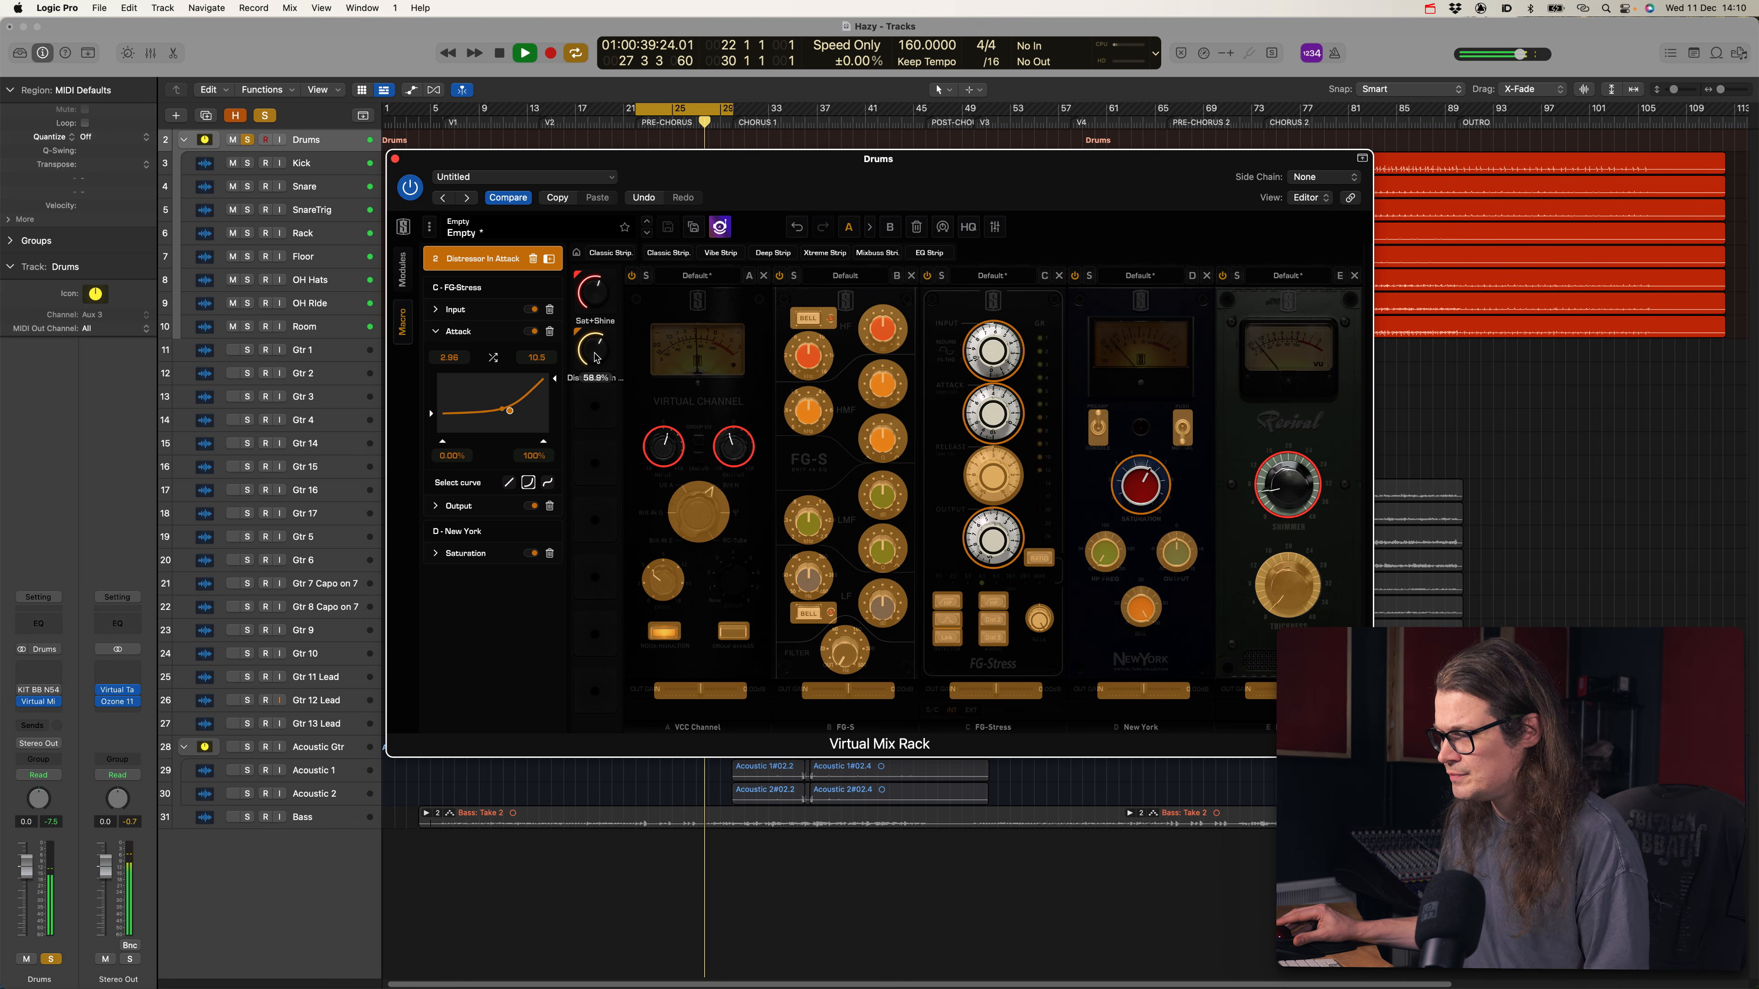
key("space")
Review the module chain alongside the Distressor In Attack mappings and the Attack curve
left_click(406, 277)
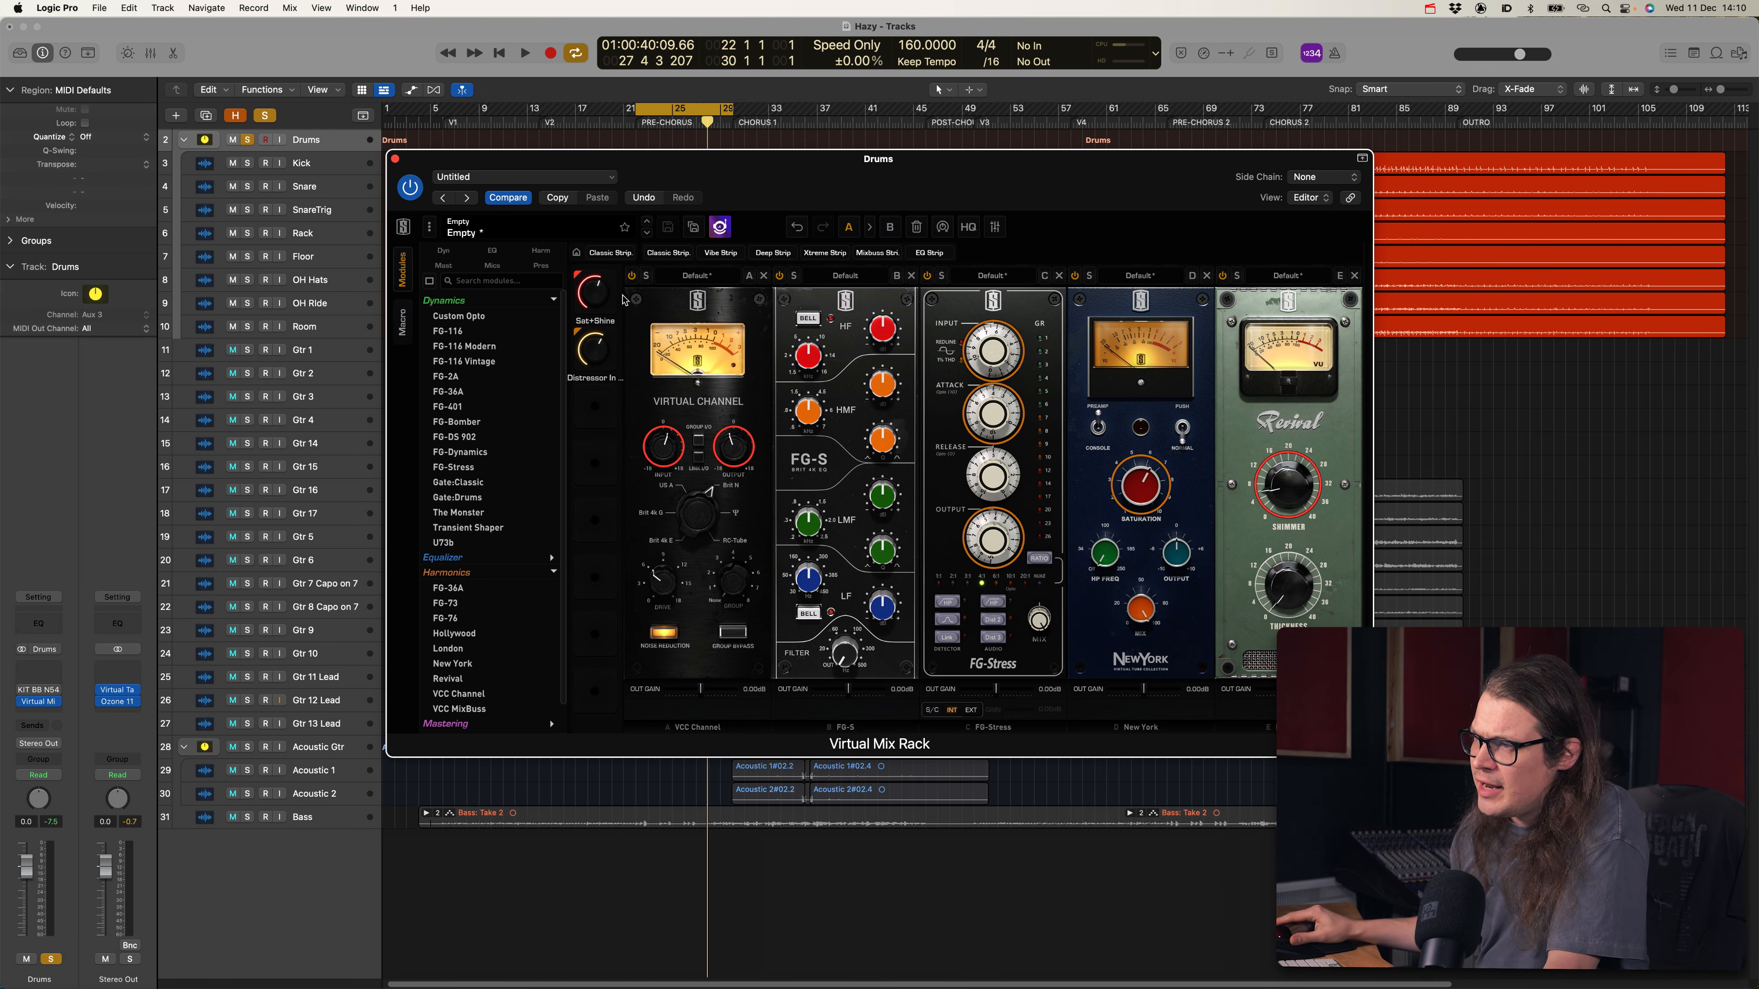
left_click(403, 328)
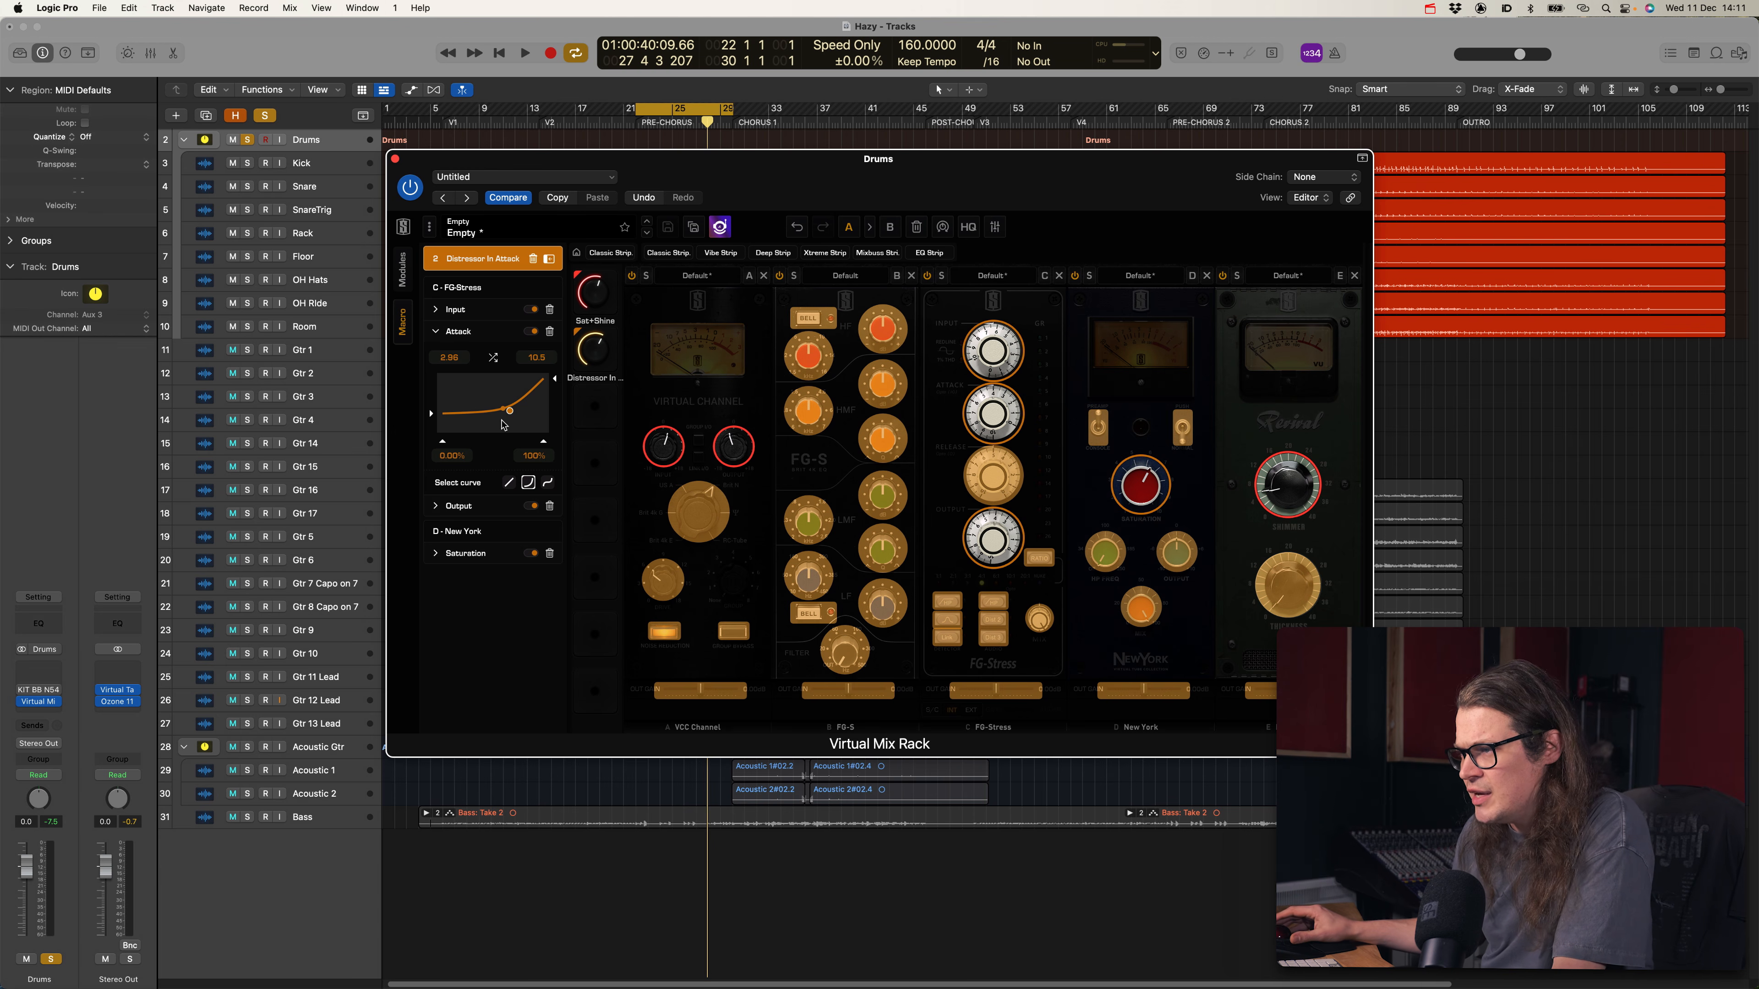
left_click(405, 286)
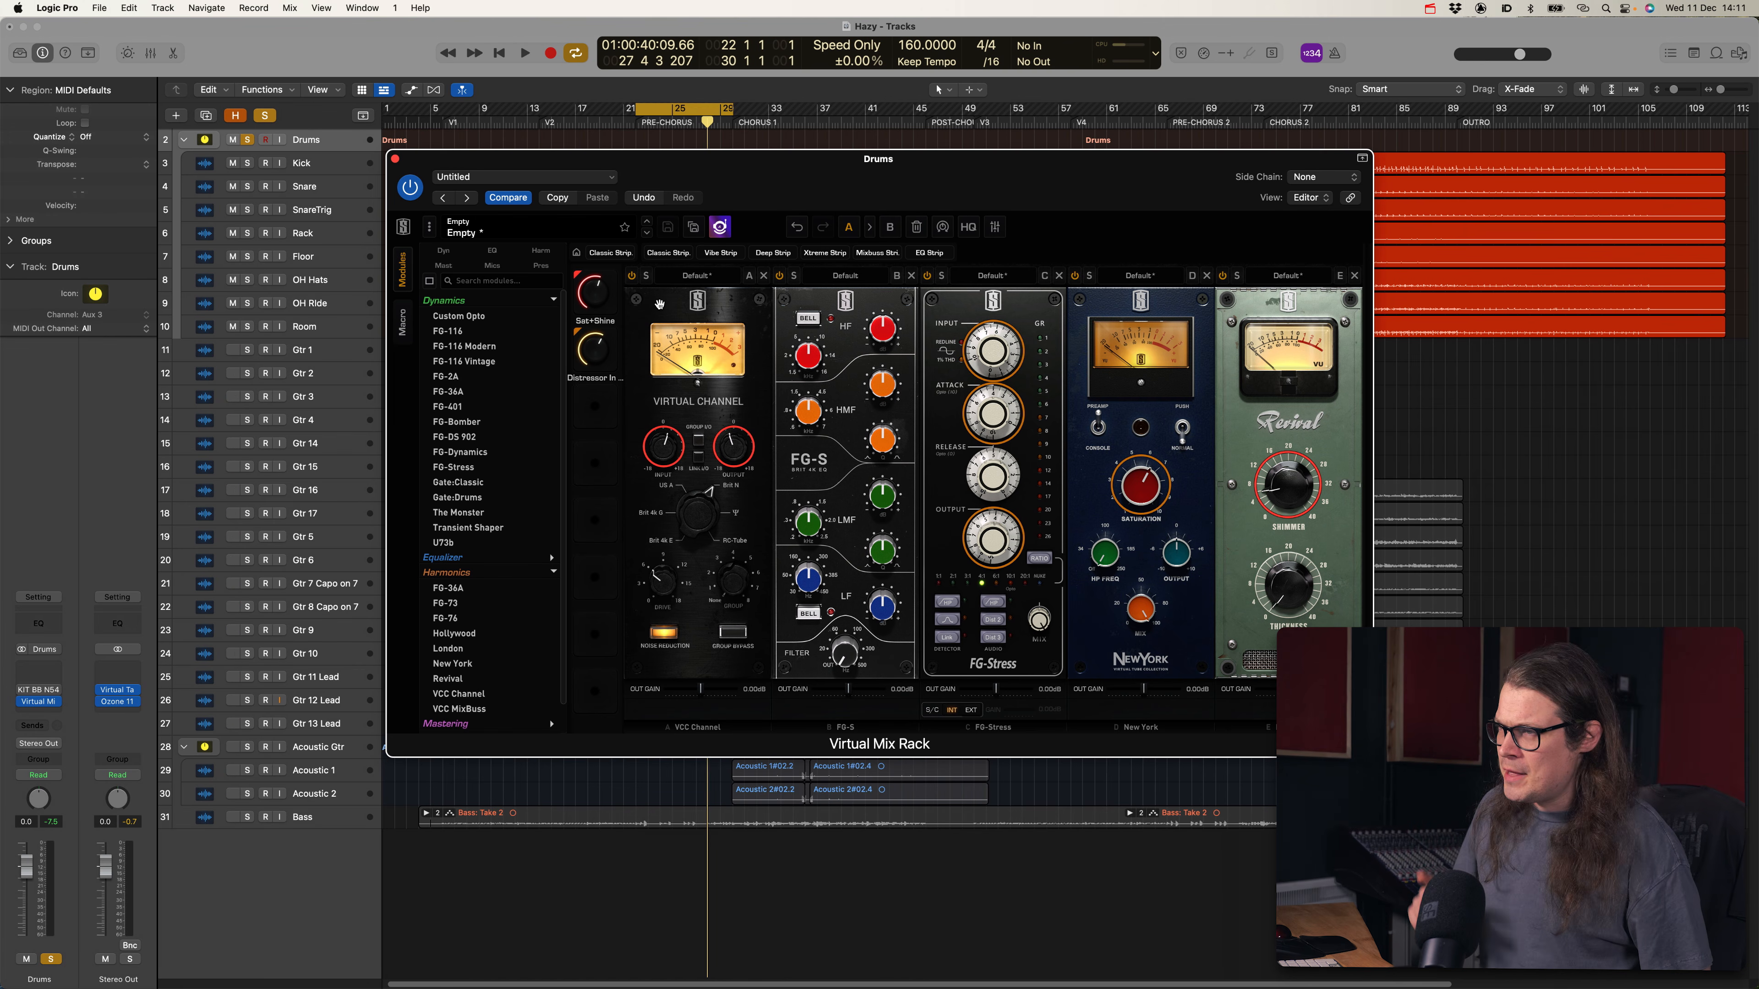
Show track automation and look up the Virtual Mix Rack macro parameters available on the Drums track, then restore the plugin view
left_click_drag(783, 167, 781, 244)
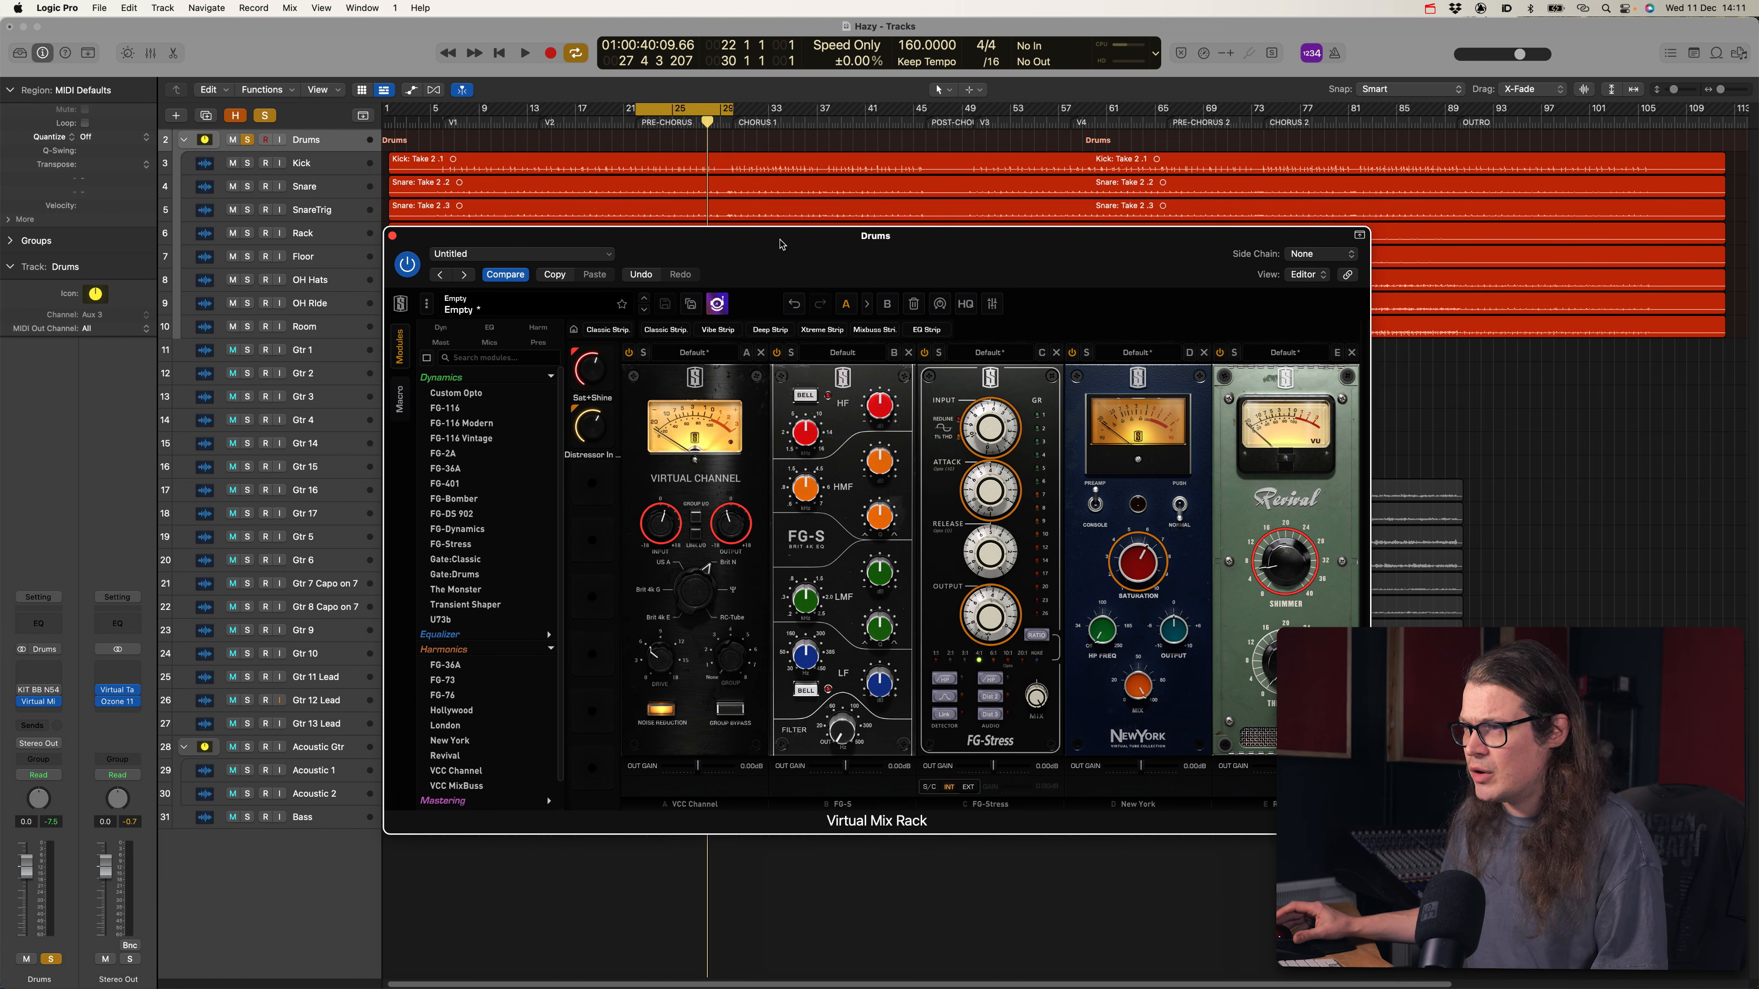
key("a")
left_click(312, 178)
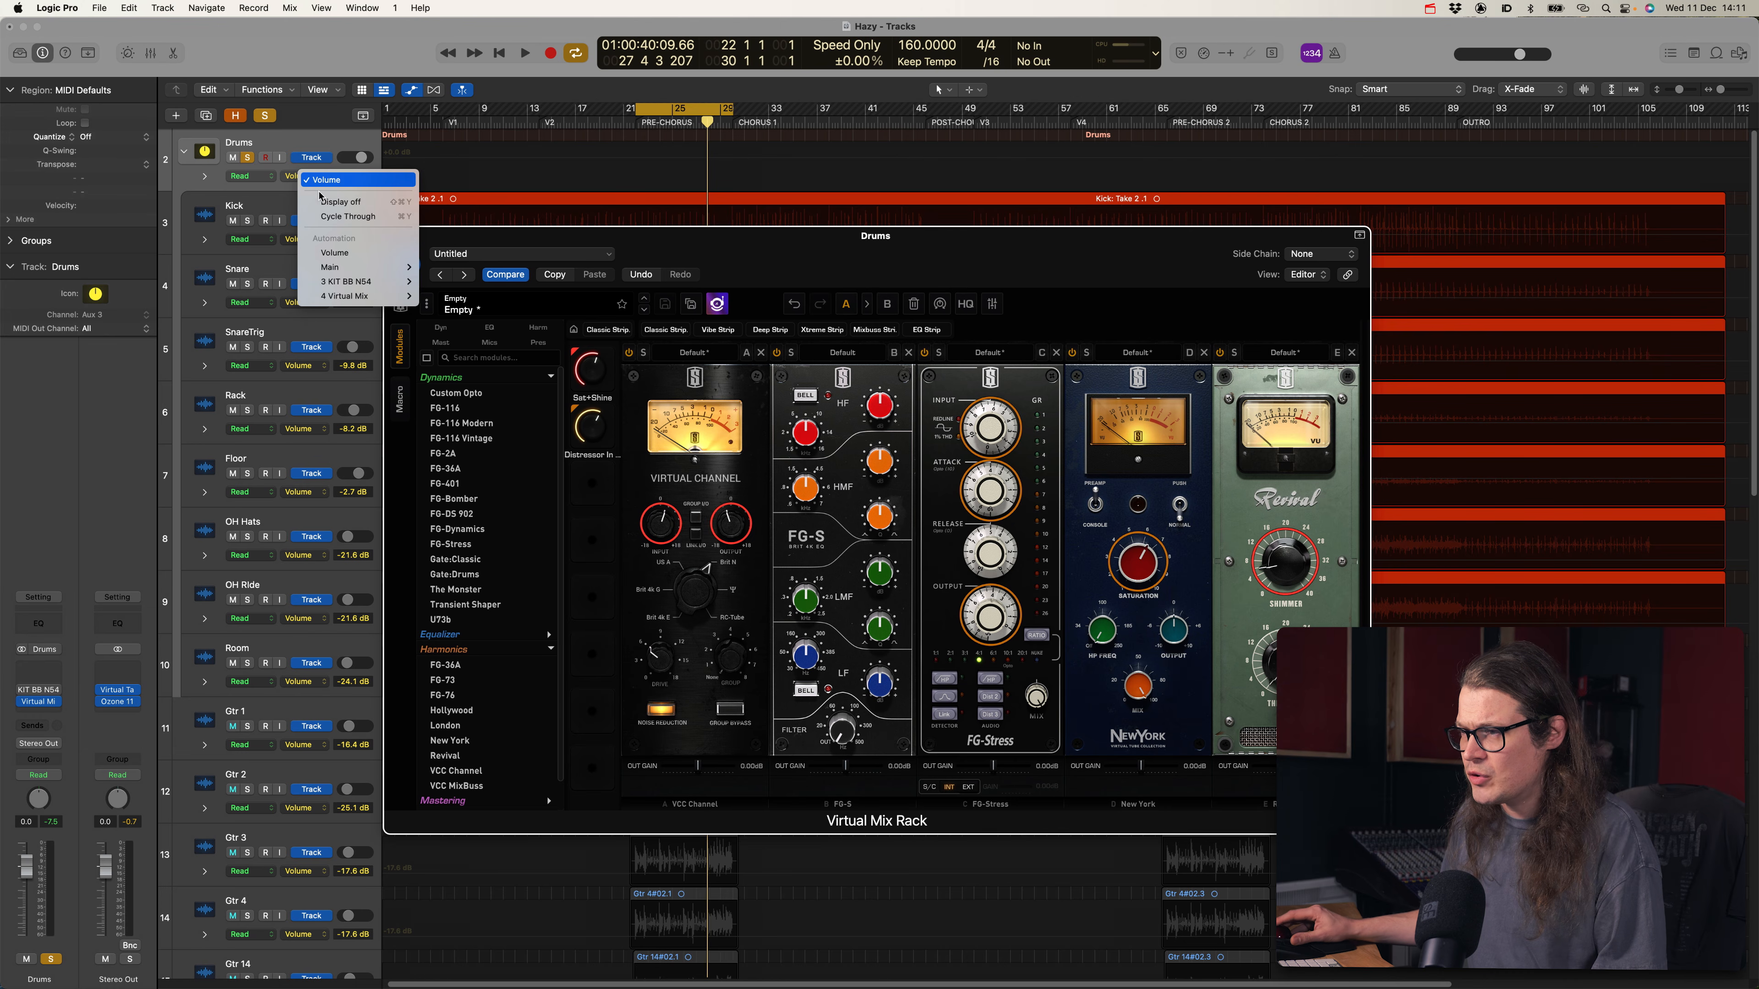
mouse_move(367, 300)
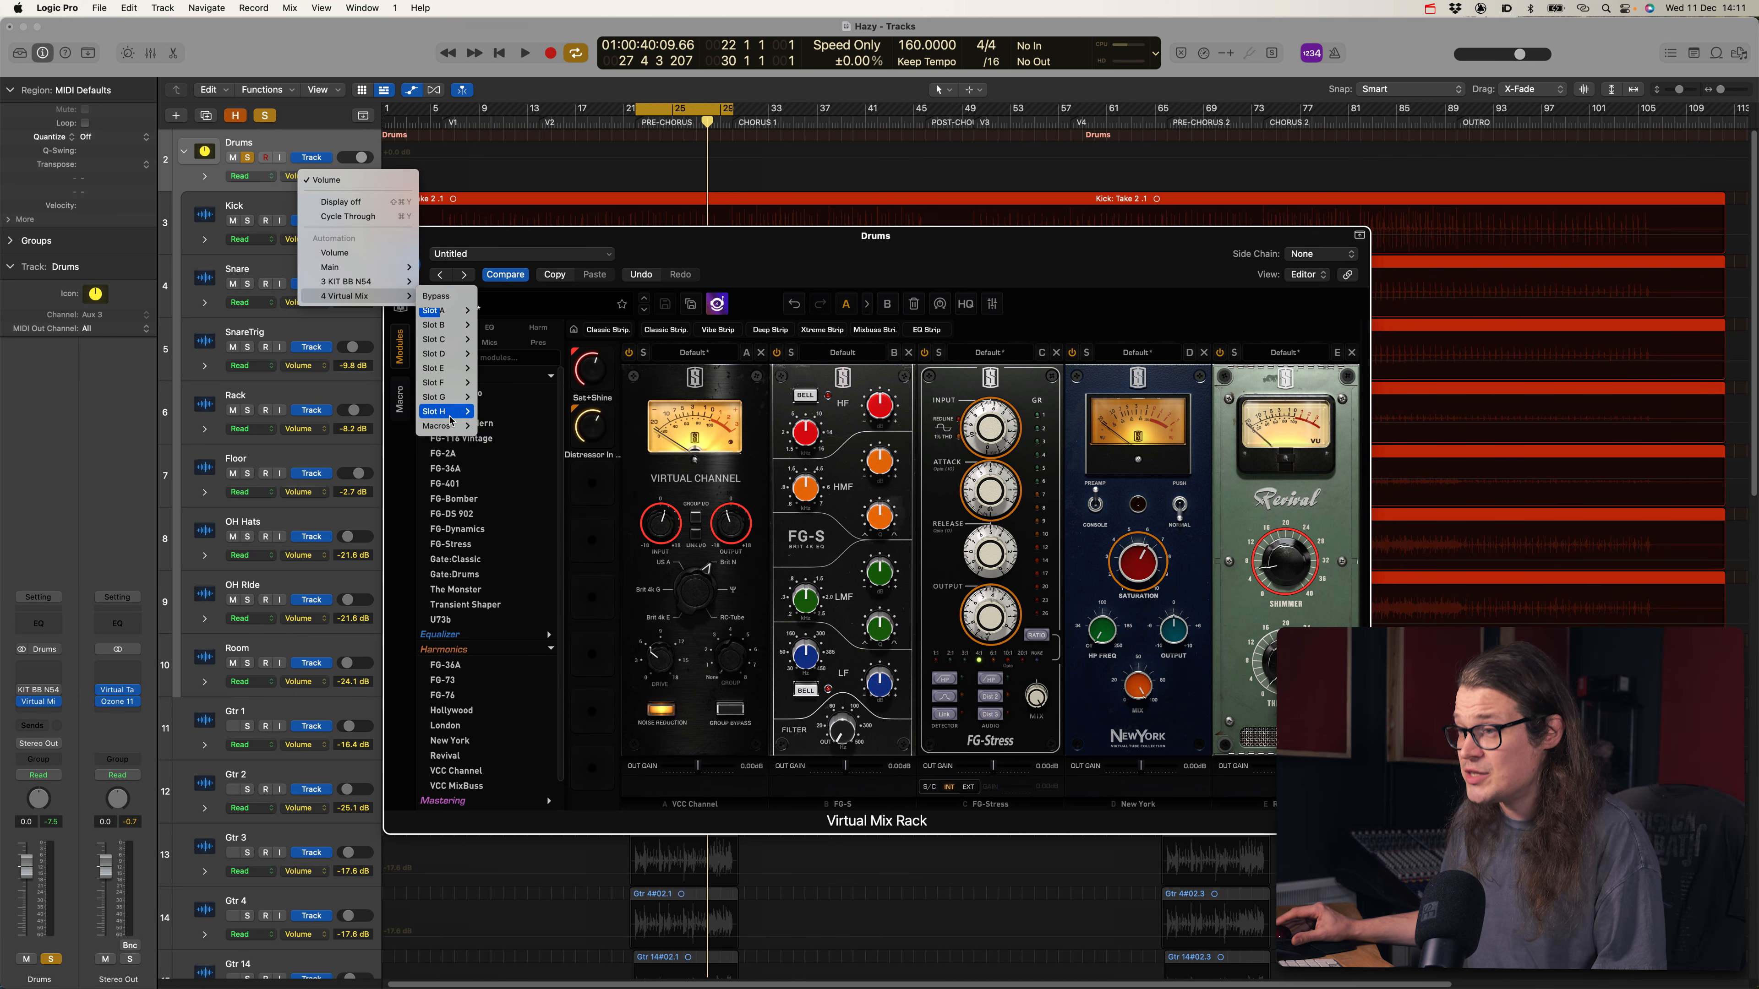
left_click(493, 426)
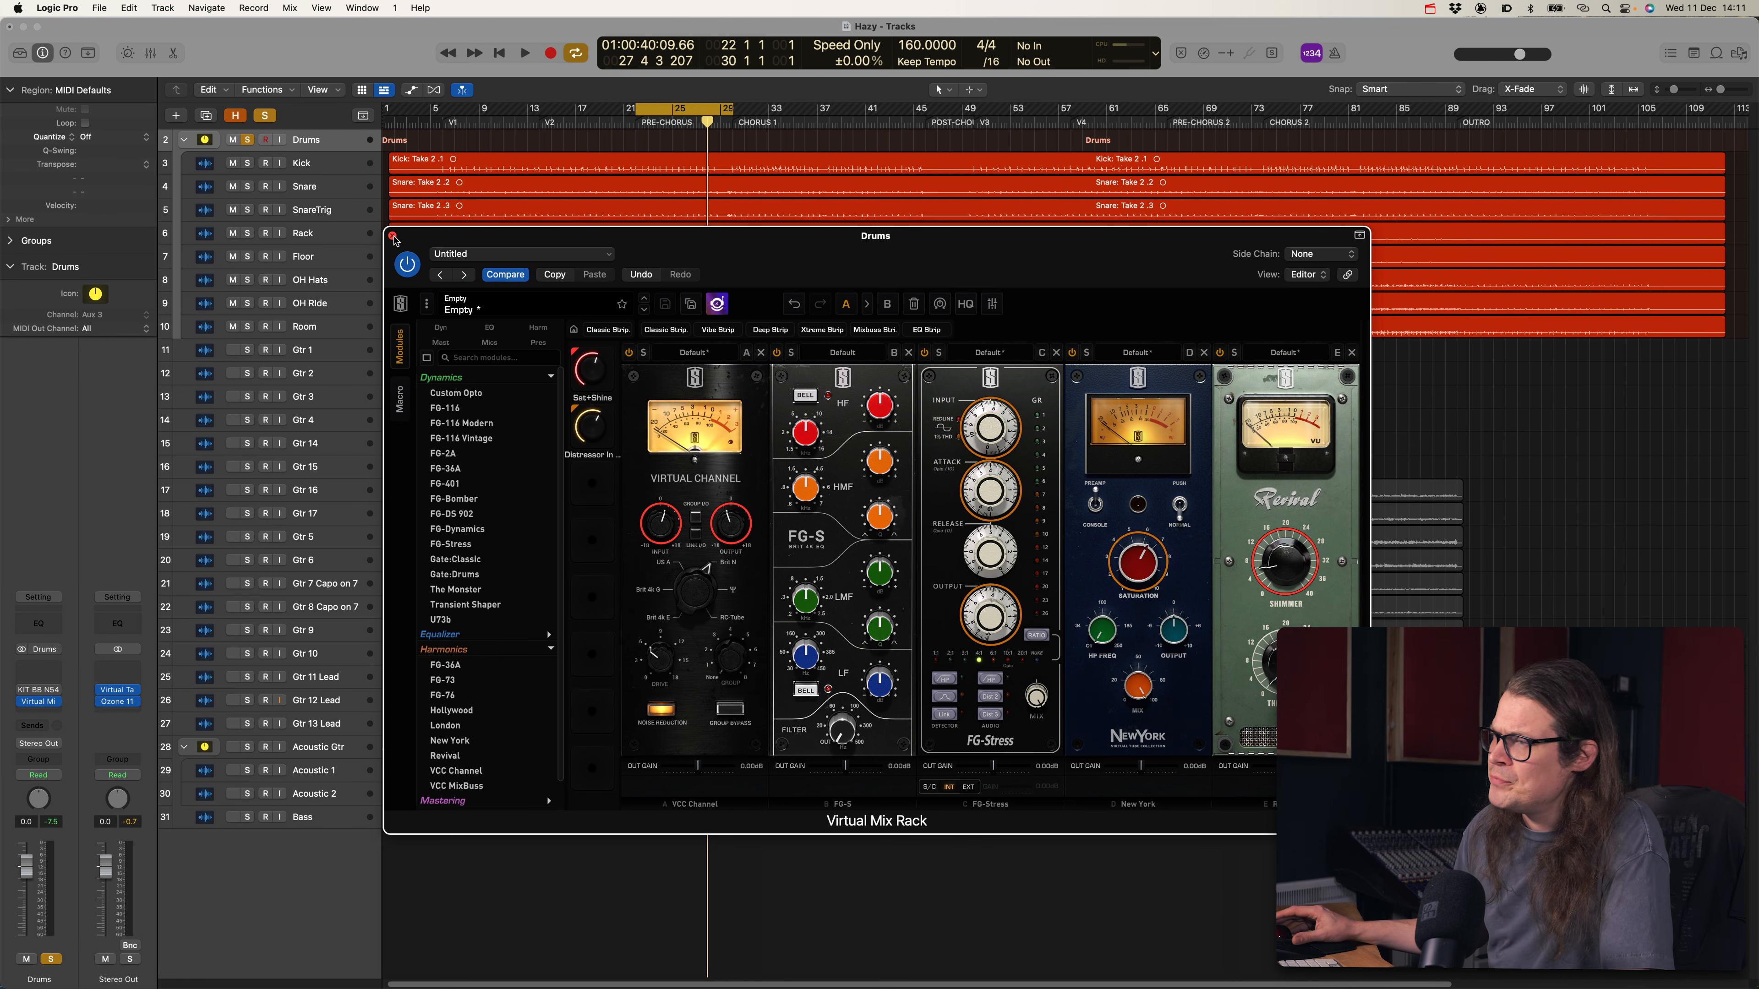
left_click_drag(760, 265, 757, 170)
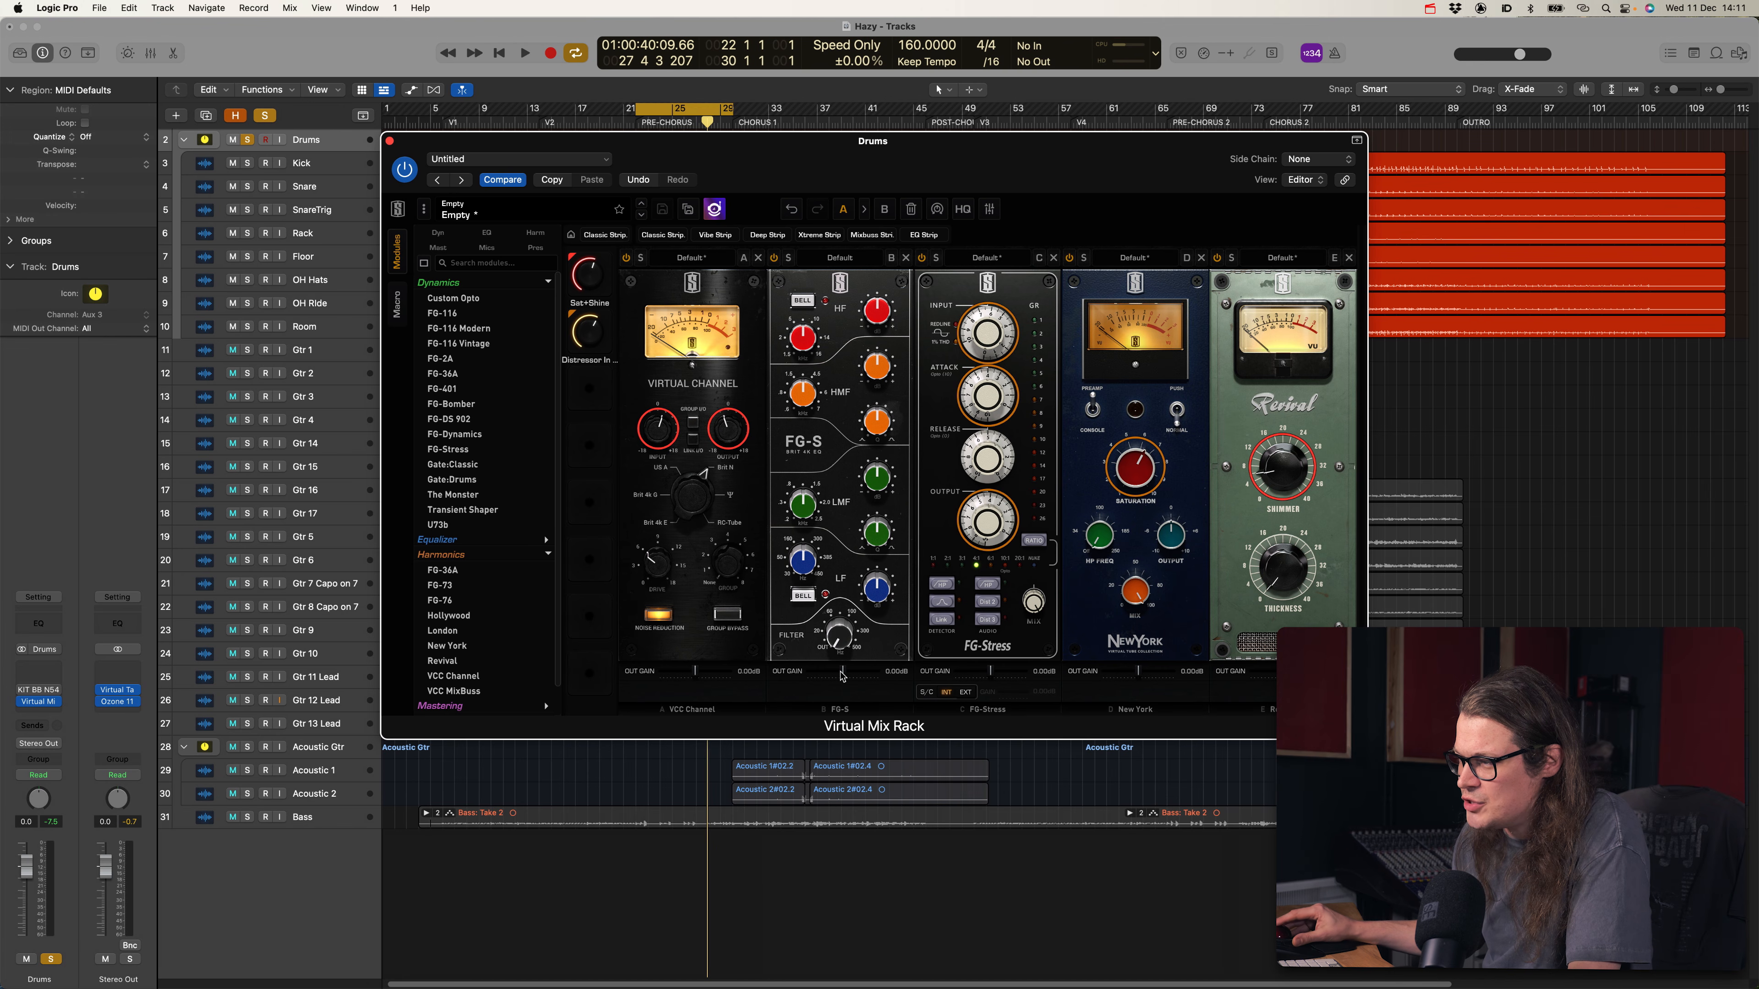
Collapse the Dynamics and Harmonics module categories and look through the Equalizer modules
left_click_drag(837, 675, 843, 677)
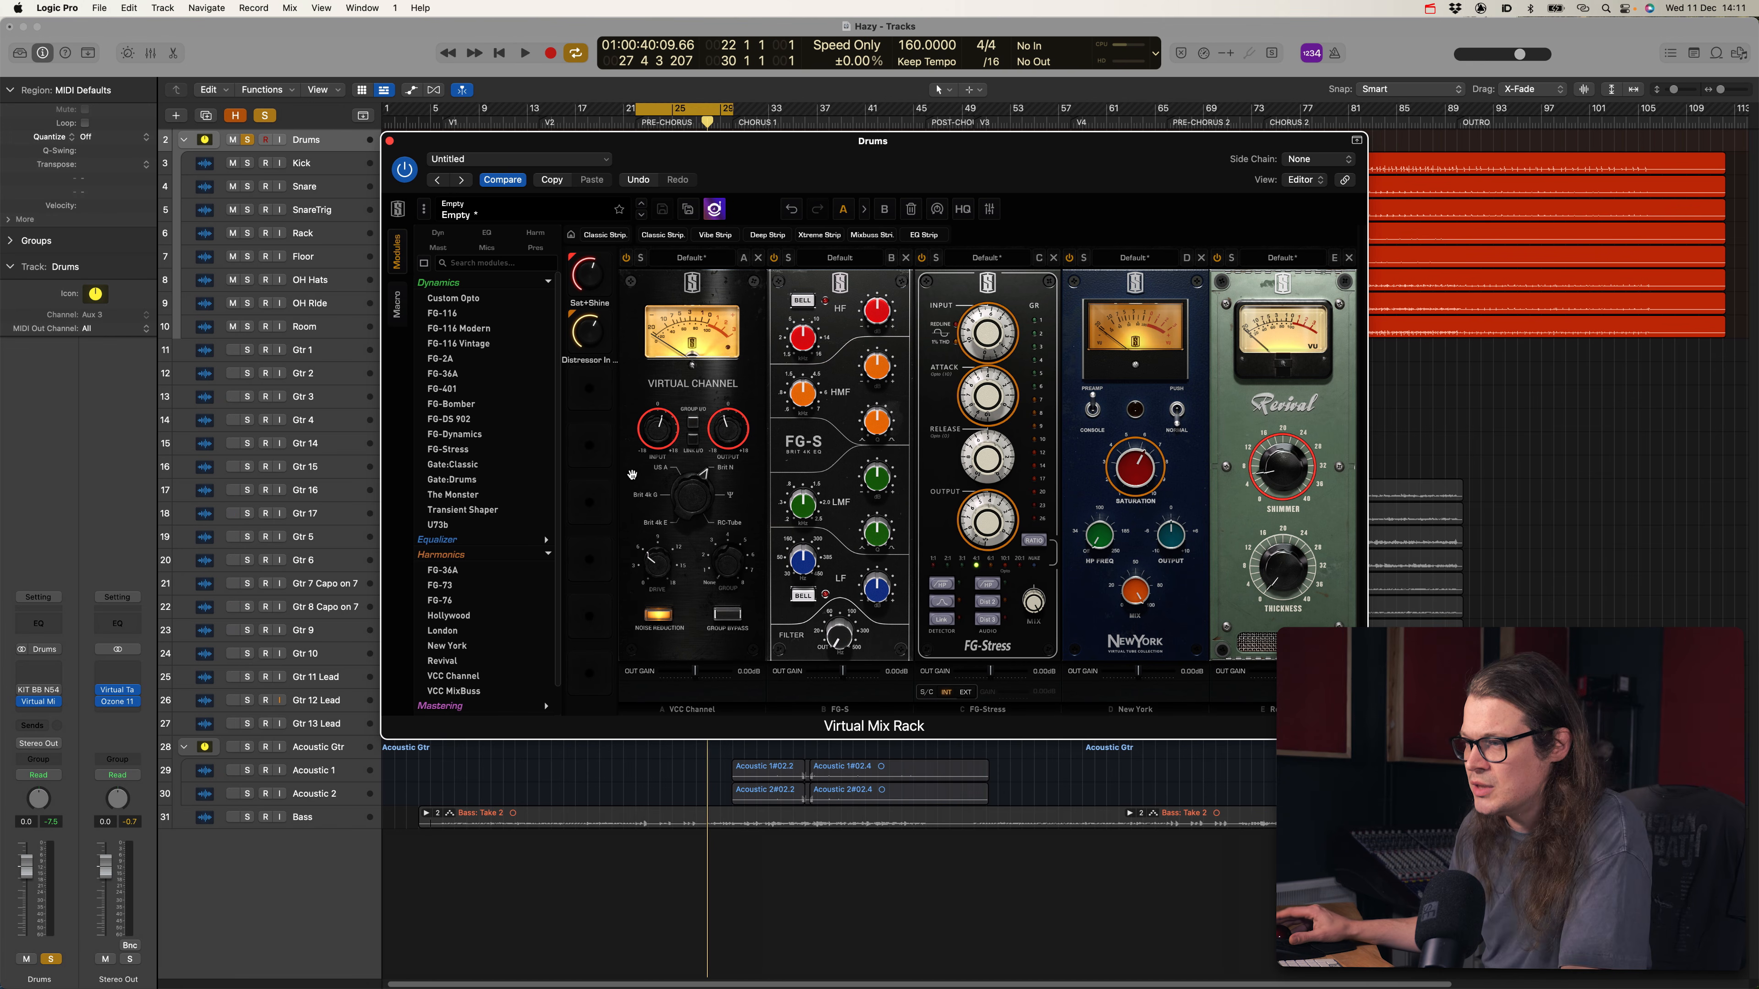
left_click(549, 284)
left_click(554, 312)
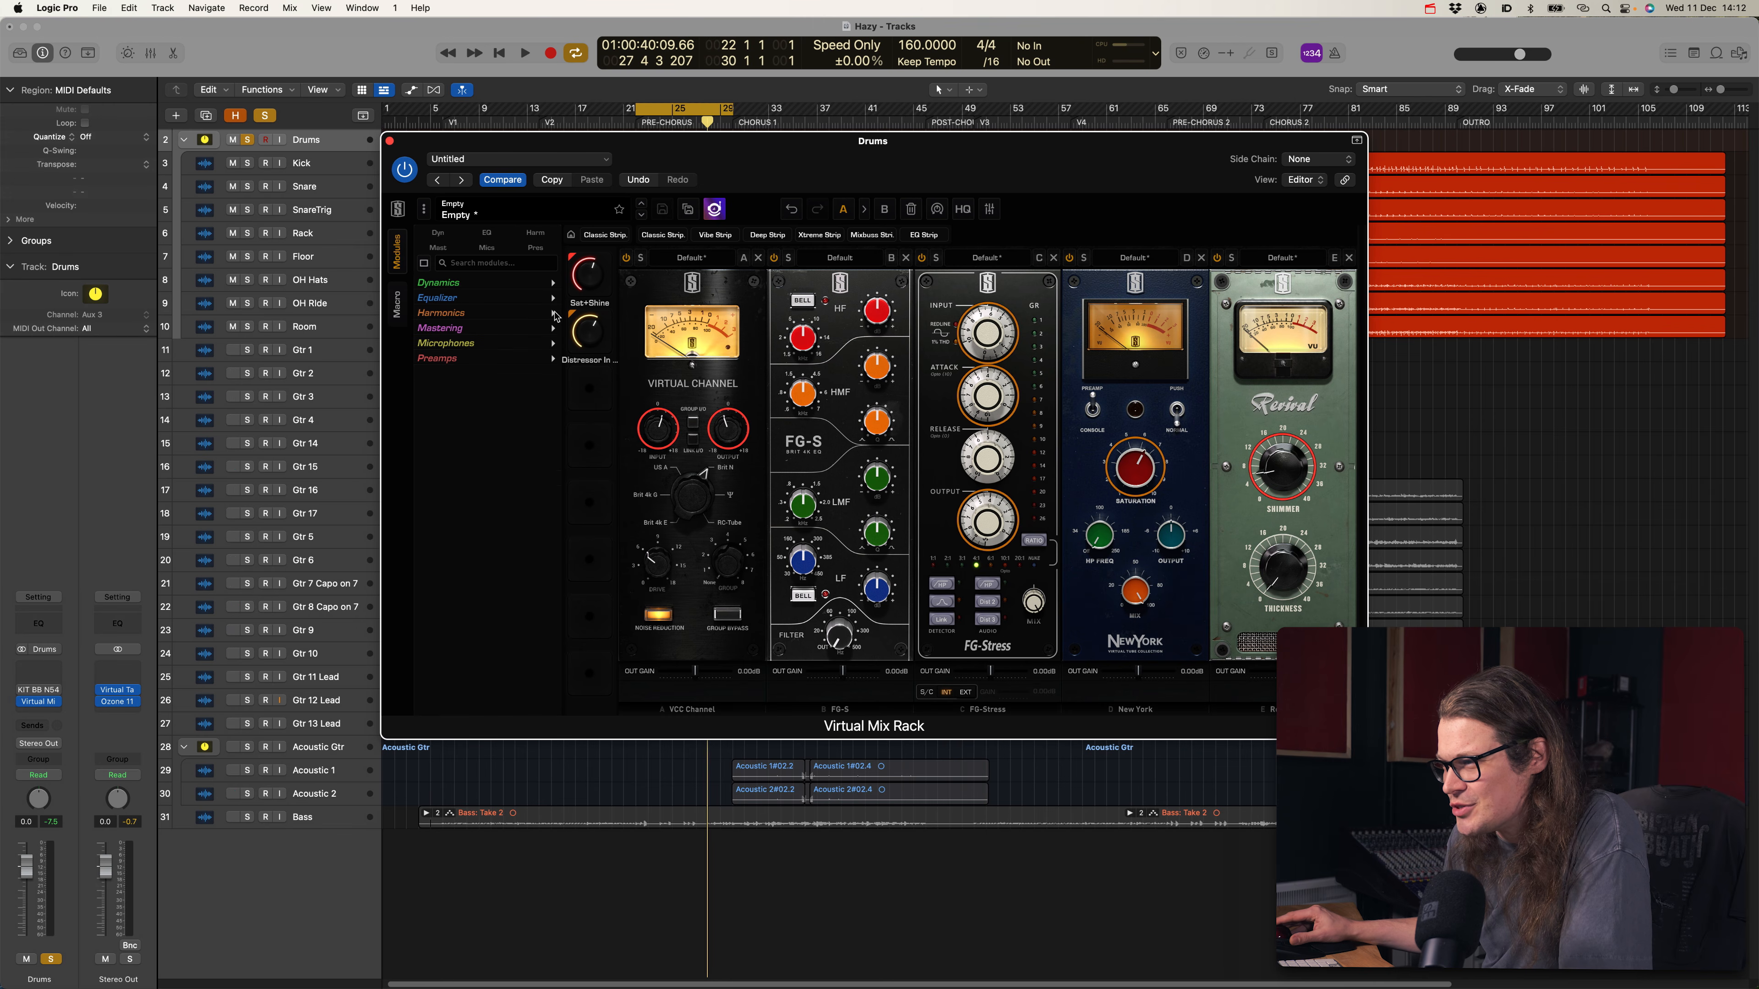
left_click(554, 299)
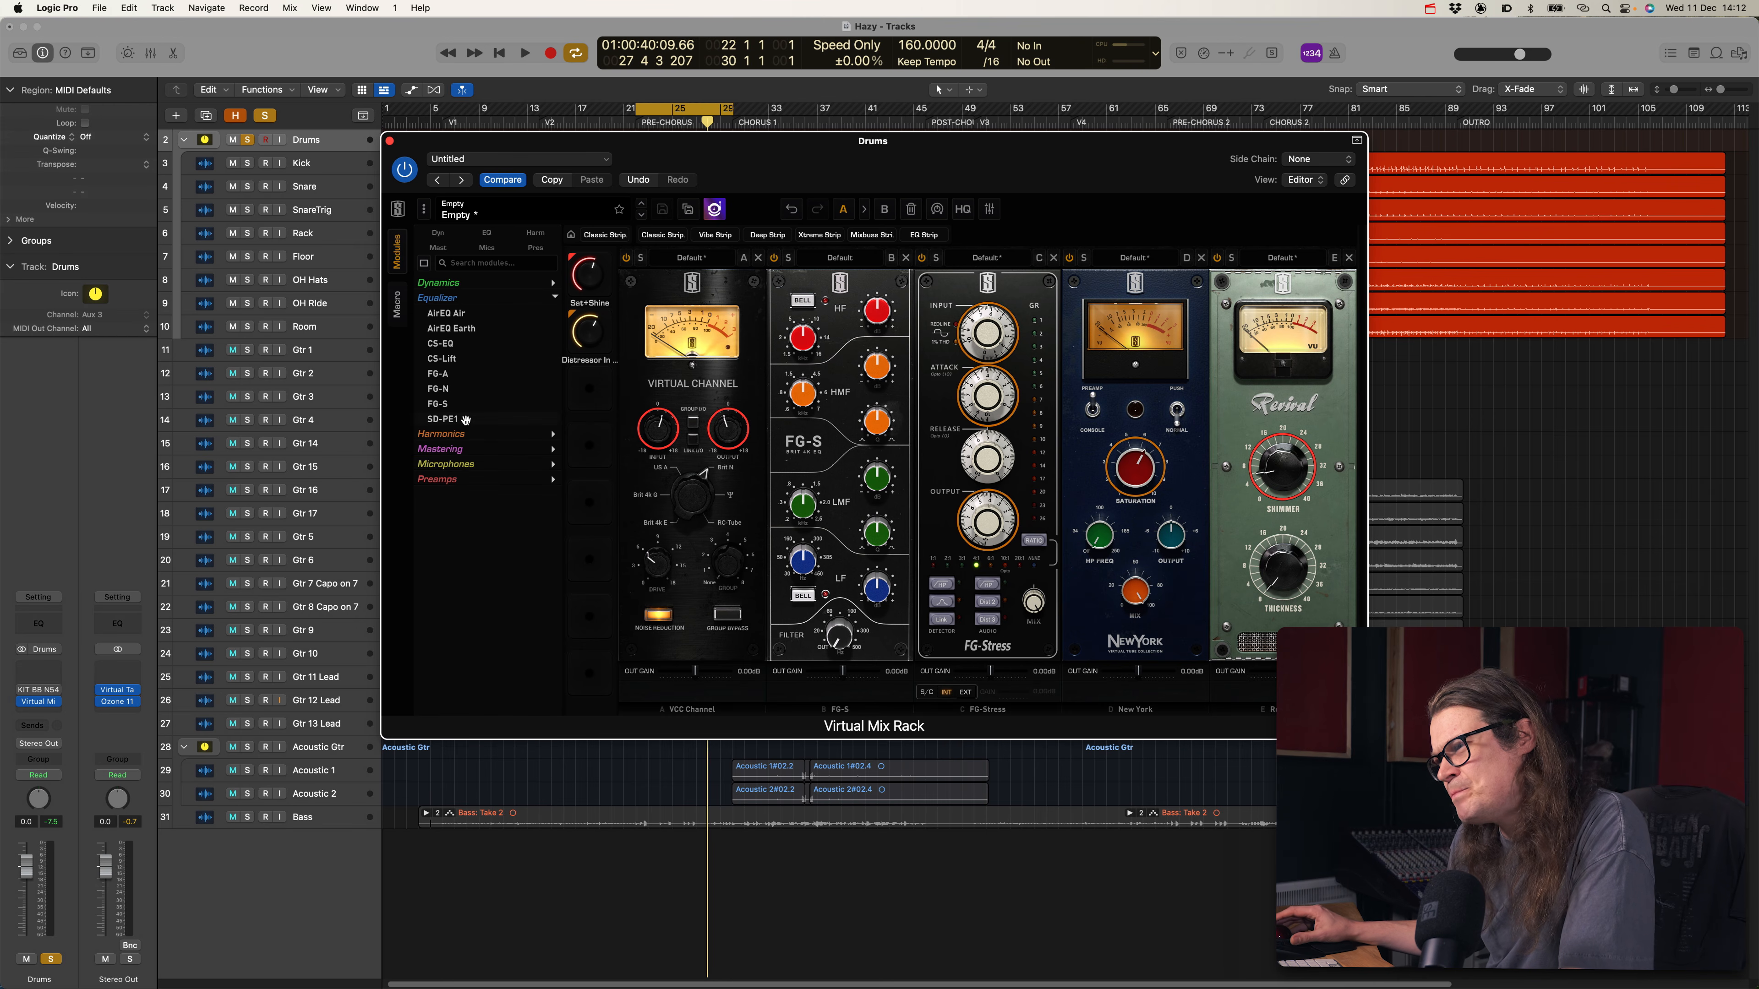
left_click(555, 299)
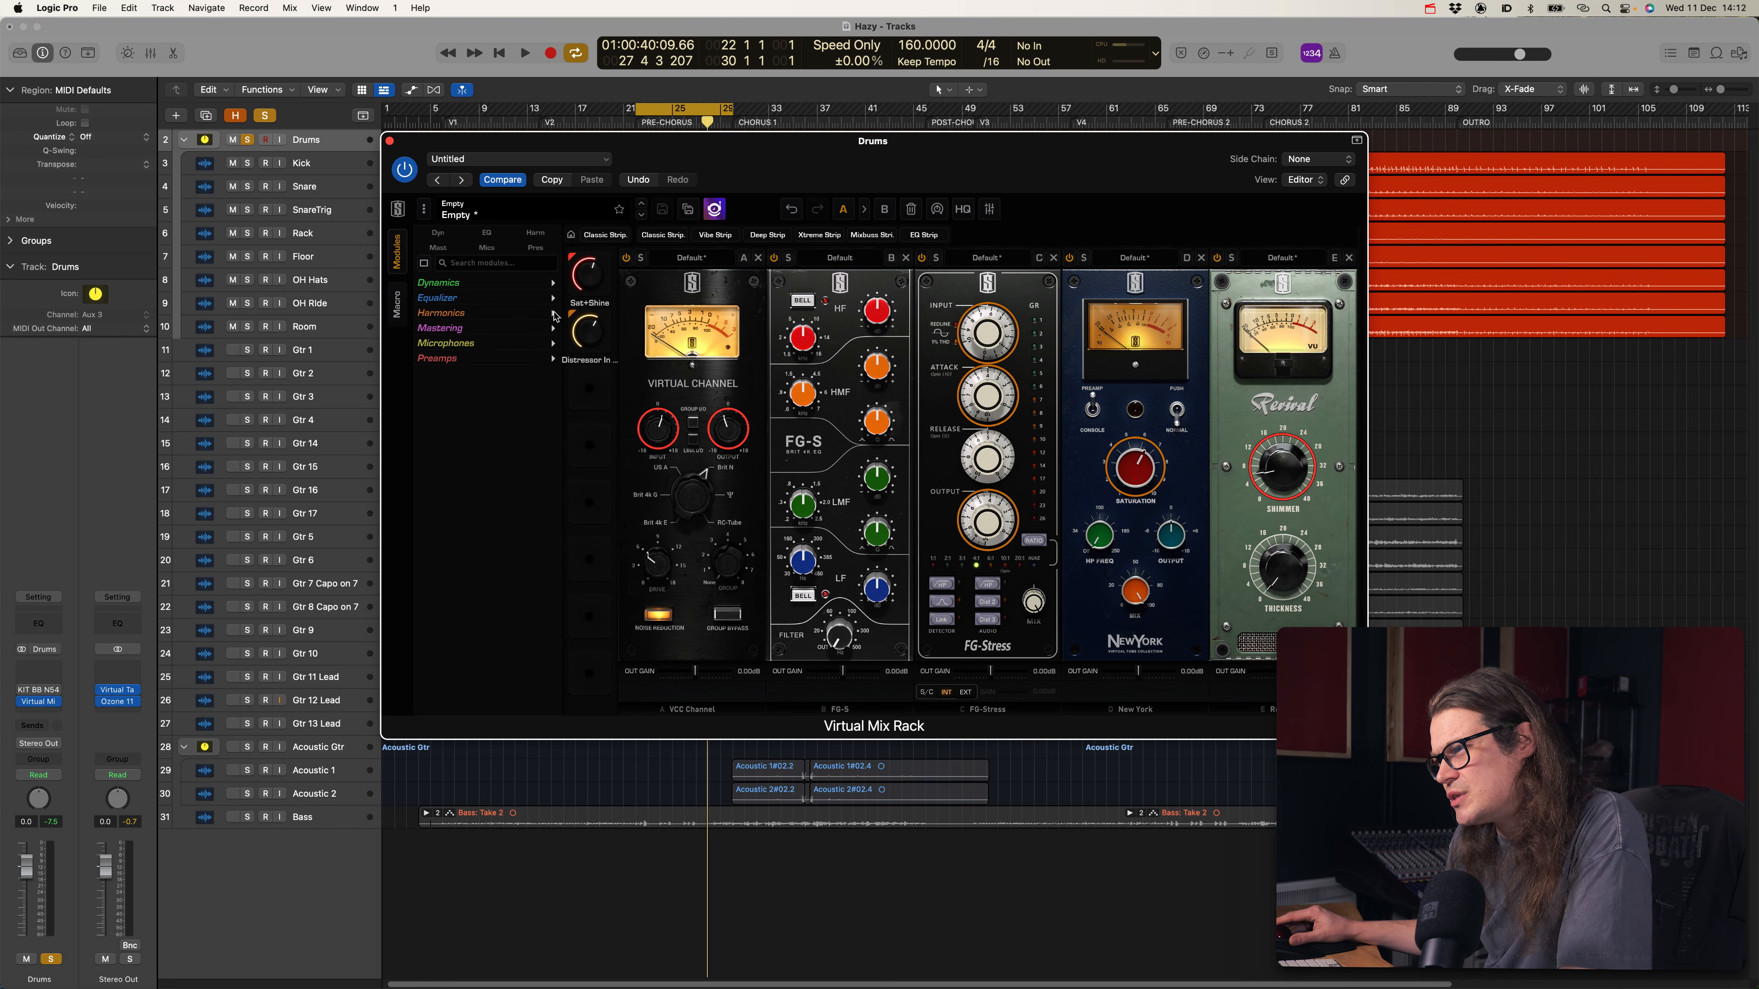
Try the Blackbird Studio microphone module ahead of the VCC Channel, replacing it with Classic Tubes at the start of the chain
left_click(554, 343)
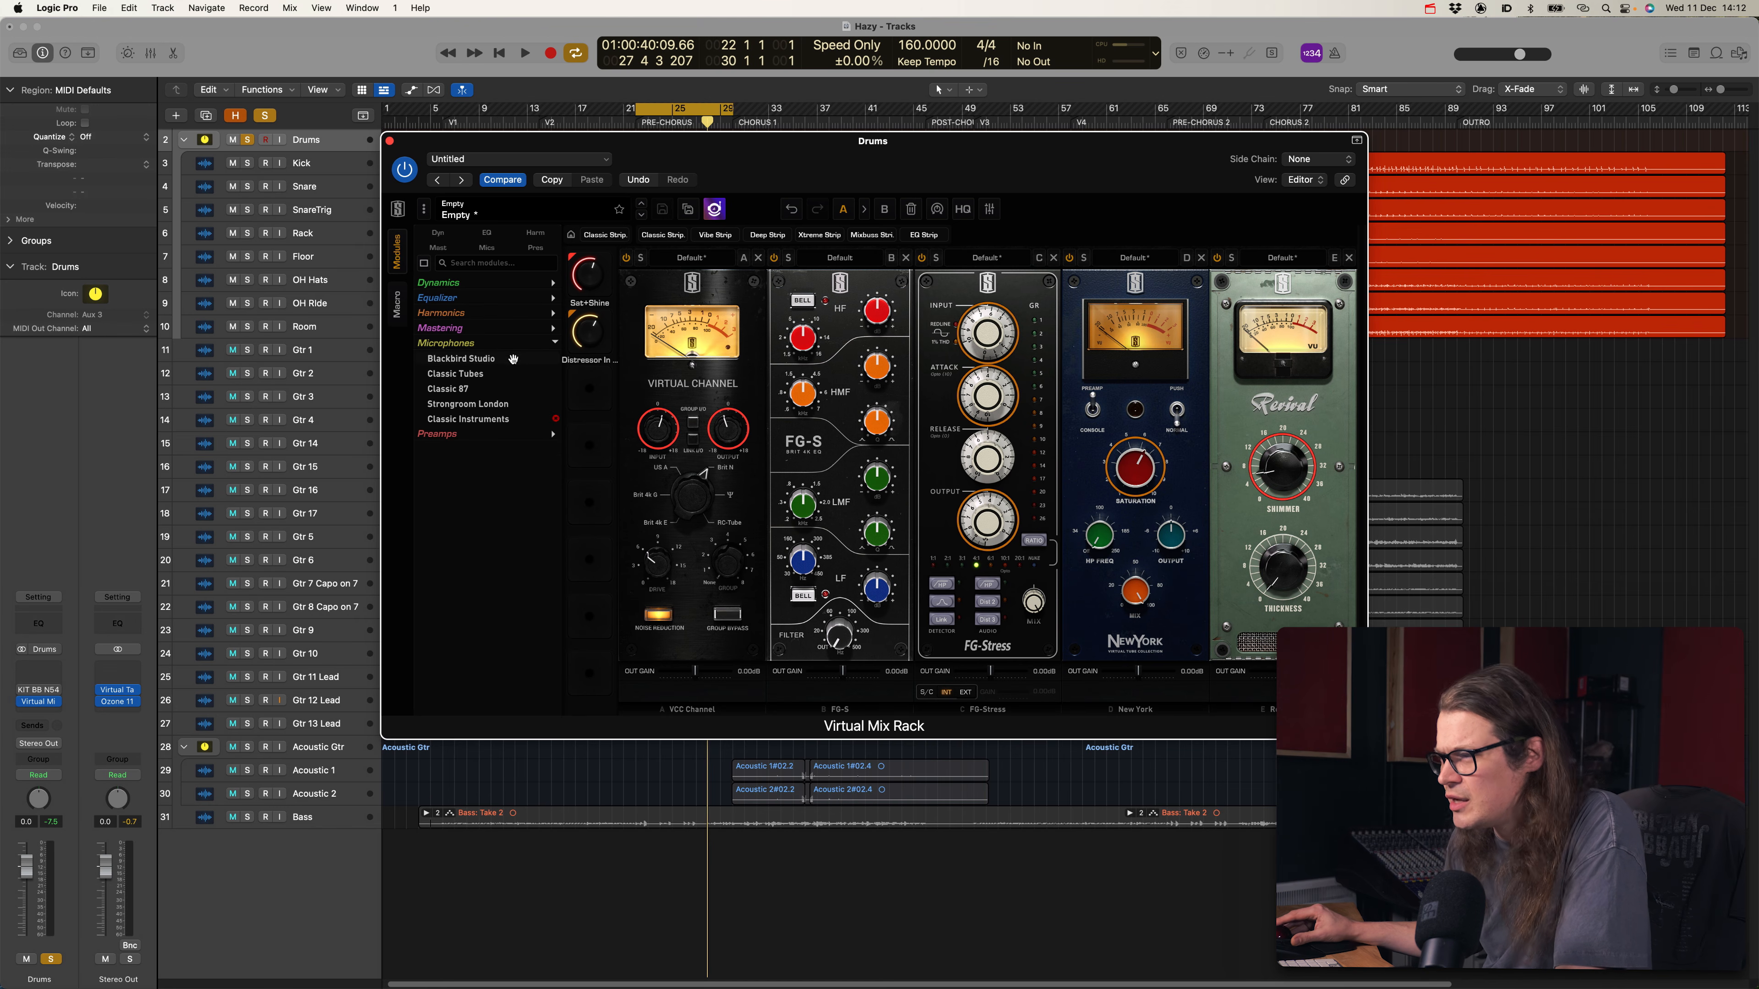
left_click_drag(513, 359, 700, 369)
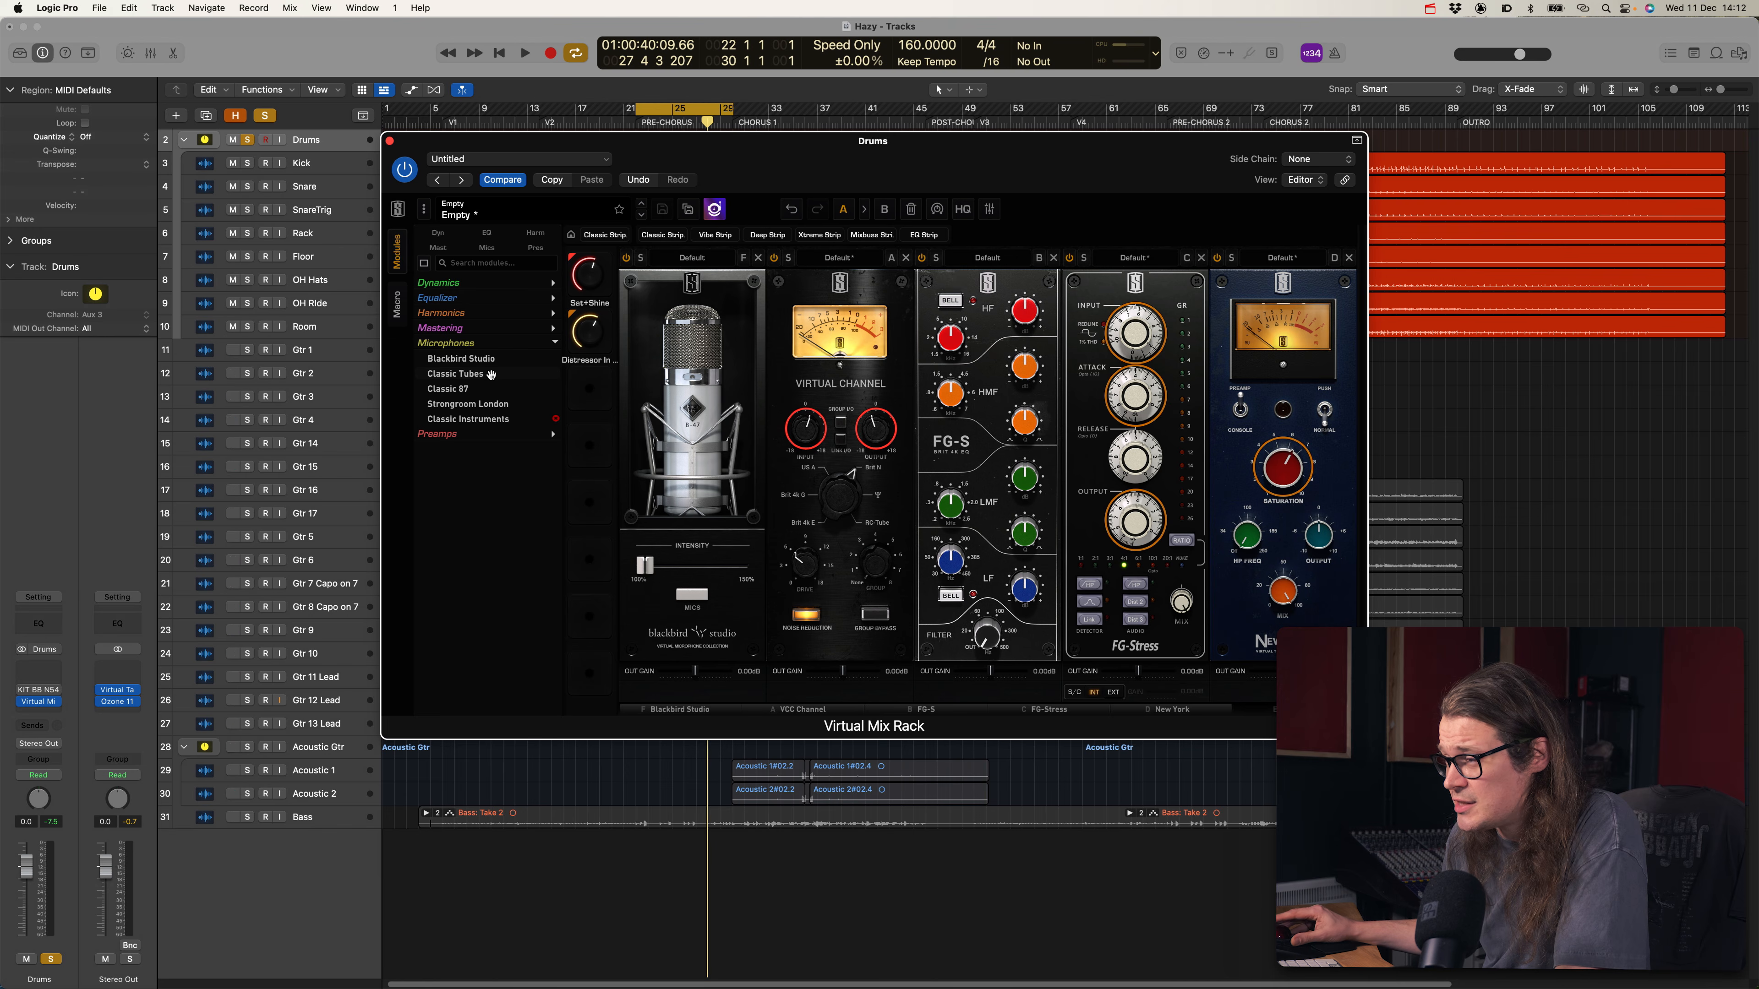
left_click_drag(491, 374, 703, 405)
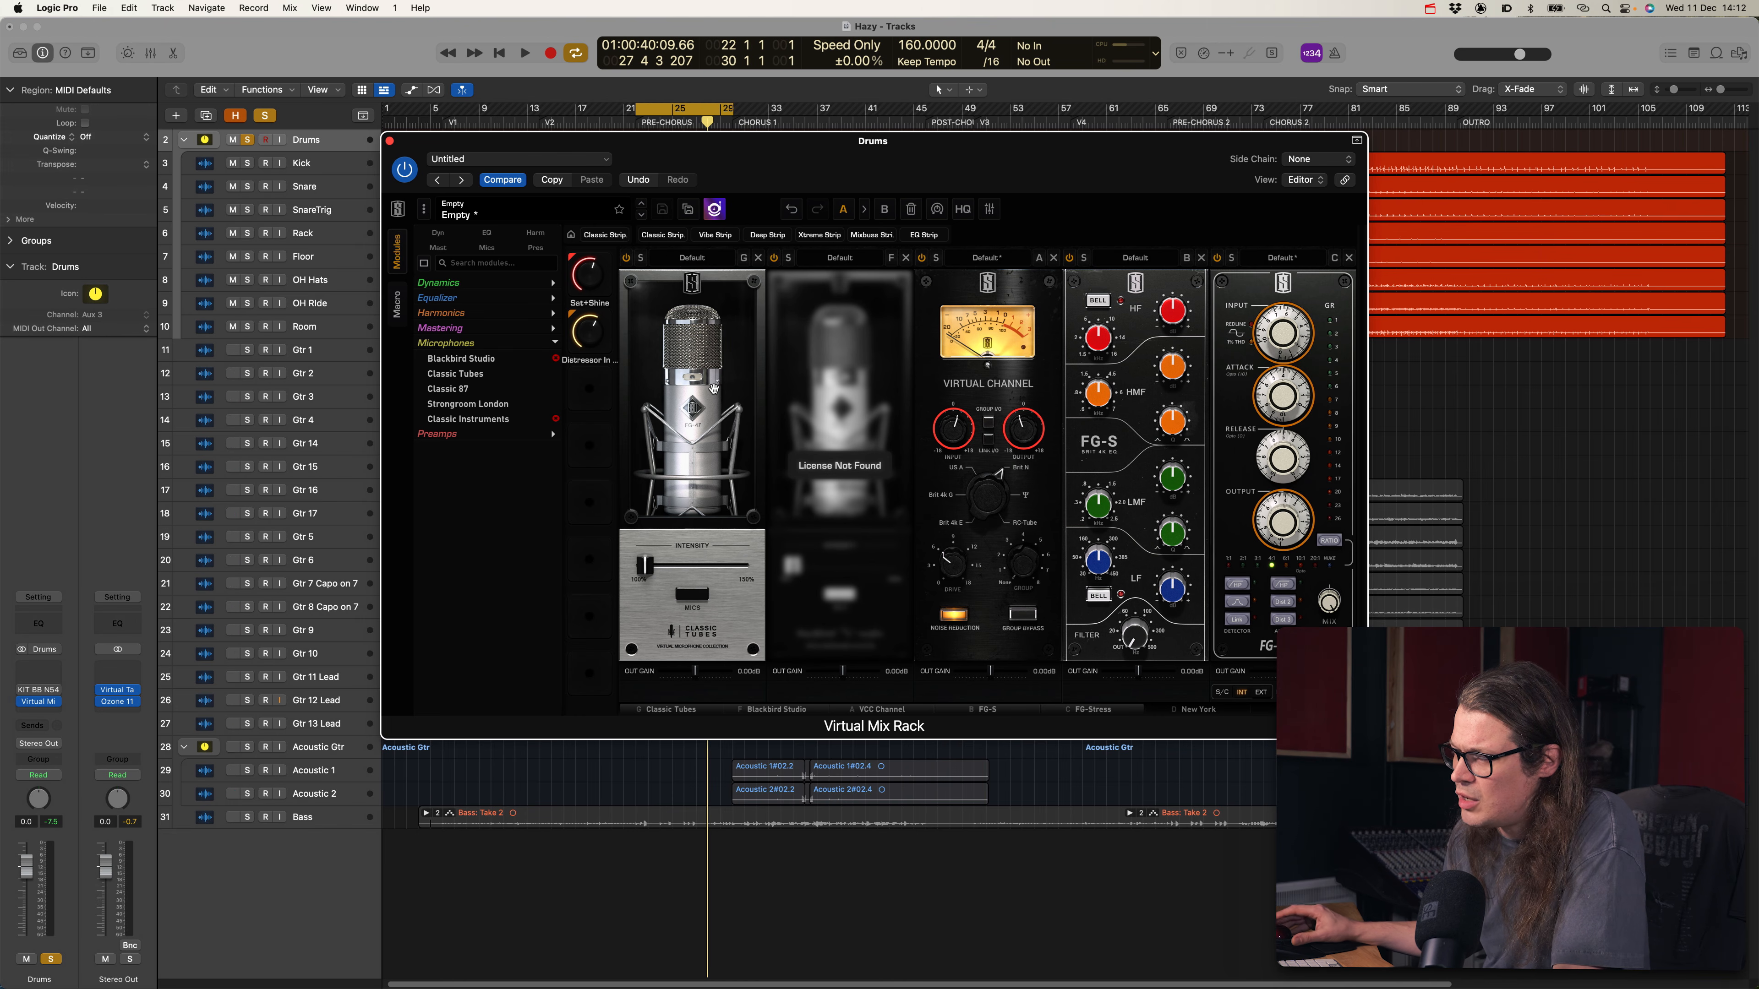
left_click(905, 258)
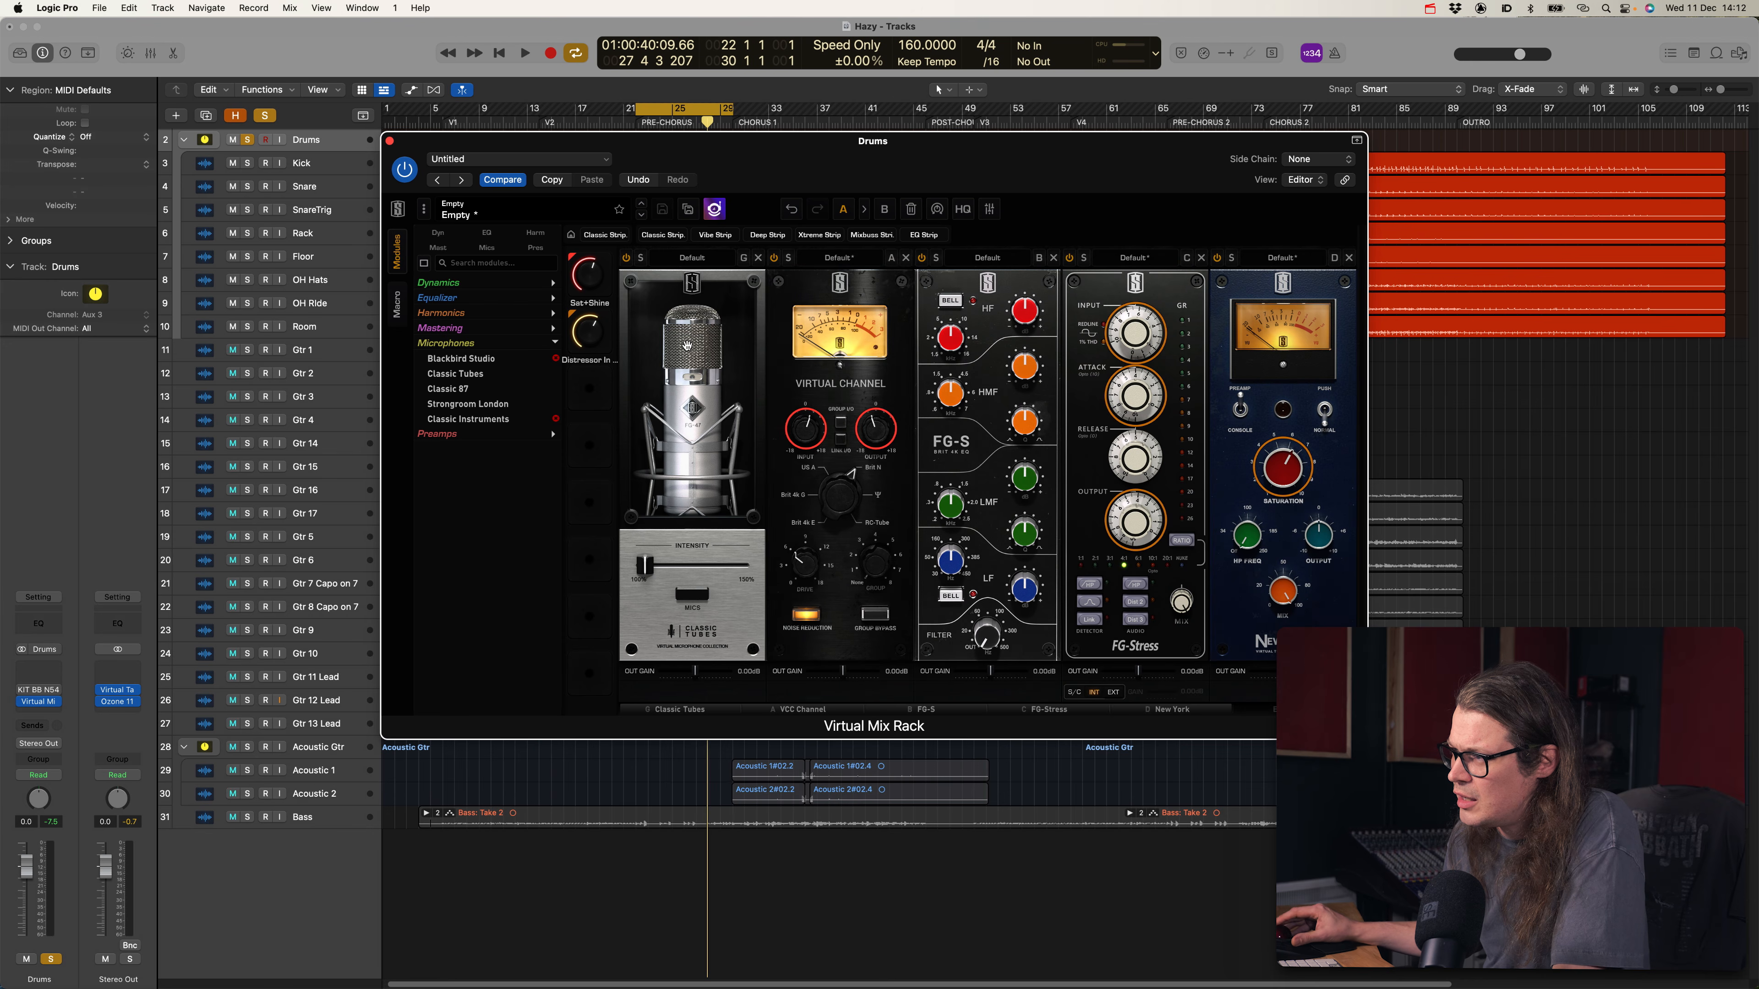
Audition the Classic Tubes module over the playing drums with the FG-800 microphone, and remove the module from the chain
mouse_move(686, 346)
left_mouse_down()
mouse_move(846, 351)
mouse_move(701, 374)
left_mouse_up()
key("space")
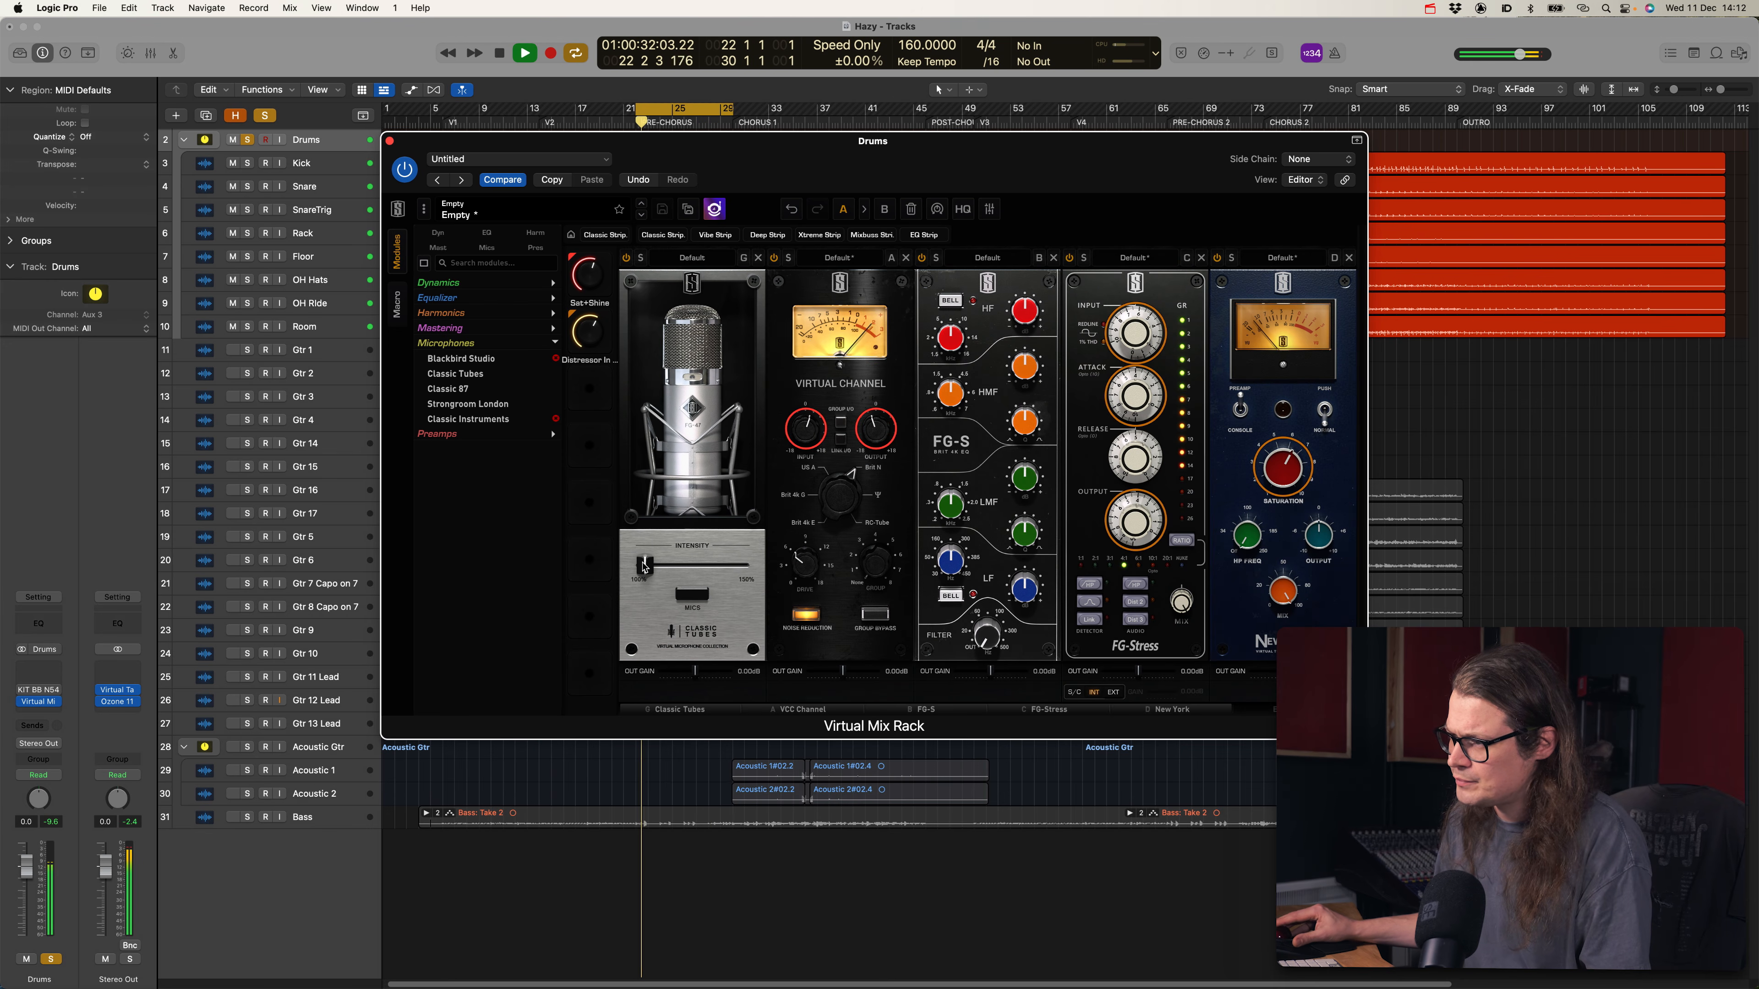
mouse_move(643, 566)
left_mouse_down()
mouse_move(734, 568)
mouse_move(644, 568)
left_mouse_up()
left_click(683, 597)
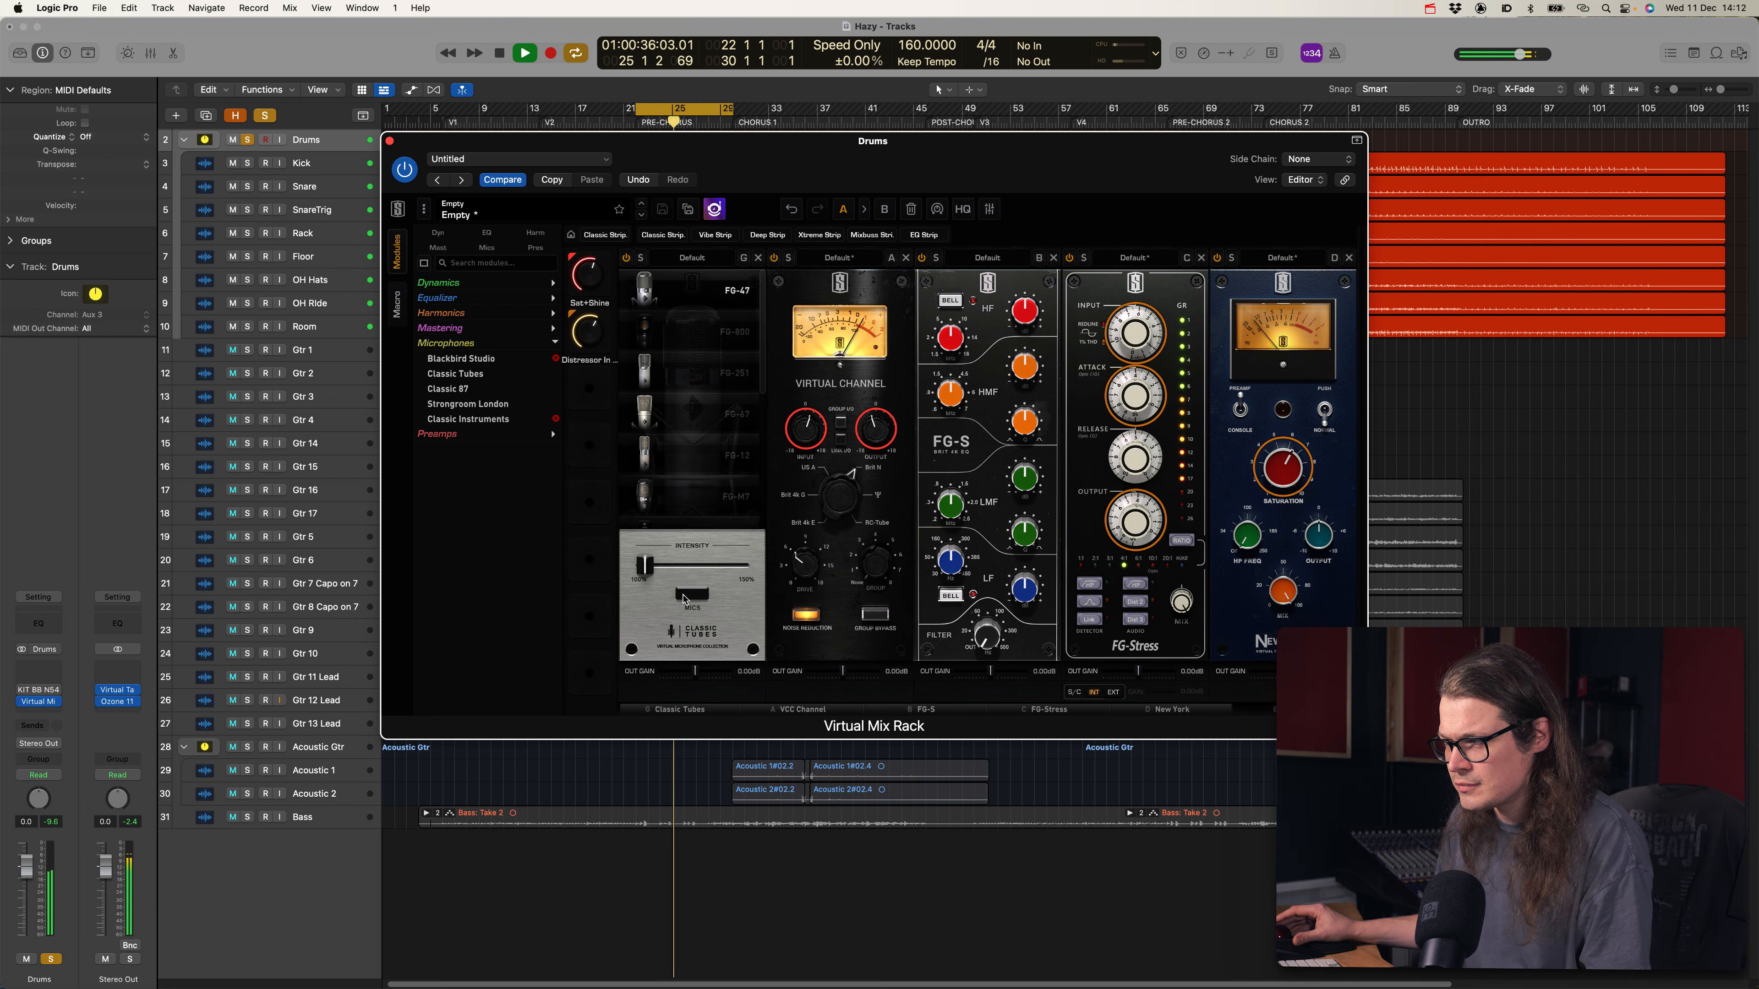
left_click(716, 335)
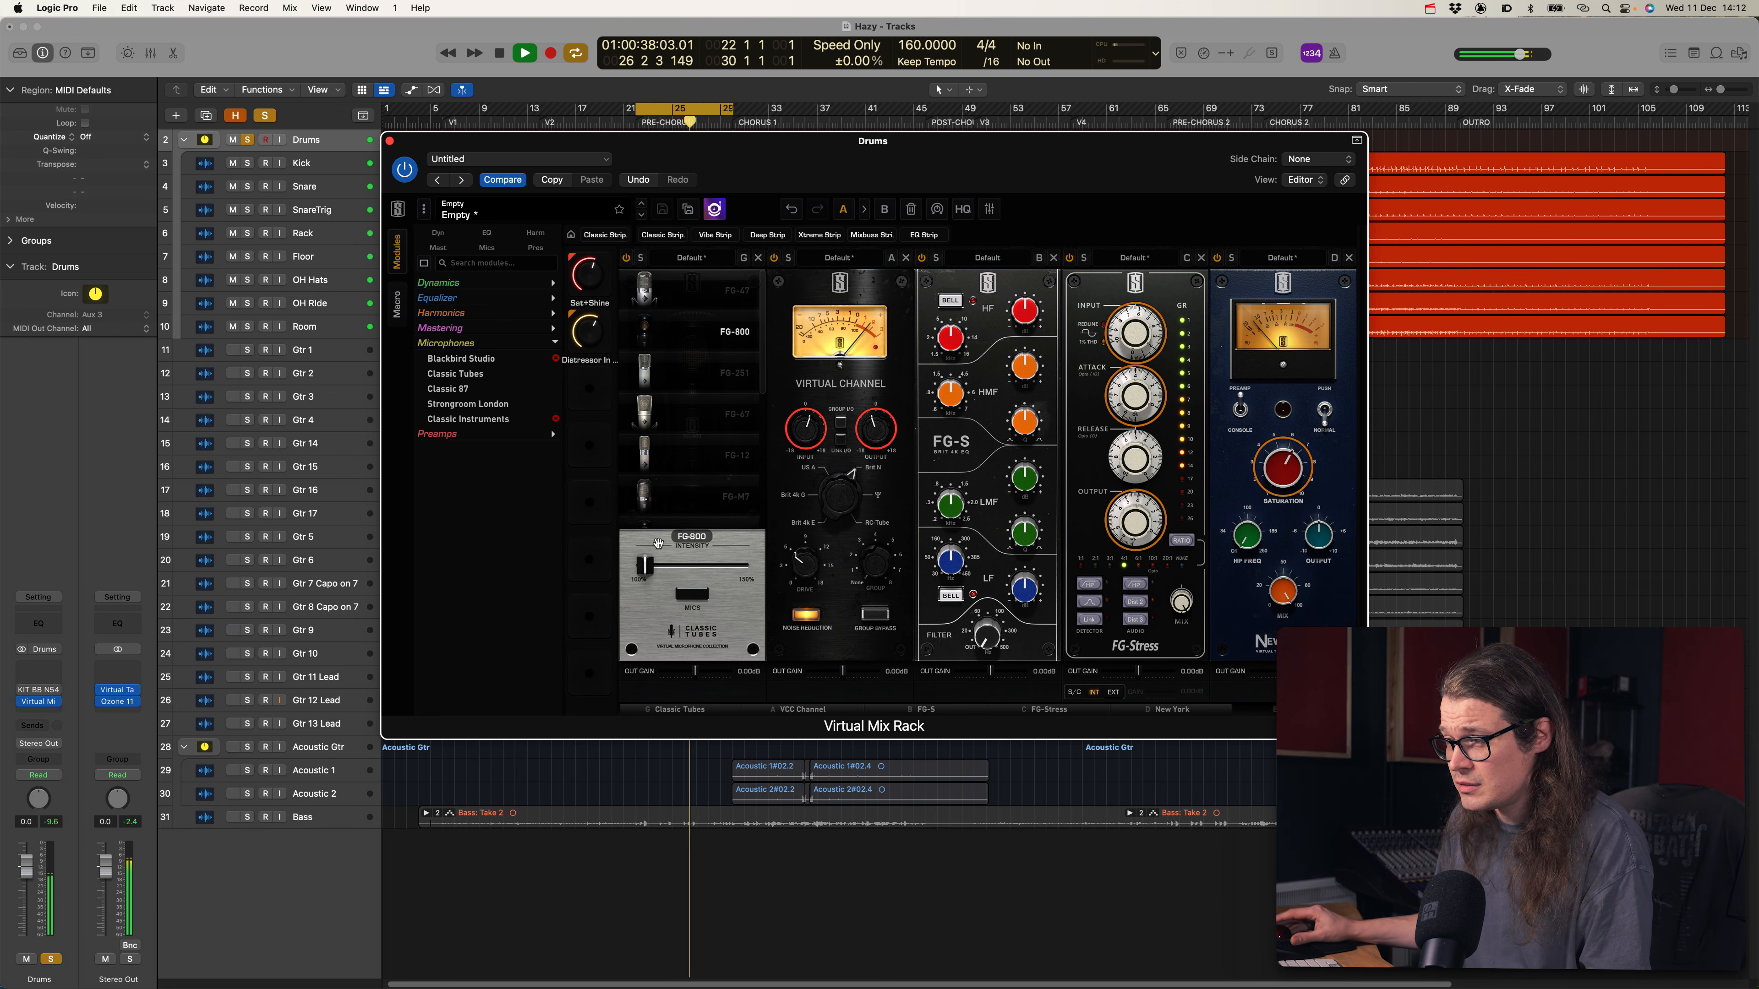
key("space")
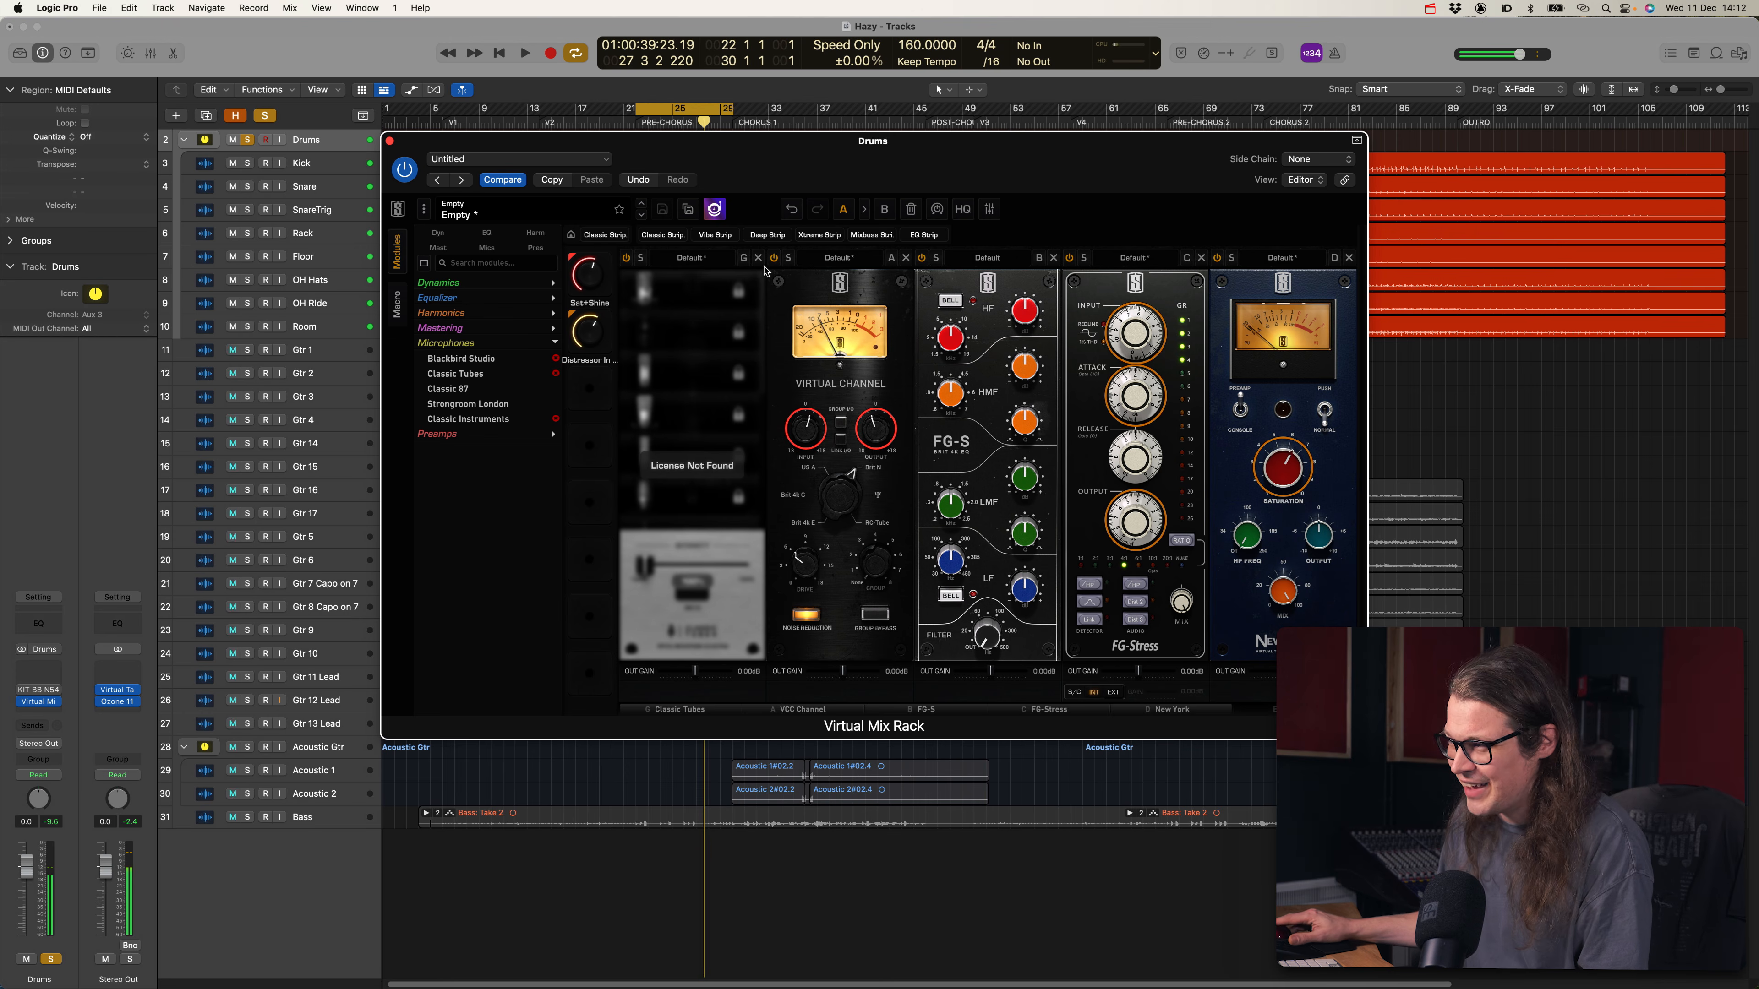
left_click(758, 258)
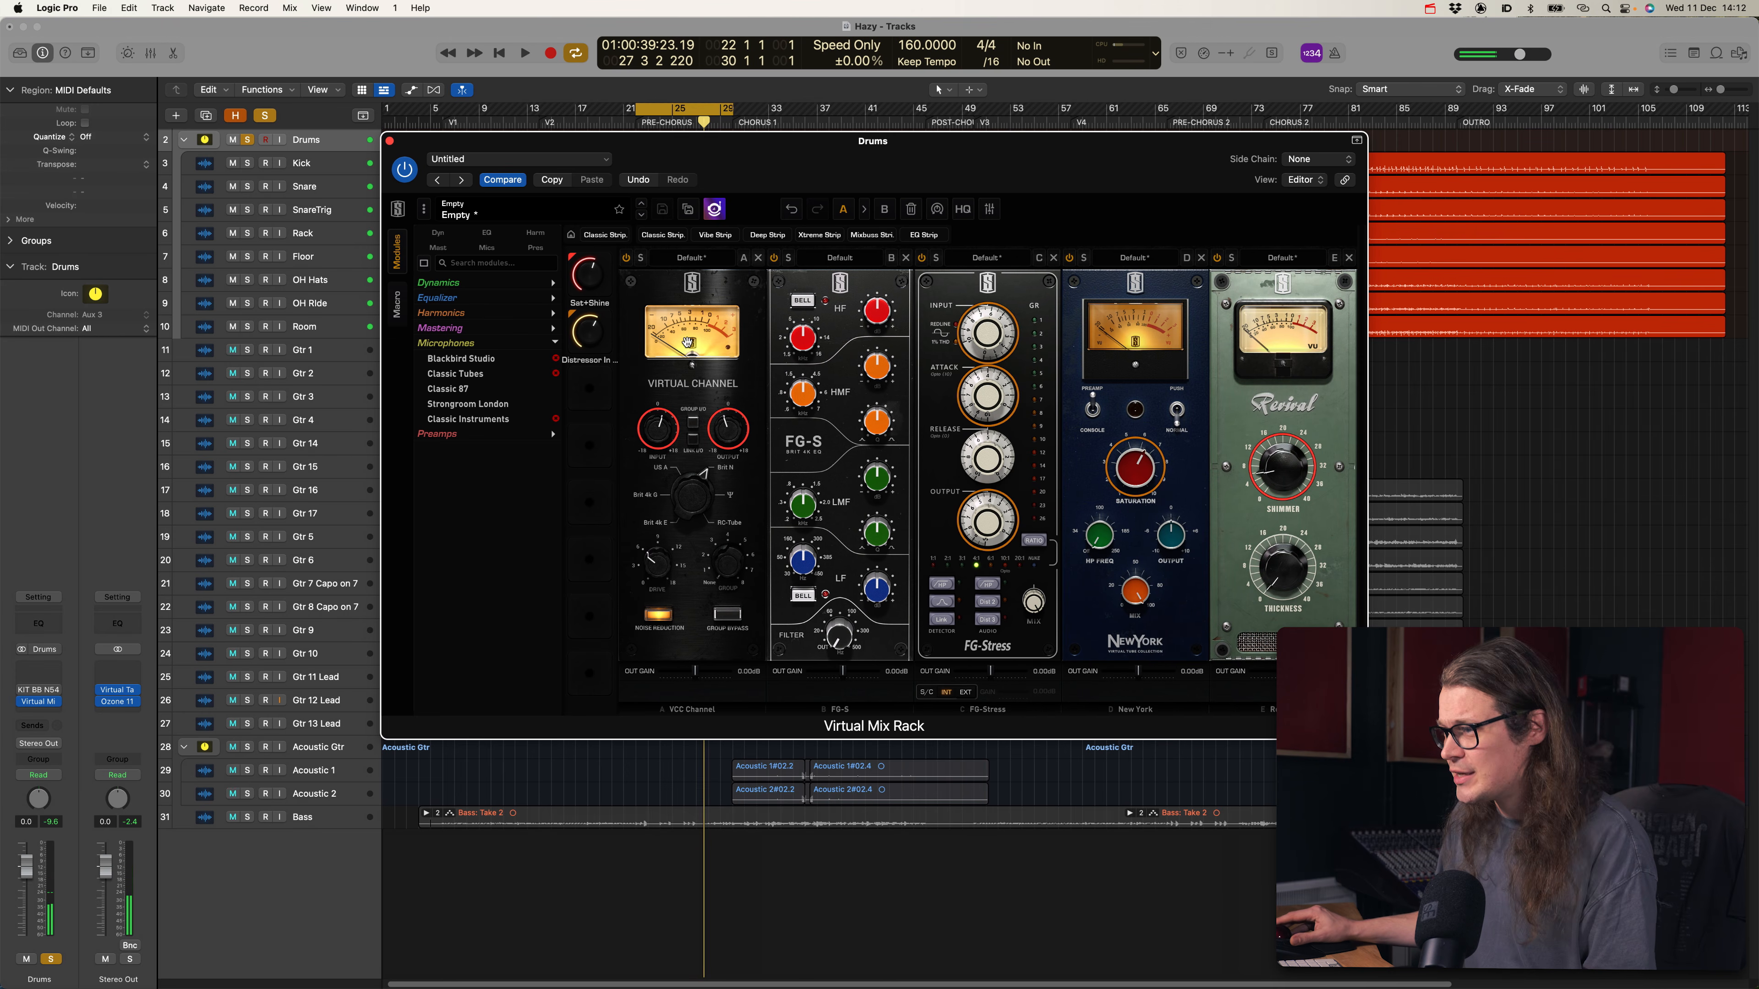
mouse_move(524, 388)
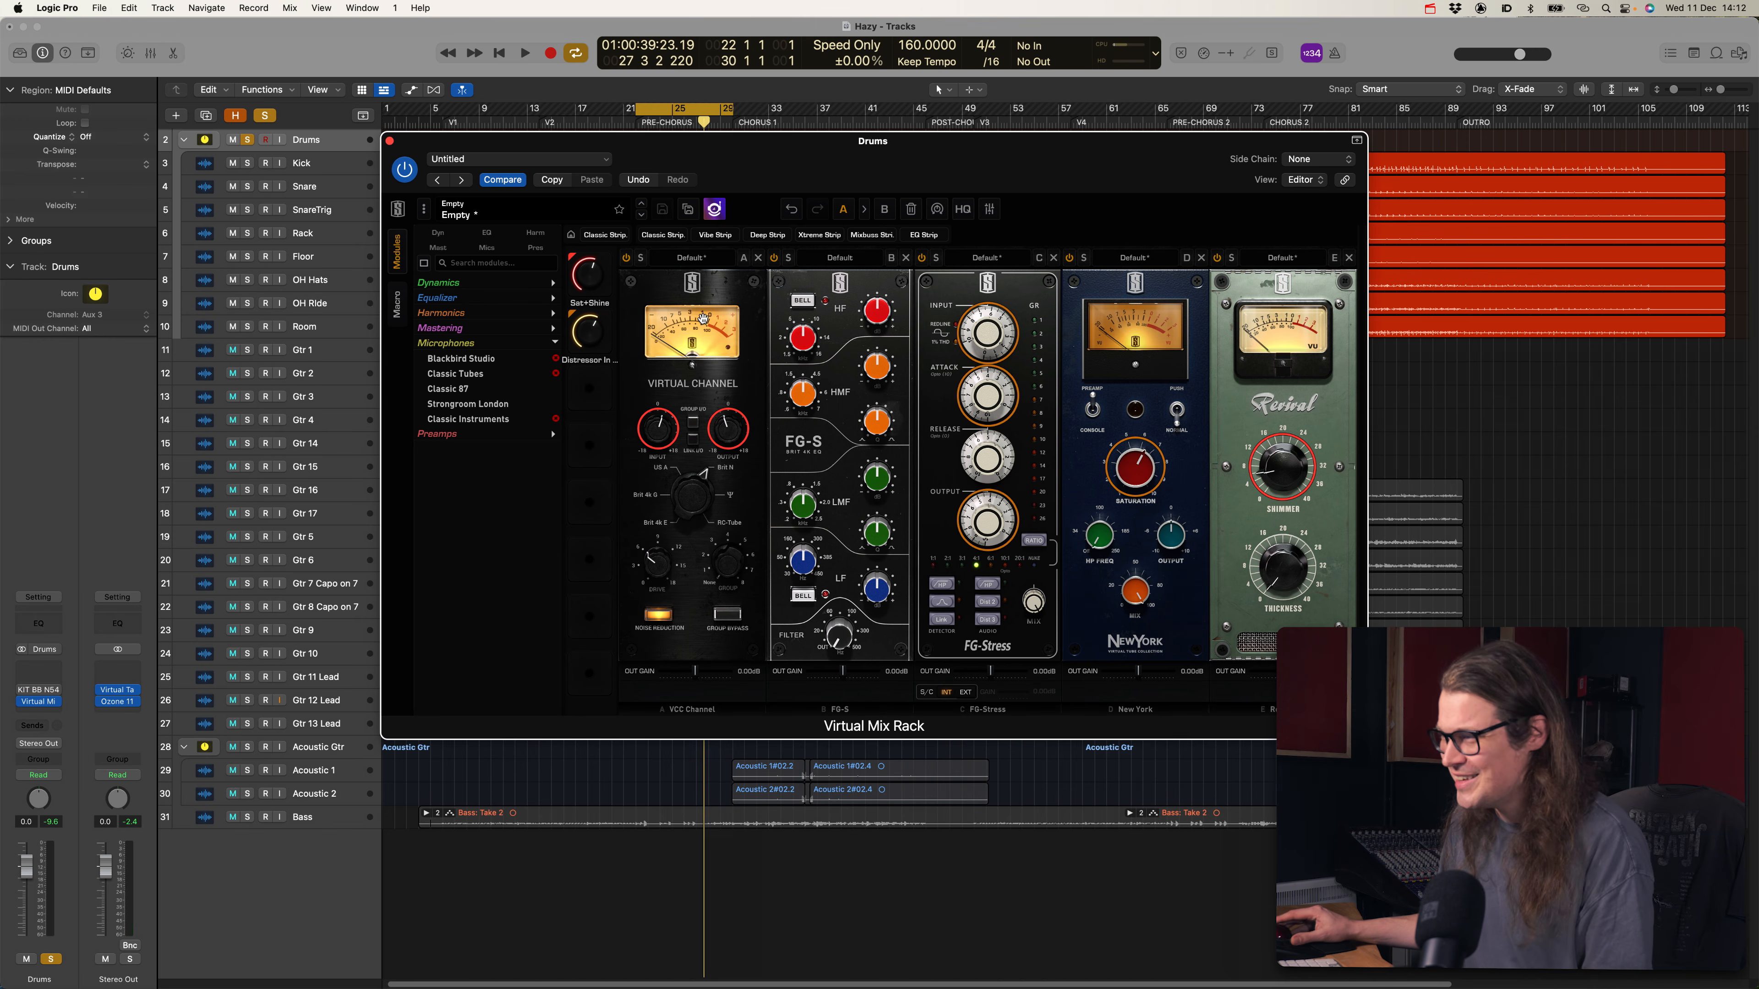
Collapse the Microphones module category and close the Virtual Mix Rack window of the Drums track
left_click(555, 343)
left_click(554, 359)
left_click(554, 359)
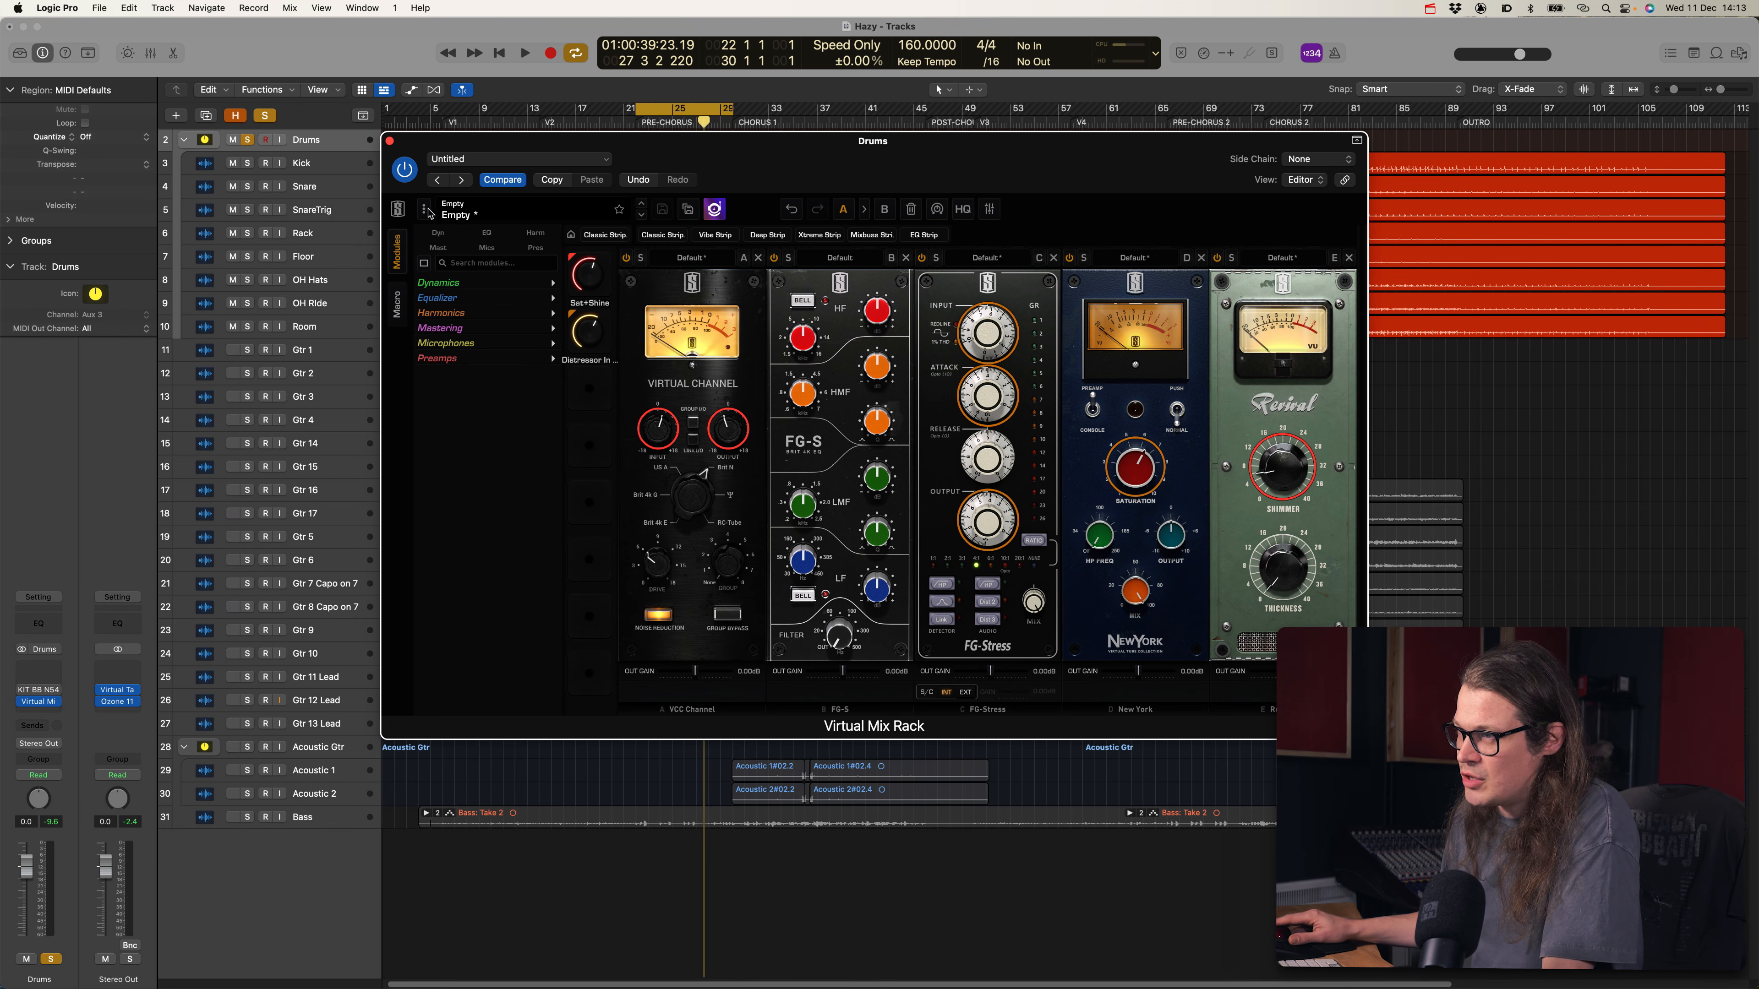
left_click(390, 141)
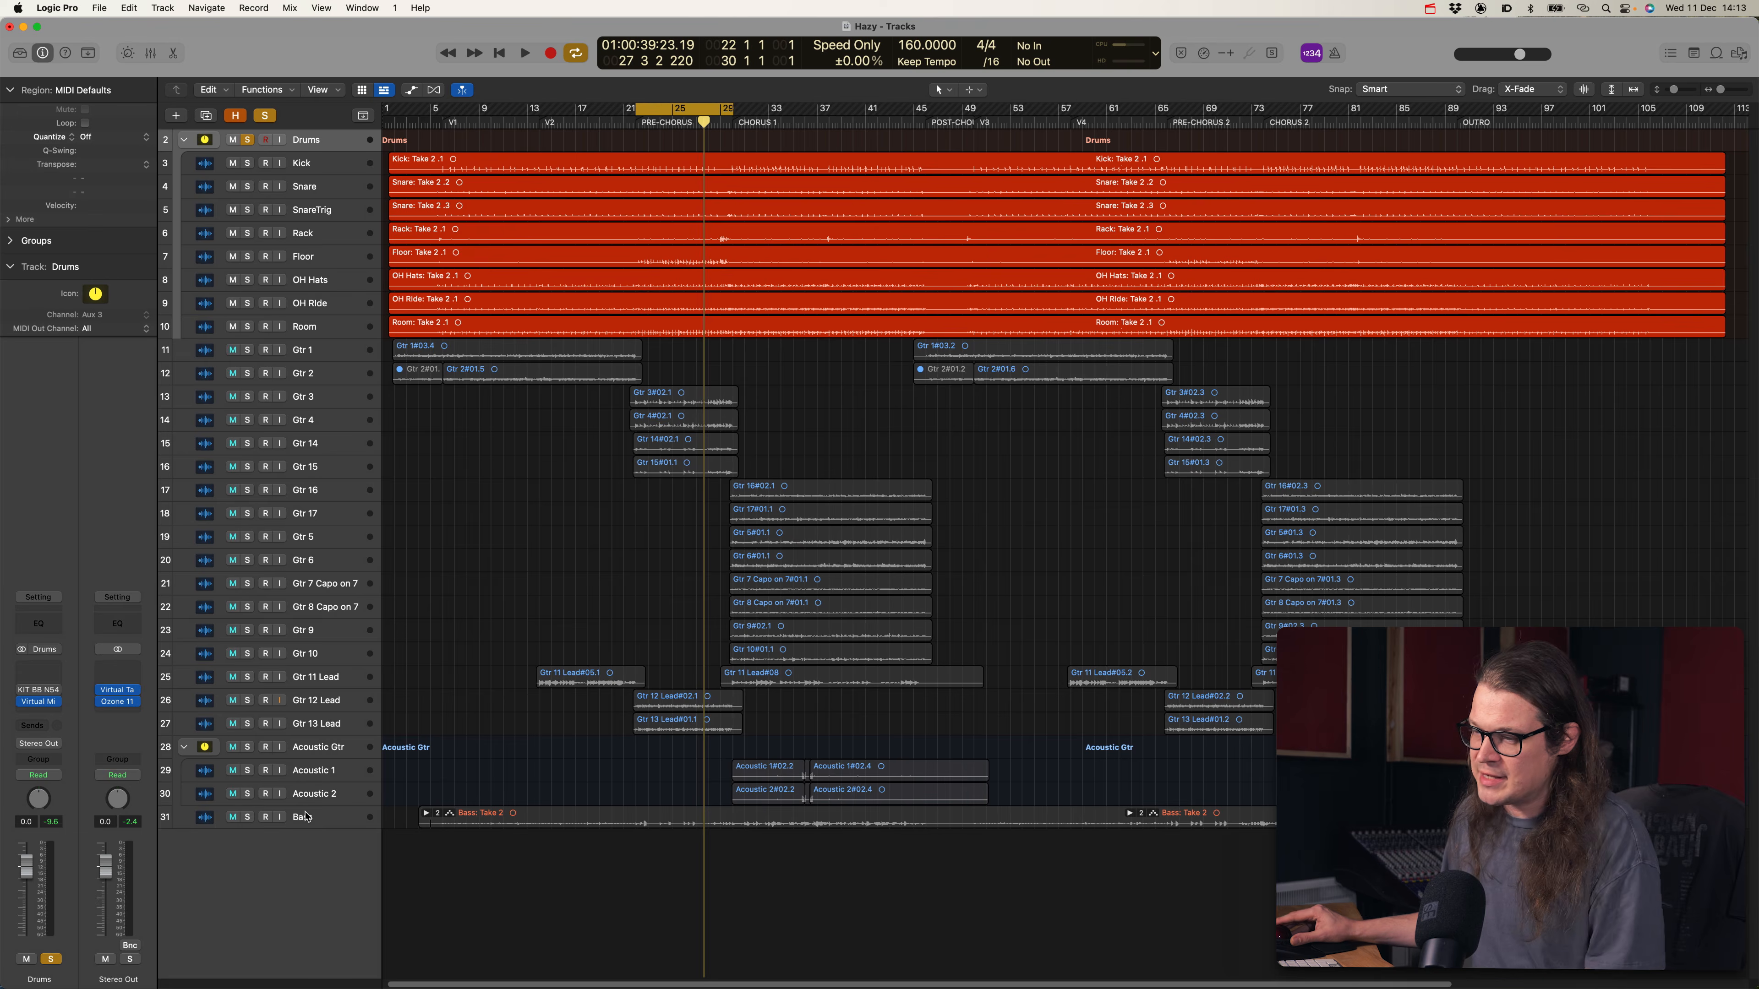
Solo the Bass track and open its Virtual Mix Rack, placing the plugin window higher over the arrangement
left_click(251, 820)
left_click(249, 818)
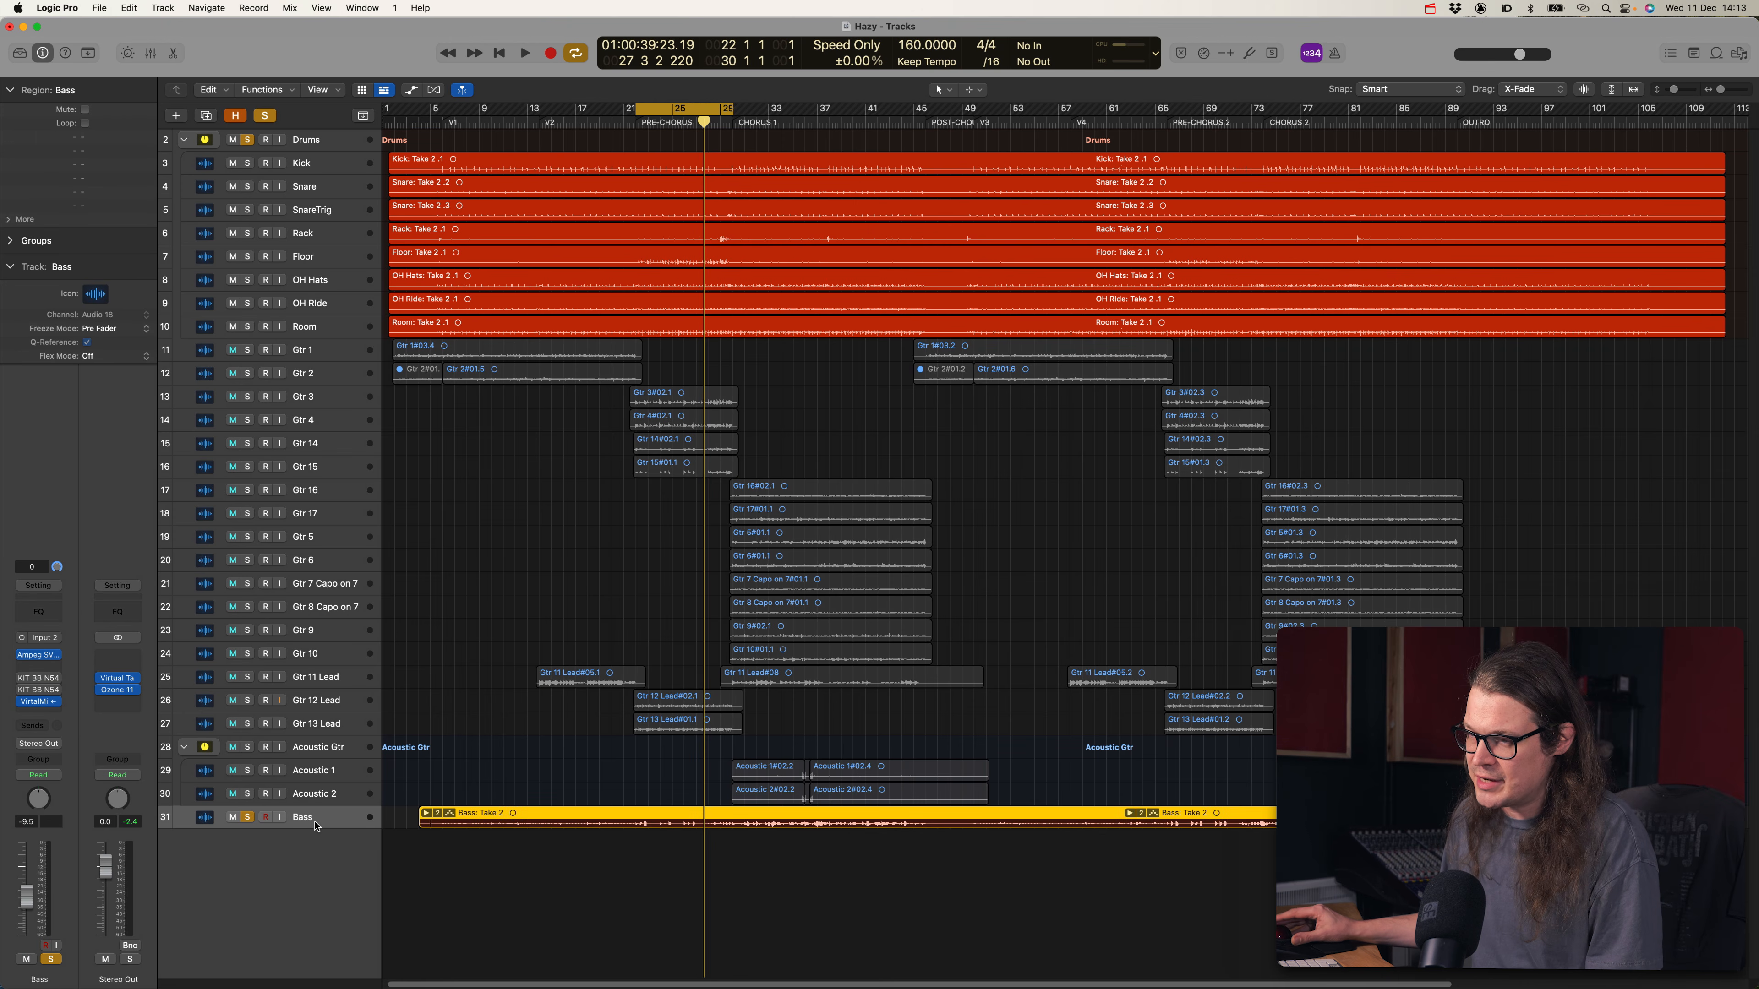
left_click(42, 702)
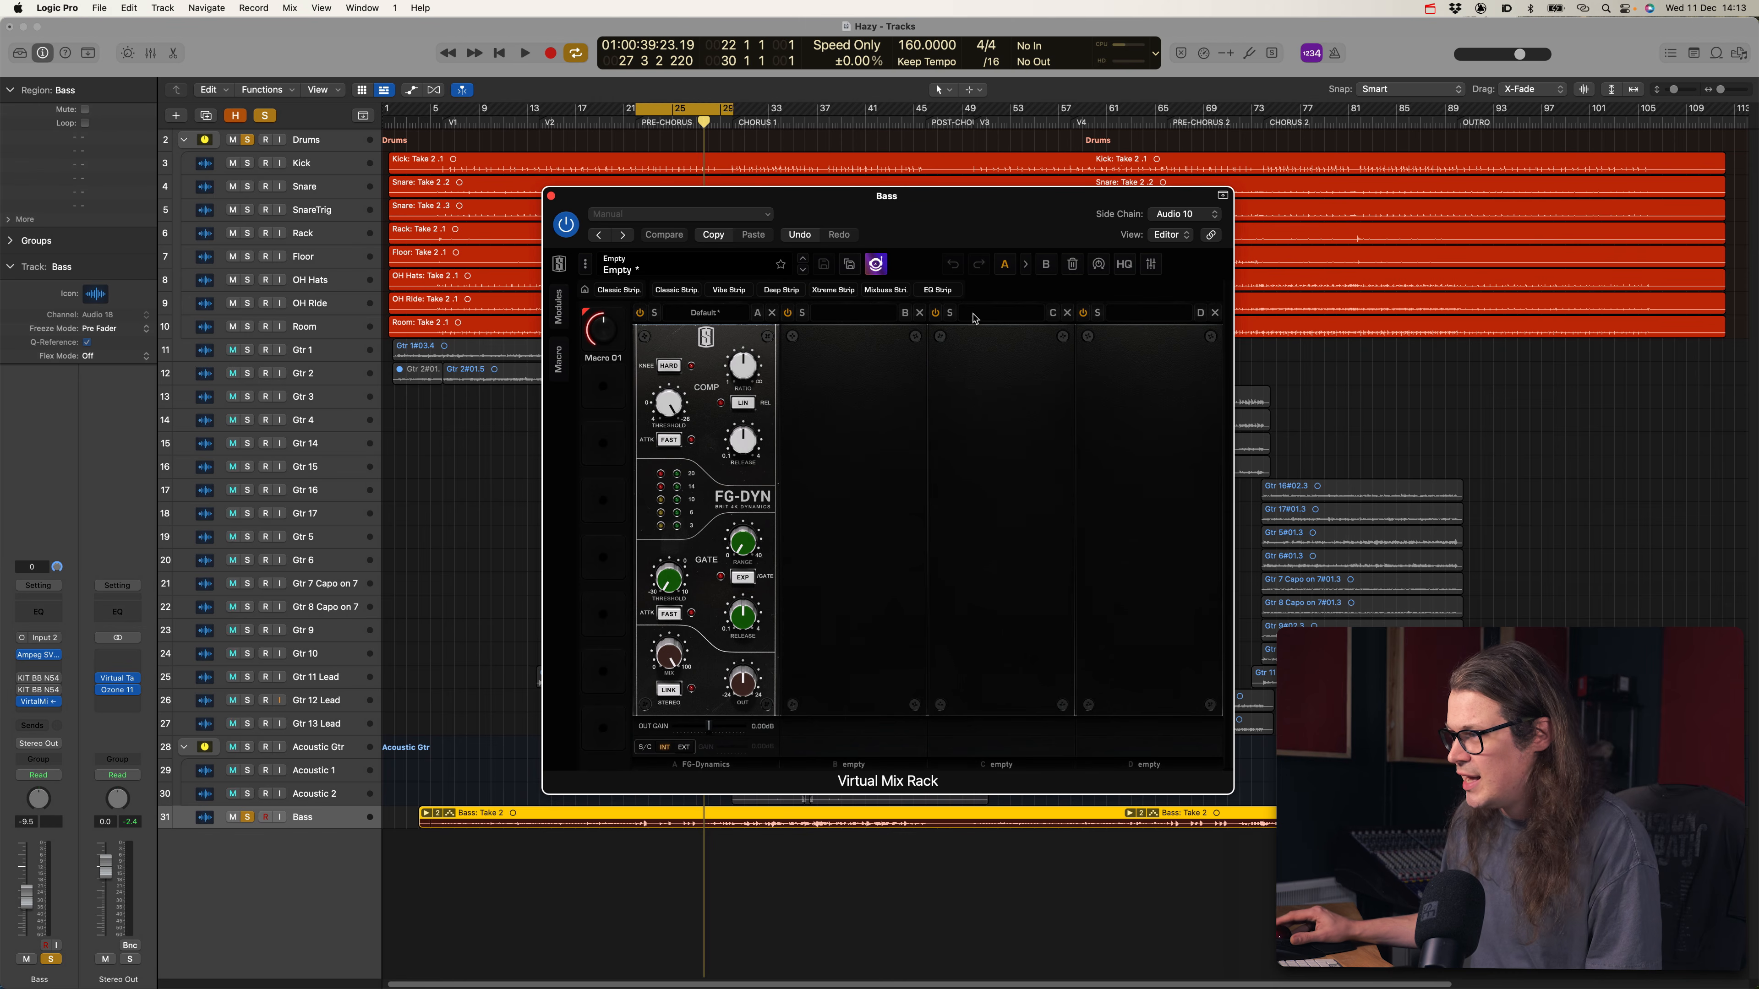
left_click_drag(937, 202, 917, 140)
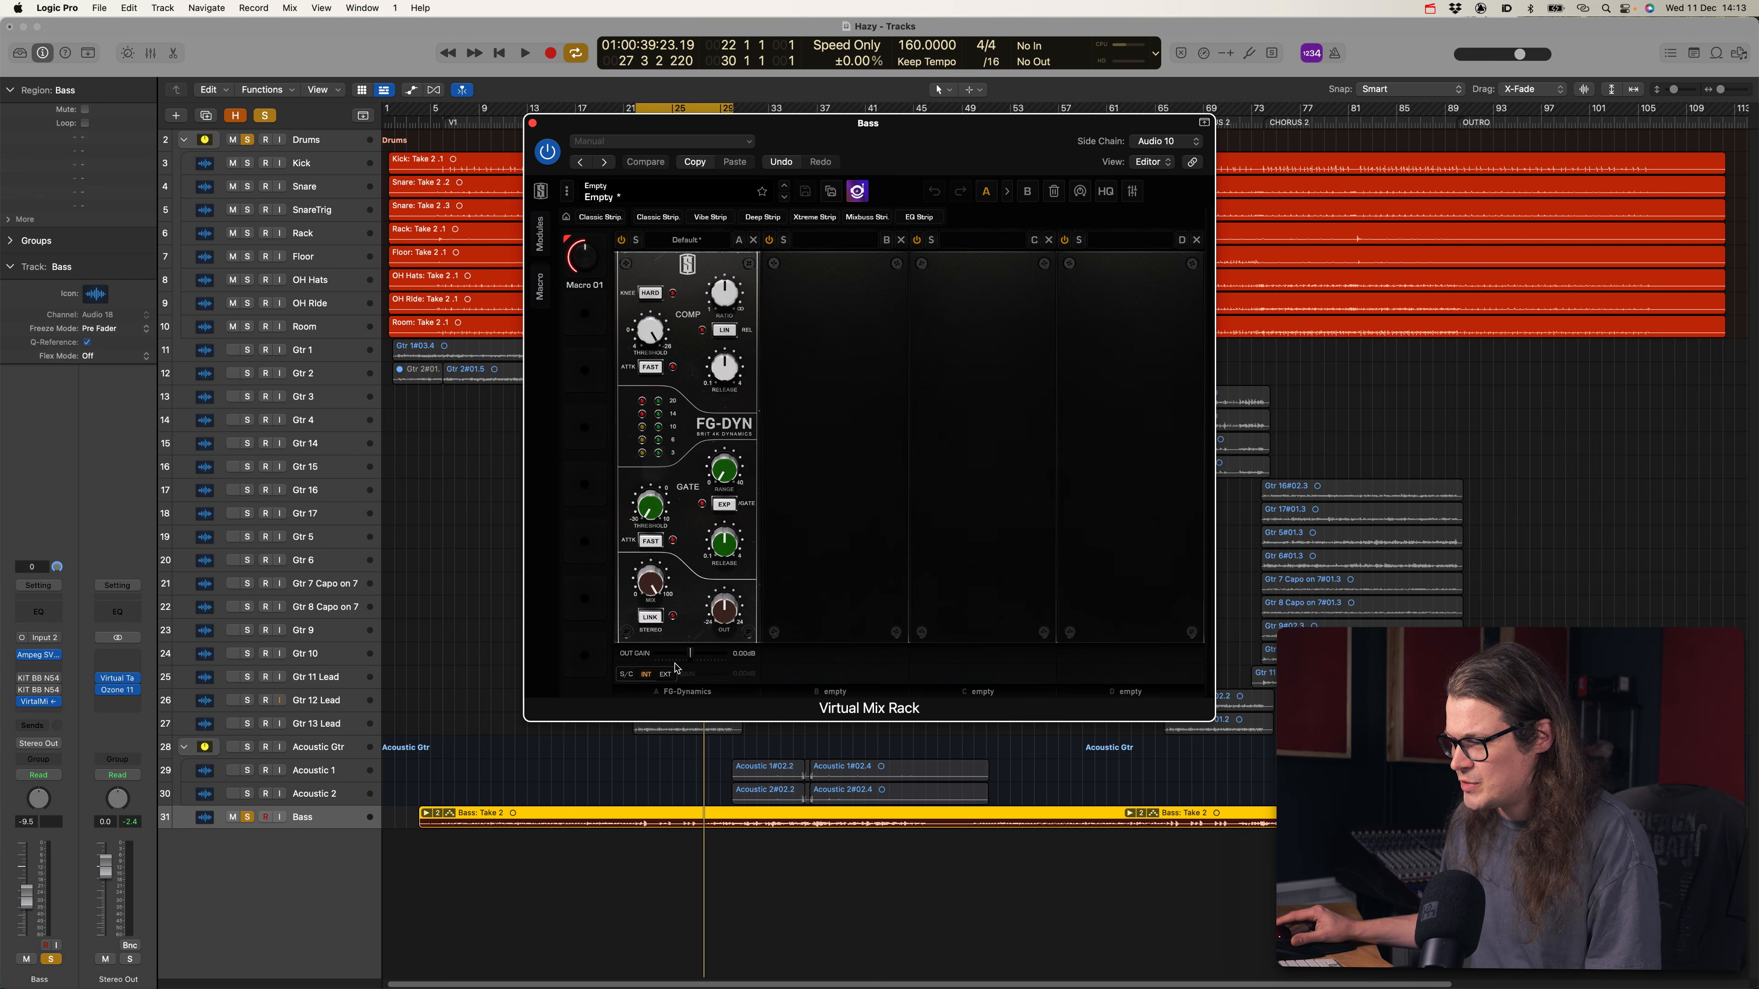
Switch the FG-Dynamics side chain to external and choose Kick (Audio 10) as the plugin's side-chain source
left_click(664, 674)
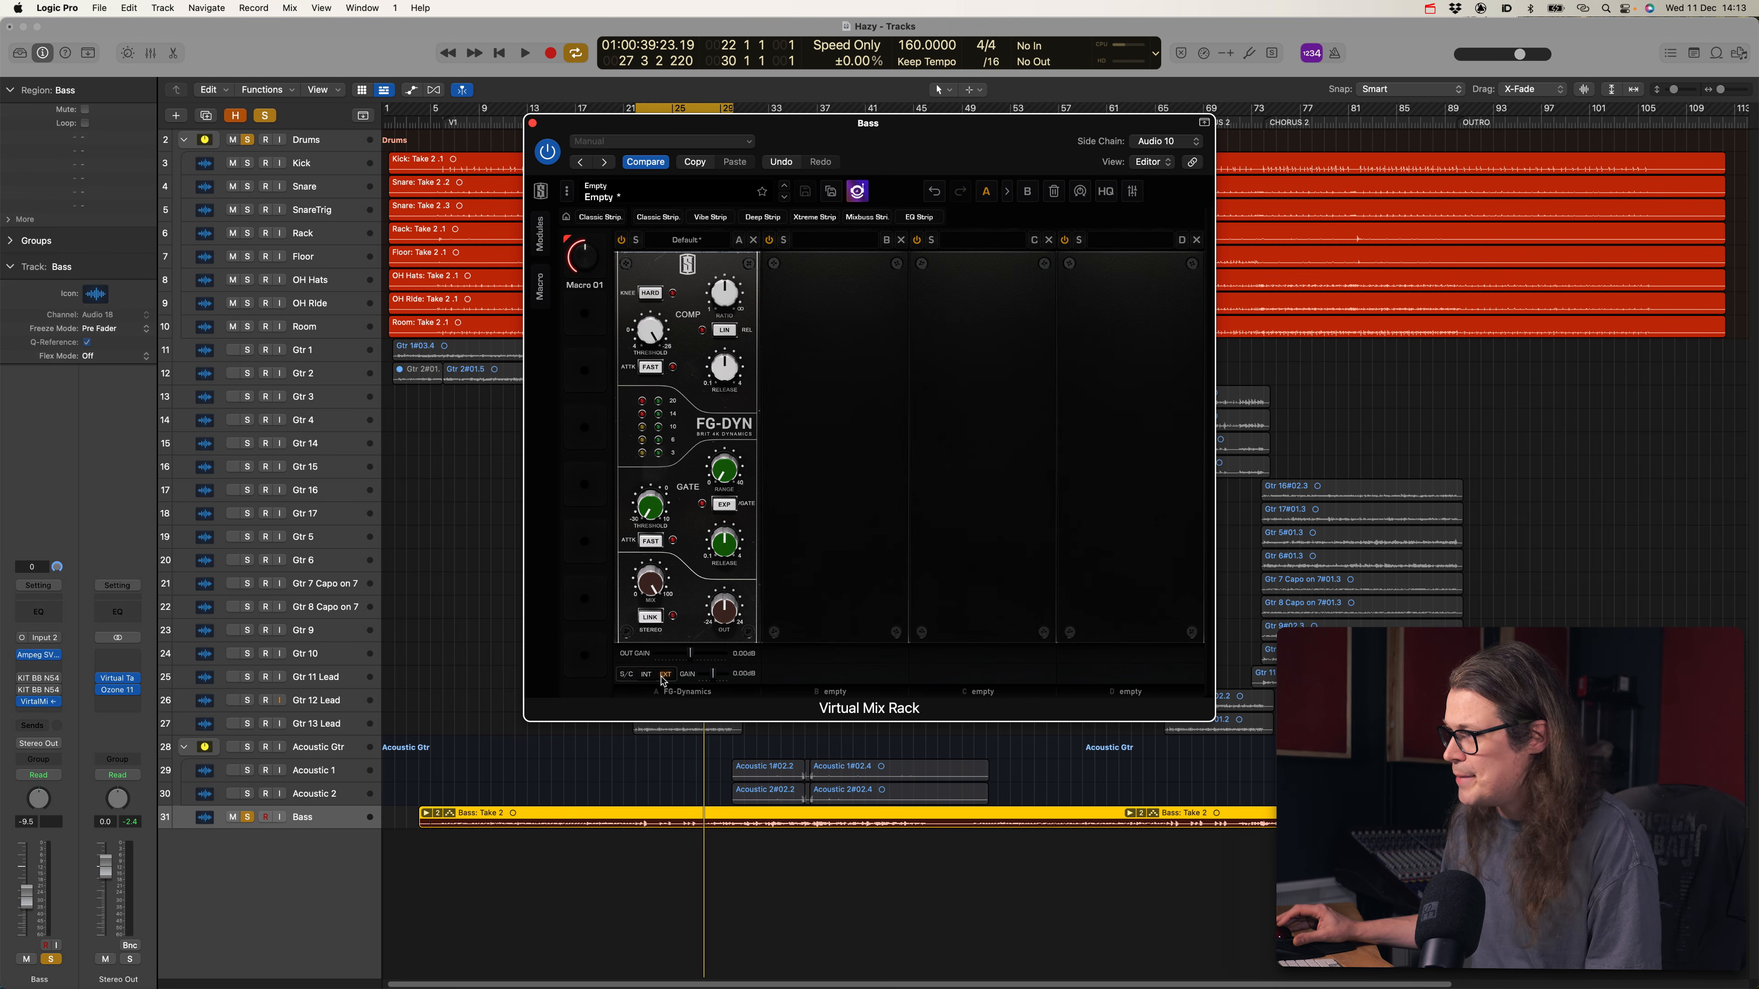
left_click(1170, 145)
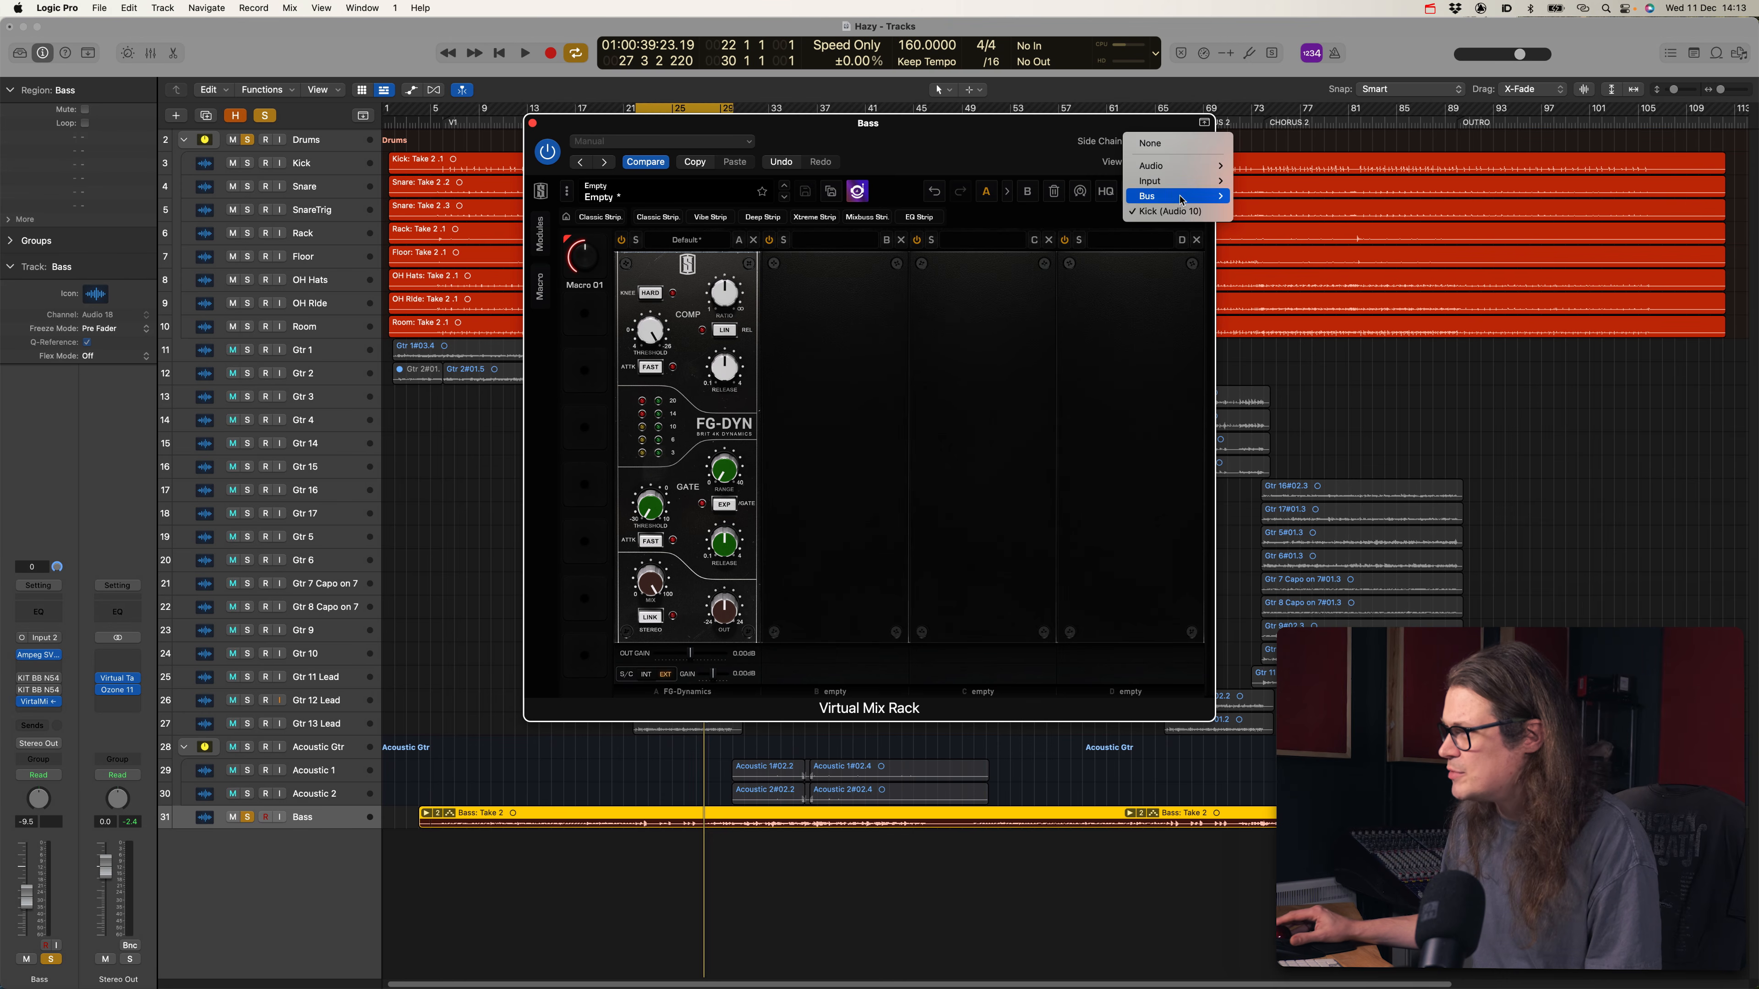
left_click(1182, 212)
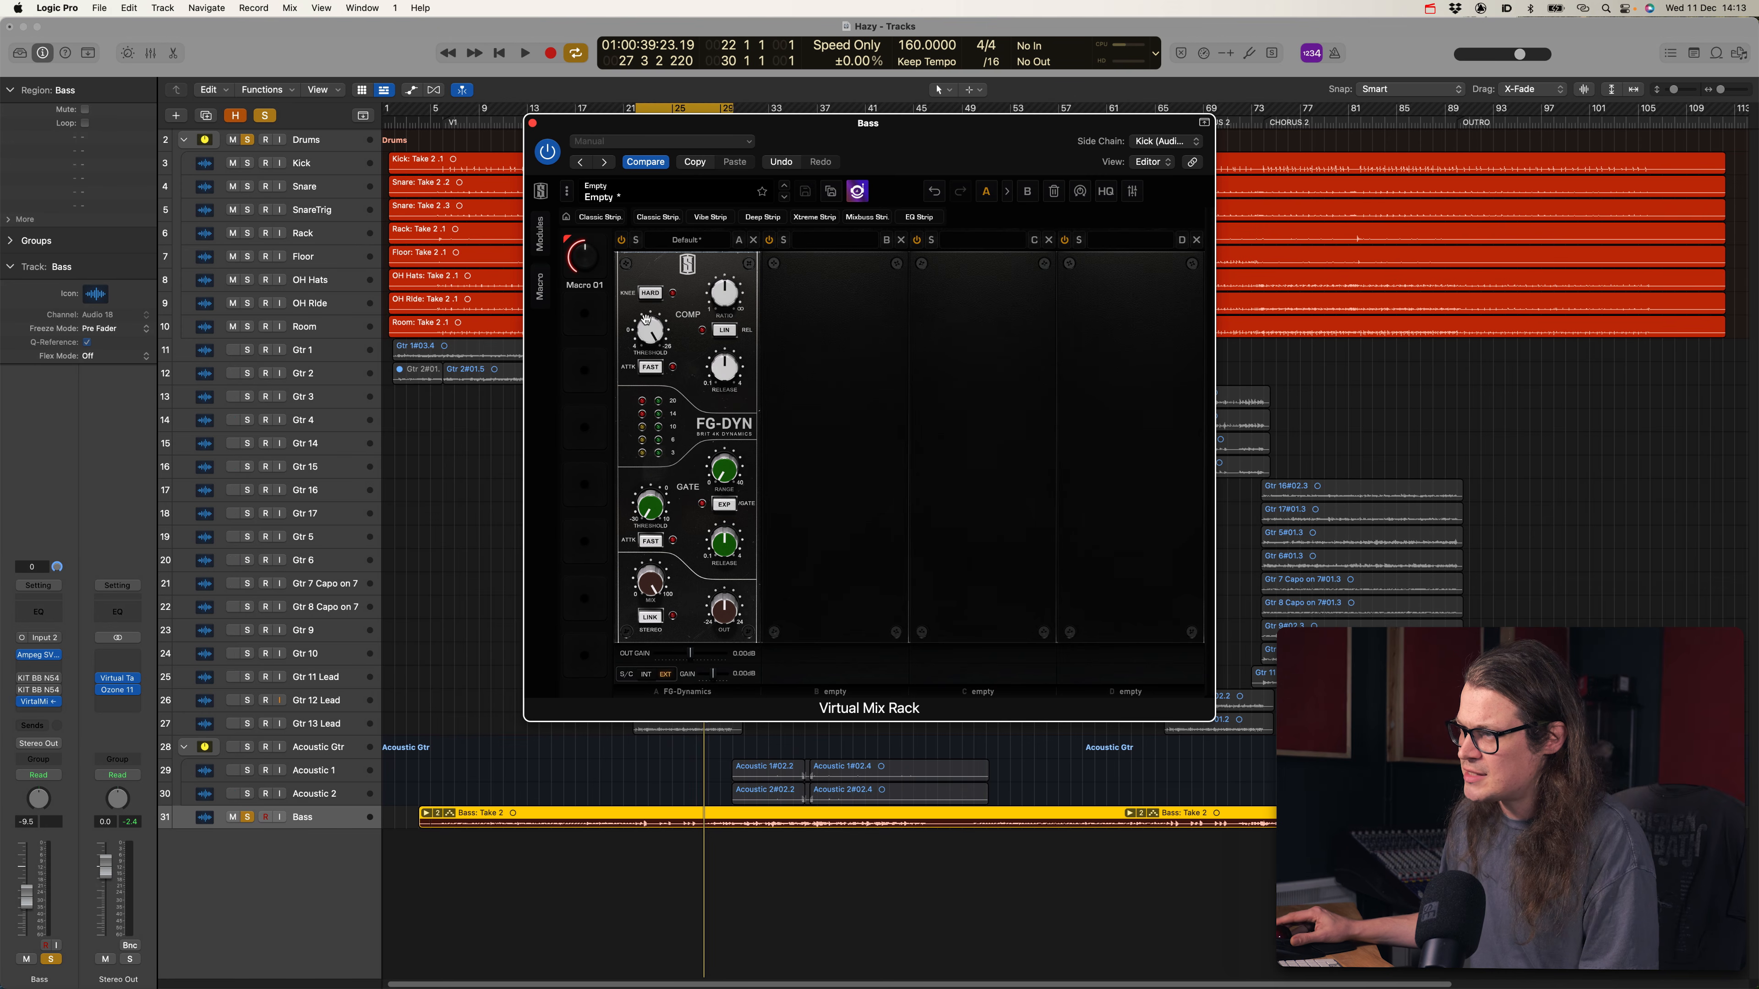
Set the FG-Dynamics compressor threshold to -26 dB and adjust its ratio while auditioning the bass
mouse_move(650, 332)
left_mouse_down()
mouse_move(653, 393)
mouse_move(653, 344)
left_mouse_up()
key("space")
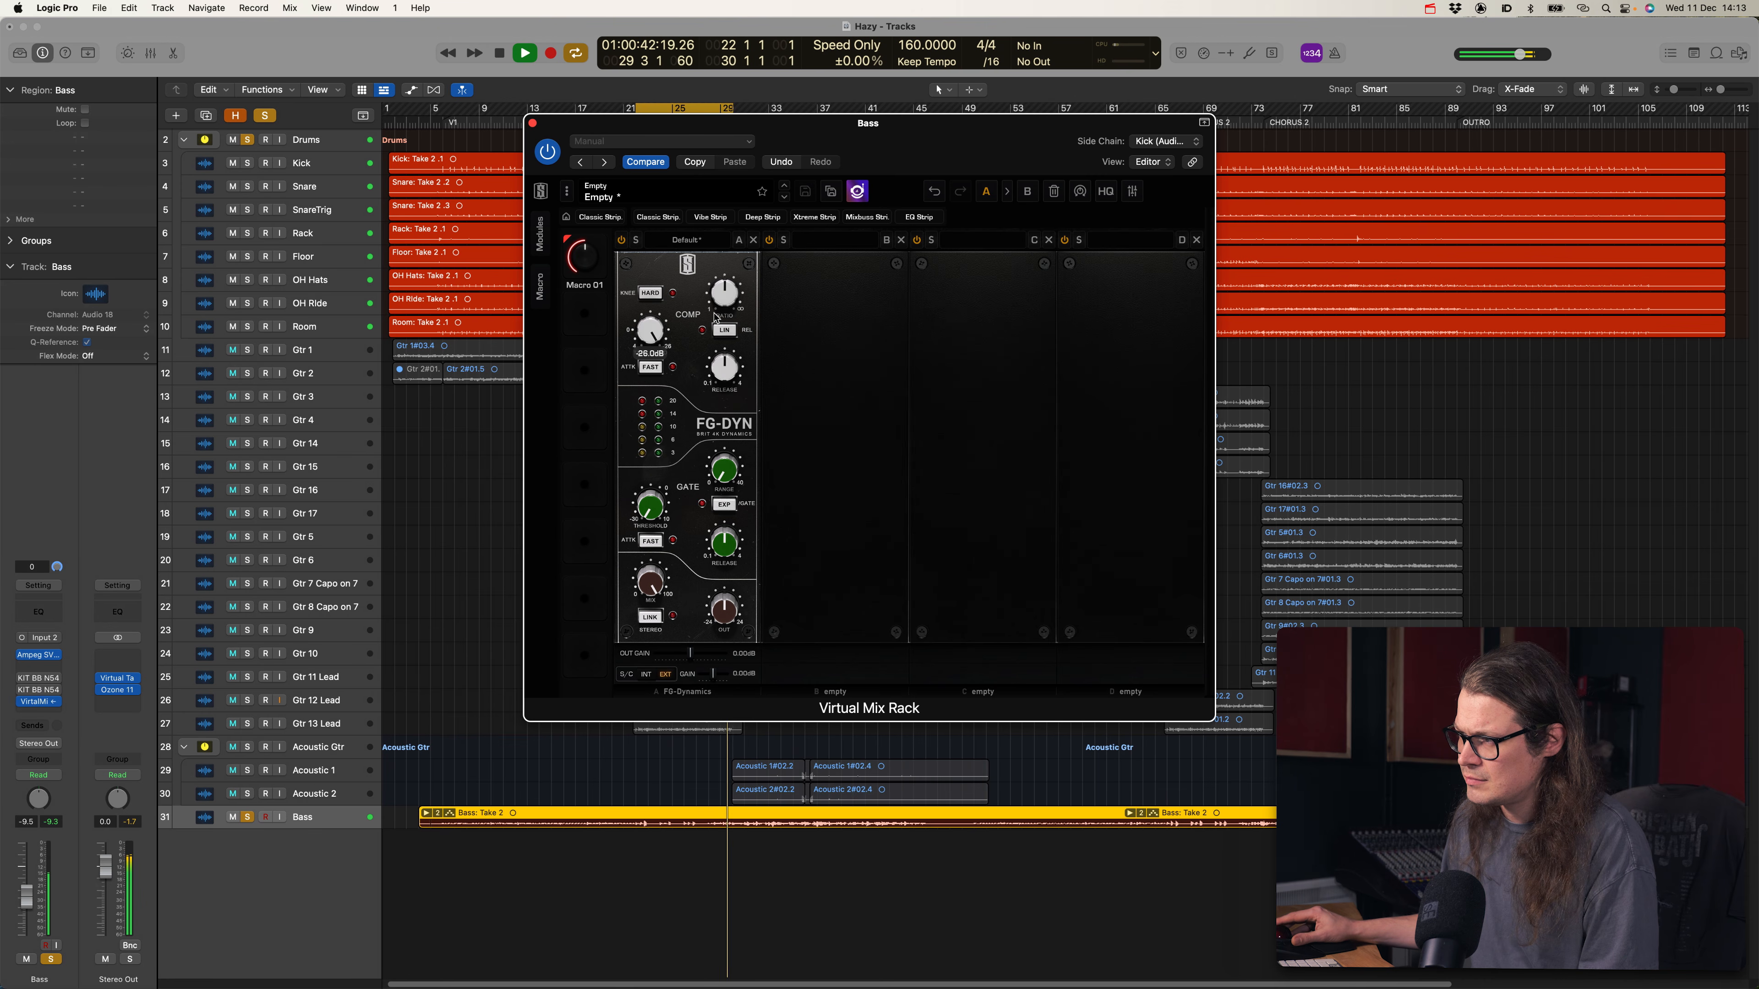
left_click_drag(725, 283, 725, 281)
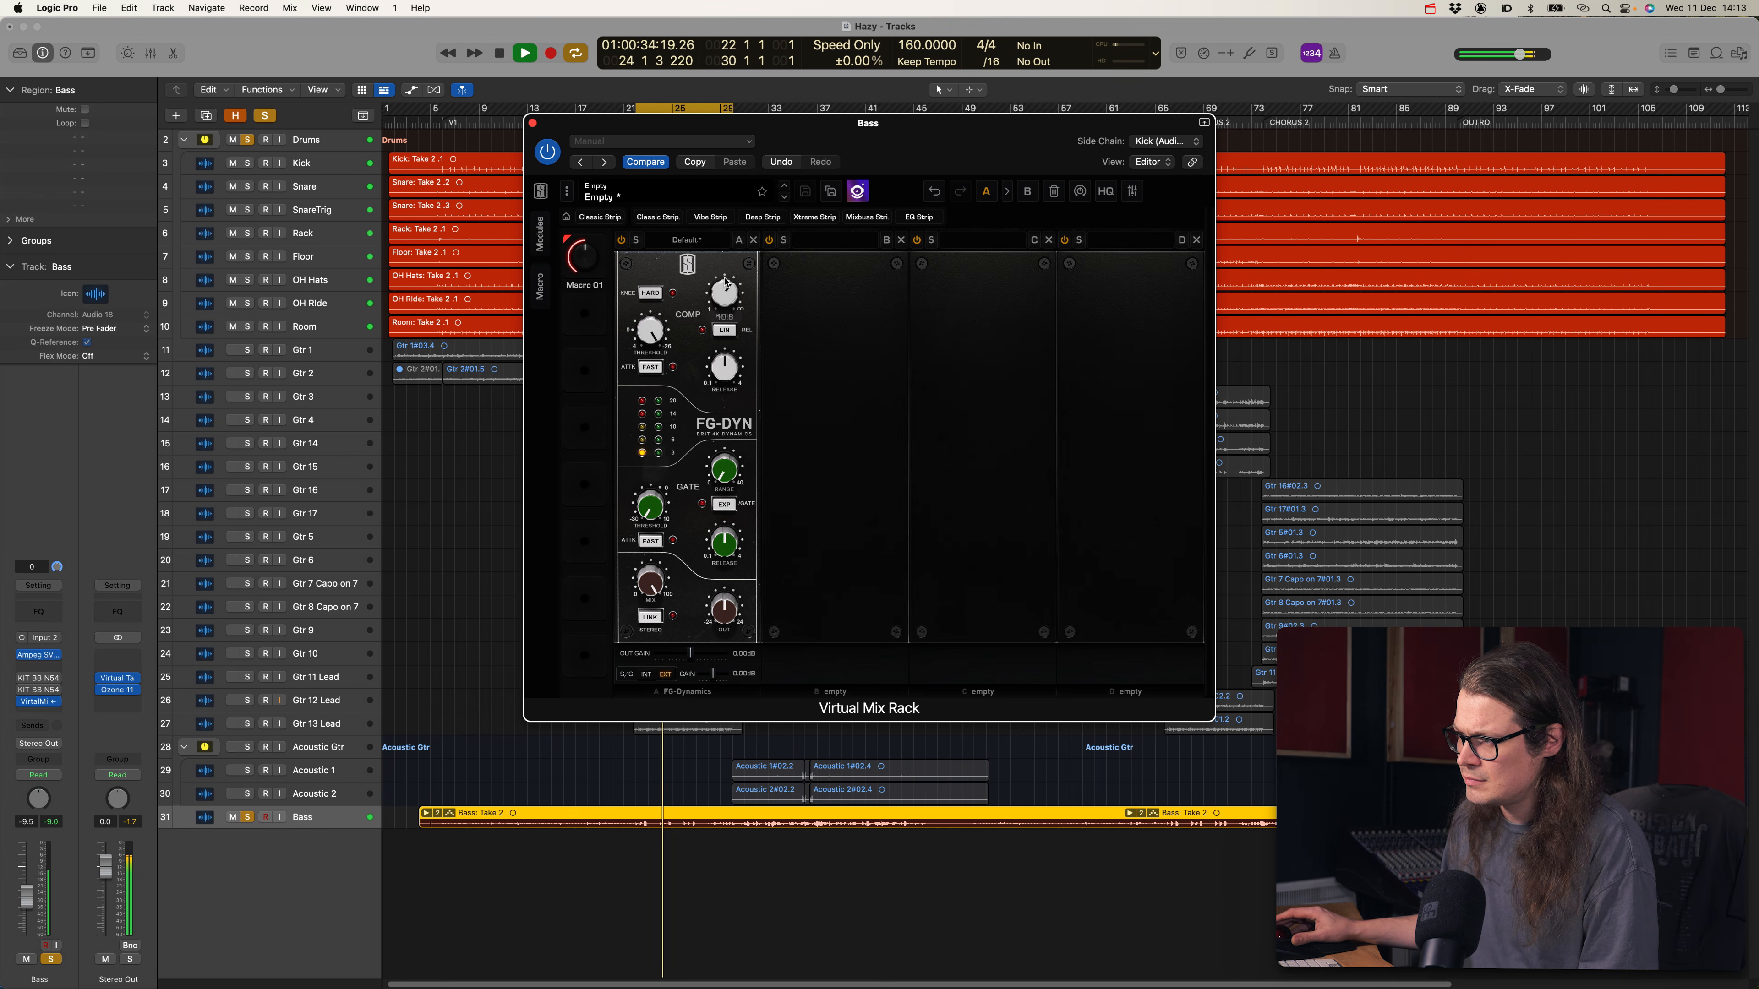
key("space")
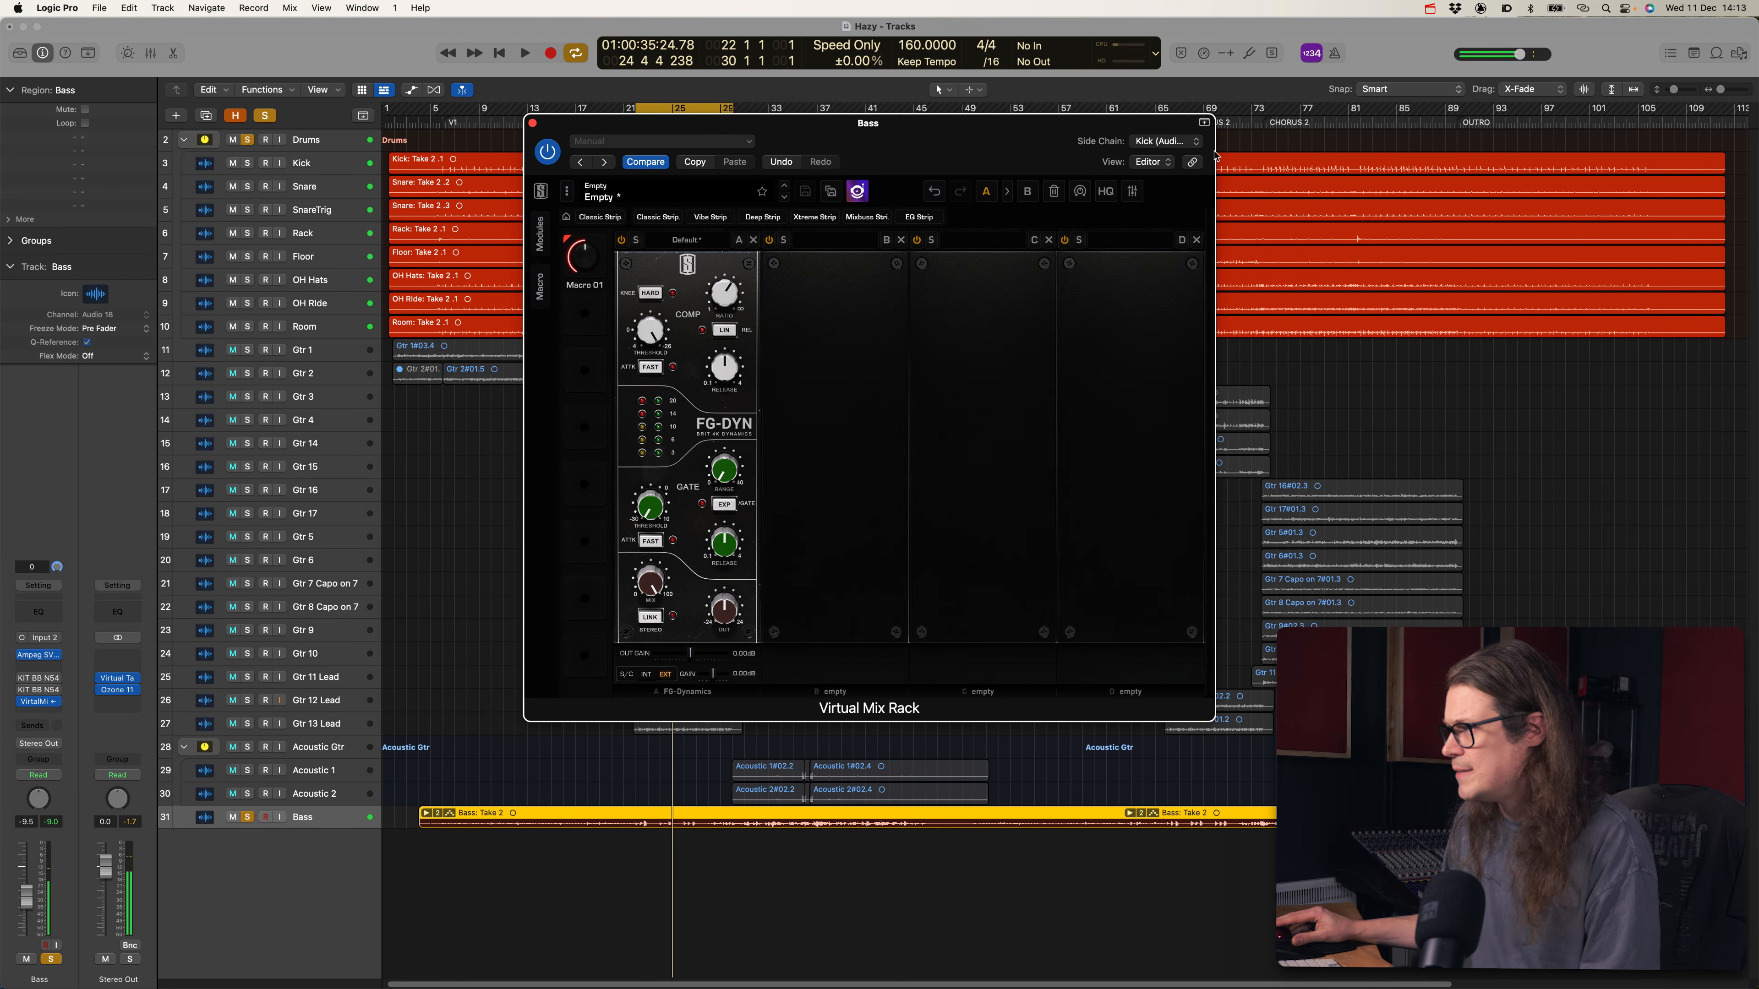
Change the side-chain source to Snare (Audio 11) and audition the bass, raising the external side-chain gain to about +7.6 dB
left_click(1195, 141)
mouse_move(1177, 98)
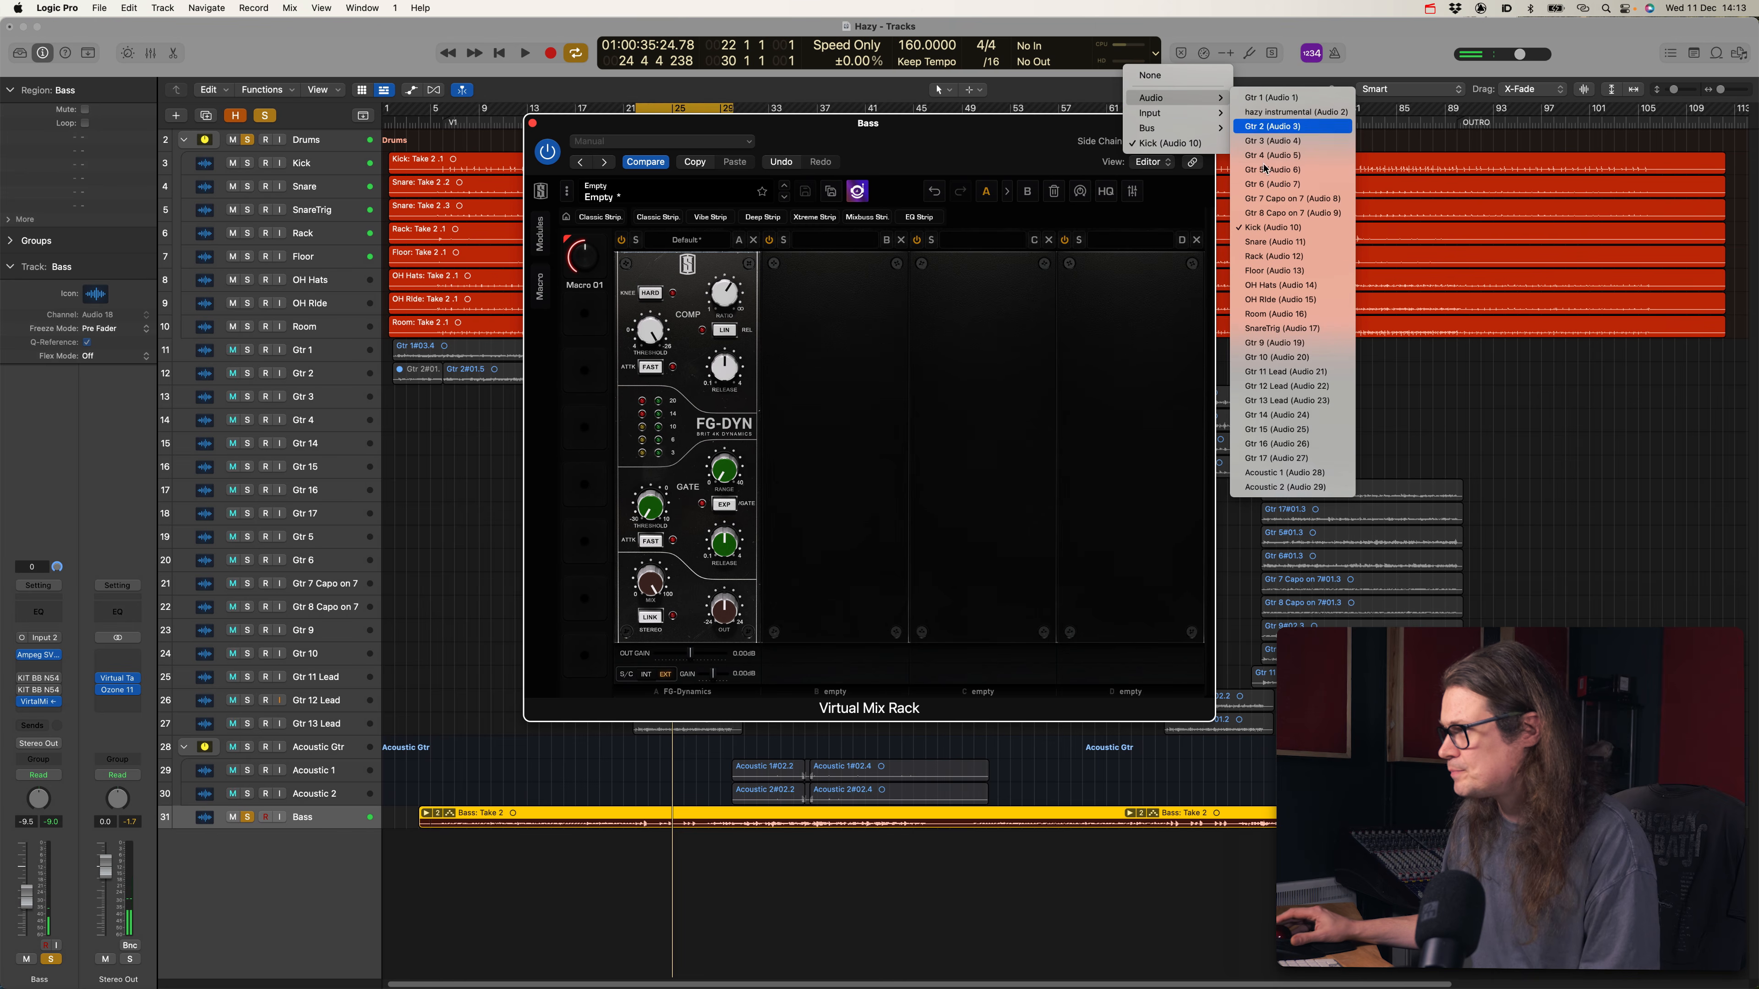
left_click(1275, 241)
key("space")
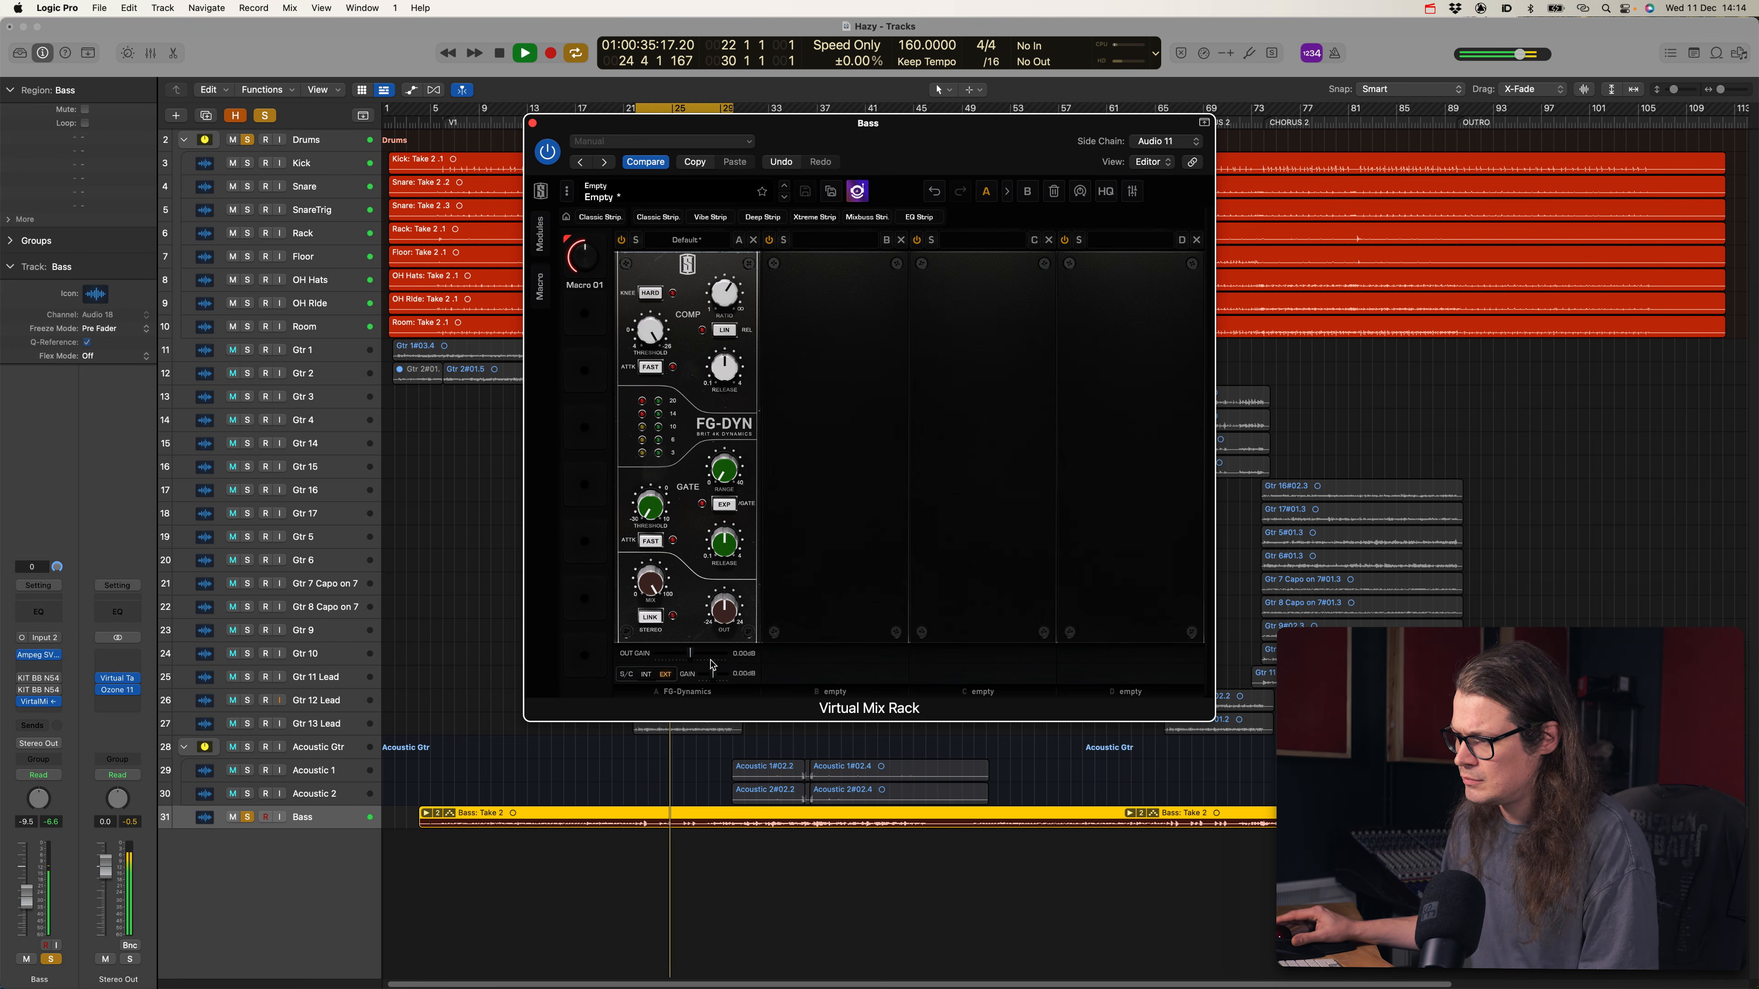
key("space")
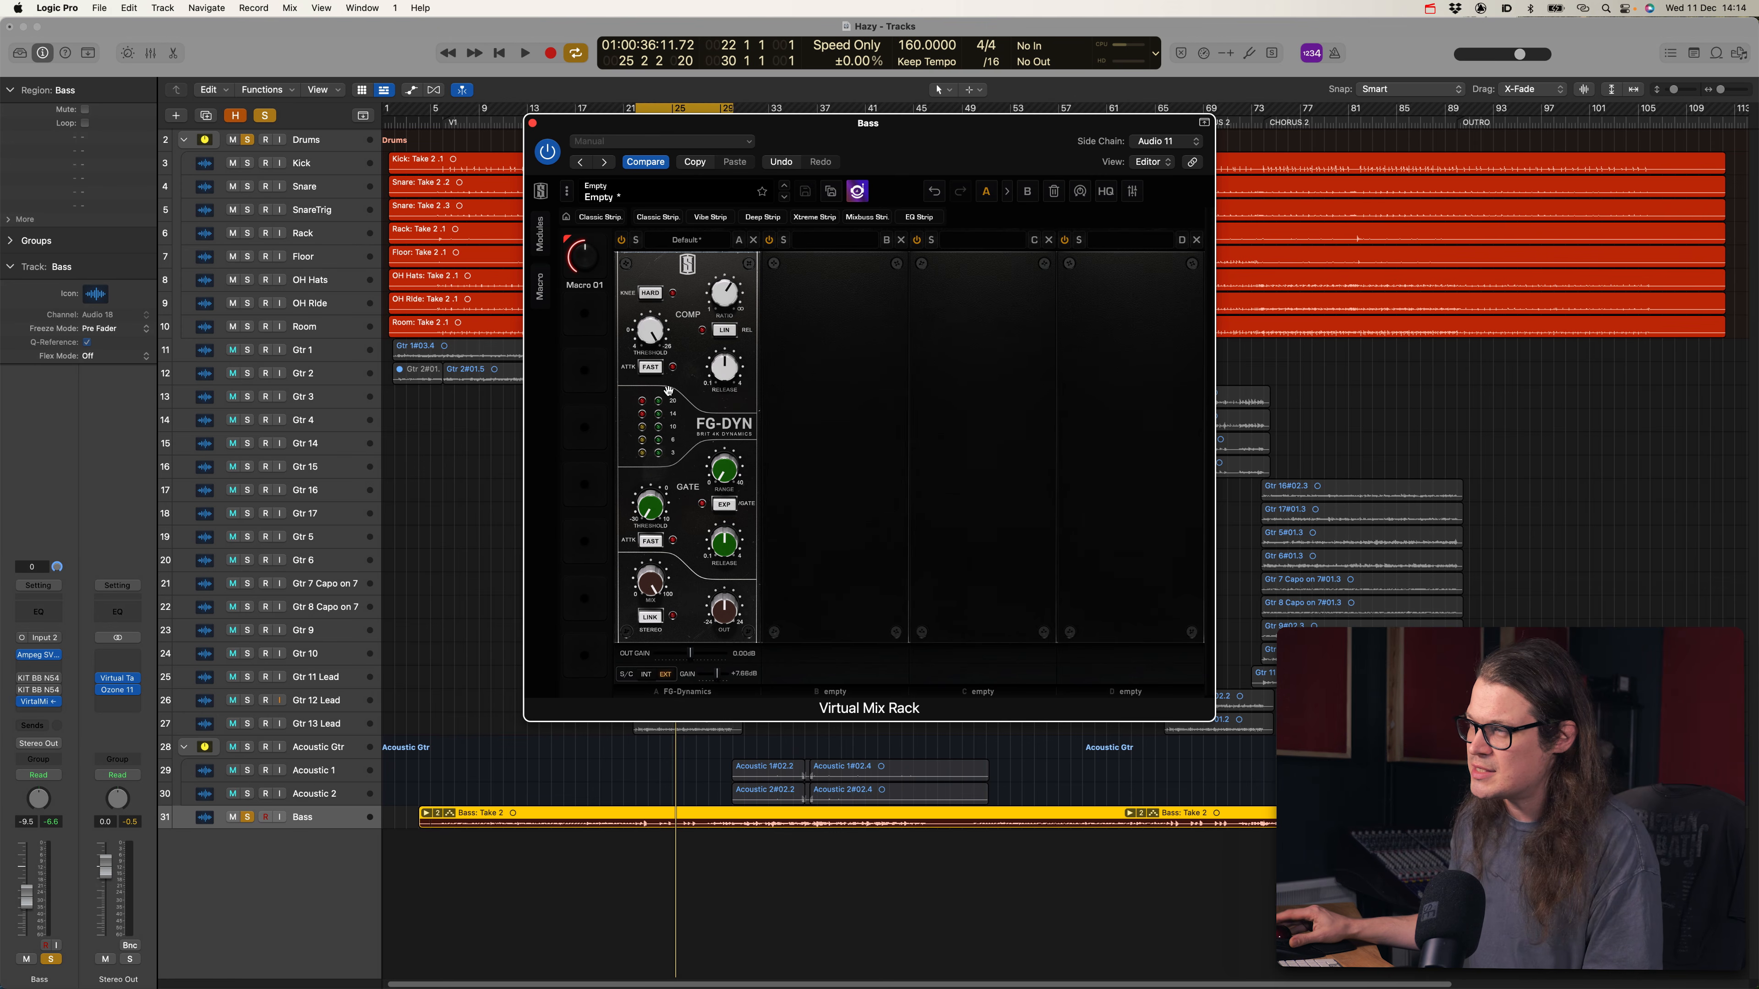
During playback, raise the side-chain gain to about +23 dB and shorten the compressor release to about 0.1 s, finishing on the internal side chain
key("space")
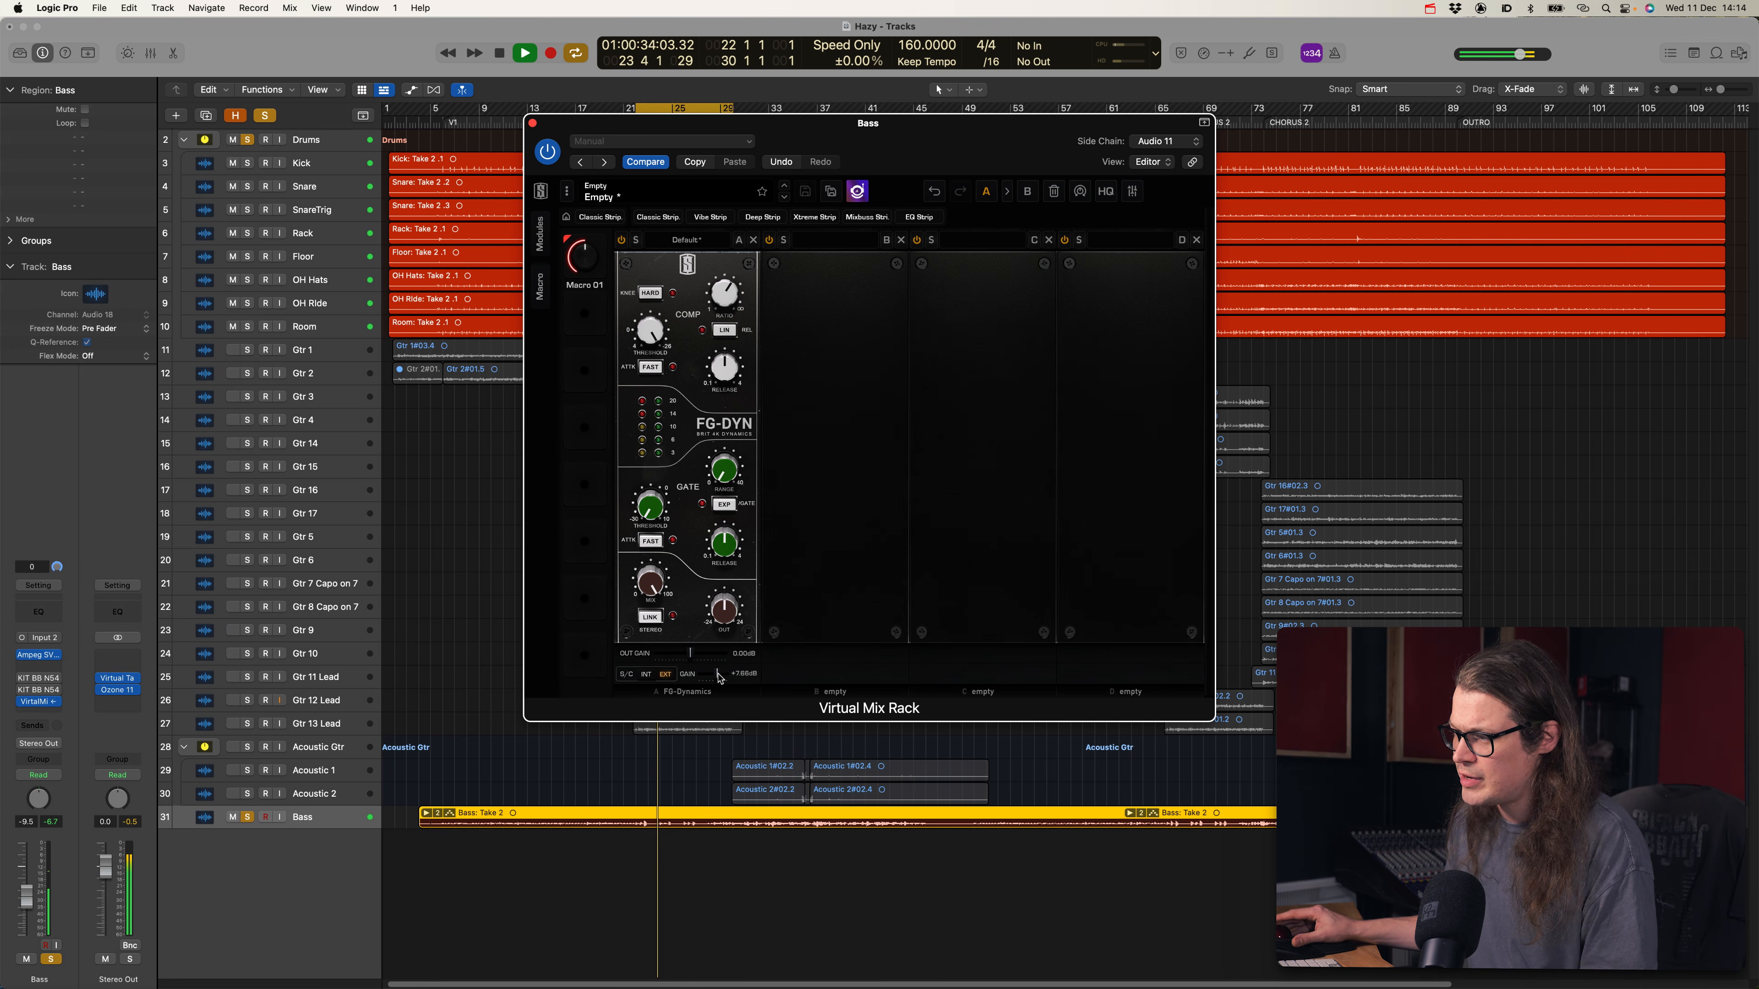
left_click_drag(717, 676, 728, 680)
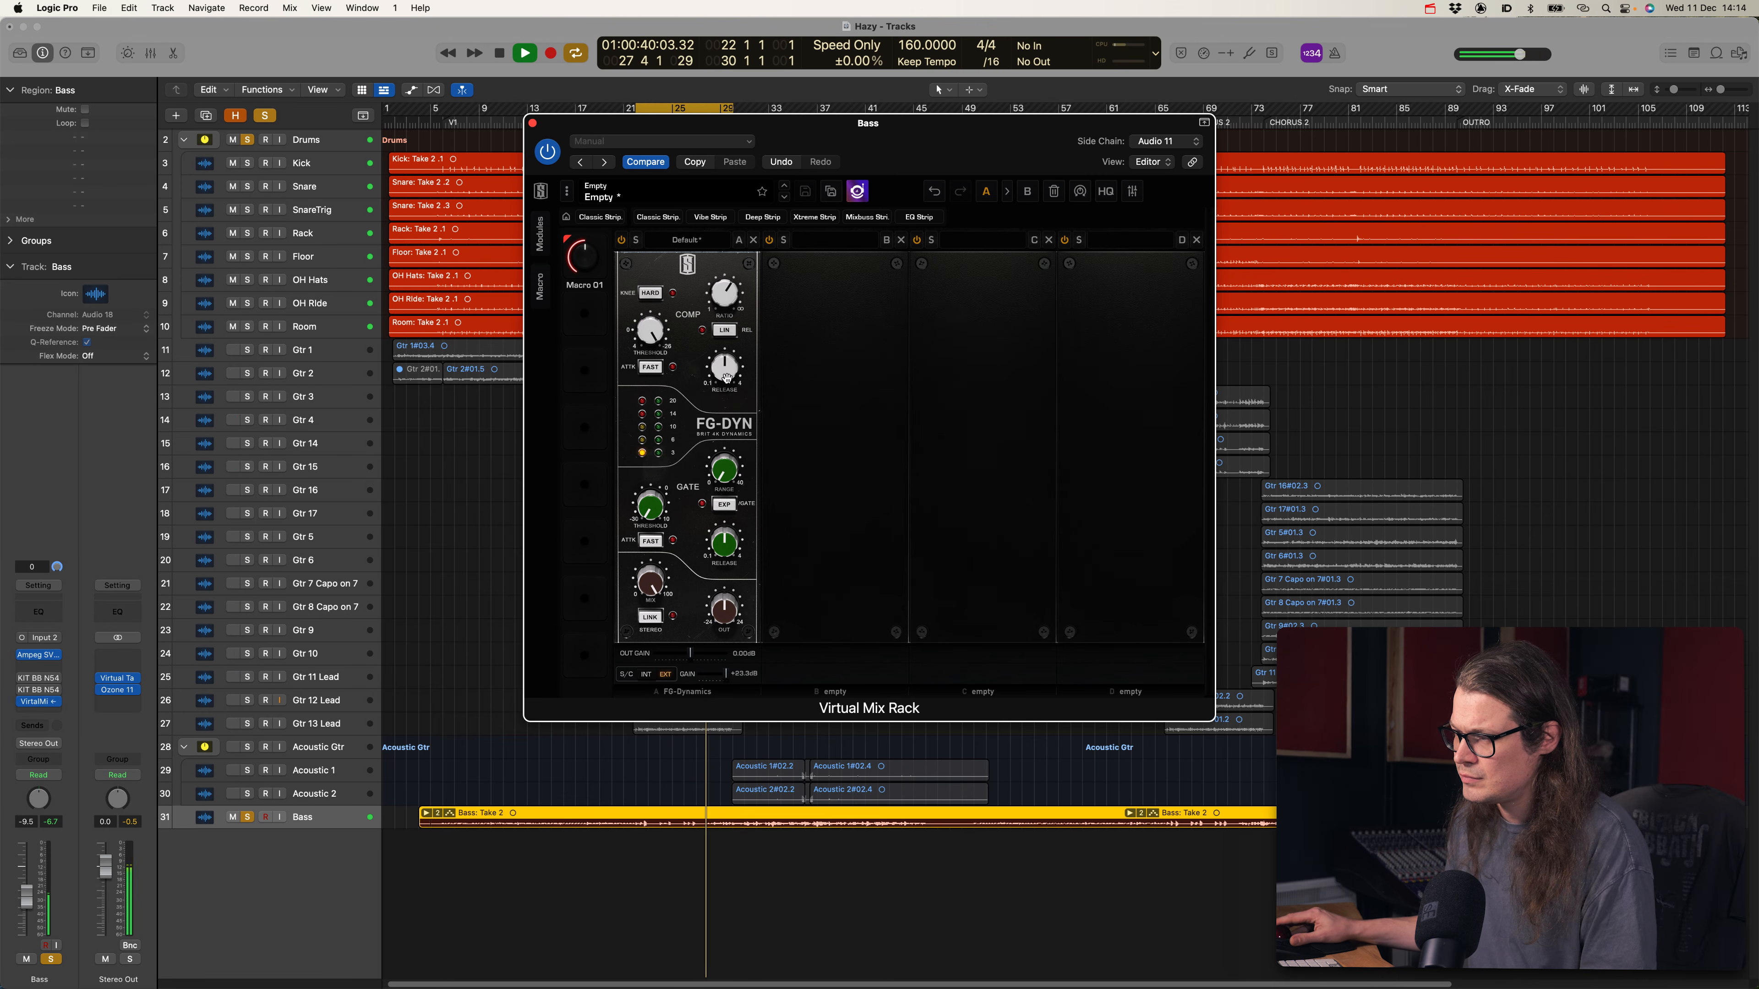
left_click_drag(725, 369, 724, 438)
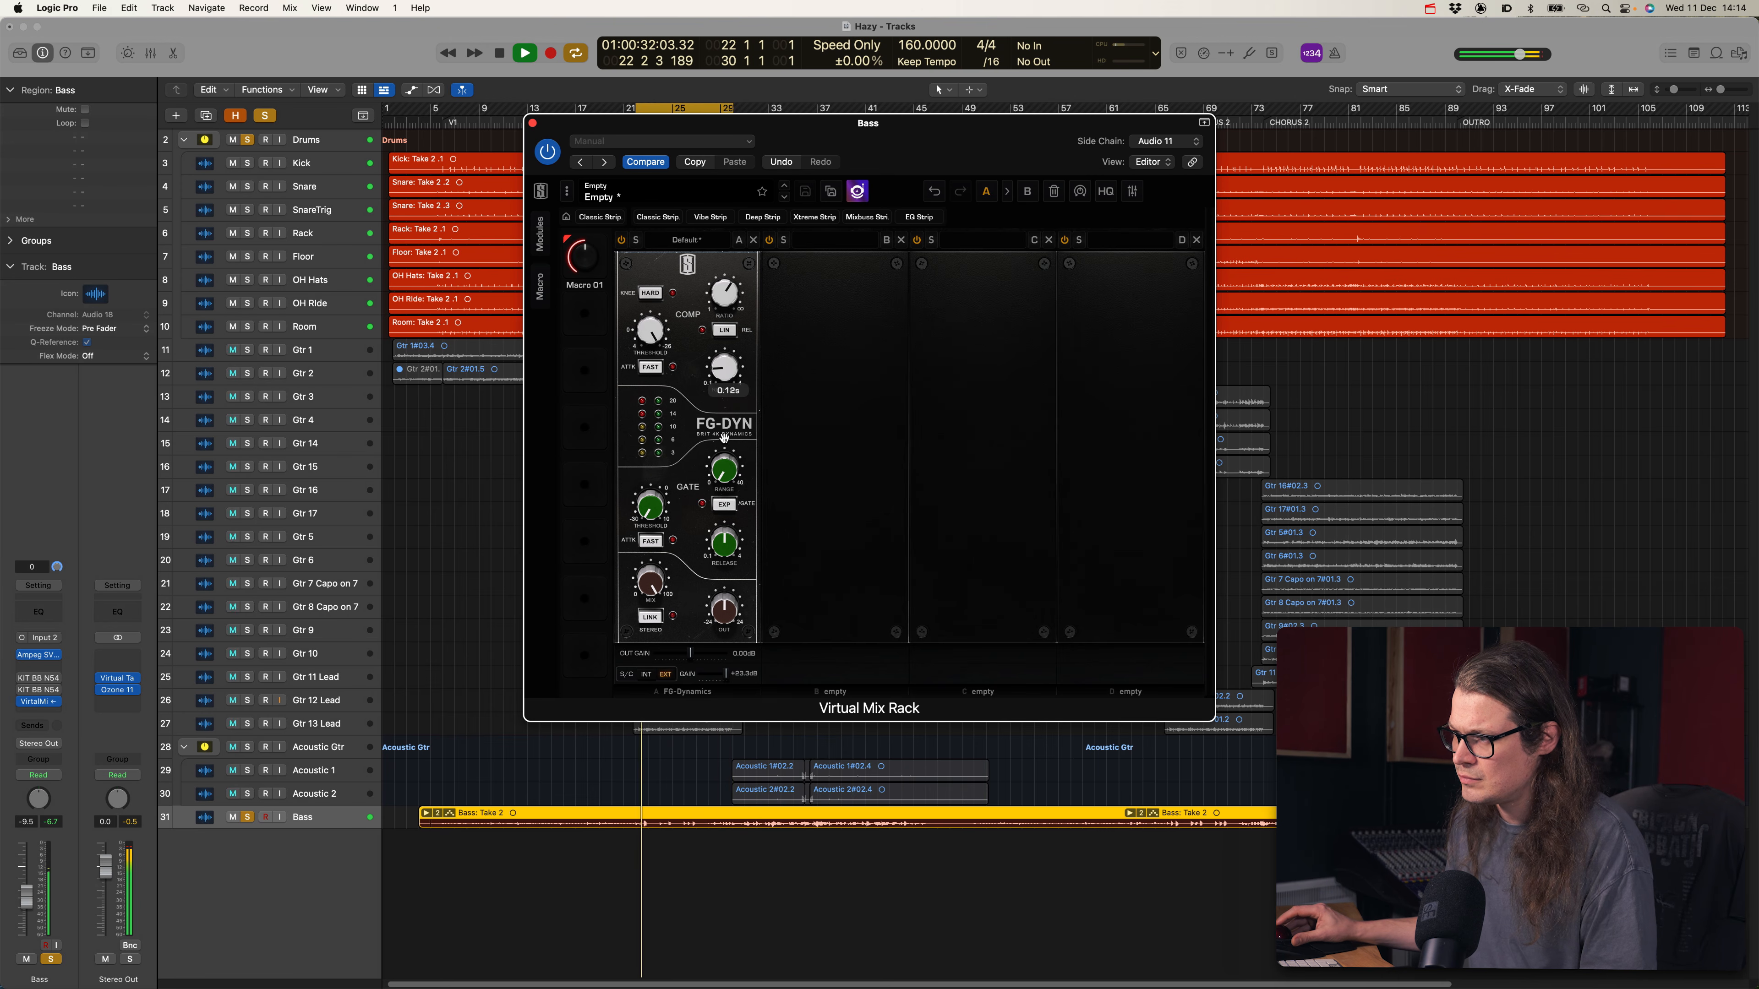
key("space")
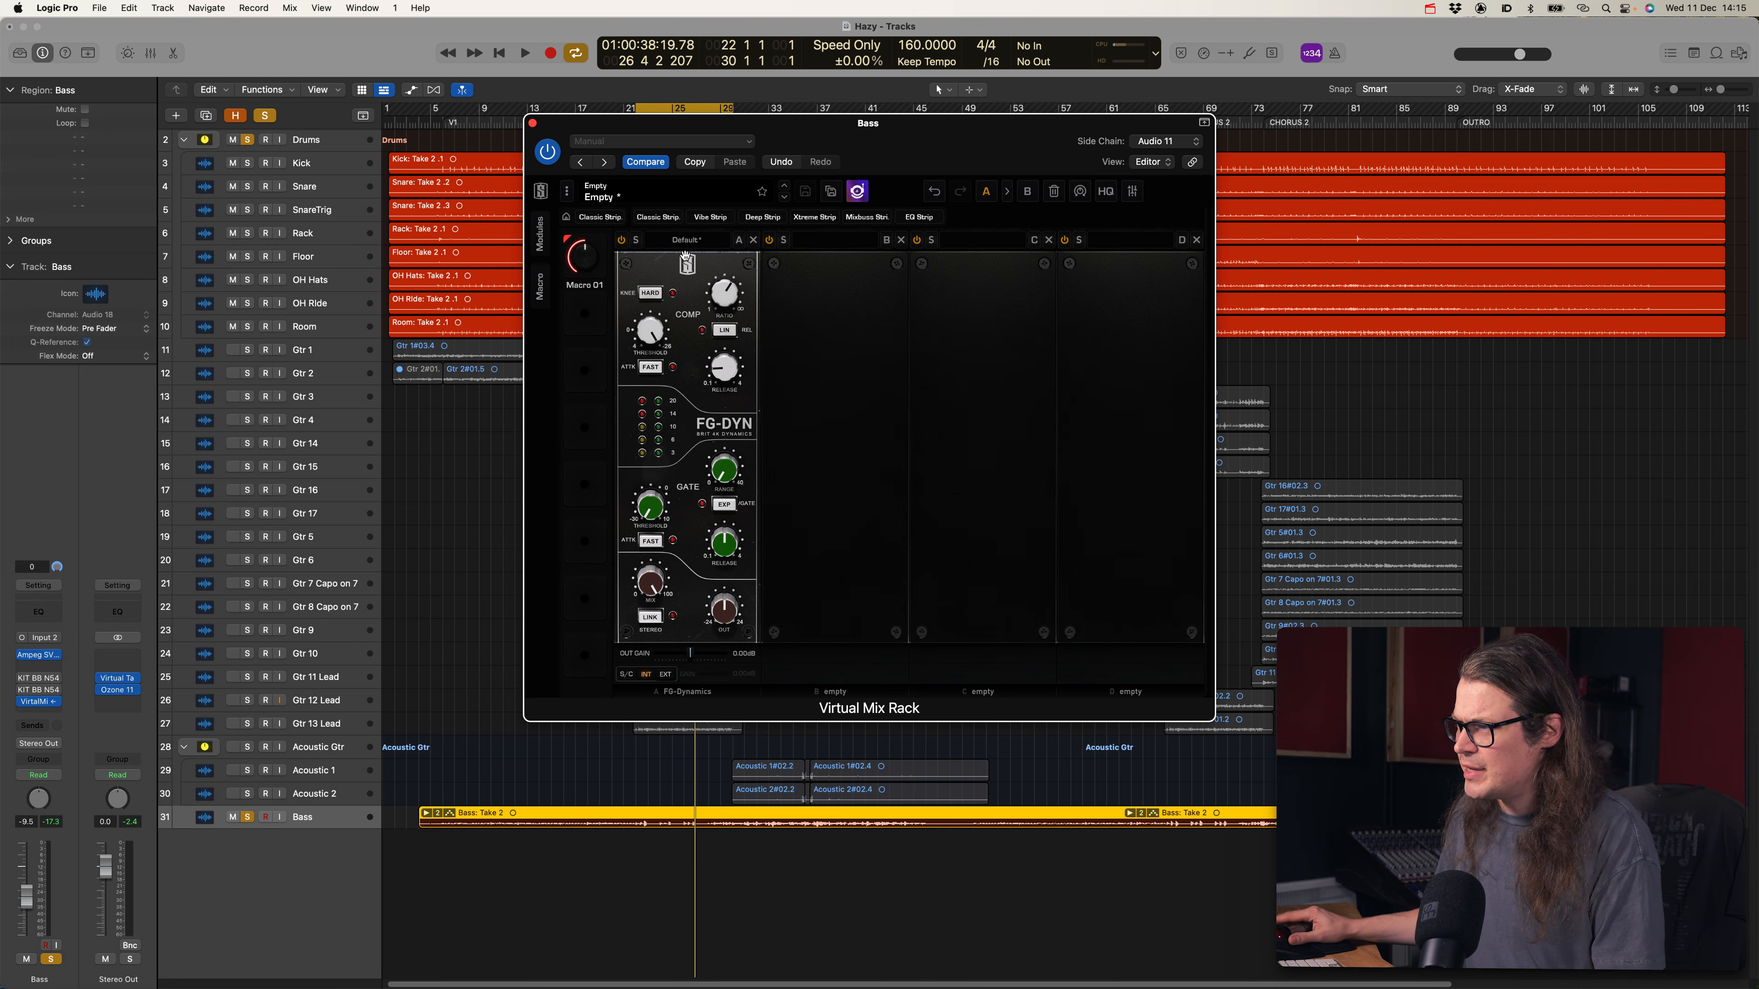
Add an FG-116 from the Dynamics modules after FG-Dynamics, and try an FG-2A in the third slot before removing it
left_click(539, 248)
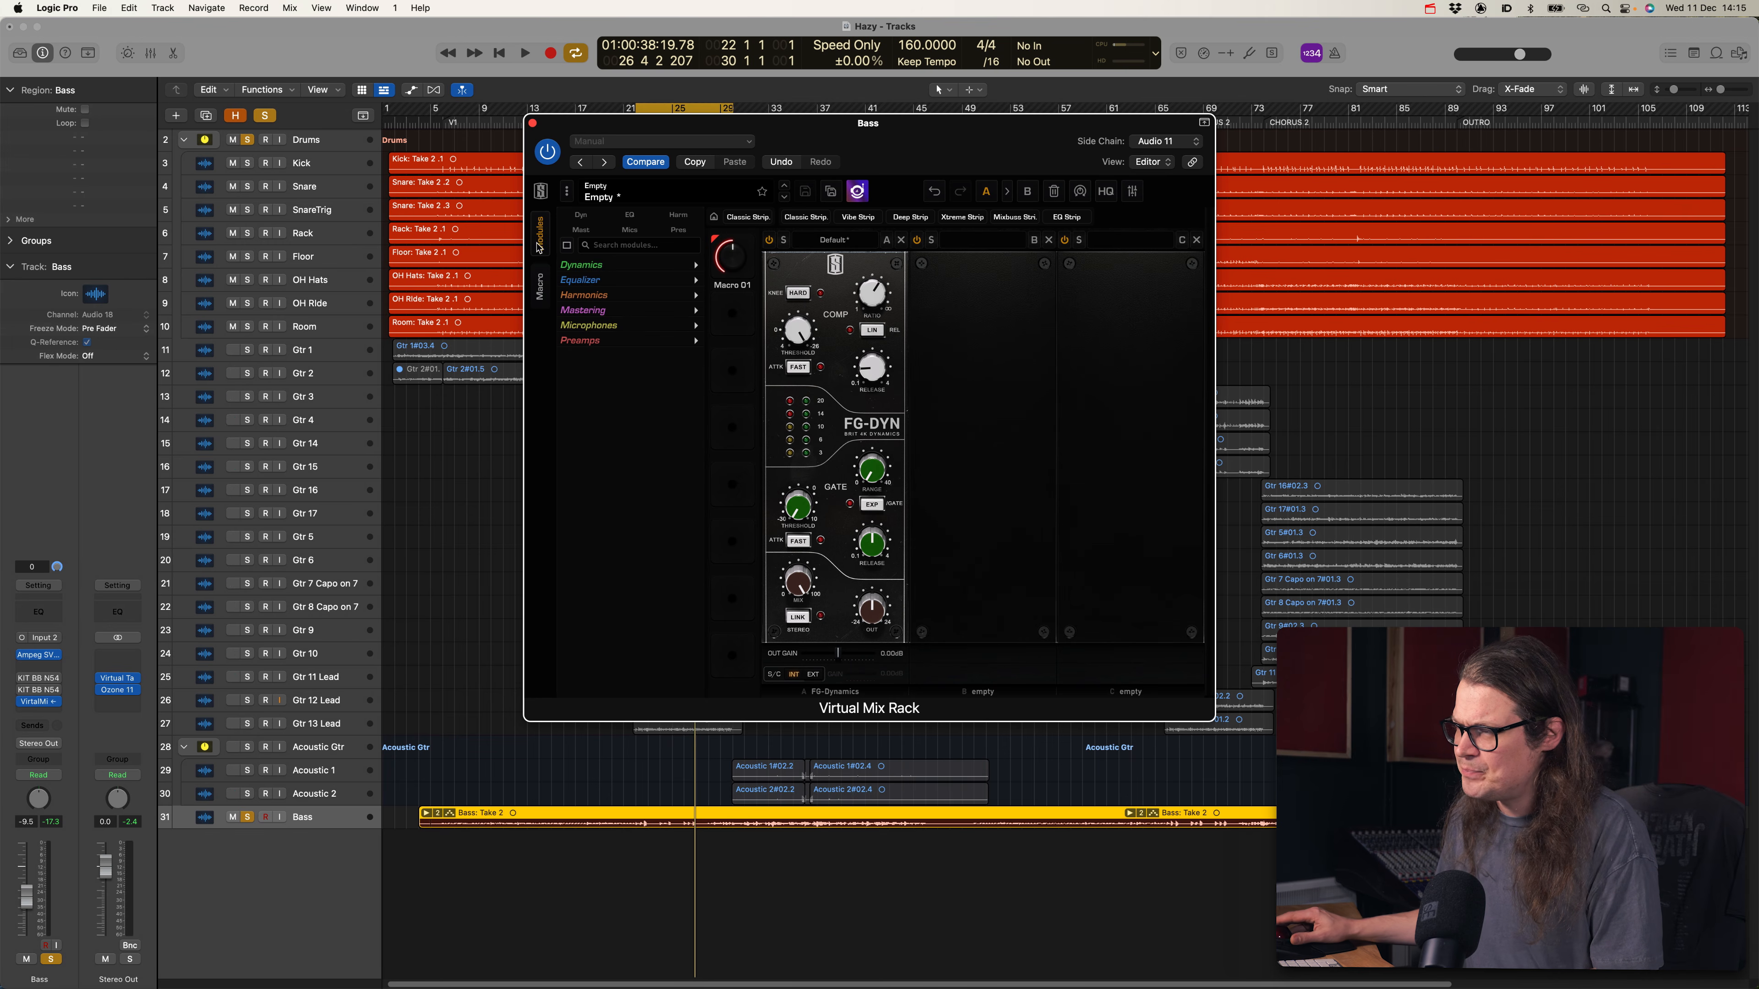
left_click(697, 266)
left_click_drag(596, 296, 962, 444)
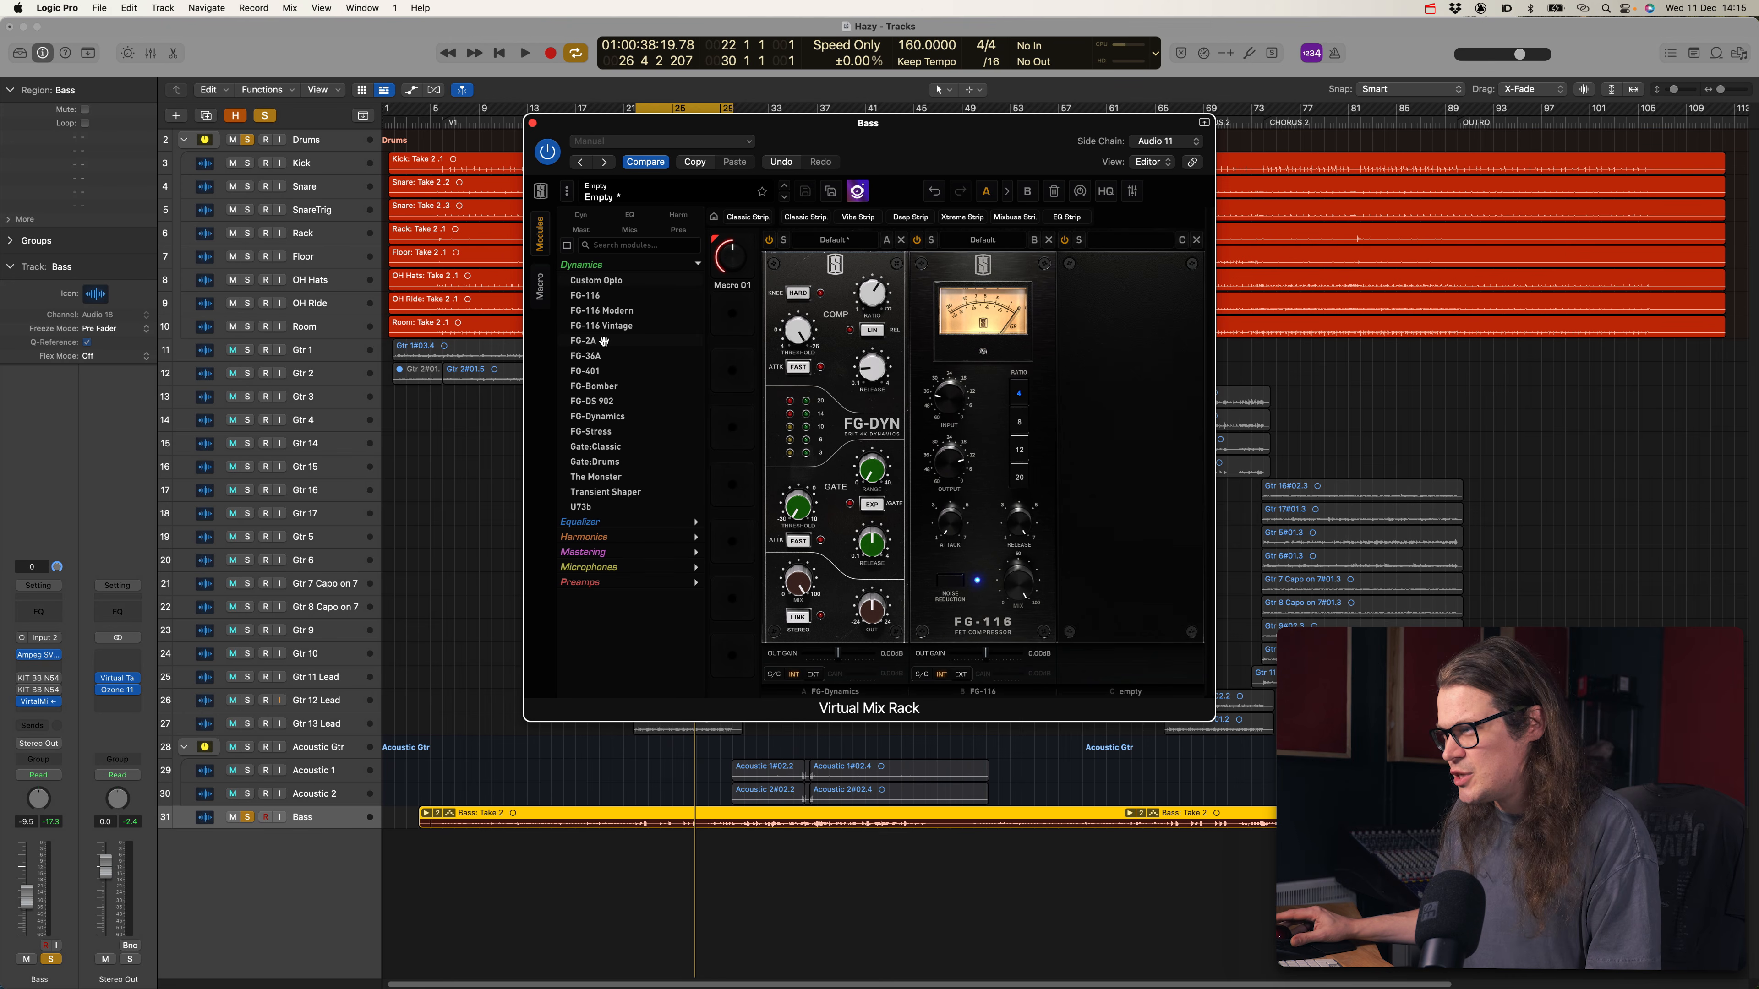
left_click_drag(603, 341, 1112, 392)
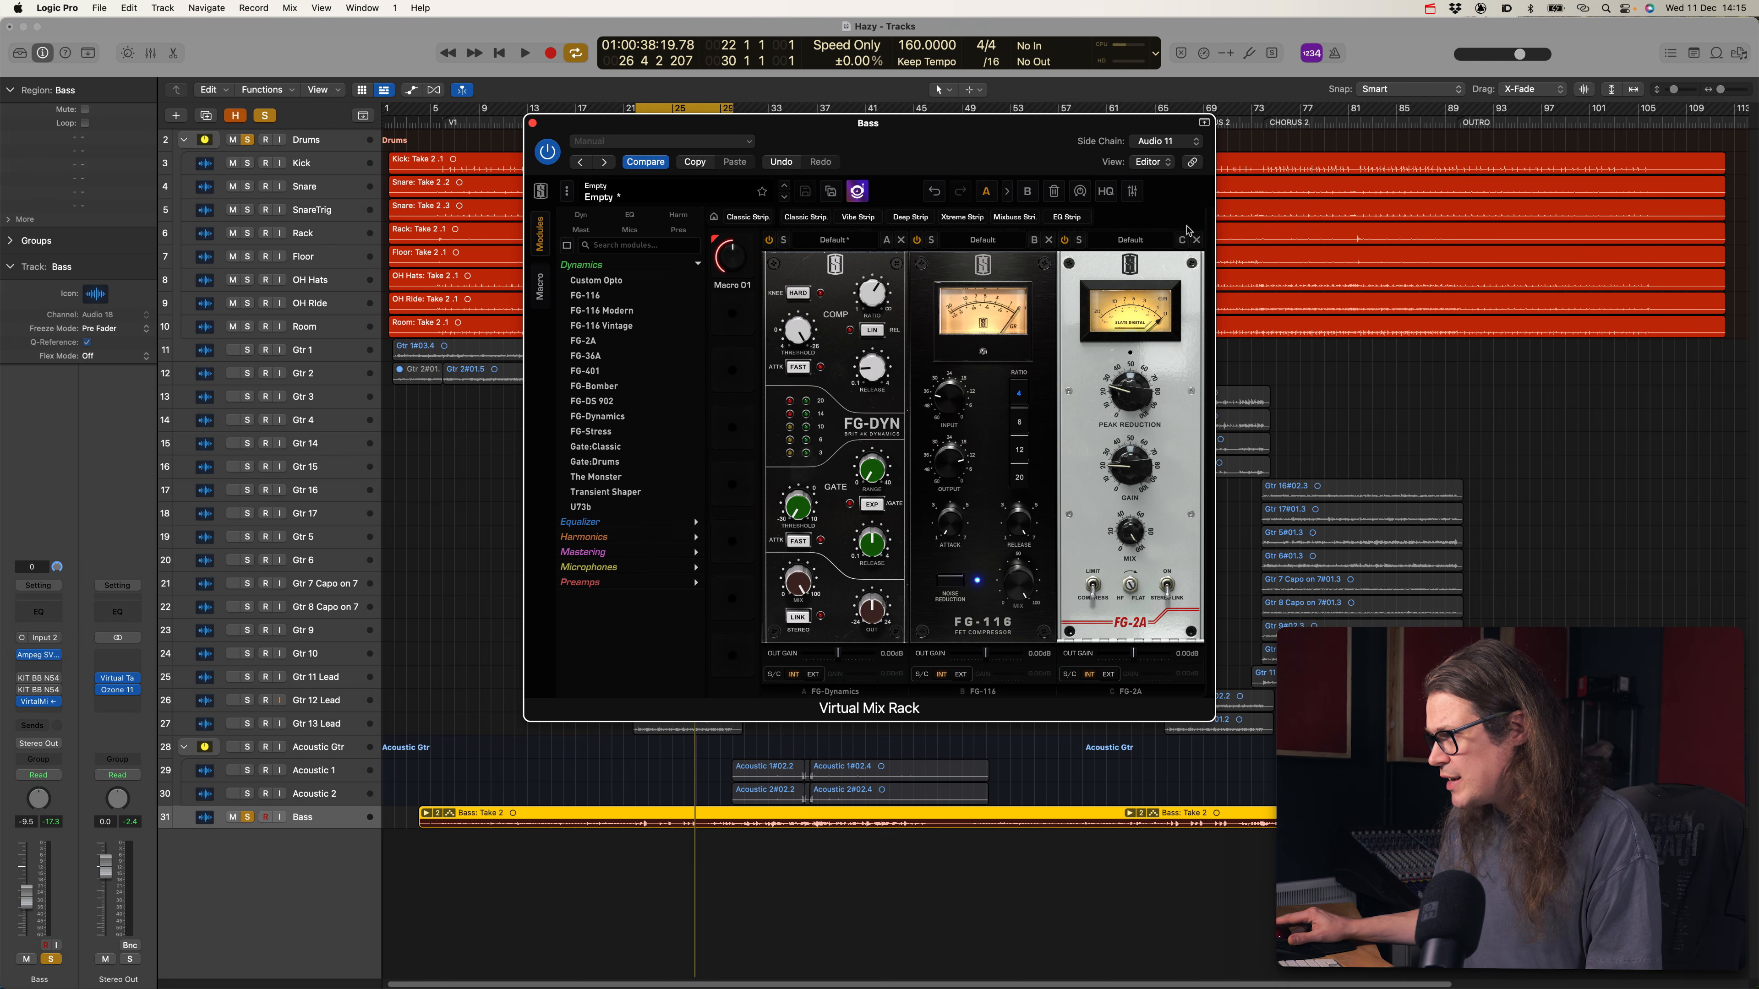
left_click(1196, 239)
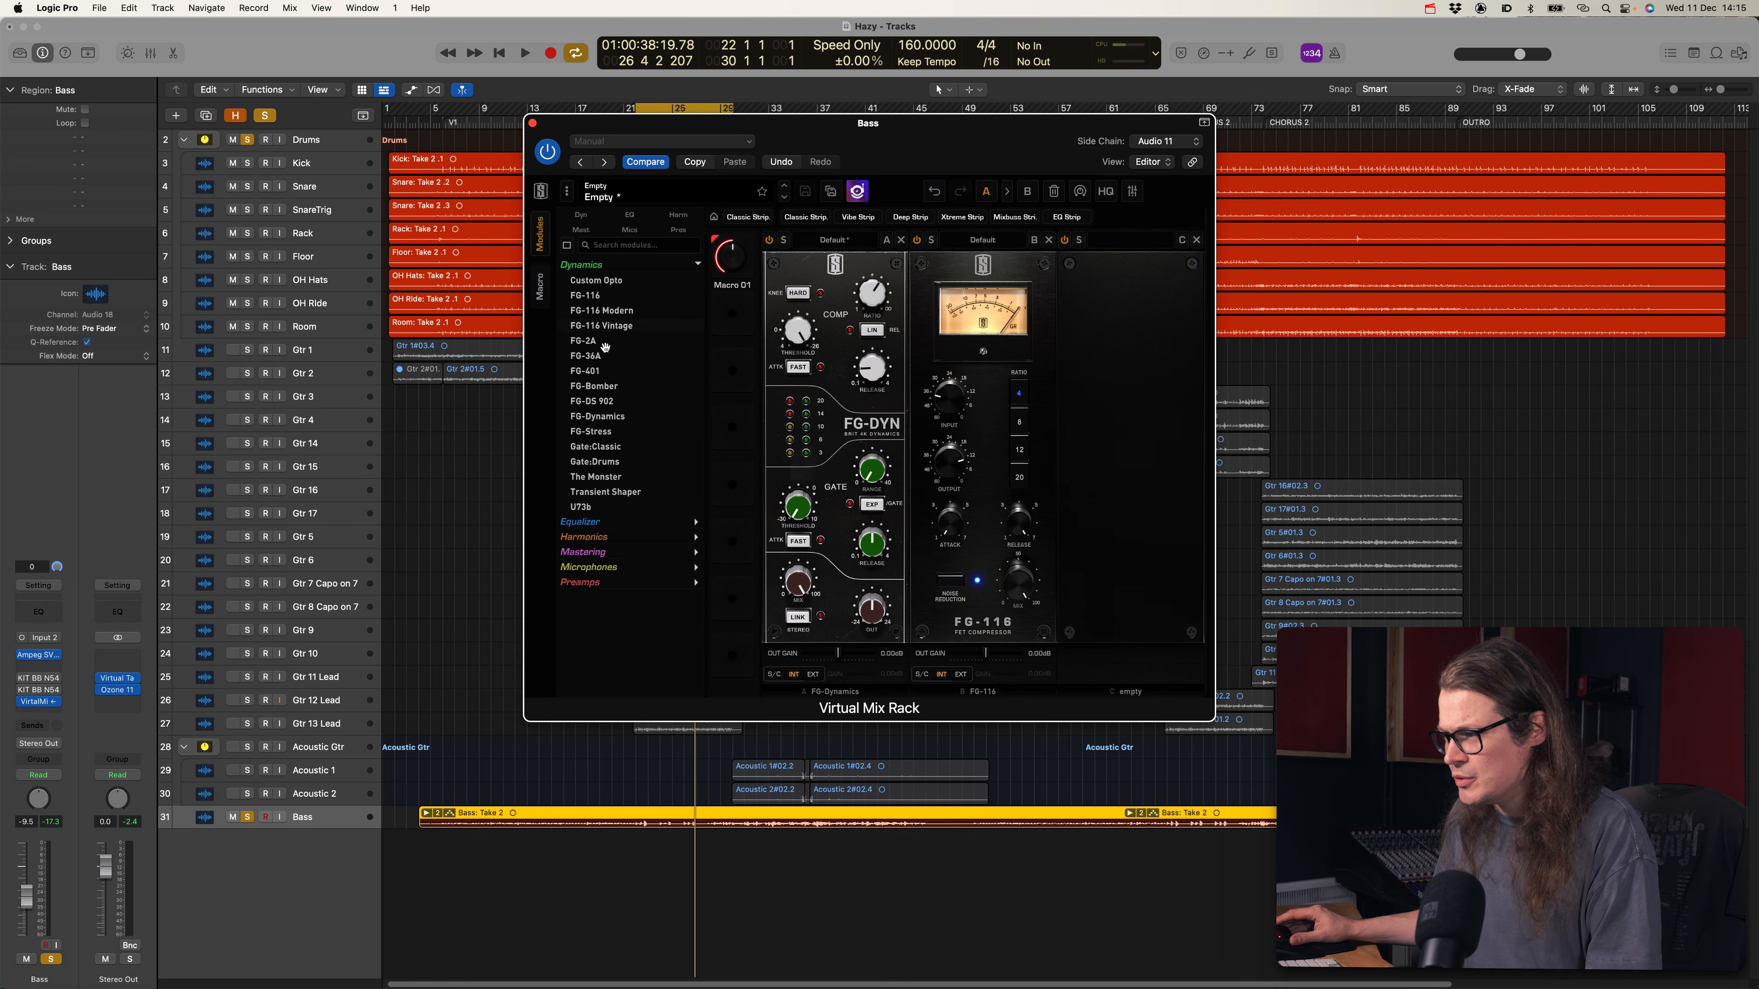
Add the Gate:Drums module, try its upper detection filter at 80 Hz and reset it, moving the module ahead of FG-Dynamics
left_click_drag(607, 463, 1127, 464)
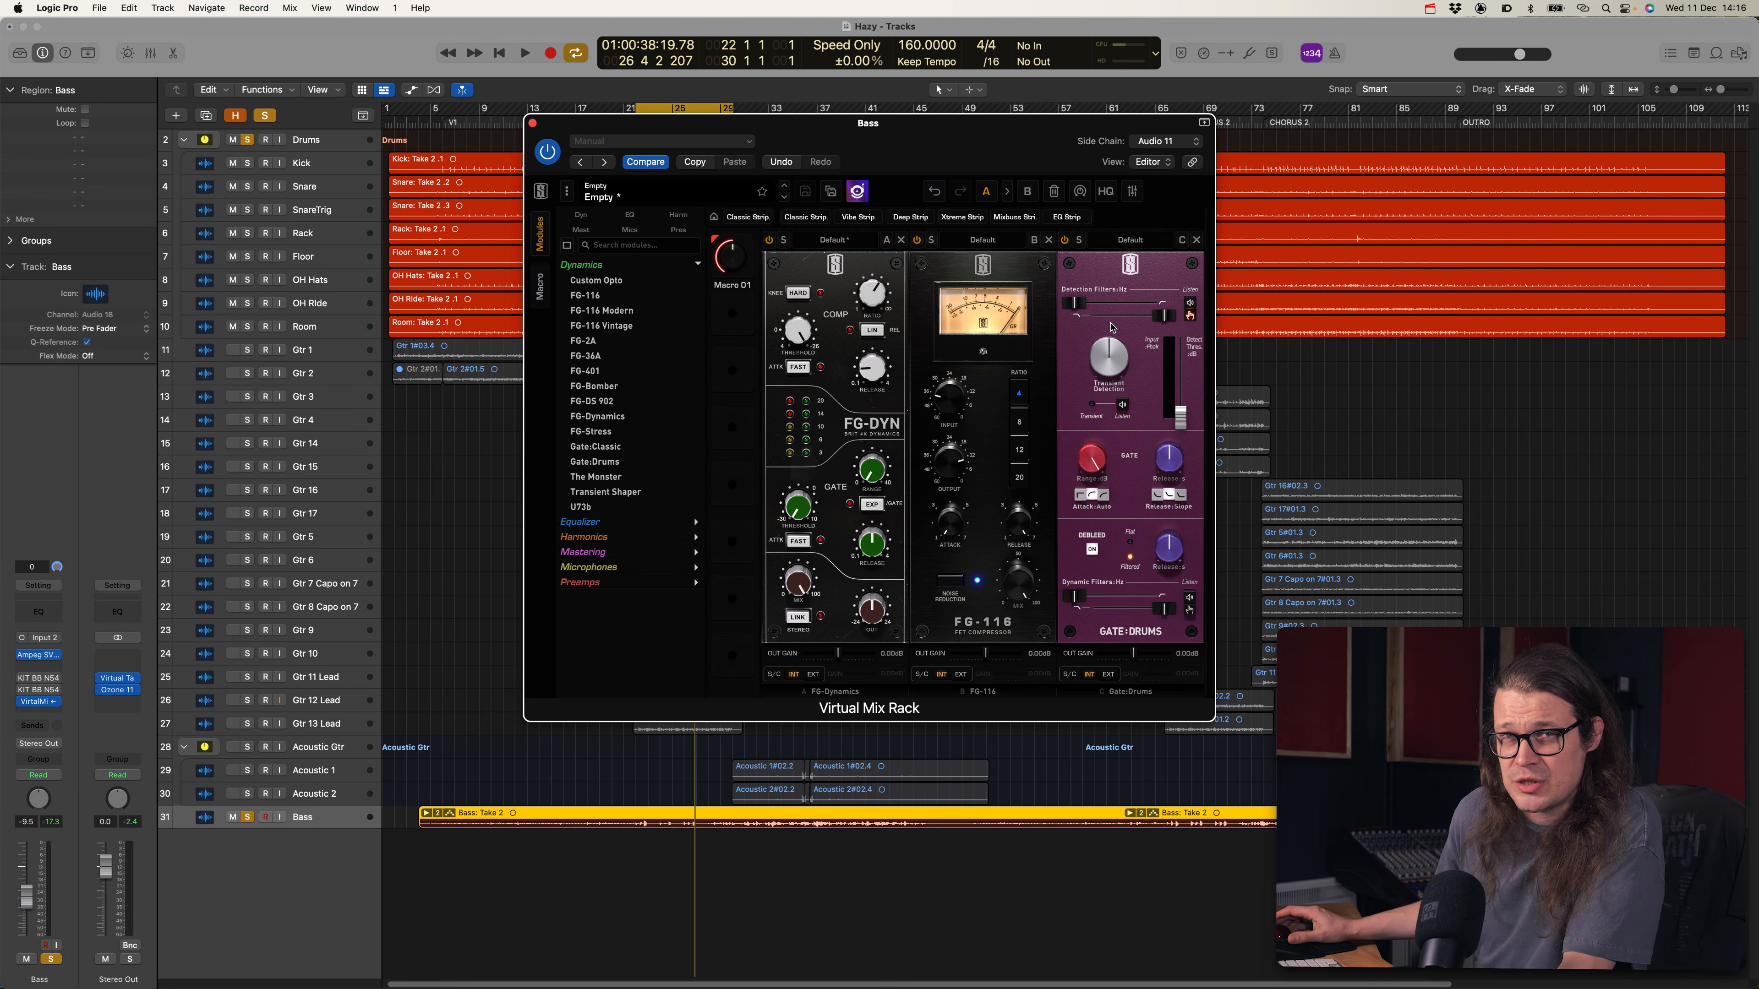
left_click_drag(1163, 316, 936, 326)
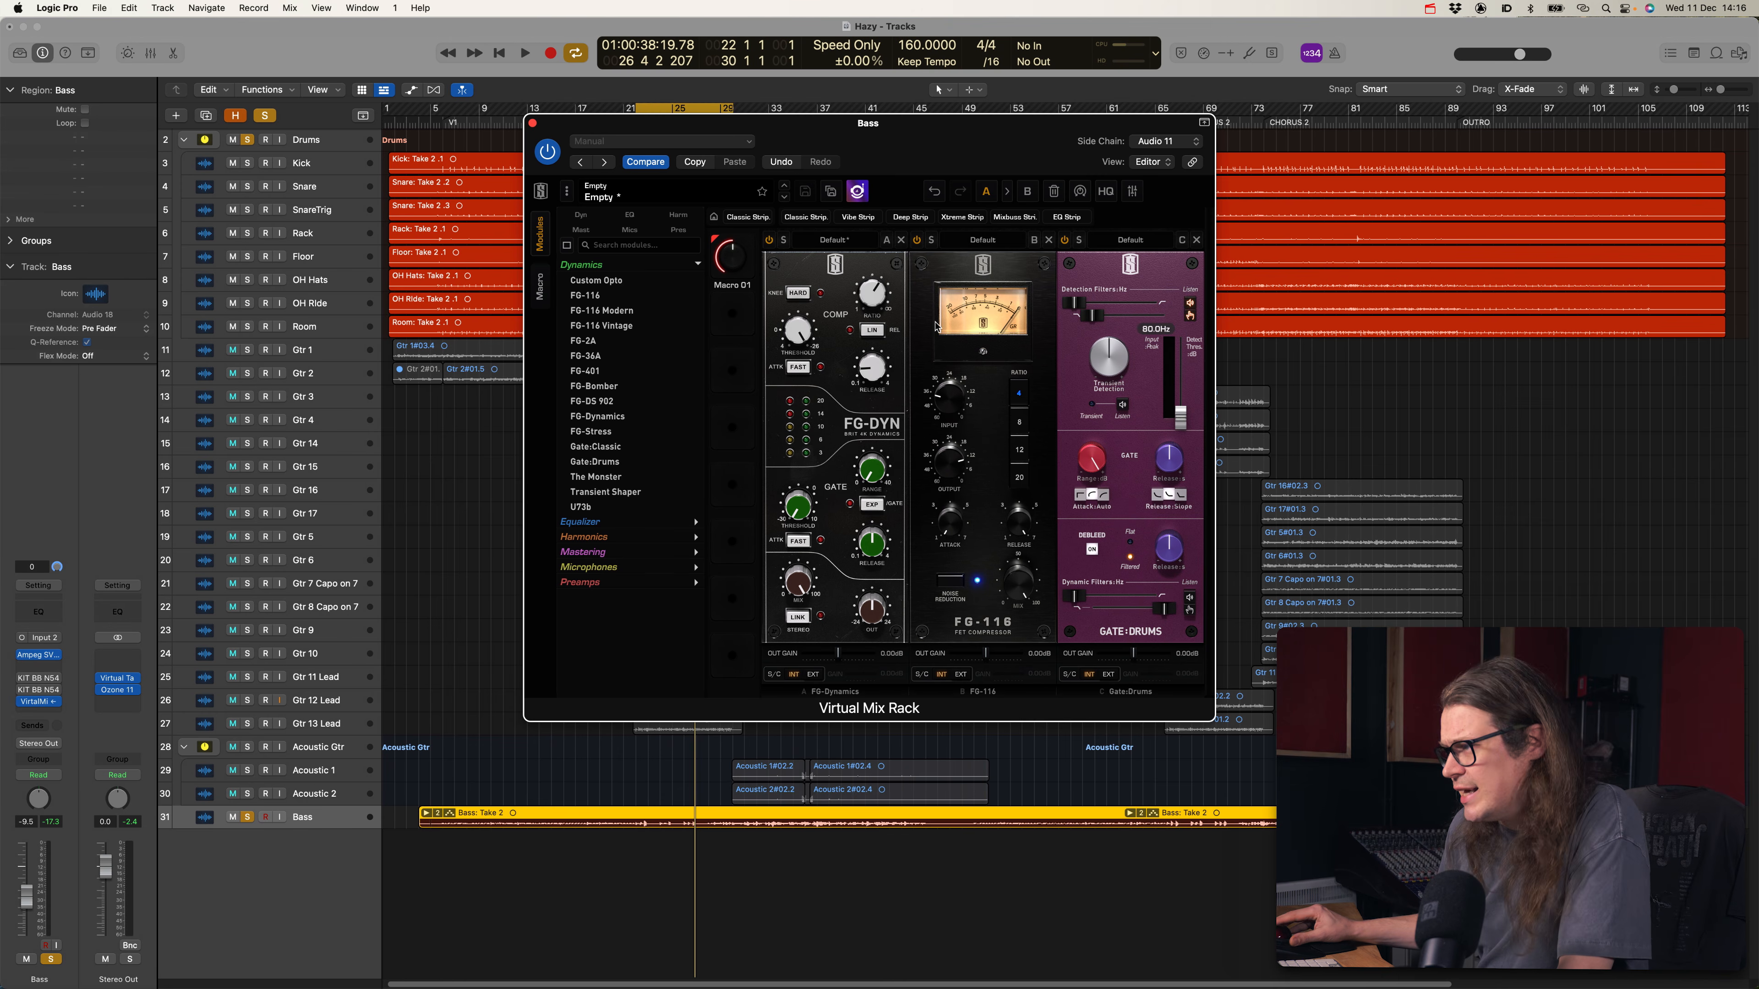
left_click_drag(1149, 274, 819, 317)
left_click(803, 318, "alt")
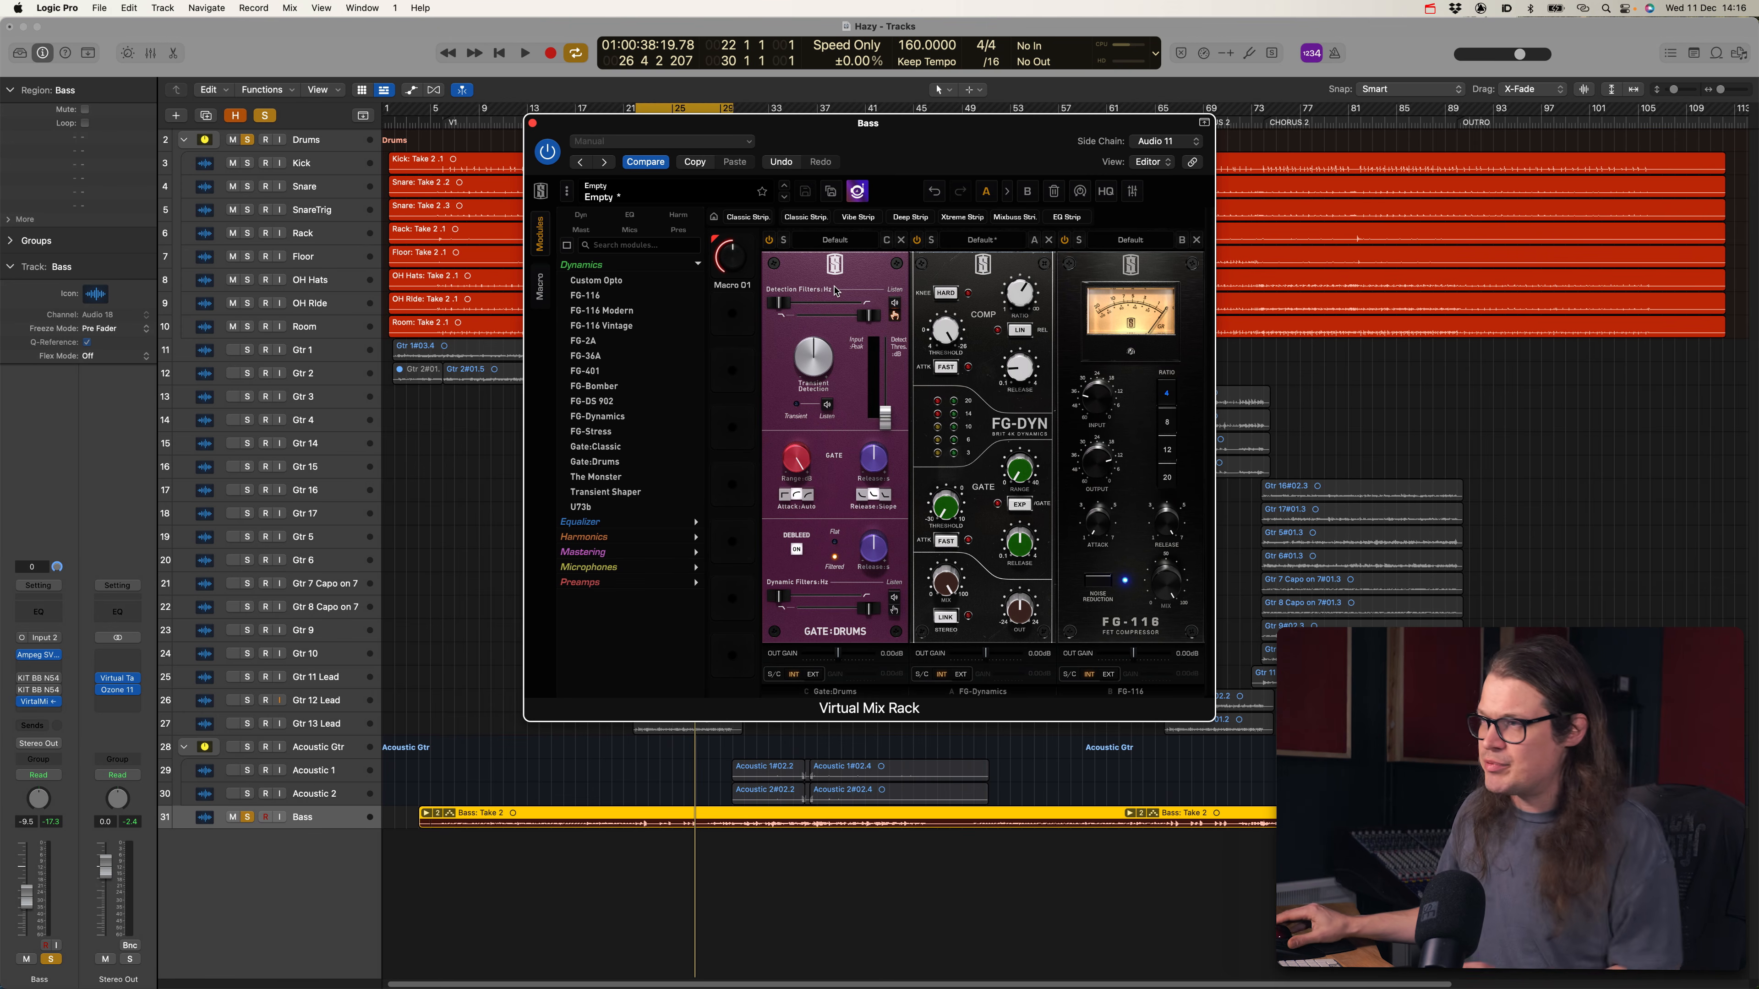
Bypass and close the Bass track's Virtual Mix Rack, and solo the Room track instead
left_click(547, 152)
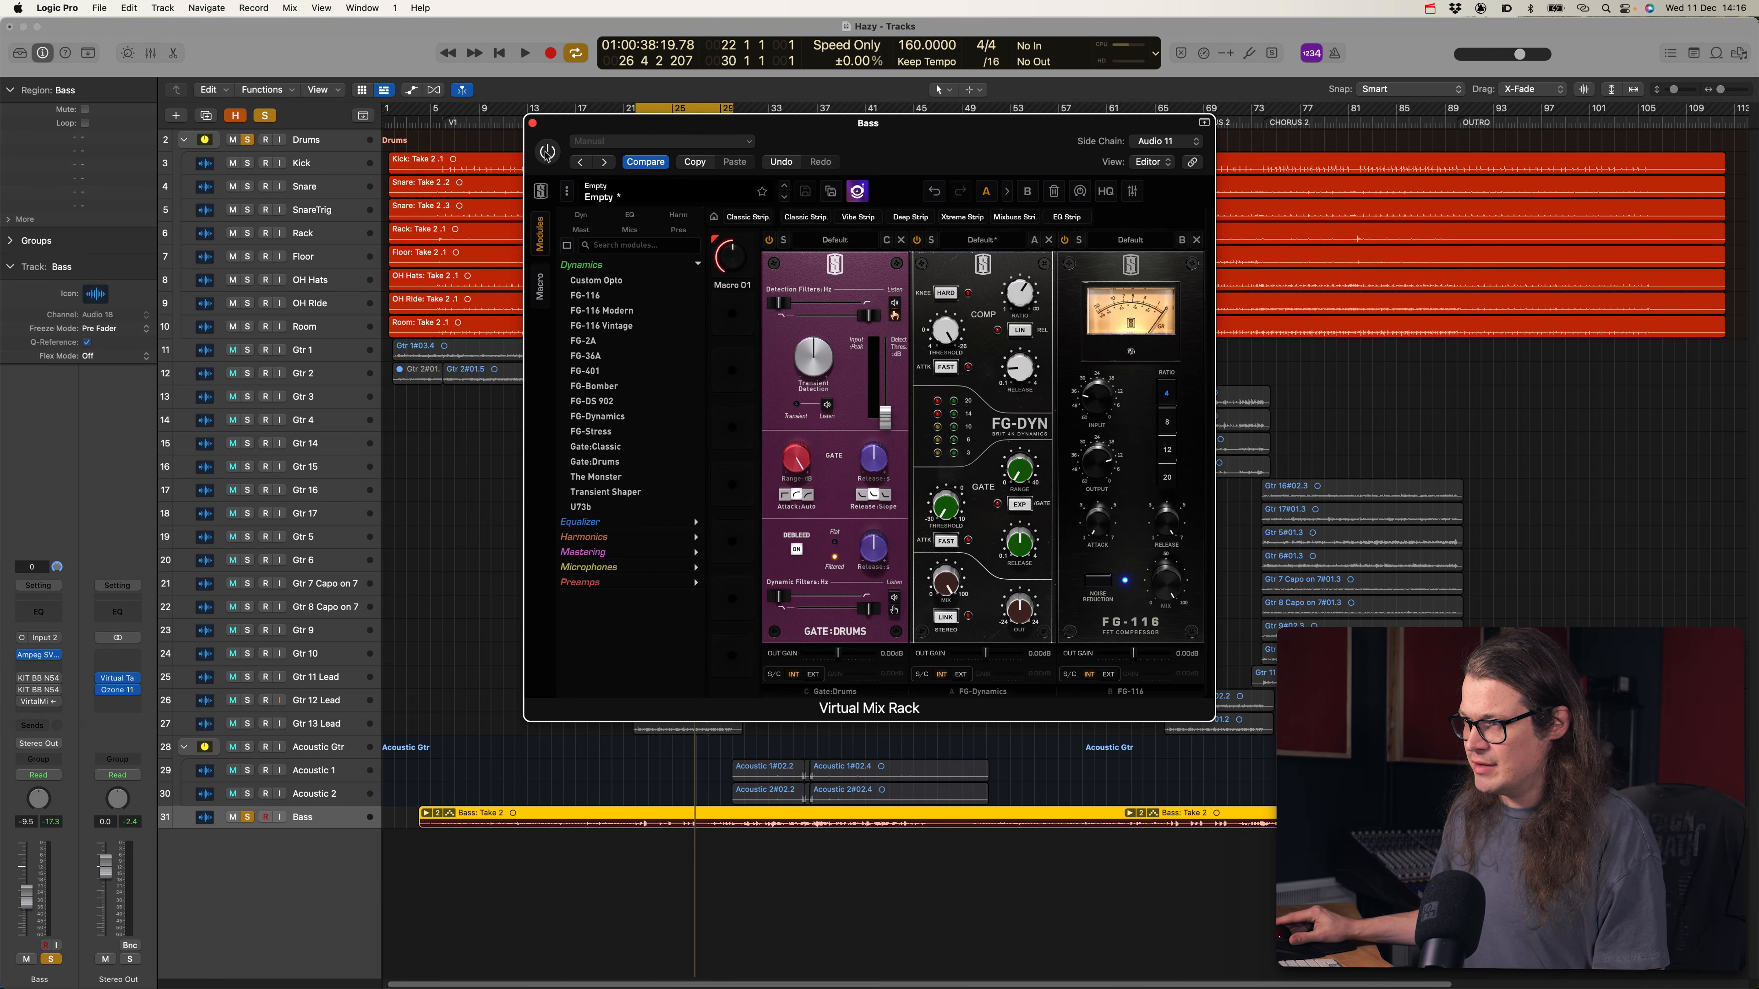
left_click(533, 125)
left_click(299, 331)
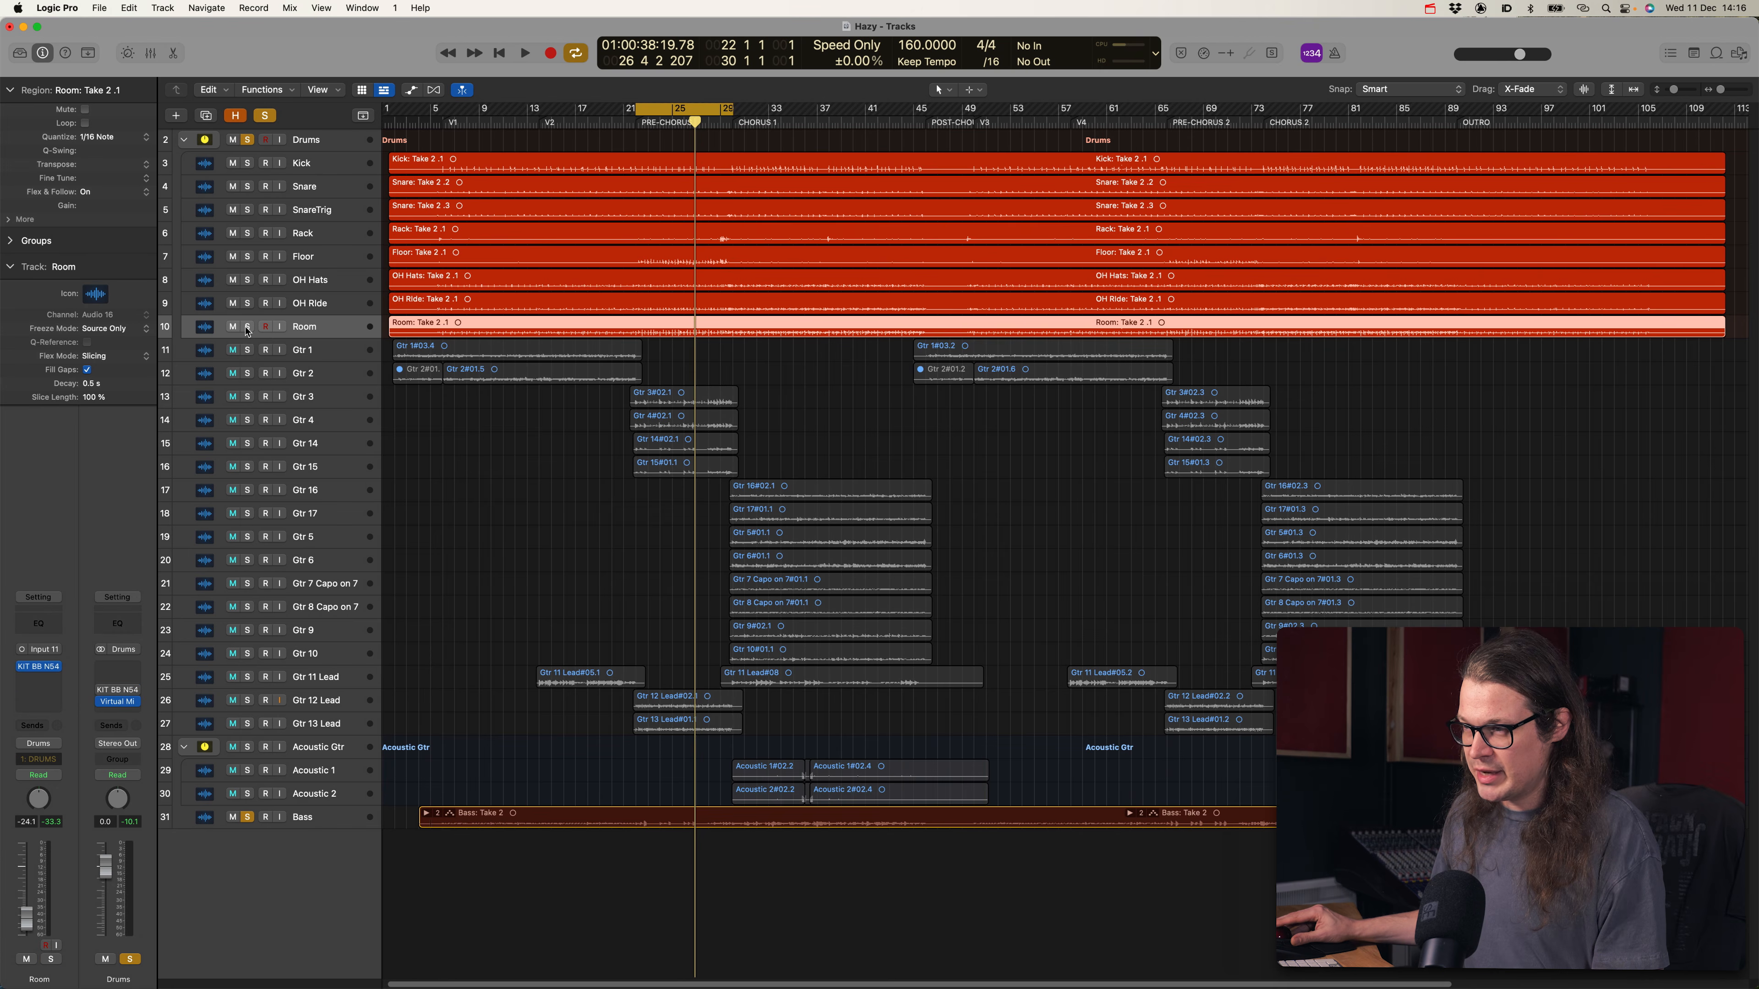
key("s")
Insert Virtual Mix Rack on the Room track with the Drums track unsoloed, and clear the default Classic Strip modules
left_click(36, 691)
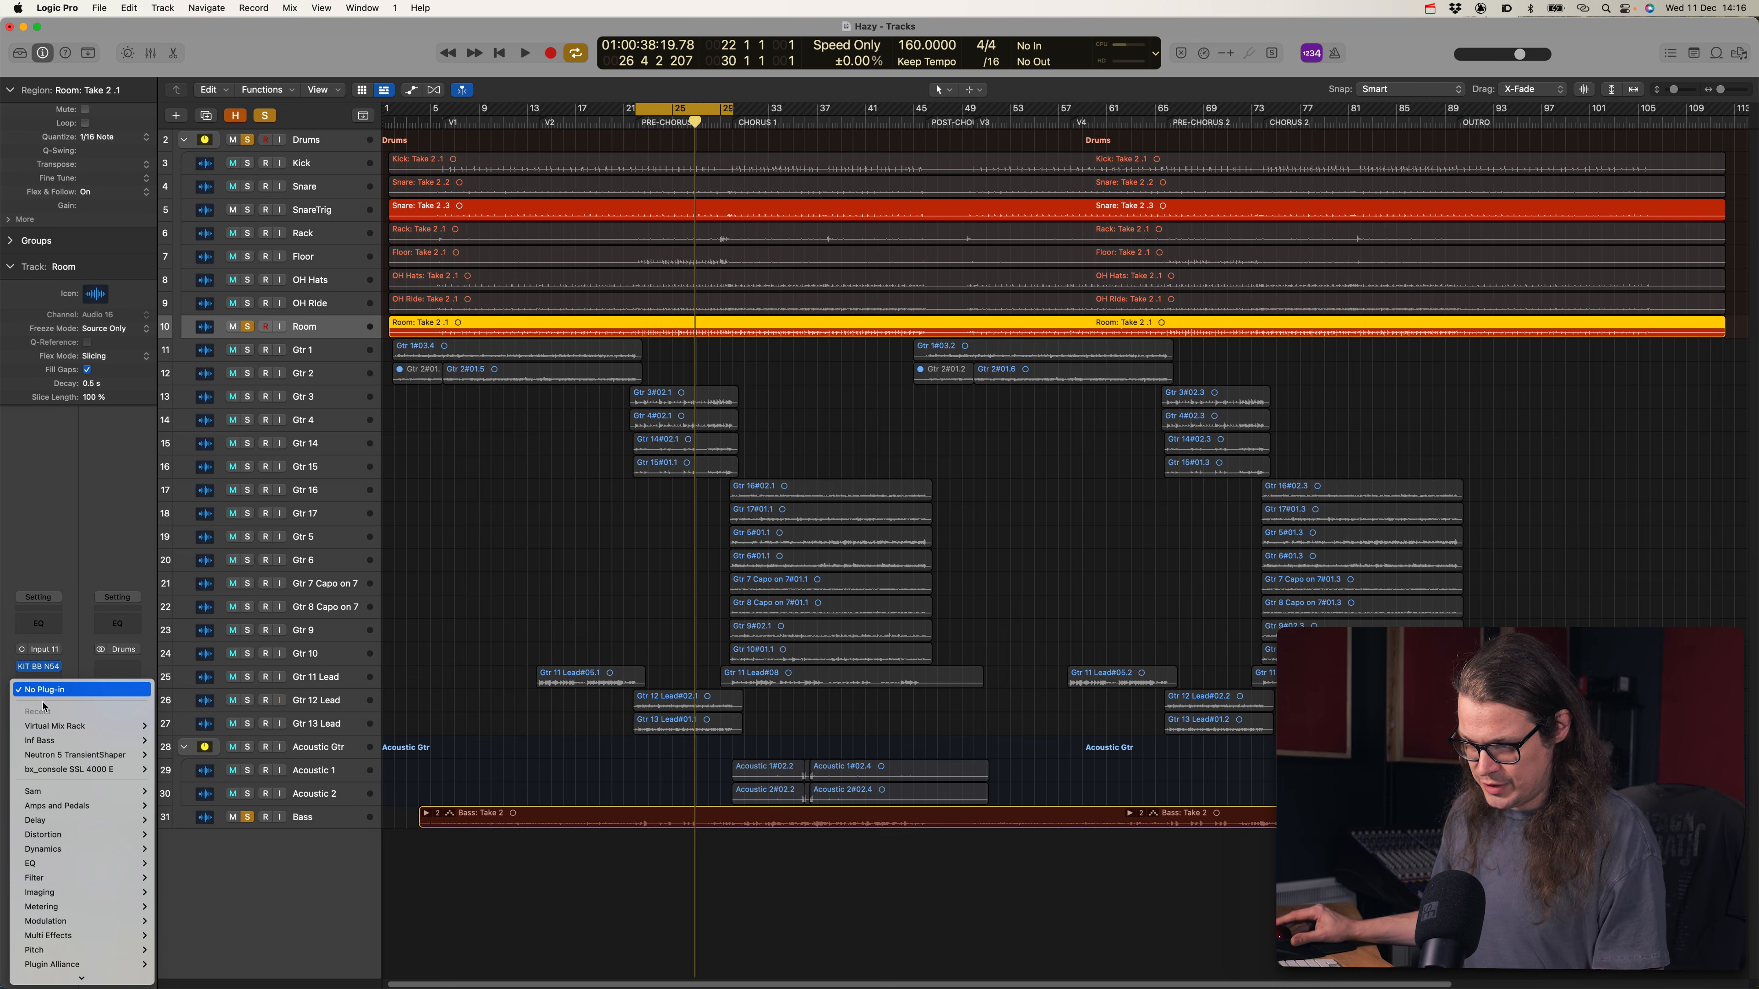
left_click(172, 734)
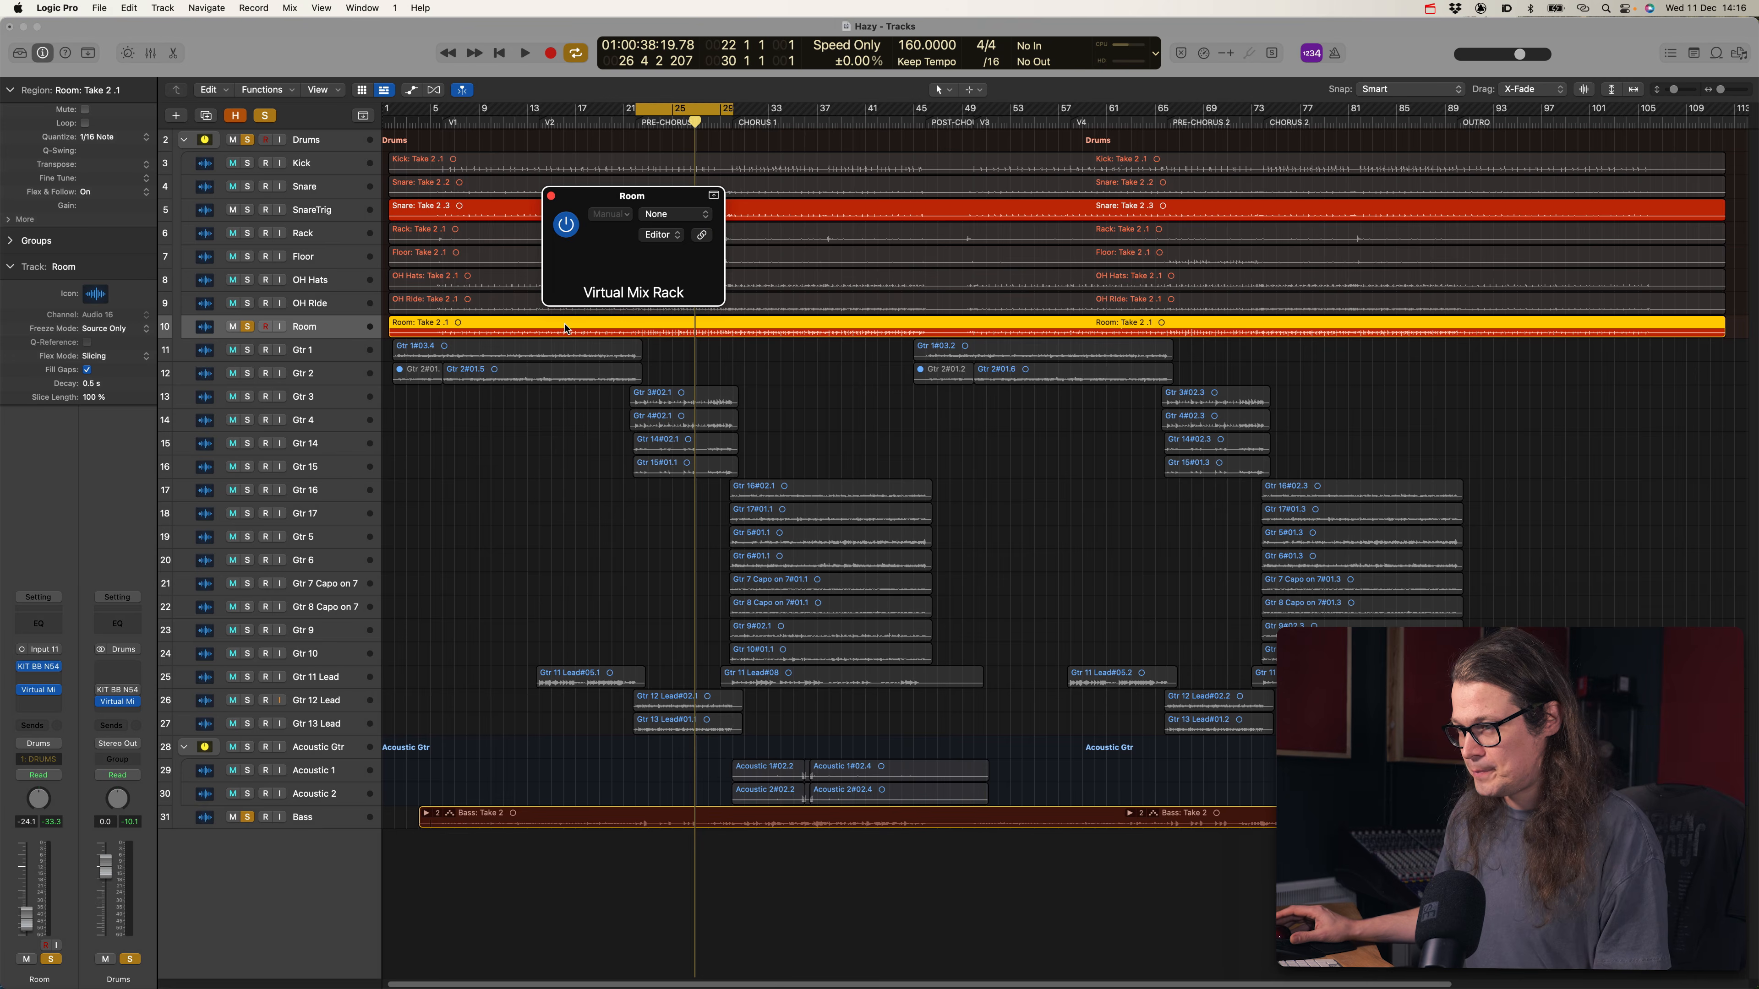
left_click(249, 141)
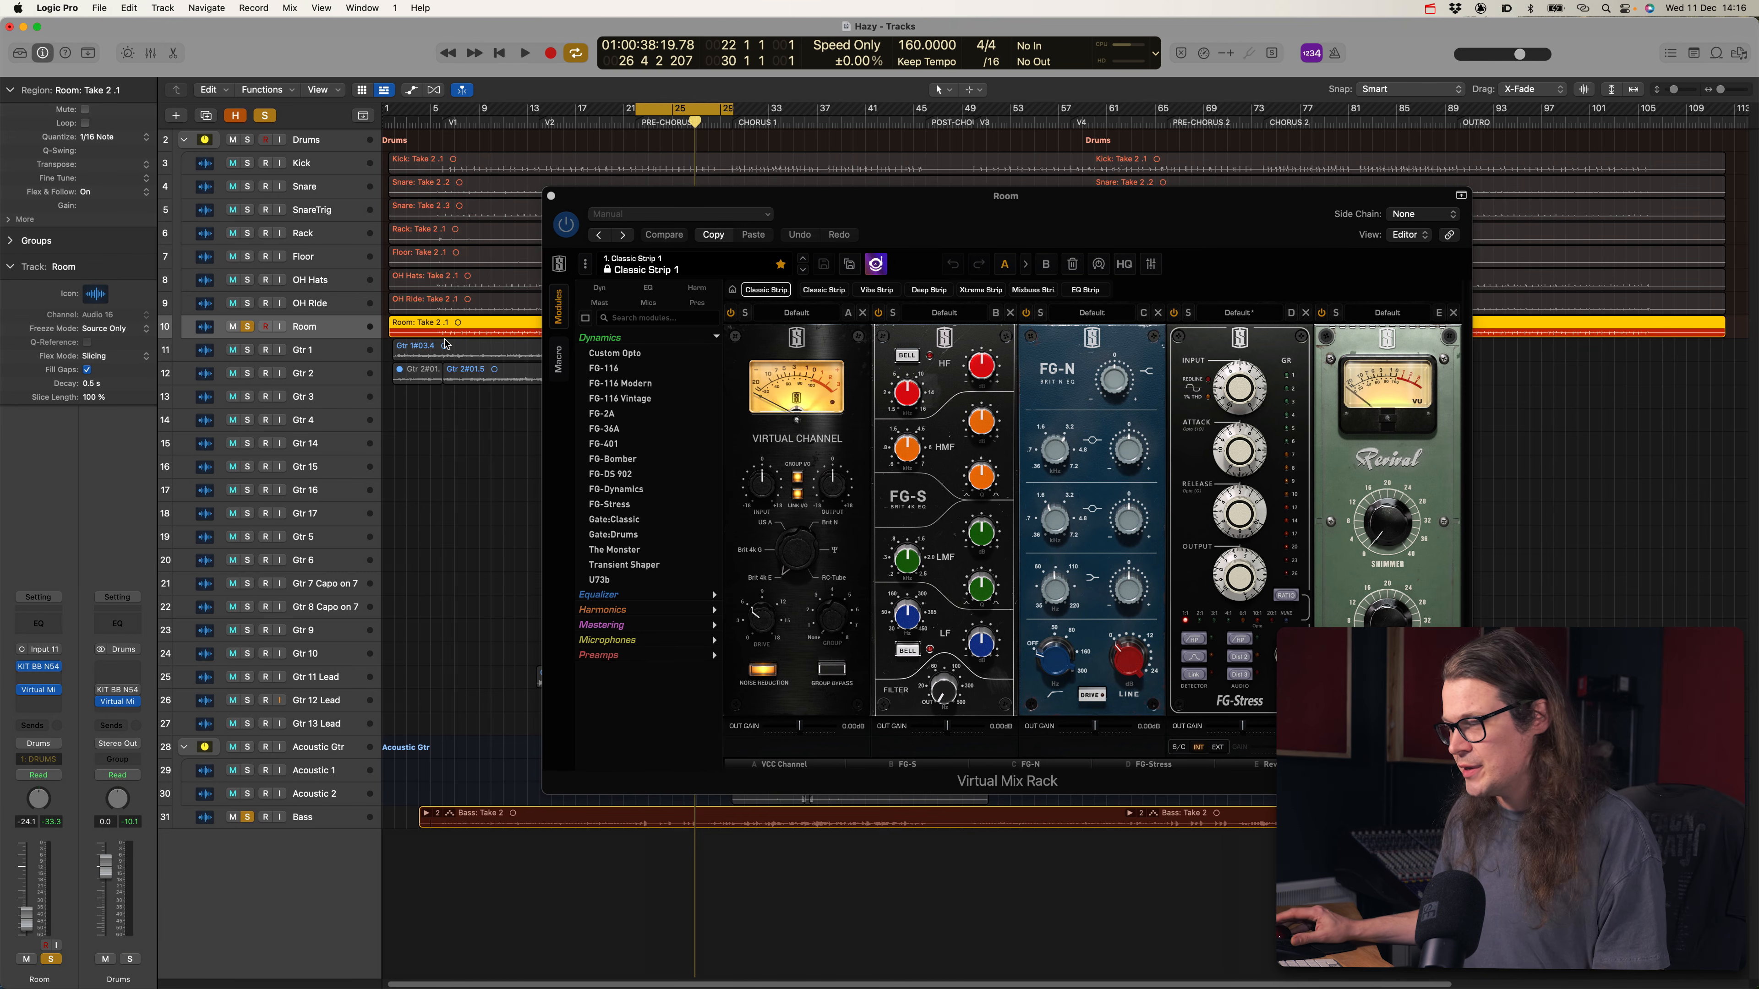
left_click(1080, 288)
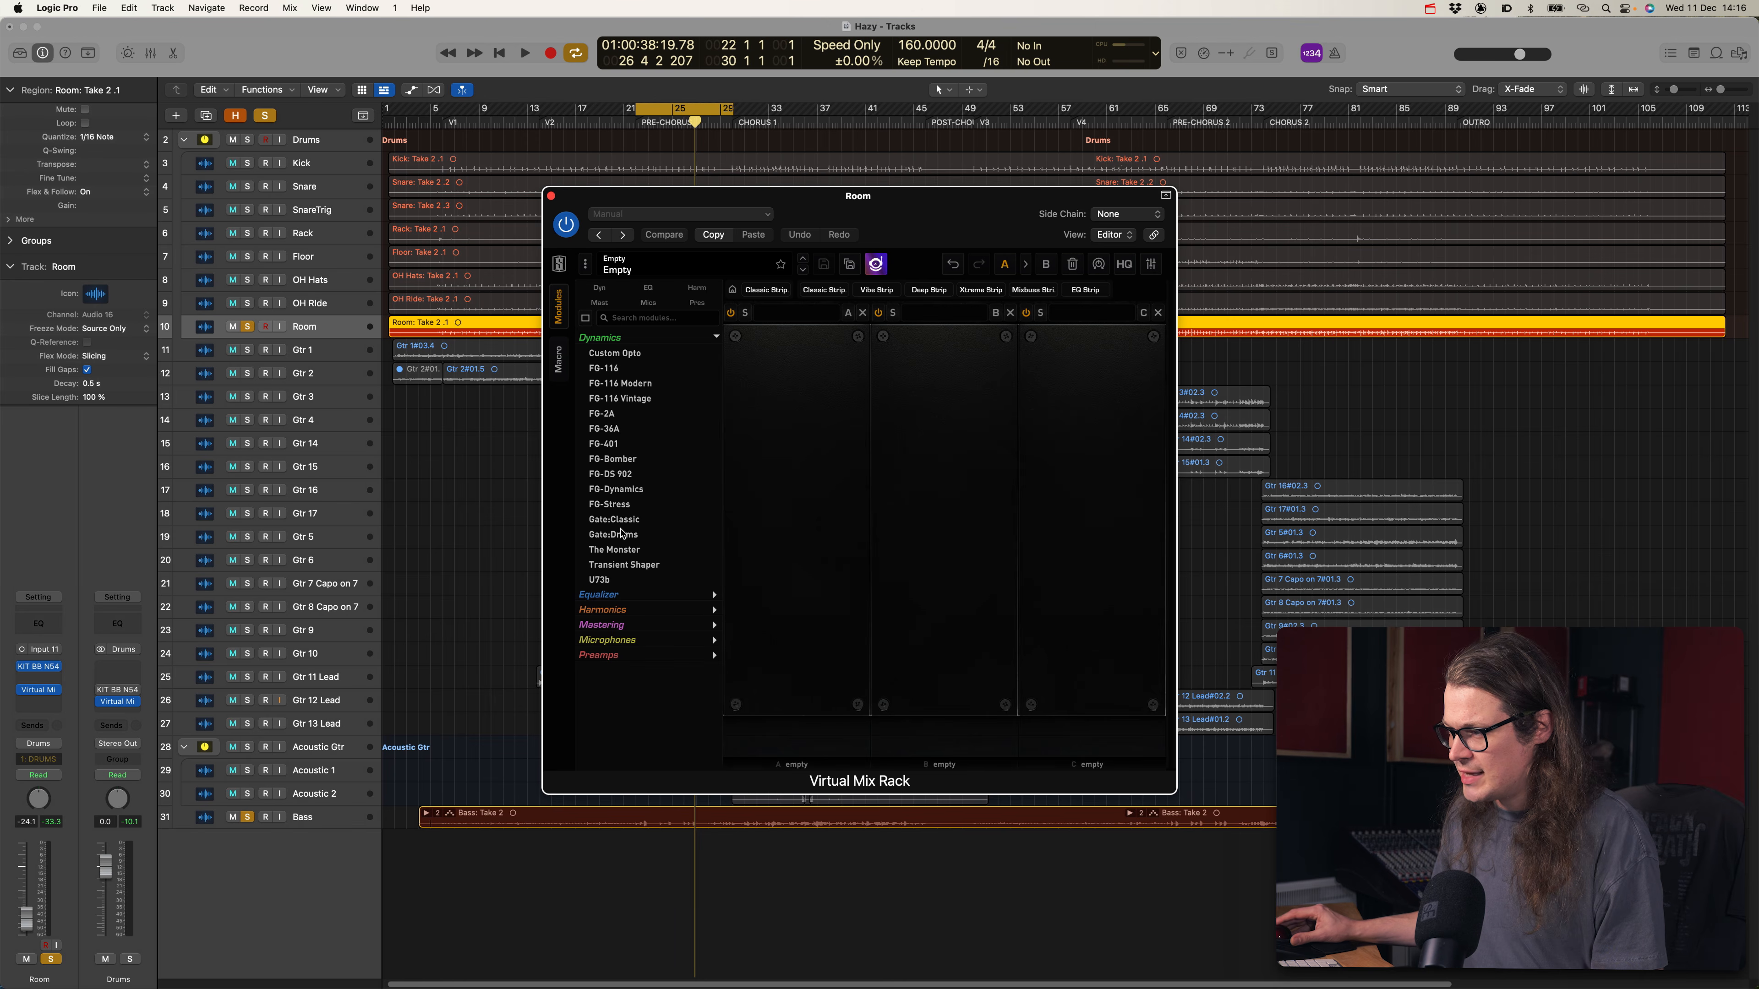
Load Gate:Drums in the first slot with its side chain set to external, fed from Snare (Audio 11)
left_click_drag(624, 536, 796, 451)
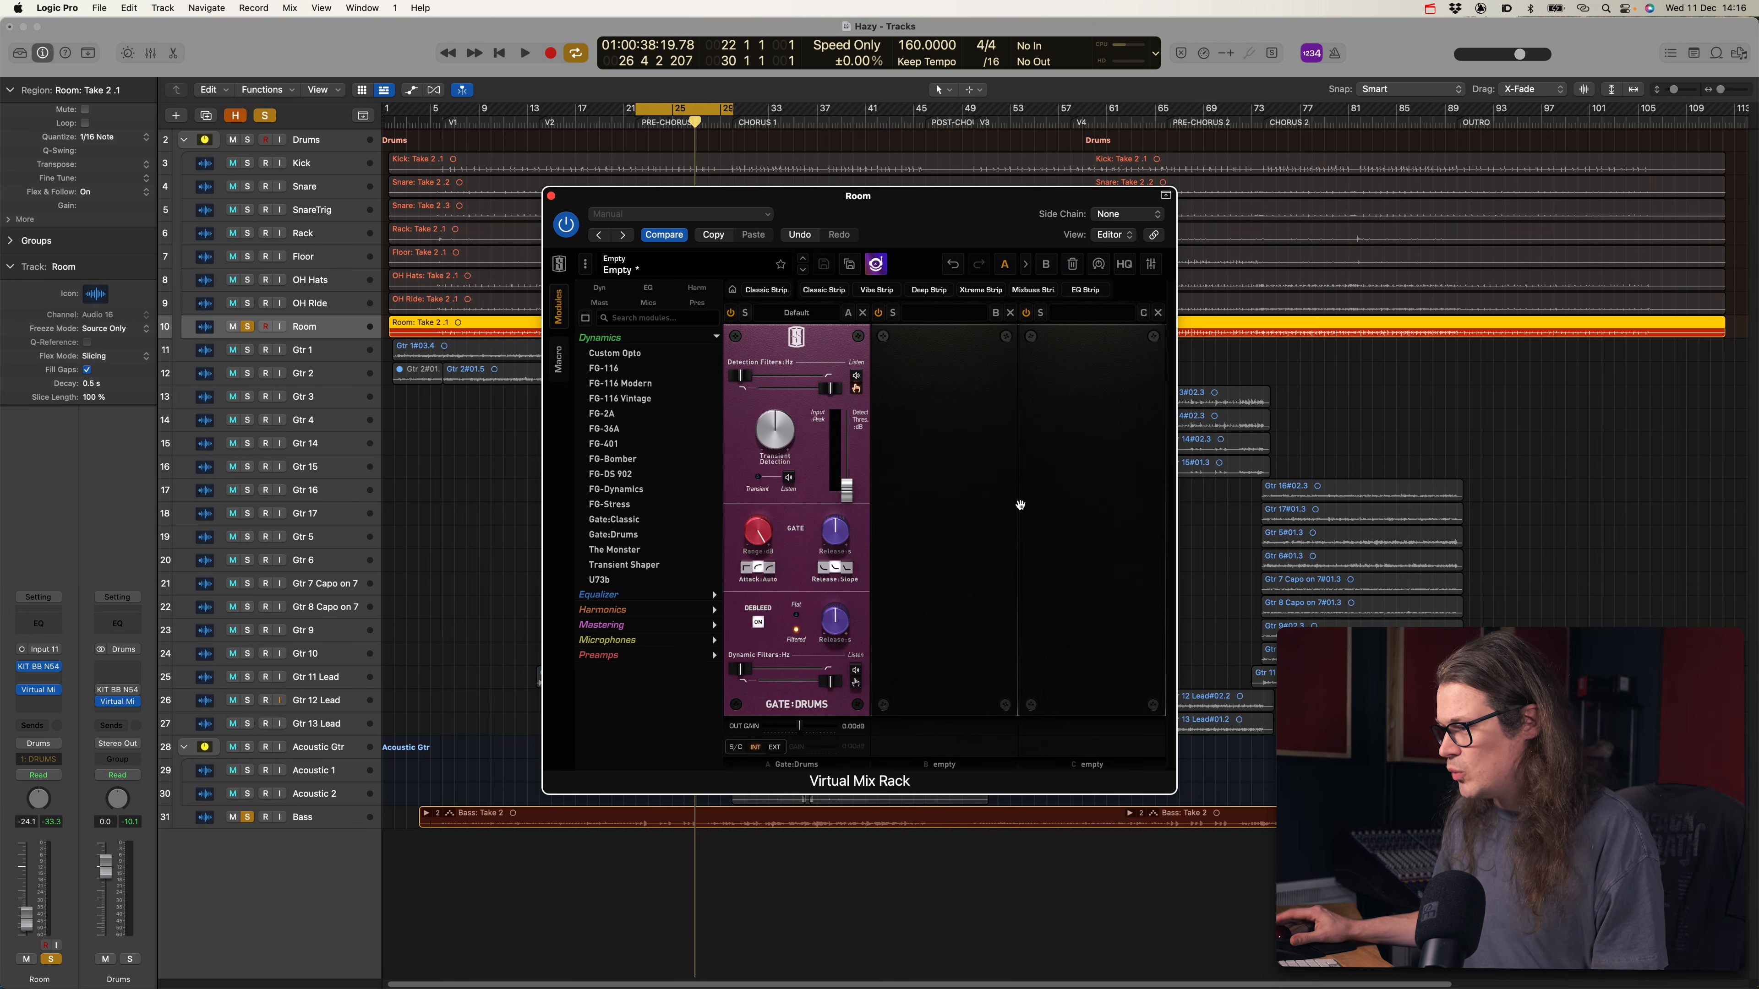
left_click(775, 747)
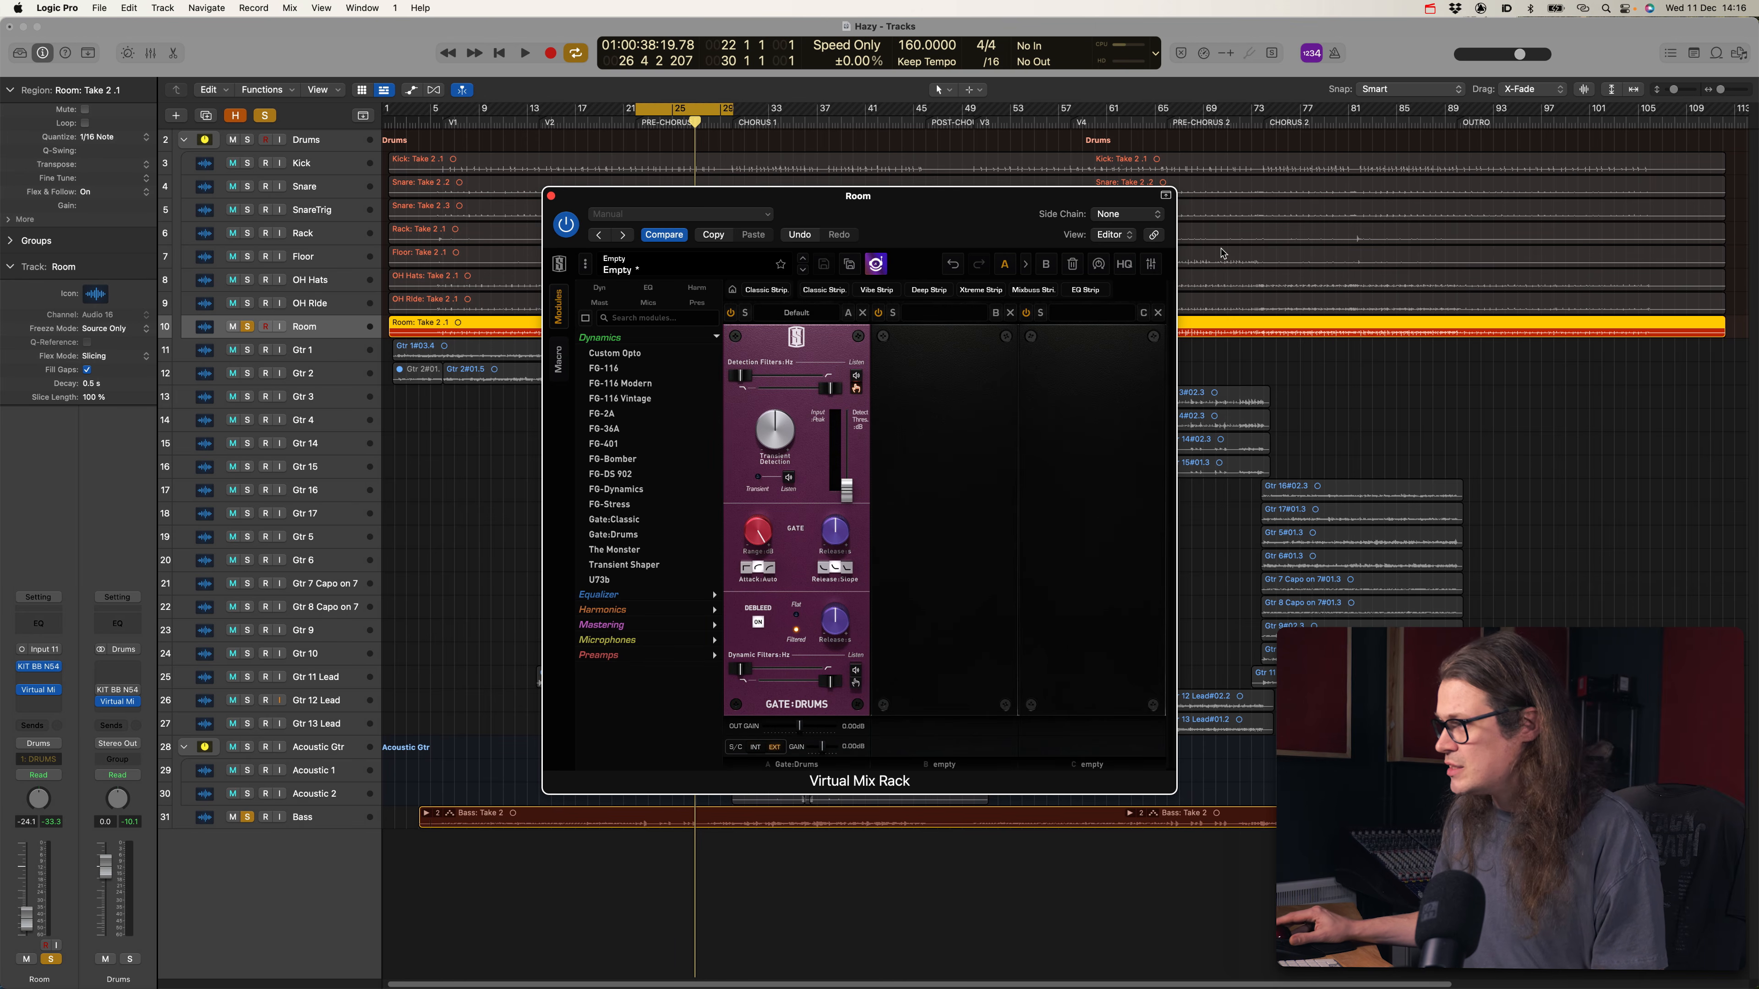
left_click(1140, 214)
mouse_move(1122, 238)
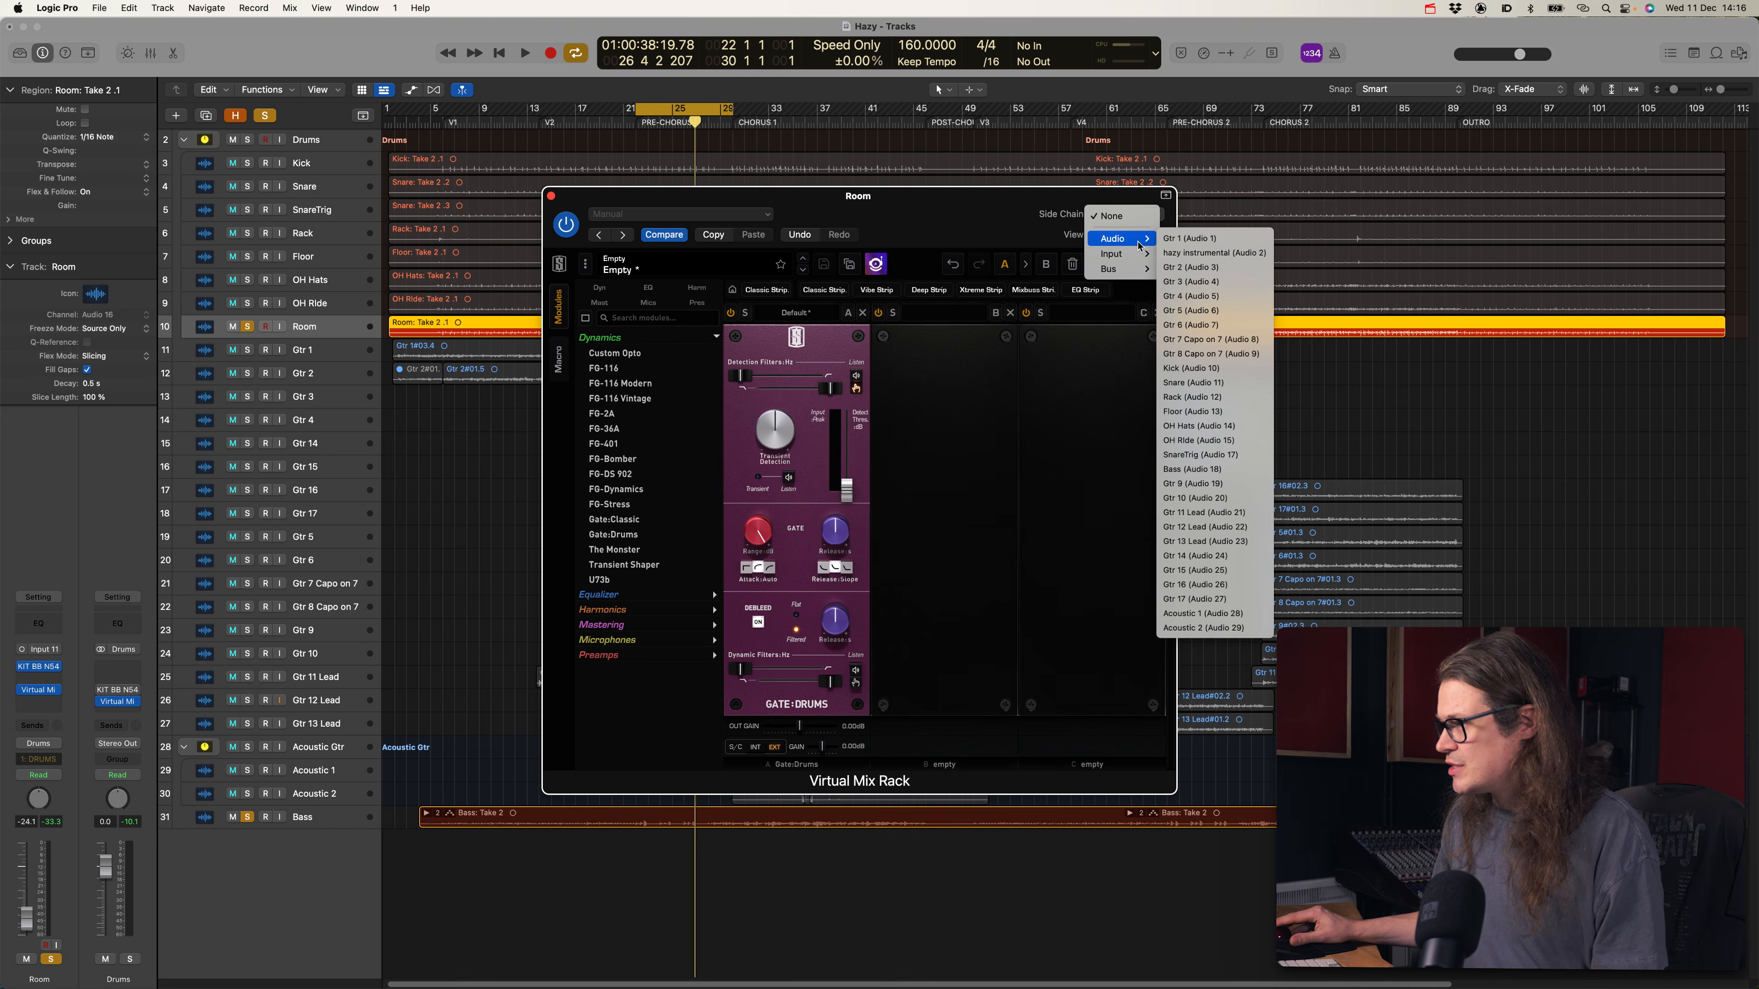
left_click(1223, 382)
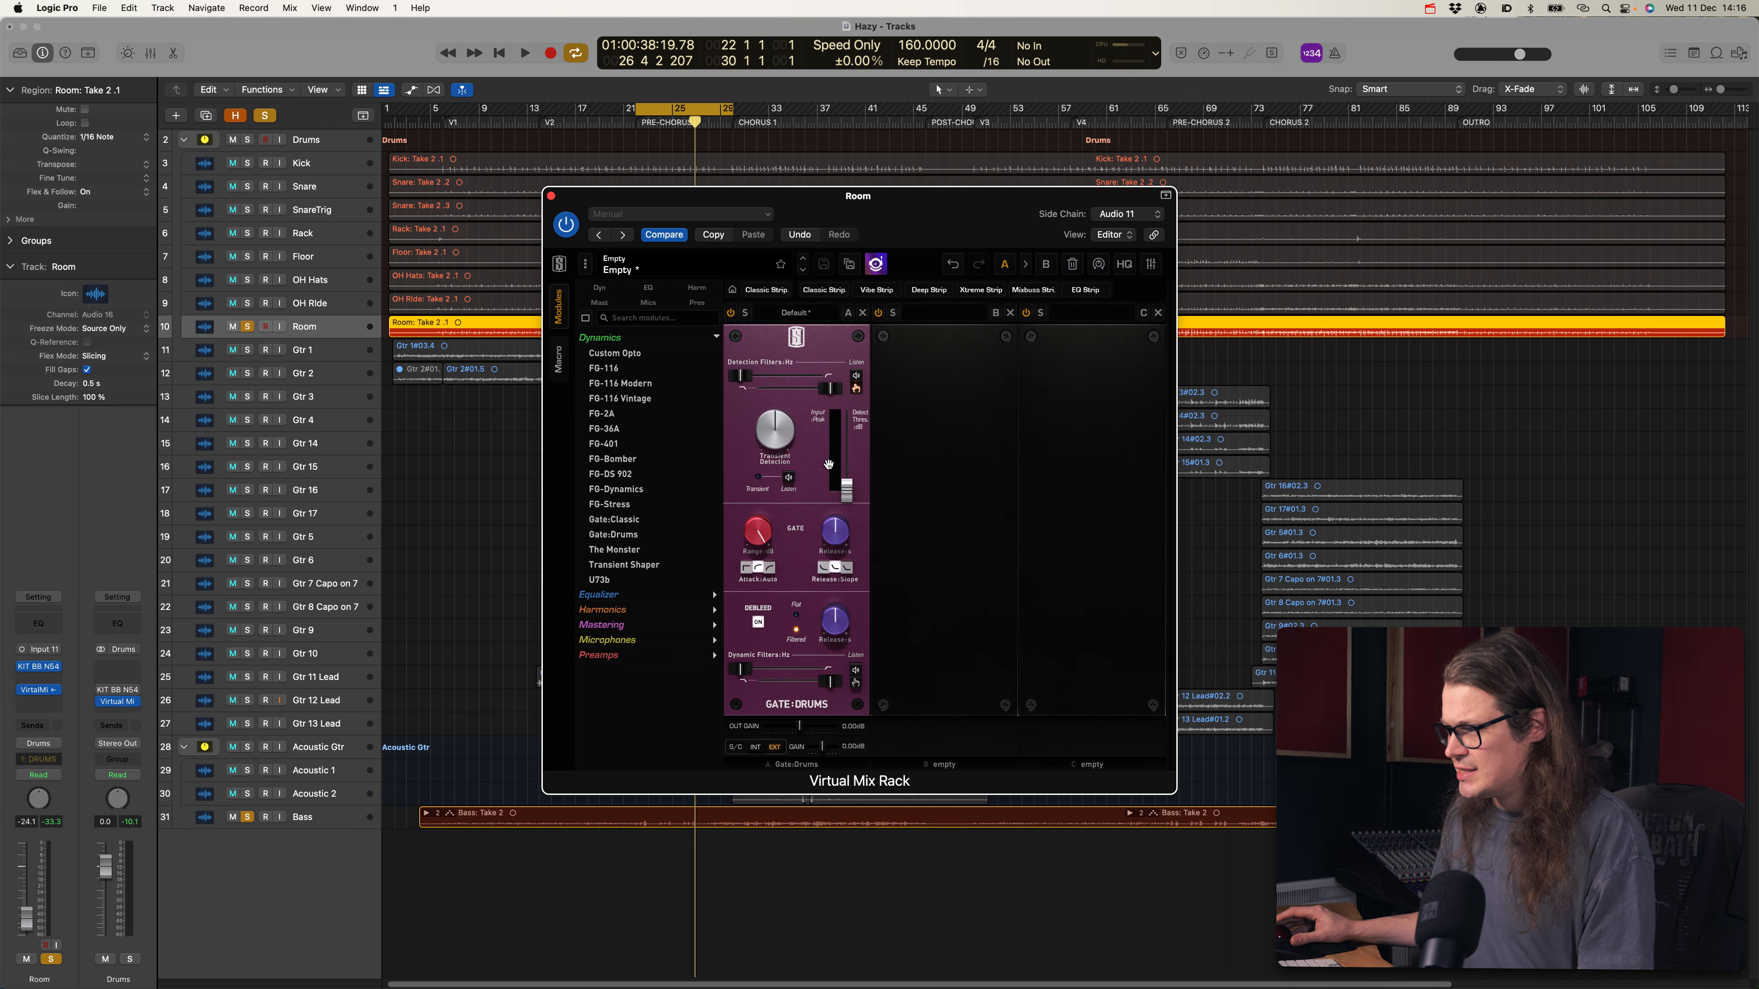
Raise the Room gate's detection threshold to about -28.2 dB during playback, and unsolo the Bass track
left_click_drag(846, 494, 847, 448)
key("space")
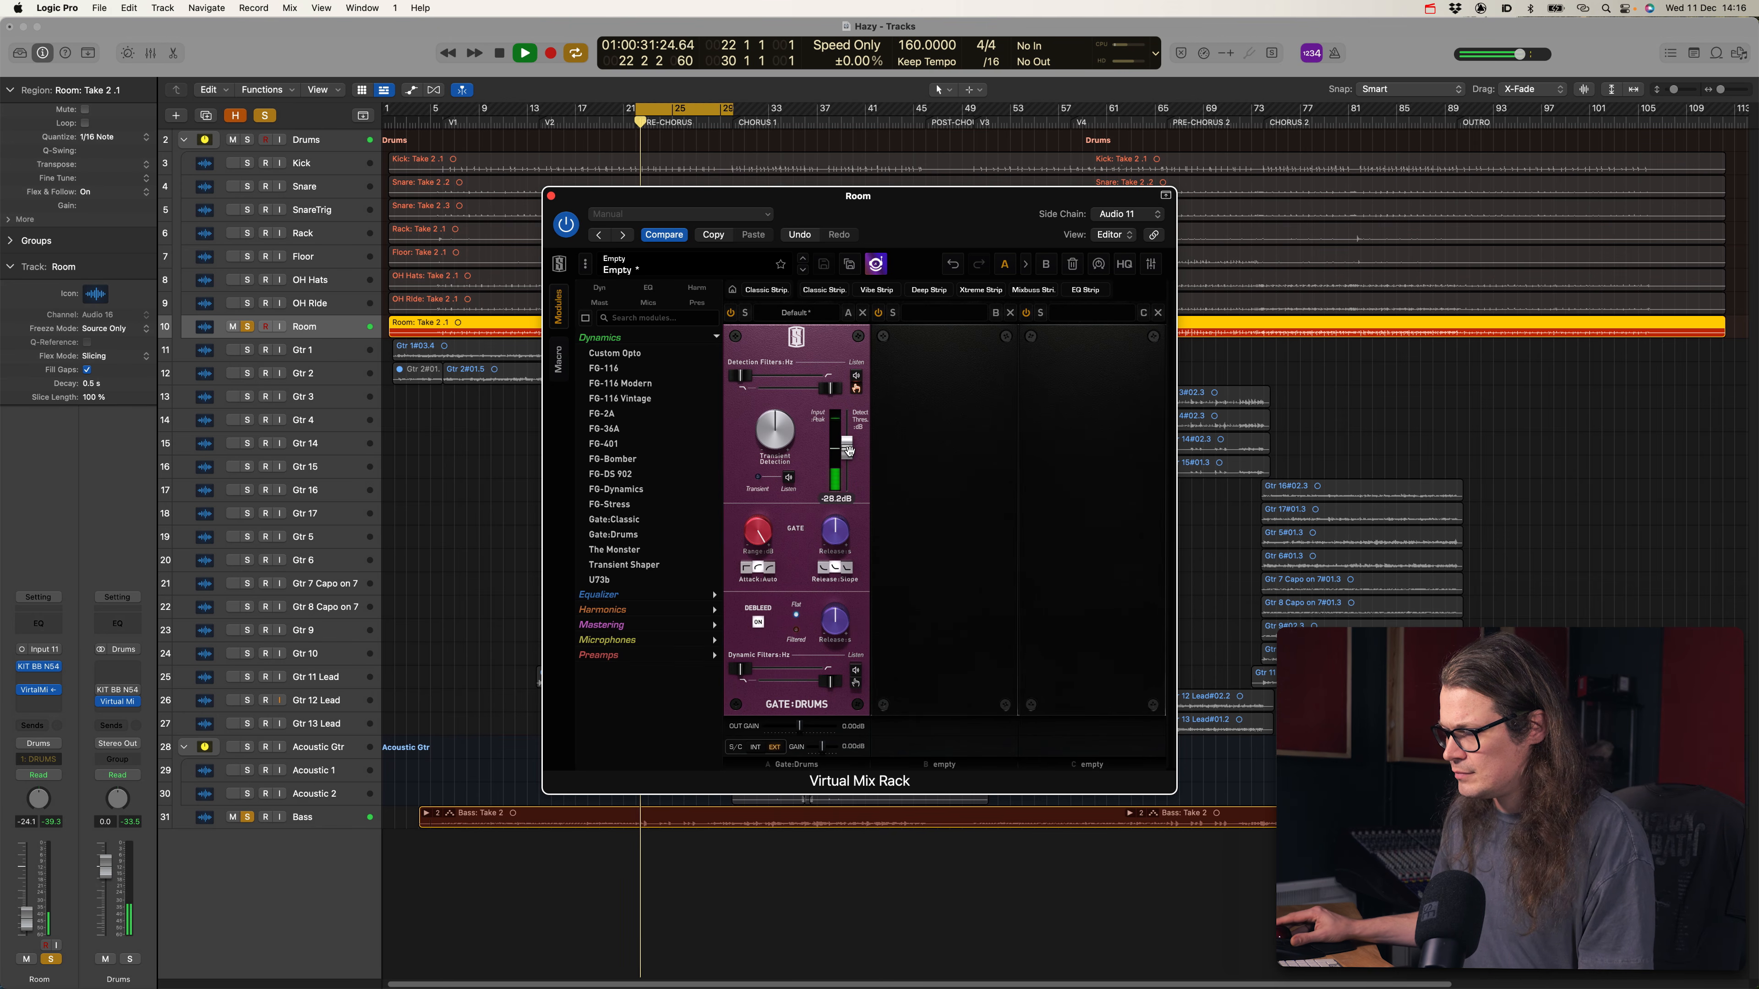
left_click(248, 817)
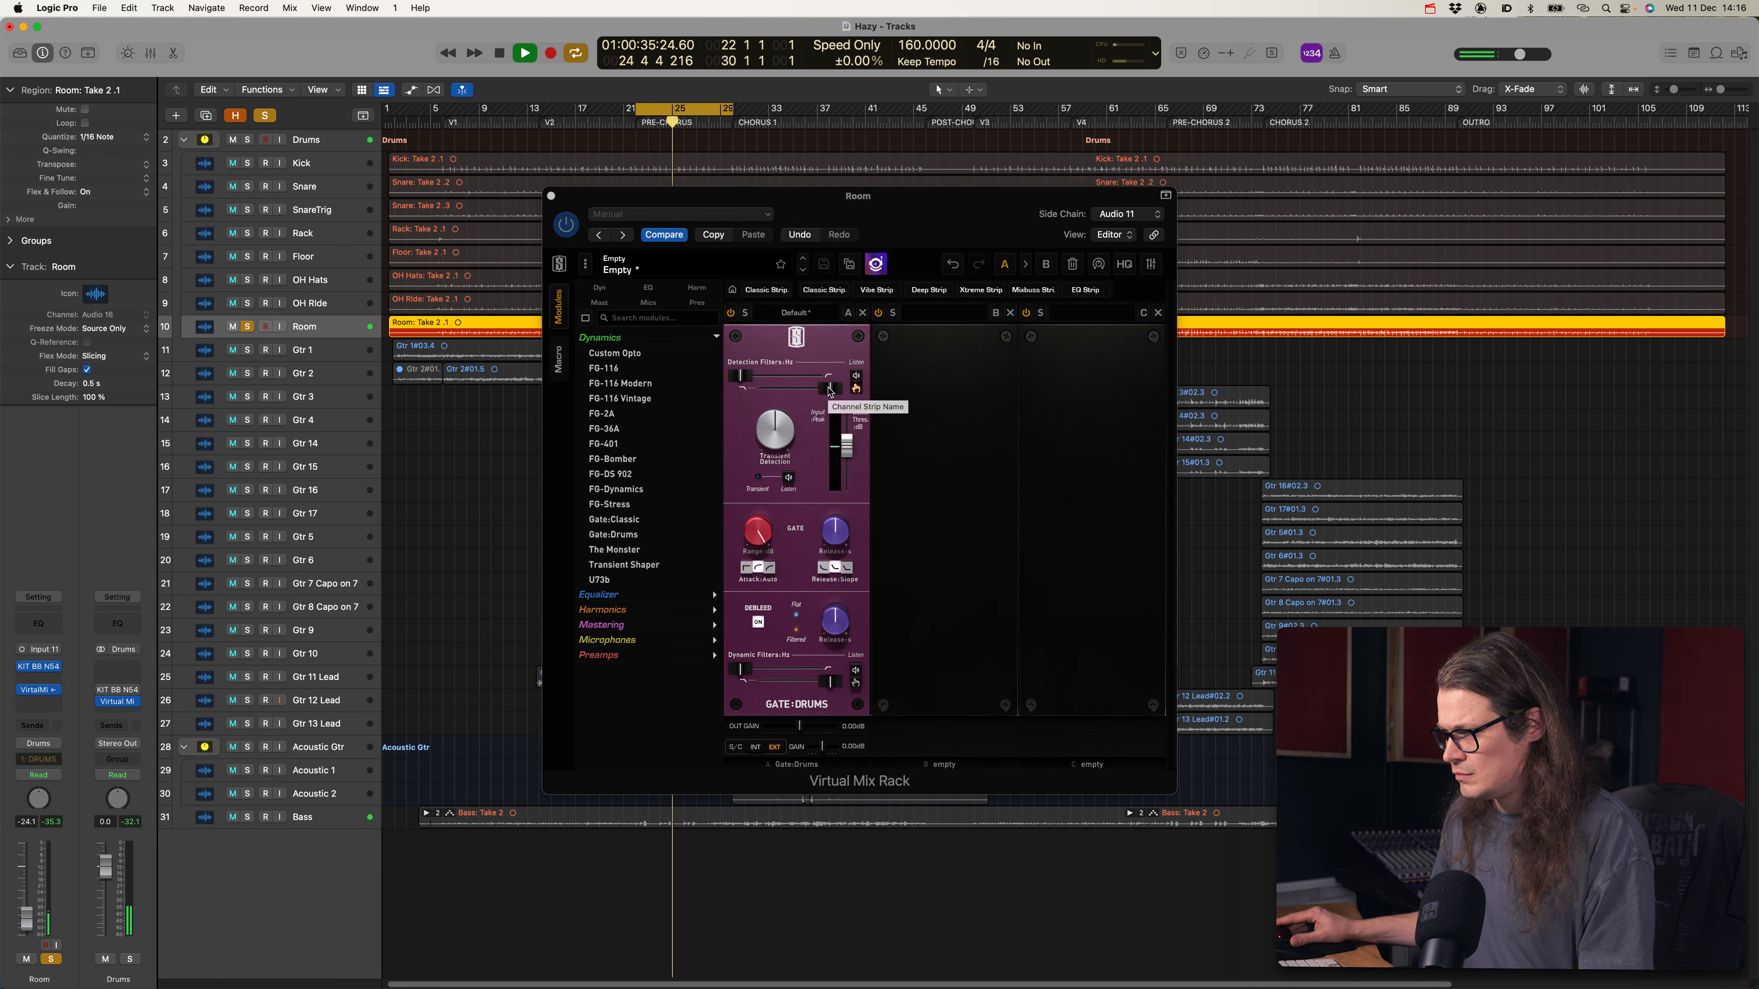
Lower the gate's upper detection filter, raise its threshold further, and set the gate release to about 211 ms
left_click_drag(830, 388, 801, 390)
left_click_drag(846, 448, 849, 435)
left_click_drag(836, 531, 836, 548)
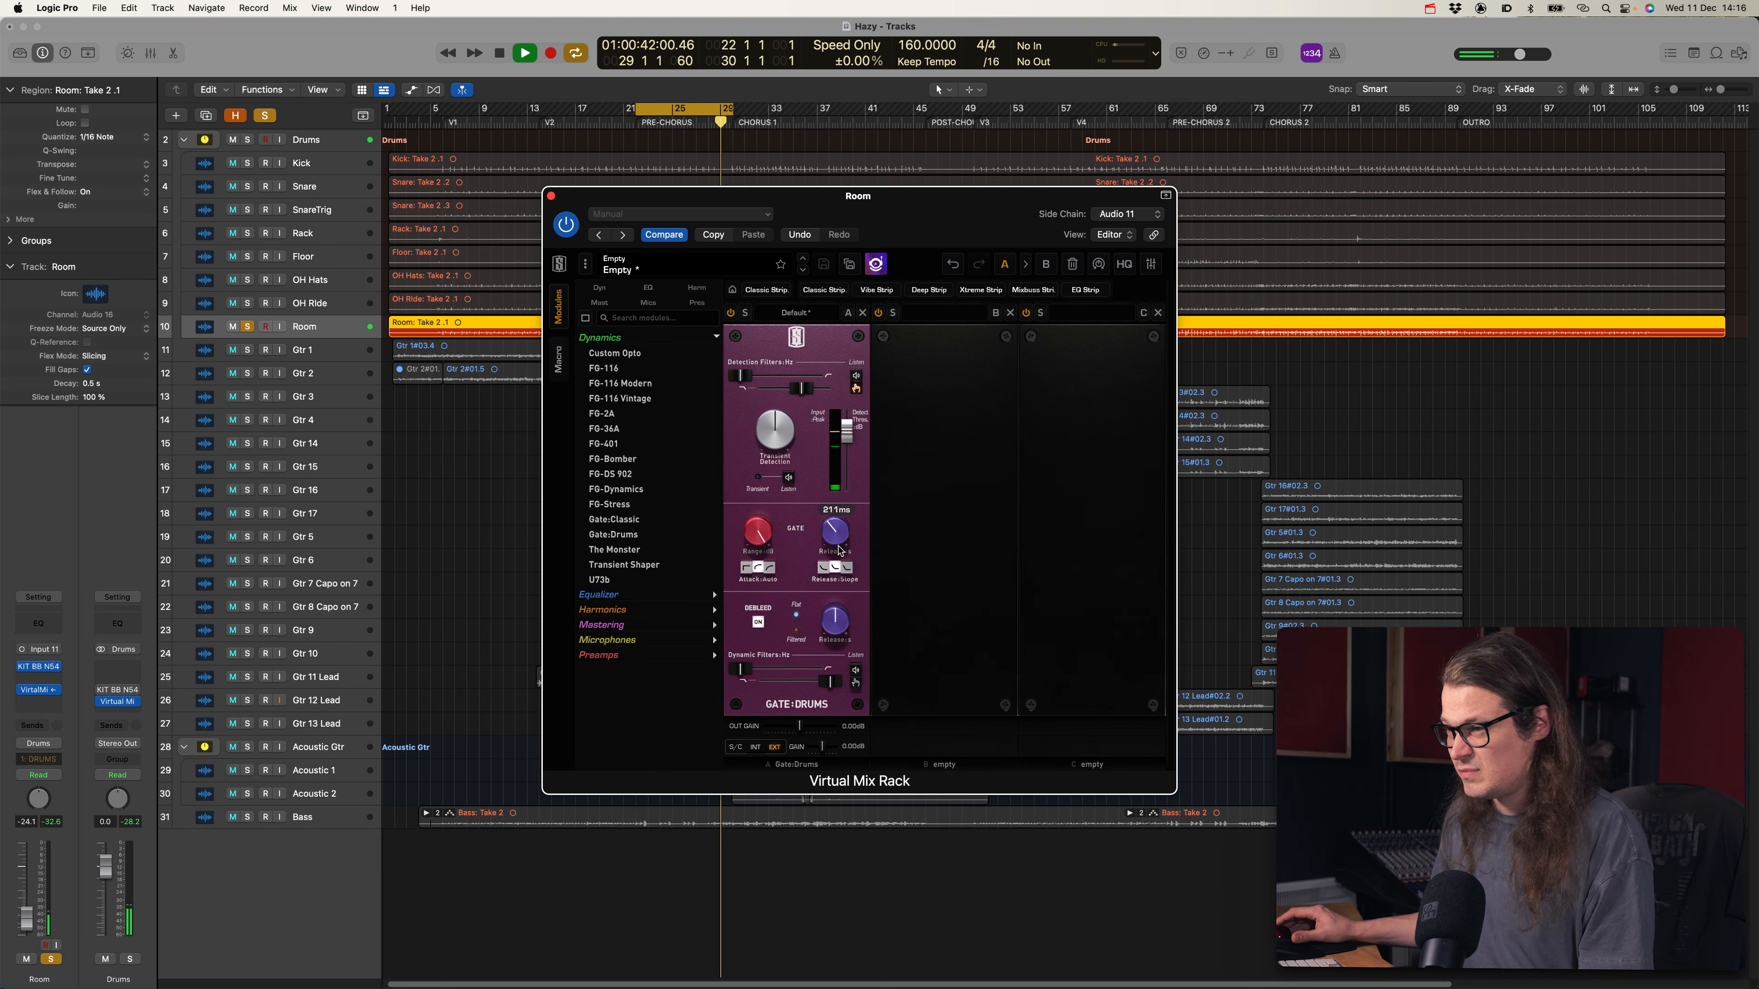
Solo the Drums stack alongside Room and raise the Room fader to about -5.2 dB during playback
left_click(247, 140)
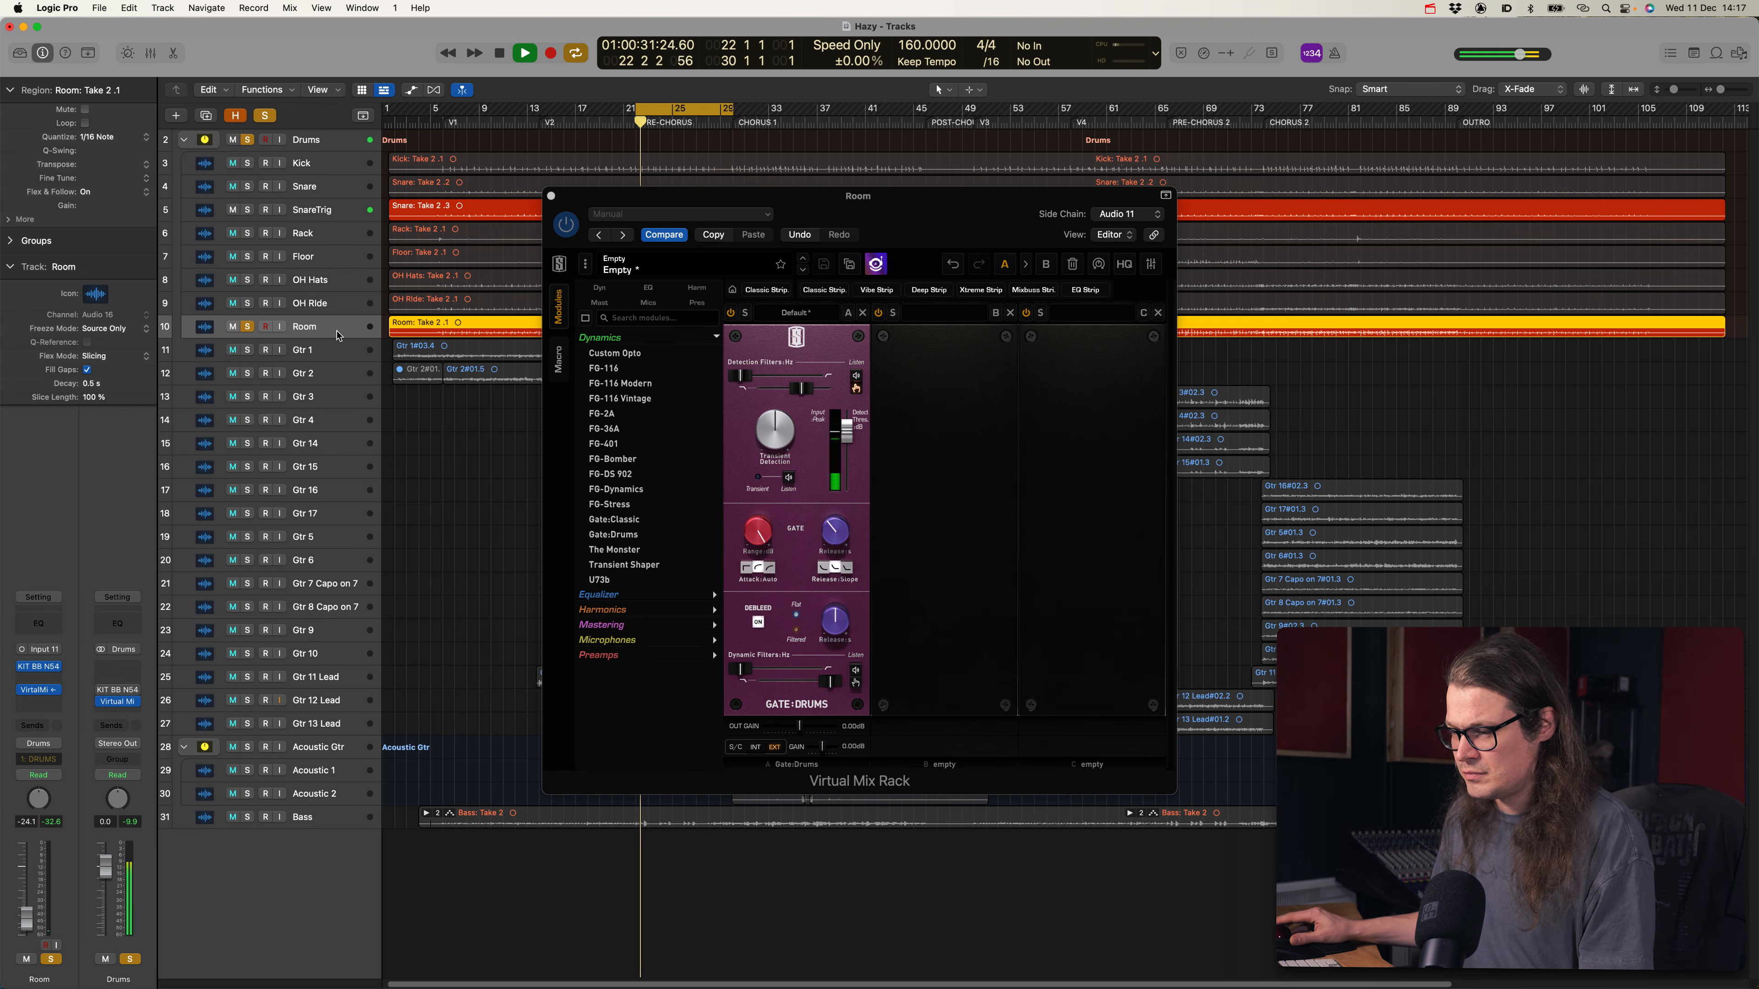
left_click_drag(27, 920, 27, 887)
key("space")
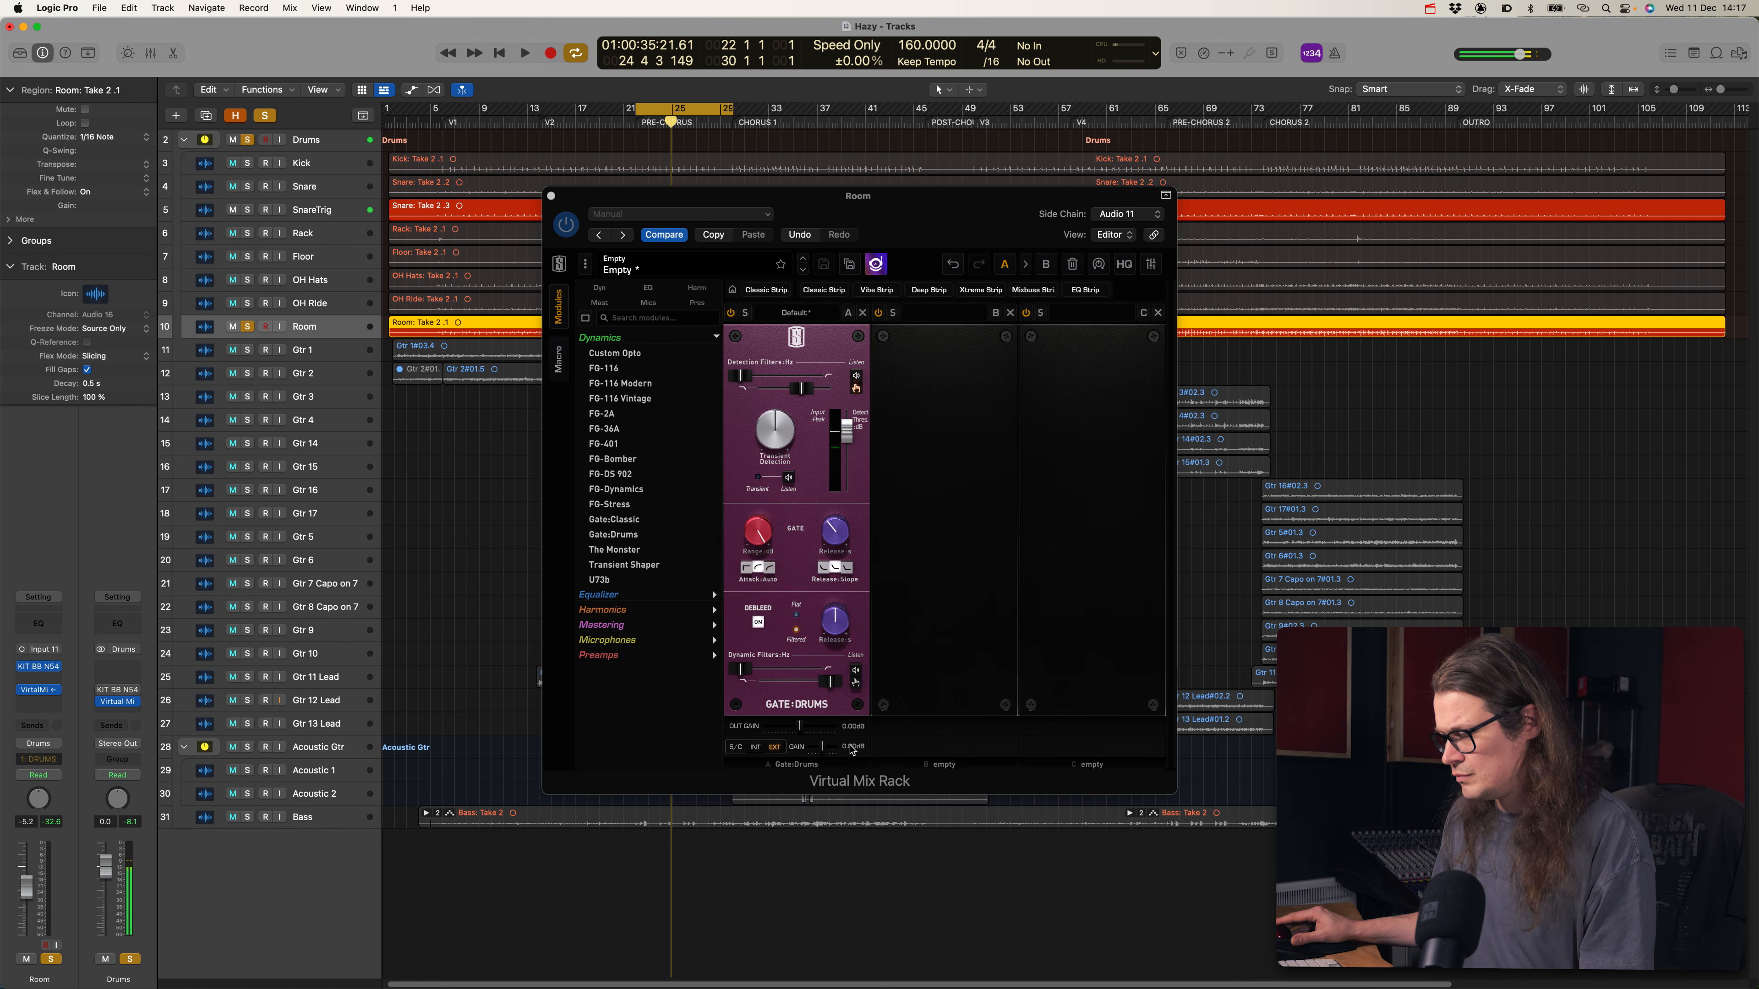
Audition the Room track without the Drums solo, comparing the Drums bus with its Virtual Mix Rack bypassed and active
left_click(249, 141)
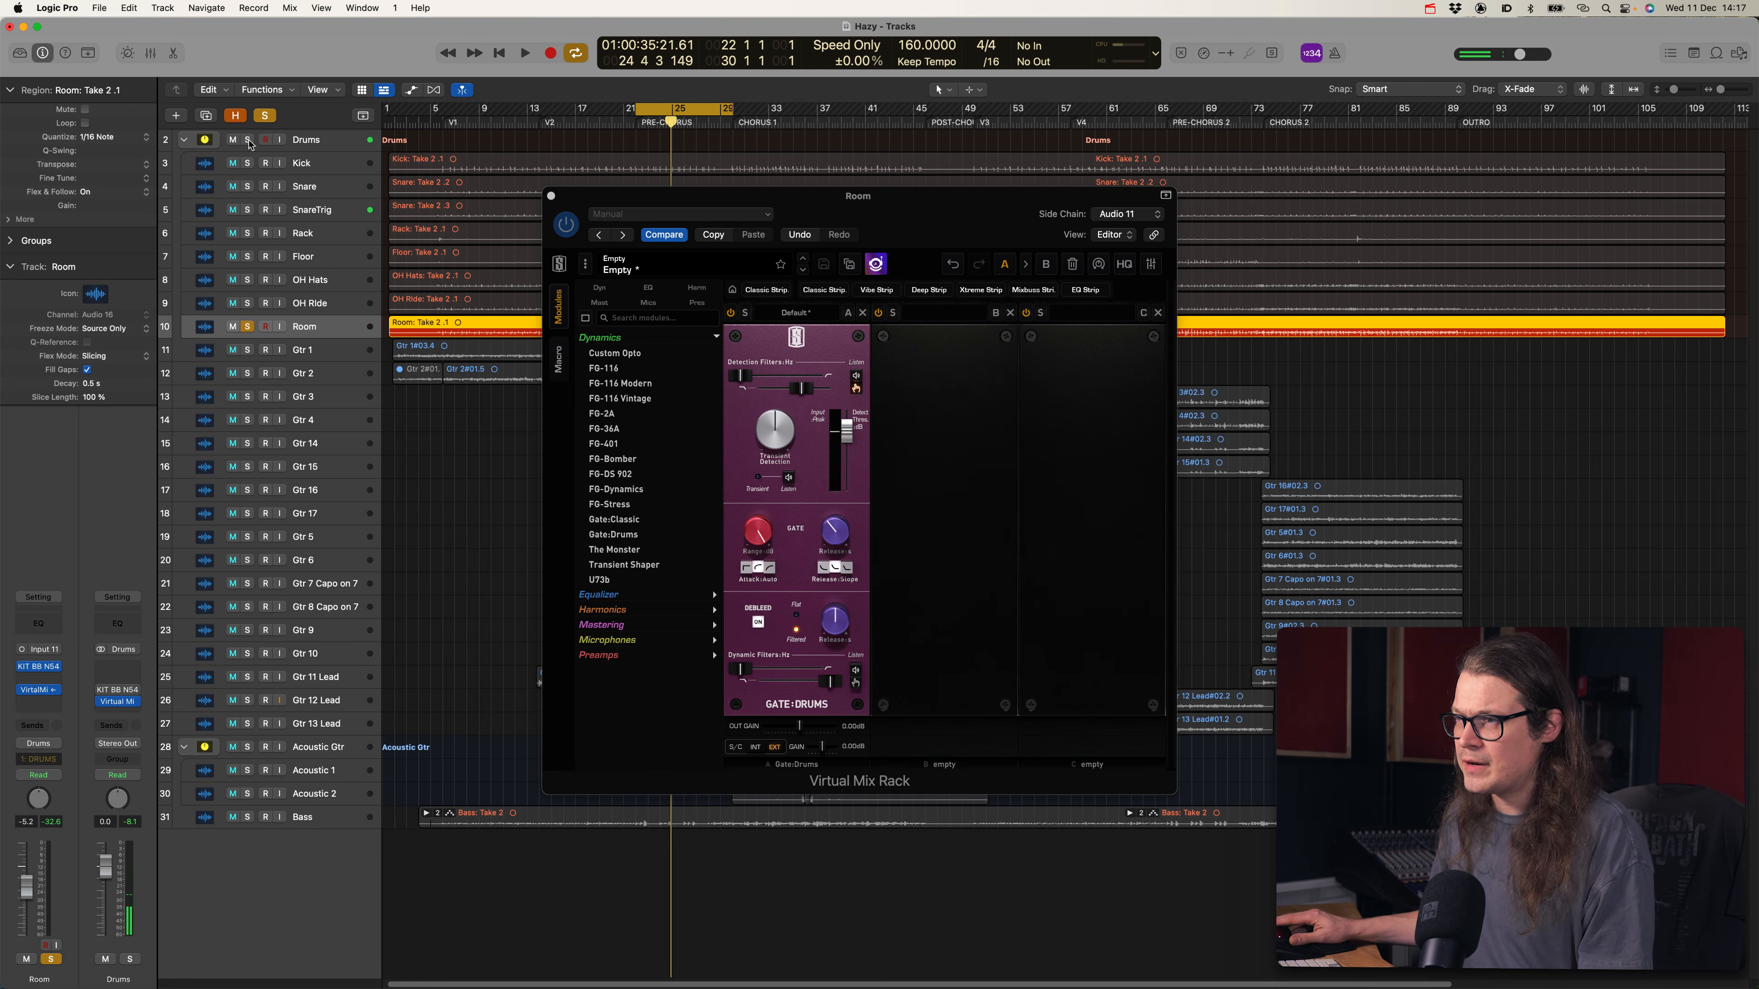
key("space")
left_click(306, 141)
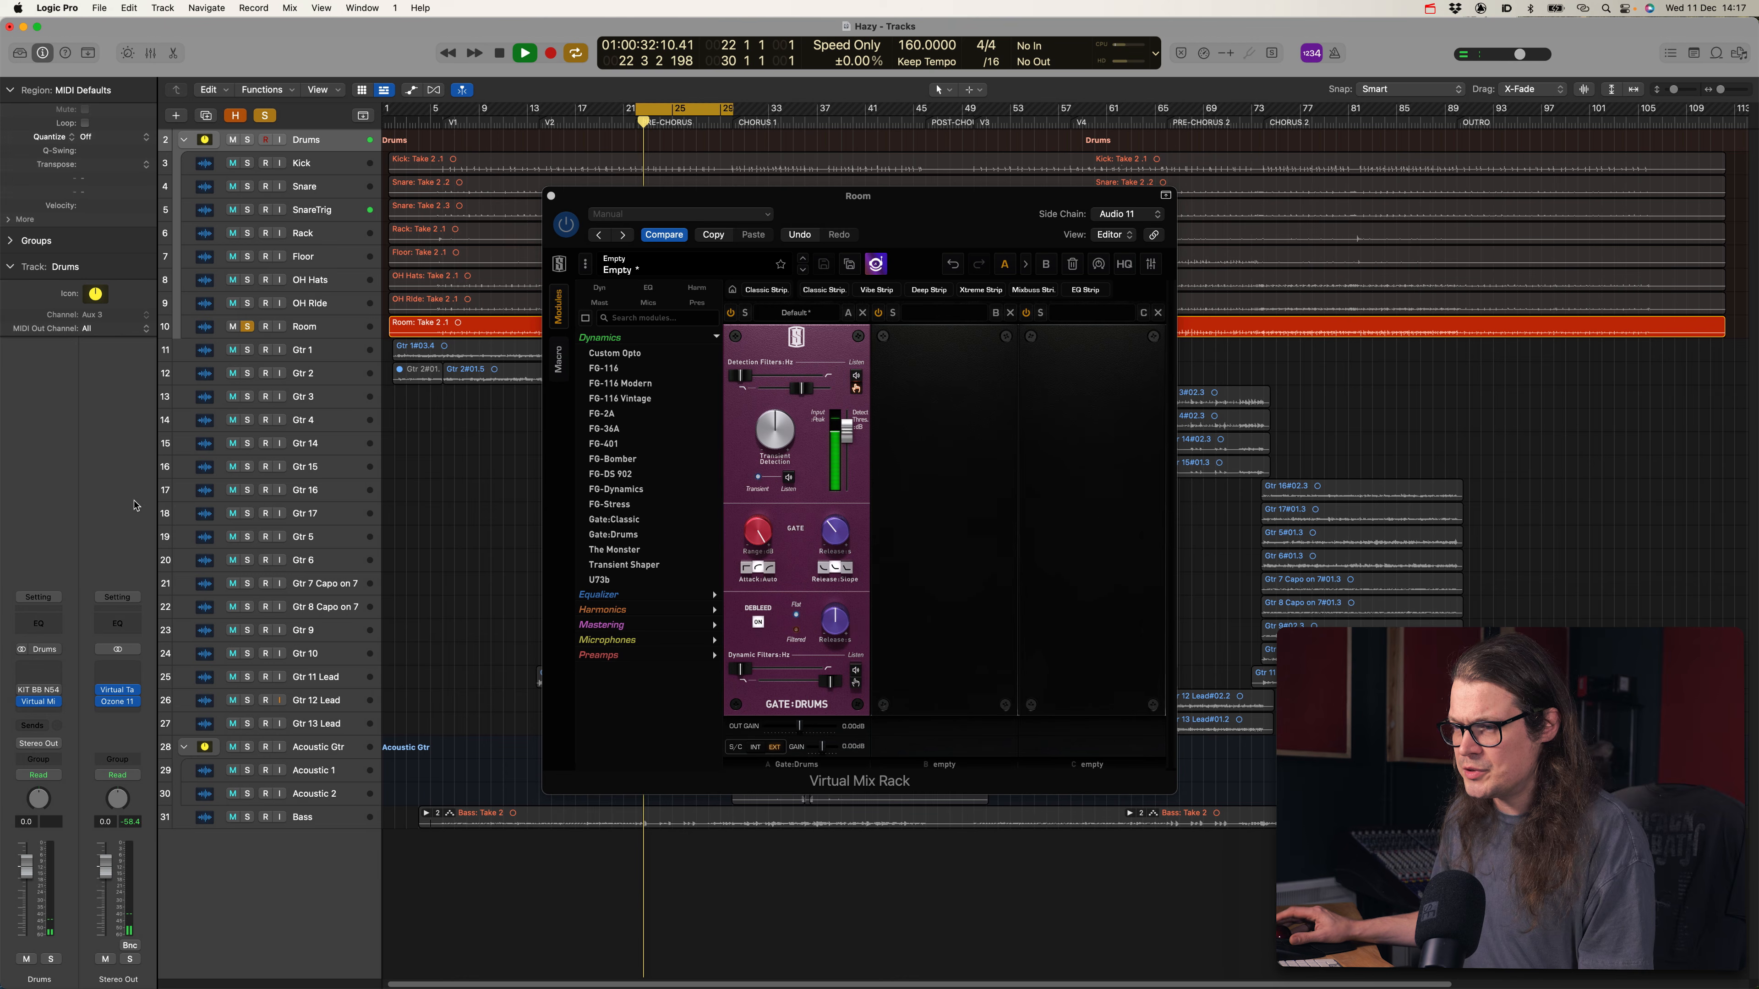
left_click(41, 705, "alt")
left_click(41, 705, "alt")
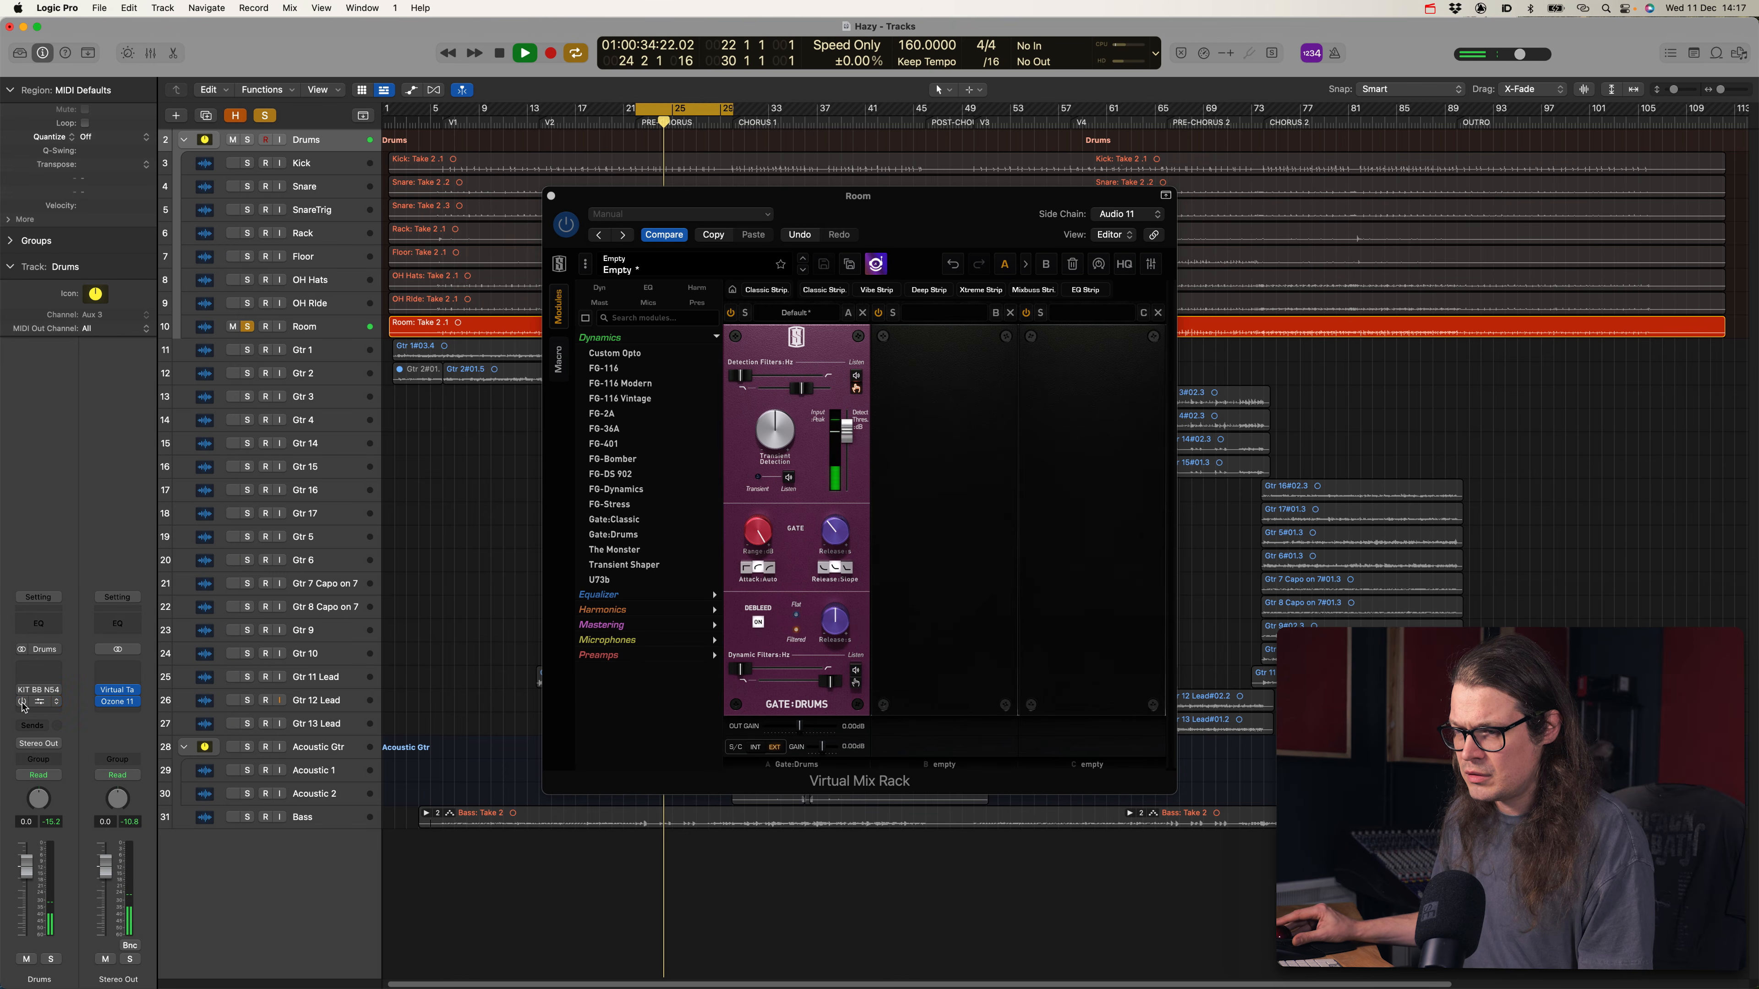
key("space")
Solo the Drums stack again with Room unsoloed, and raise the Room track's fader to about 3.2 dB
left_click(246, 140)
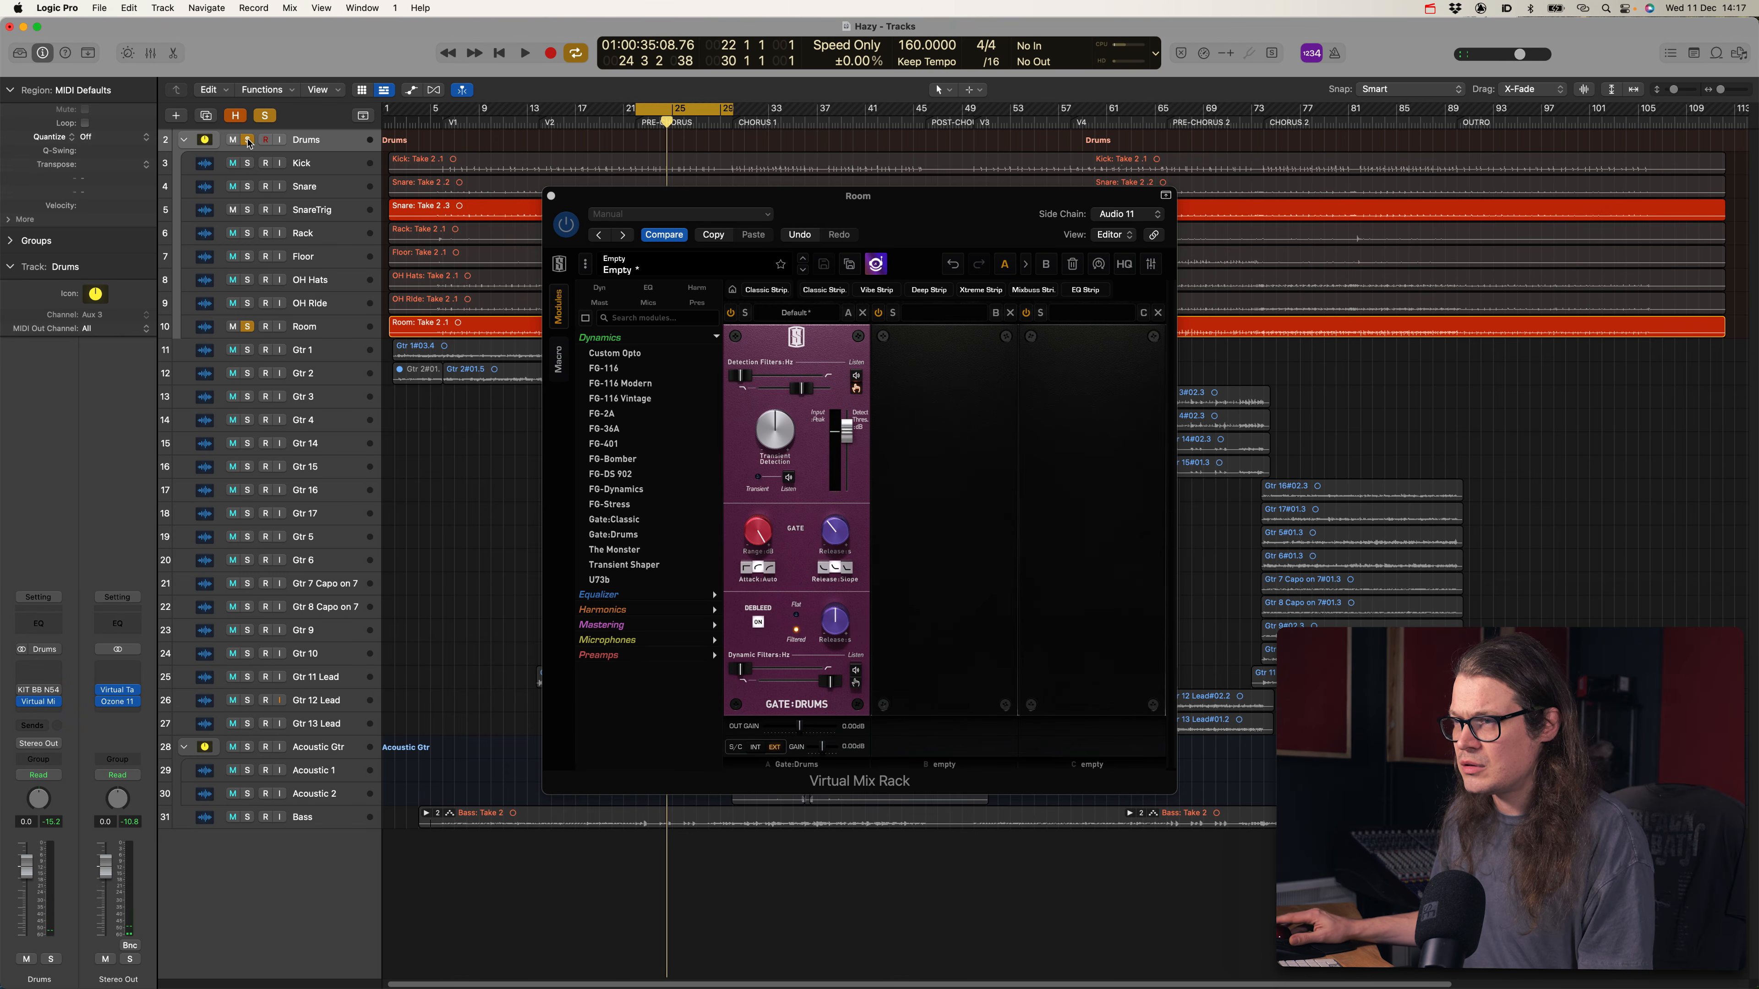
key("space")
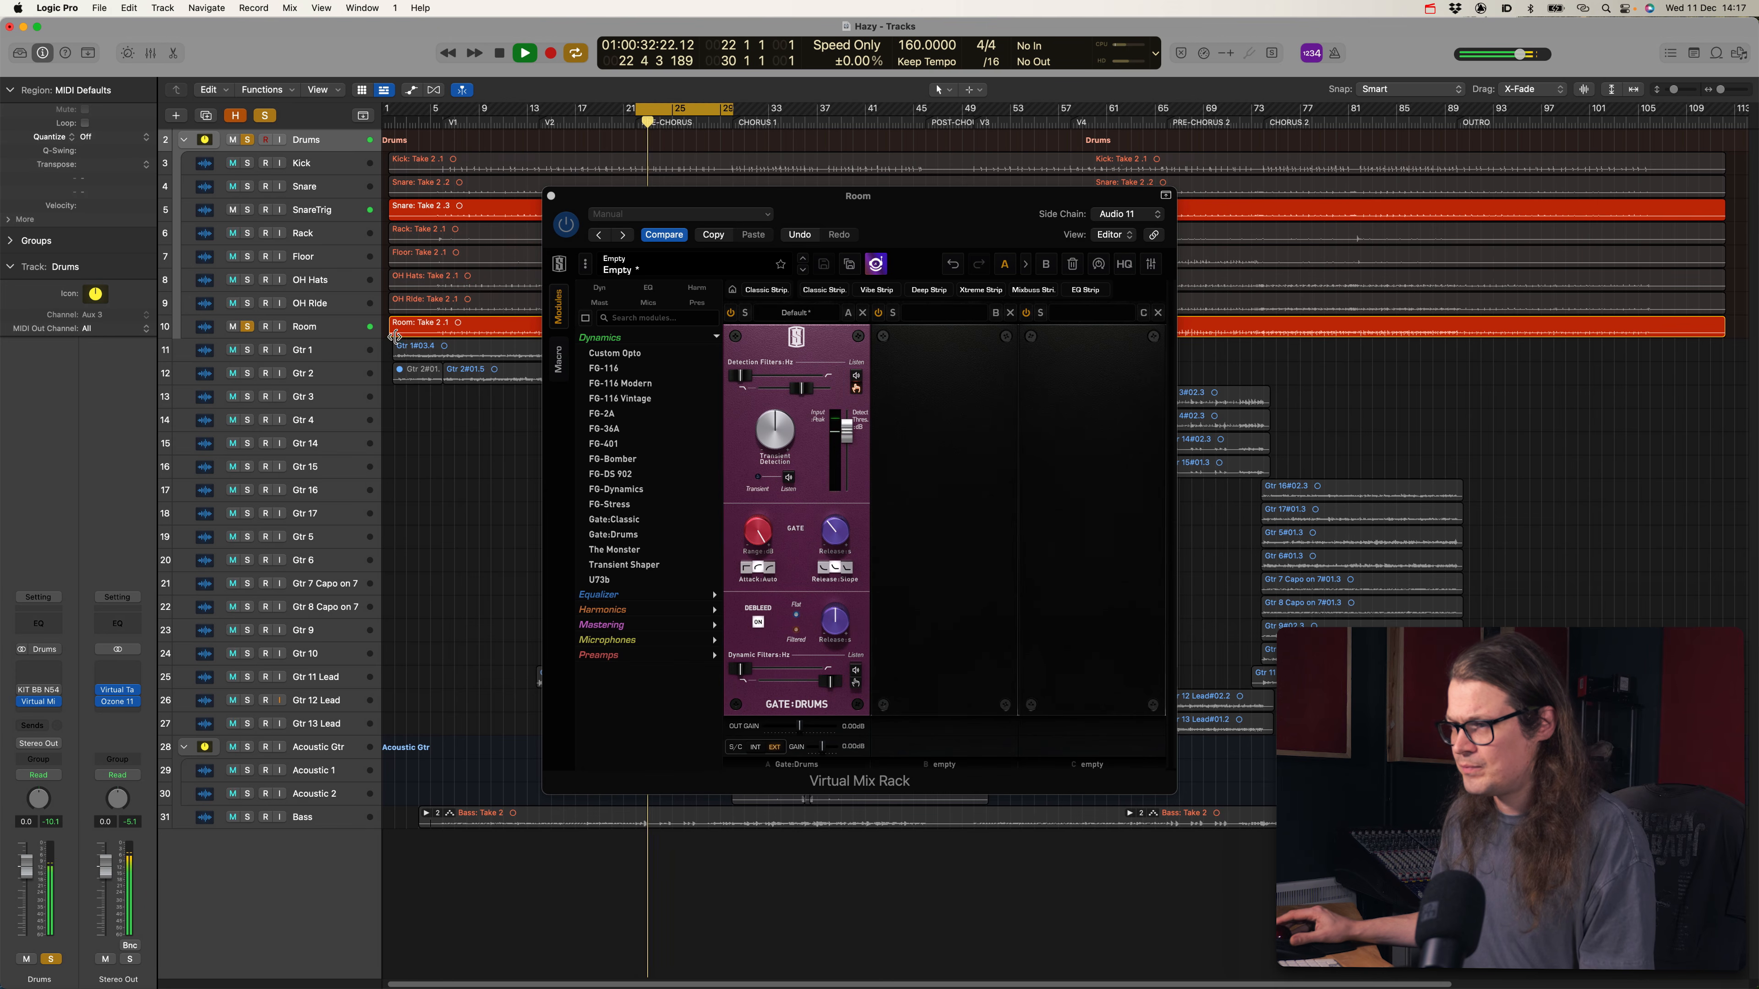
key("super+Down")
key("space")
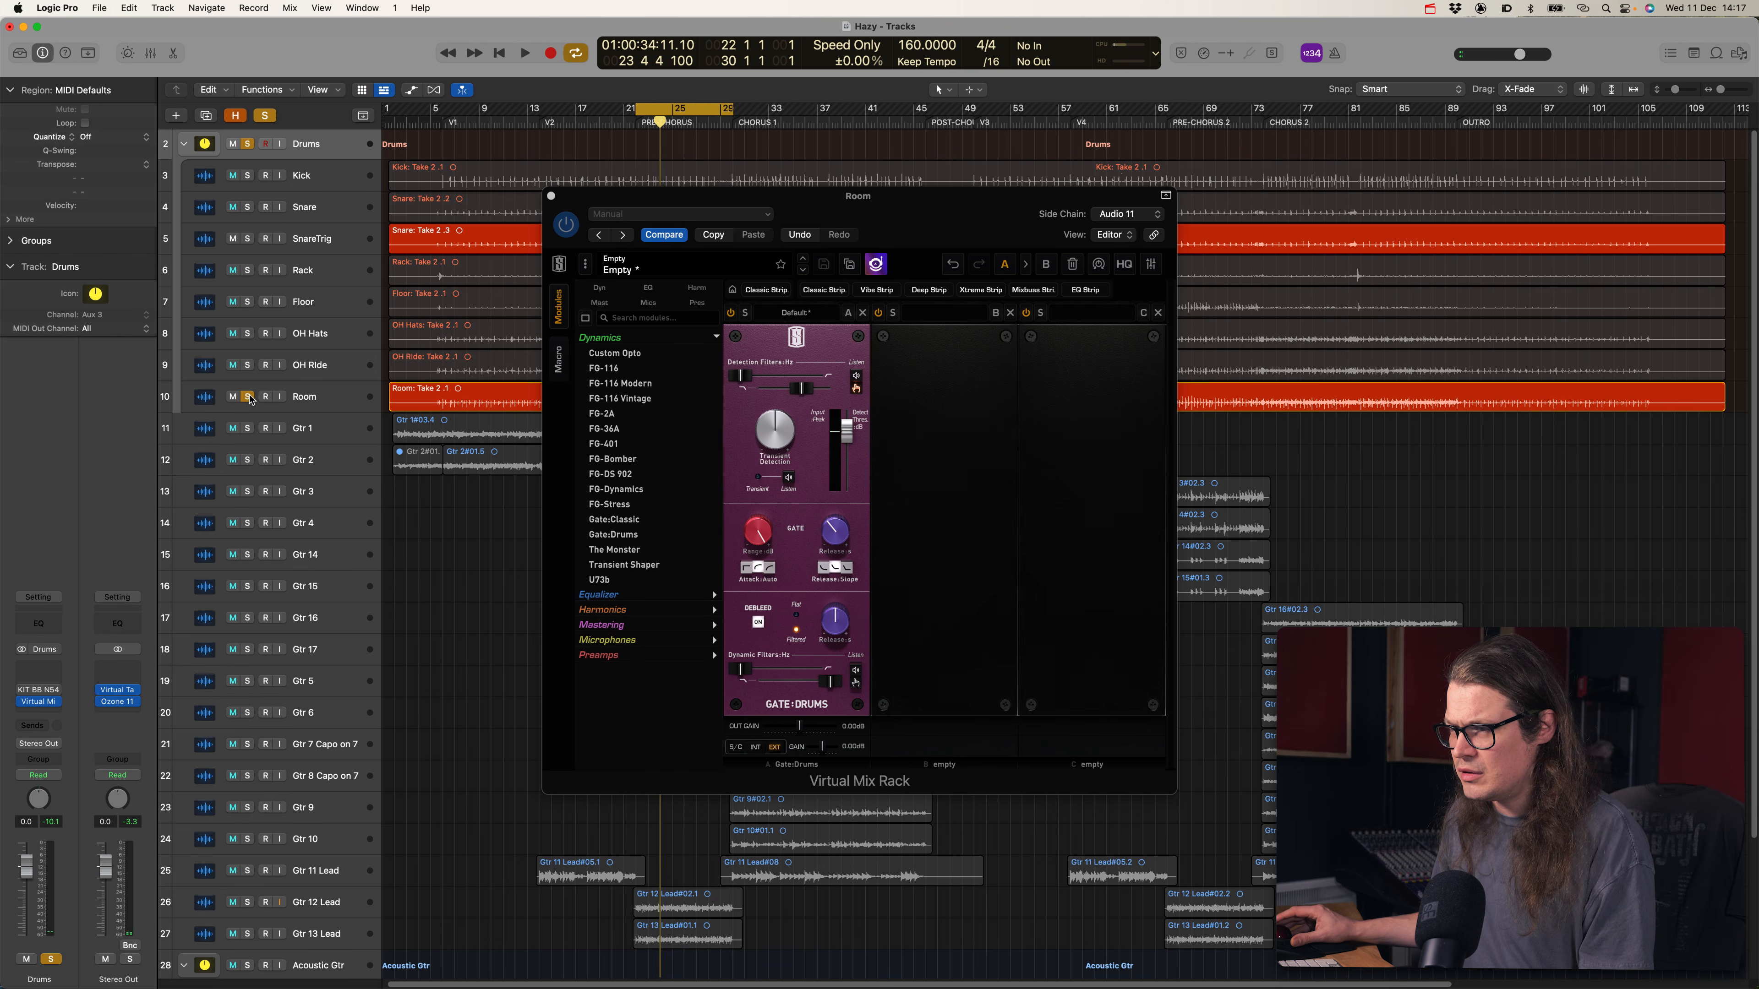
left_click(248, 397)
key("space")
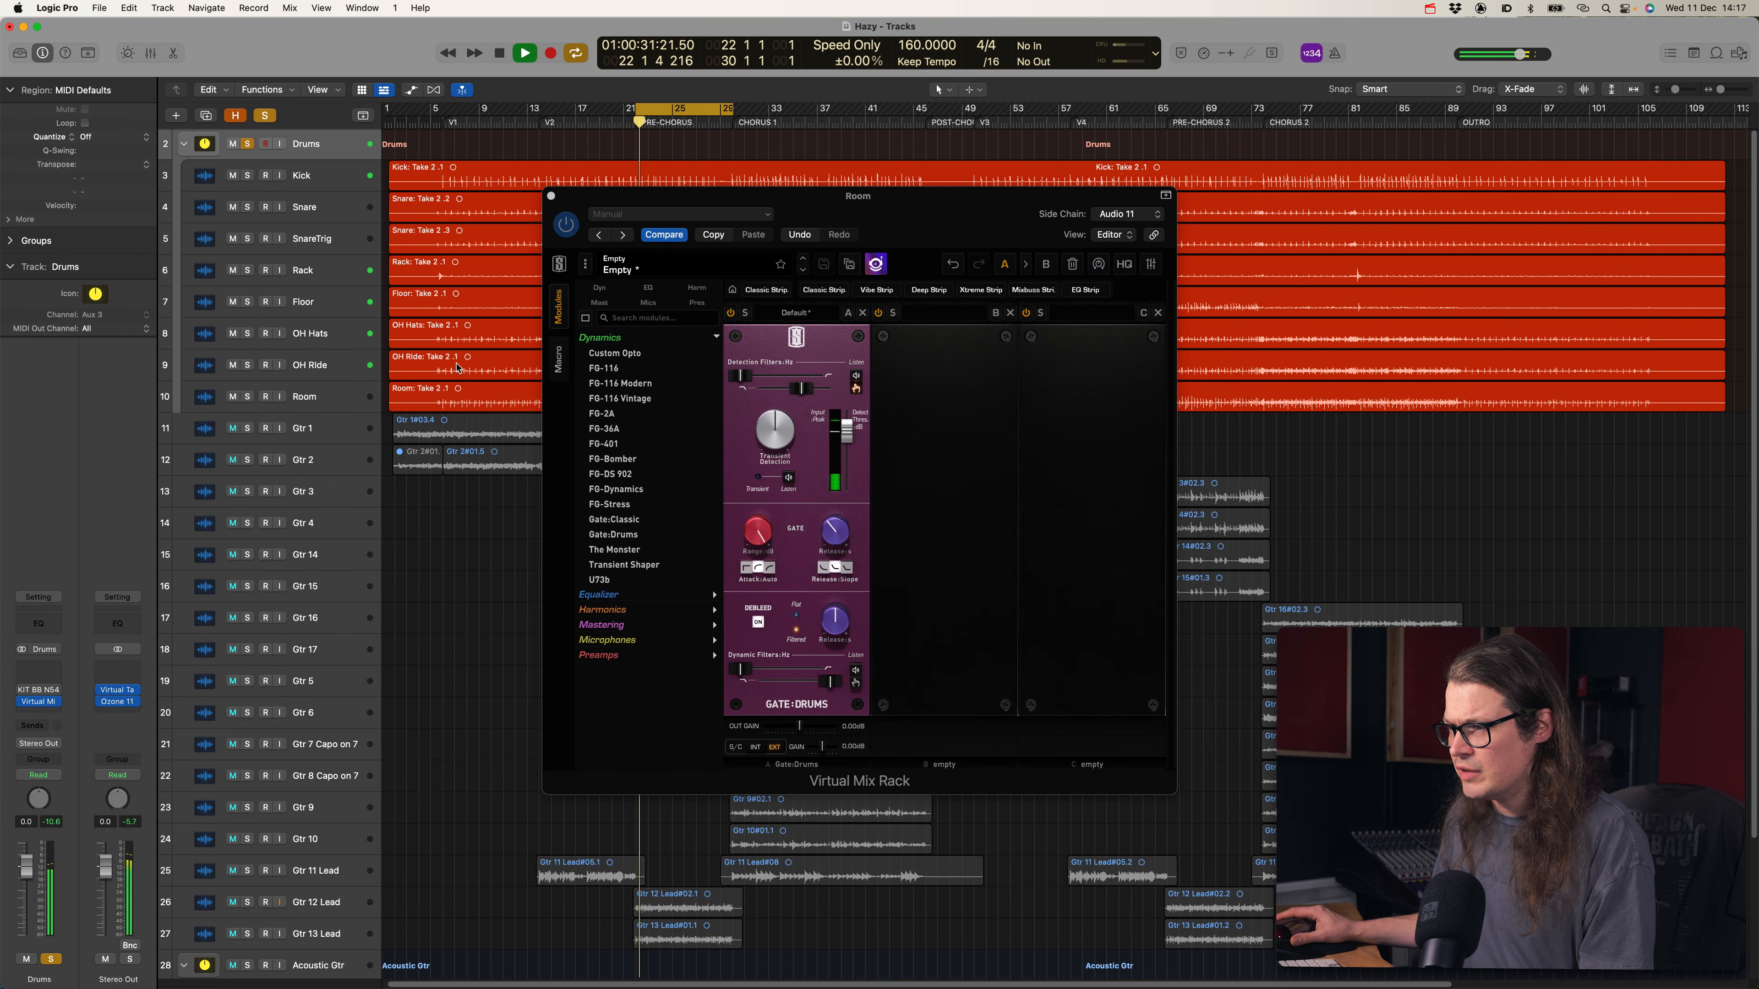
left_click(345, 398)
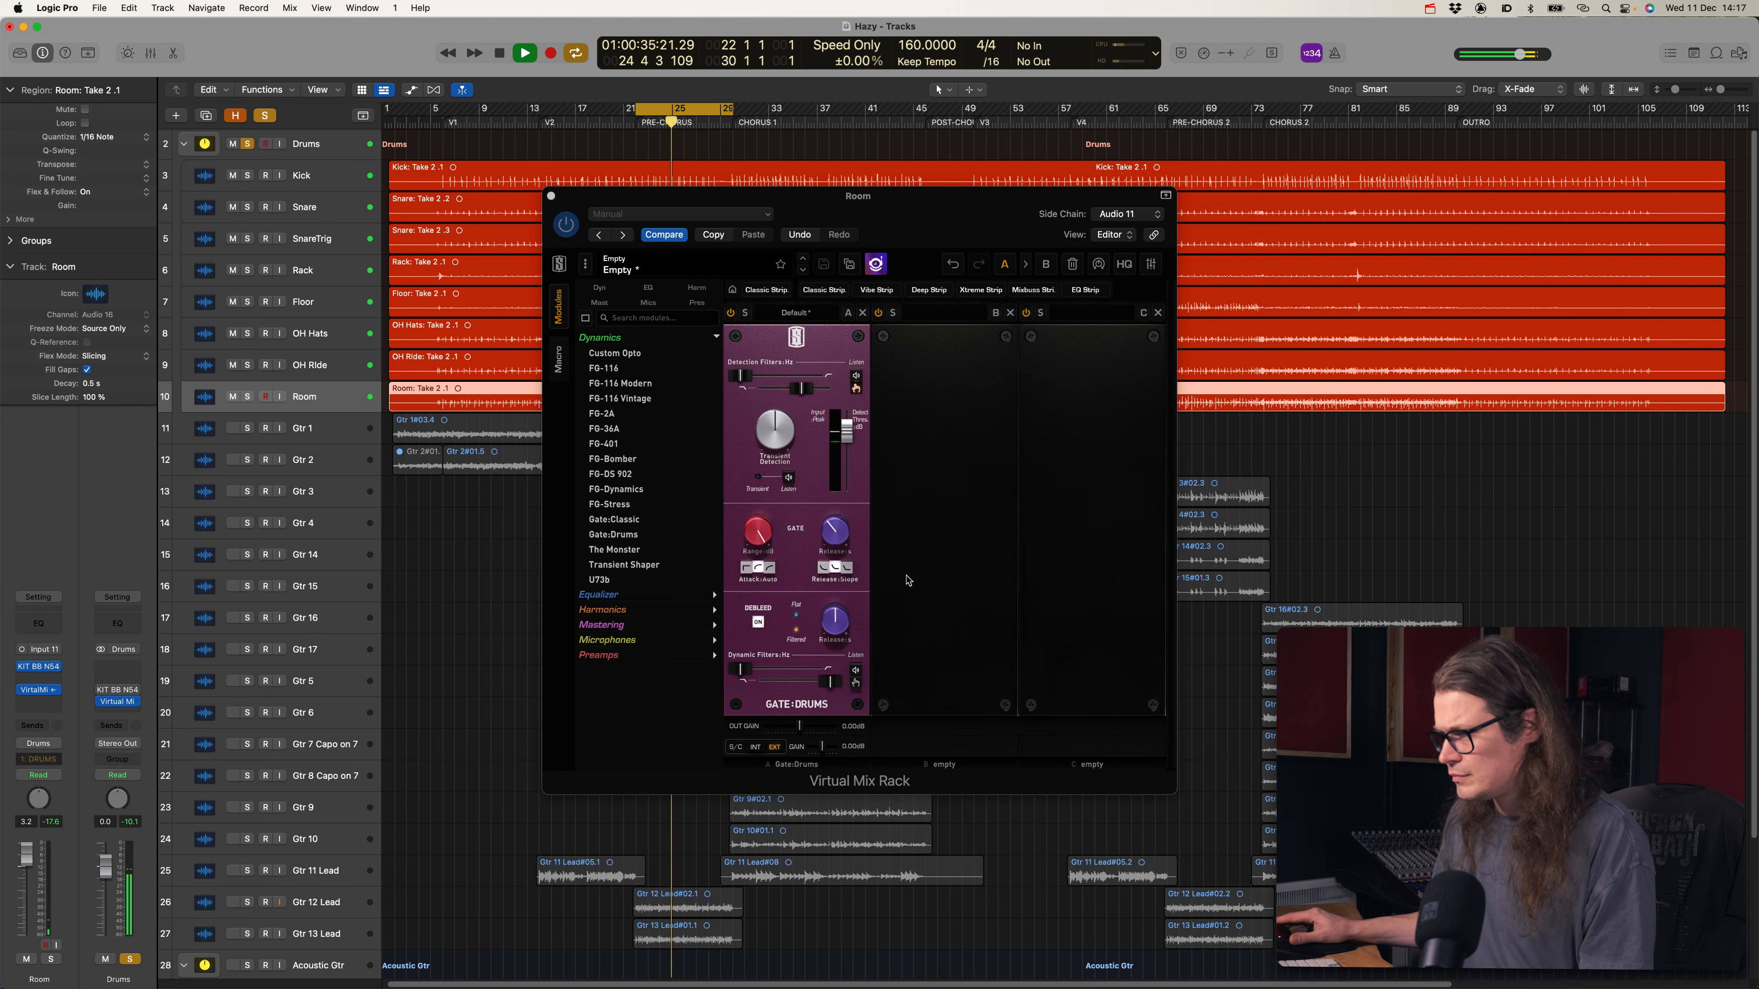
Lower the Room gate's detection threshold slightly and audition the gated room within the soloed drum mix
left_click_drag(854, 441, 851, 458)
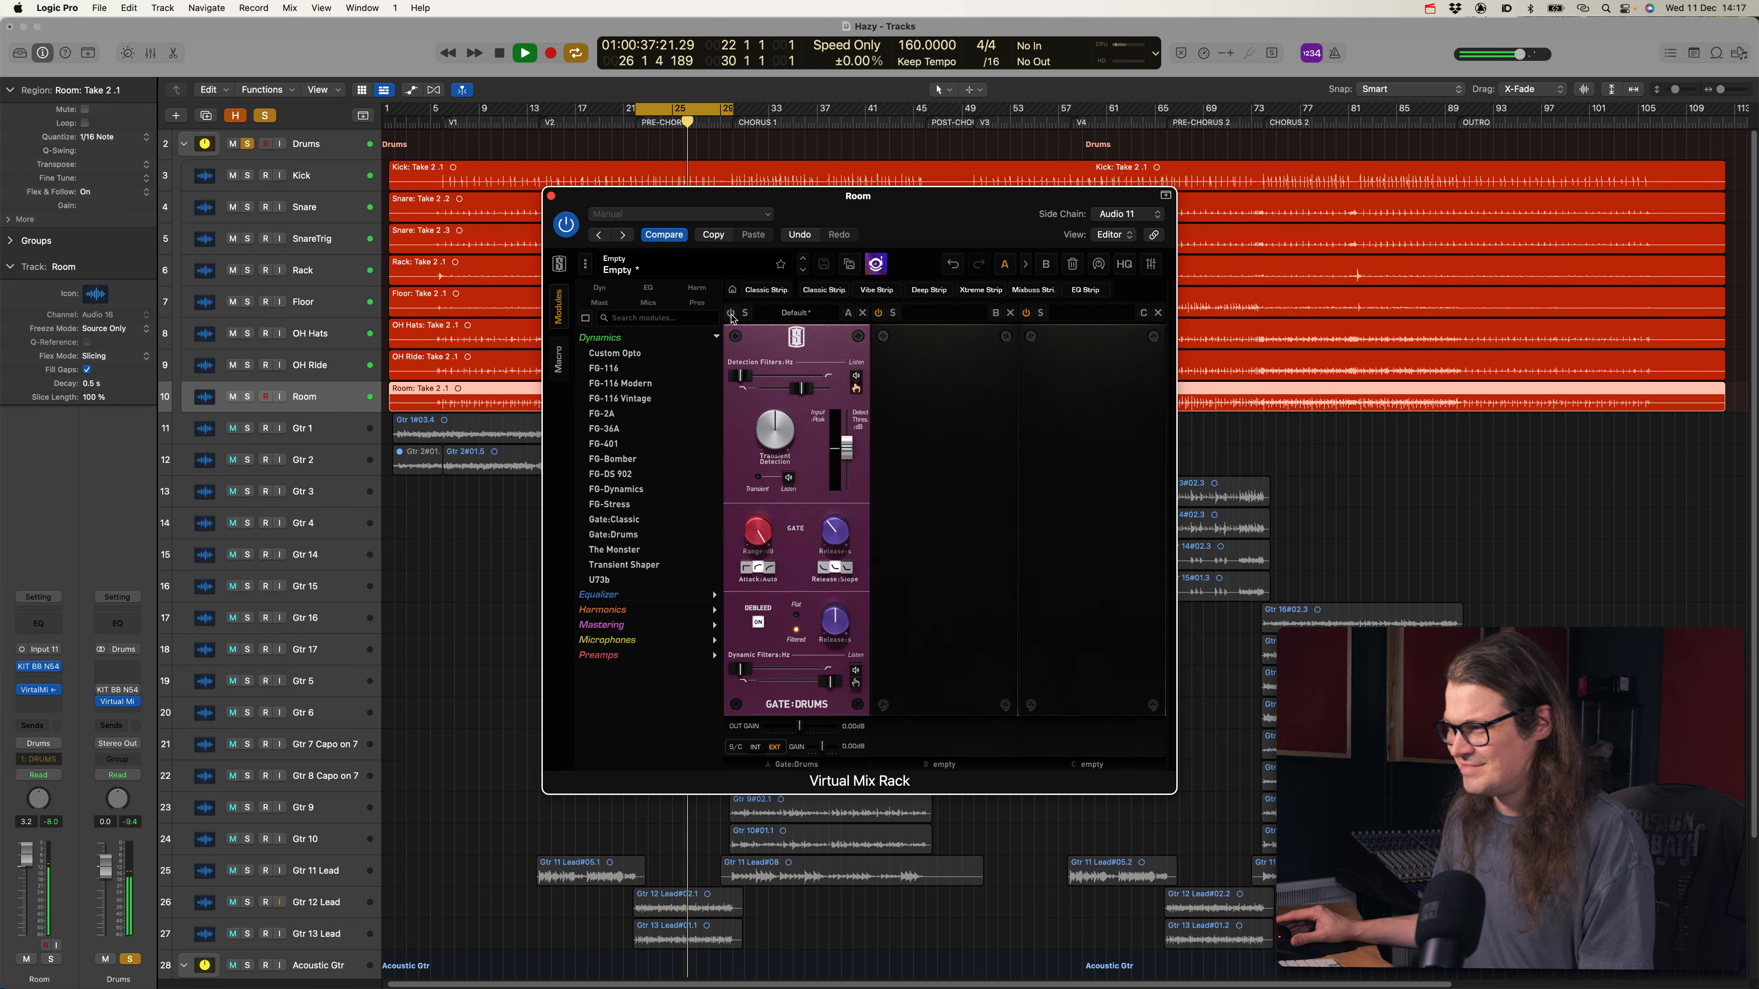
key("space")
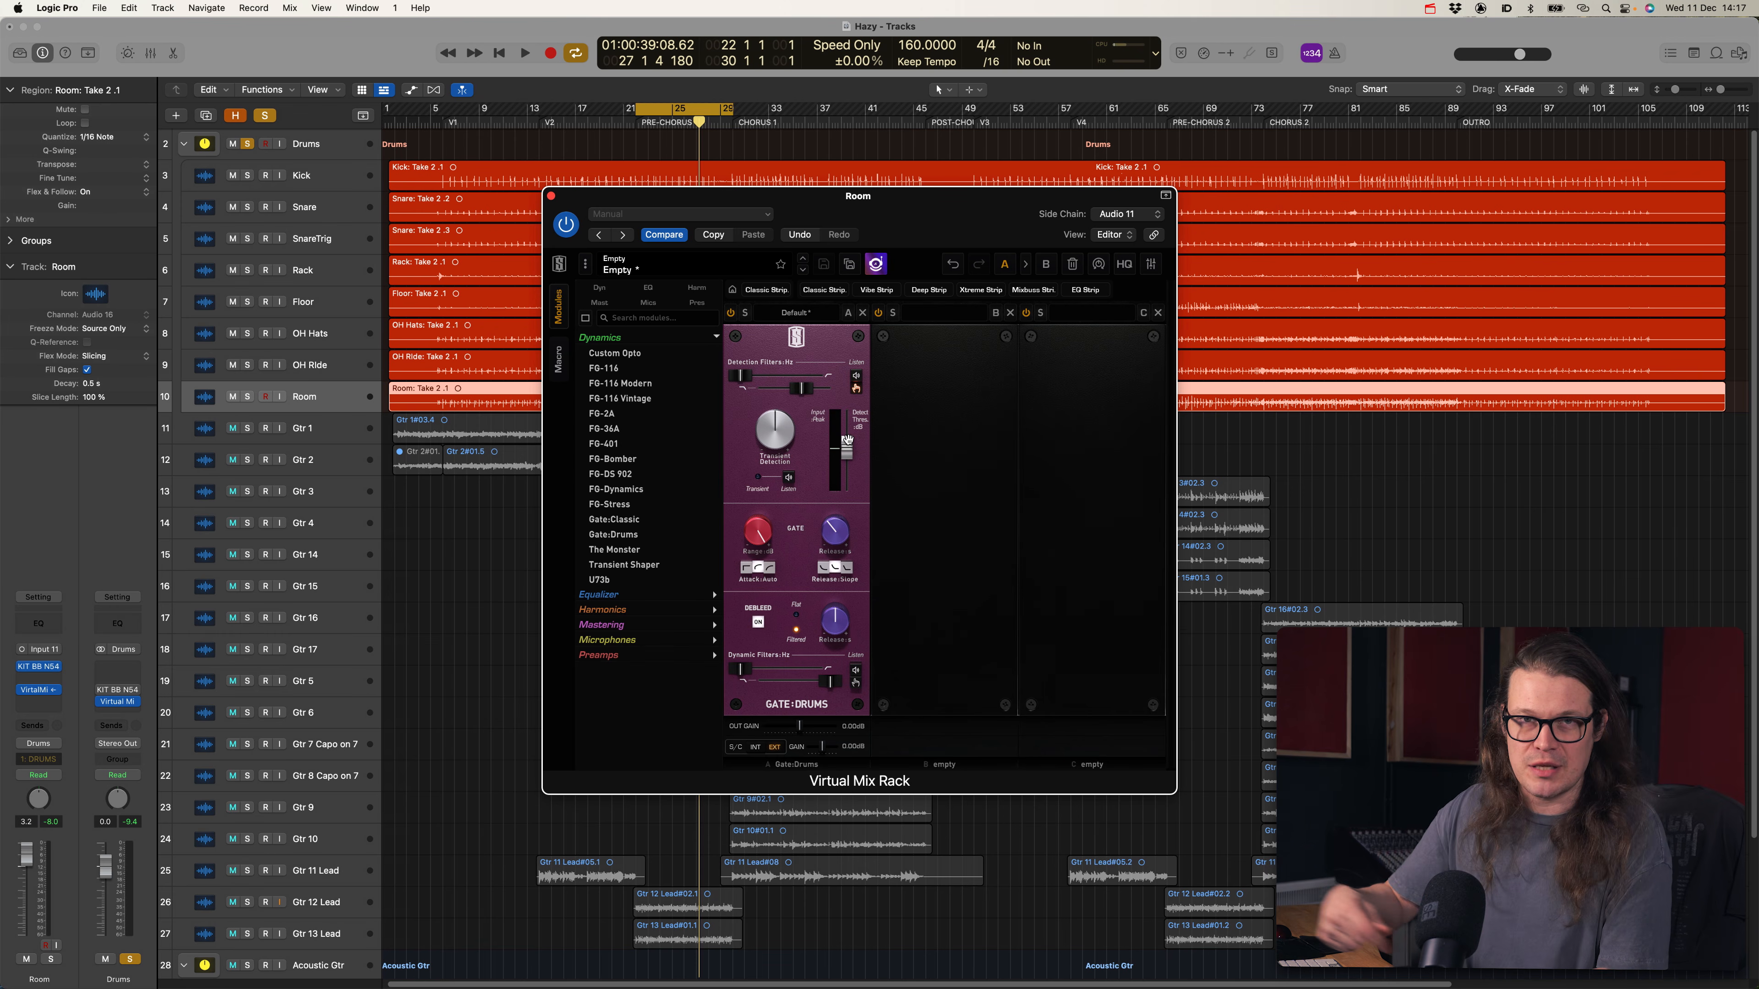
key("space")
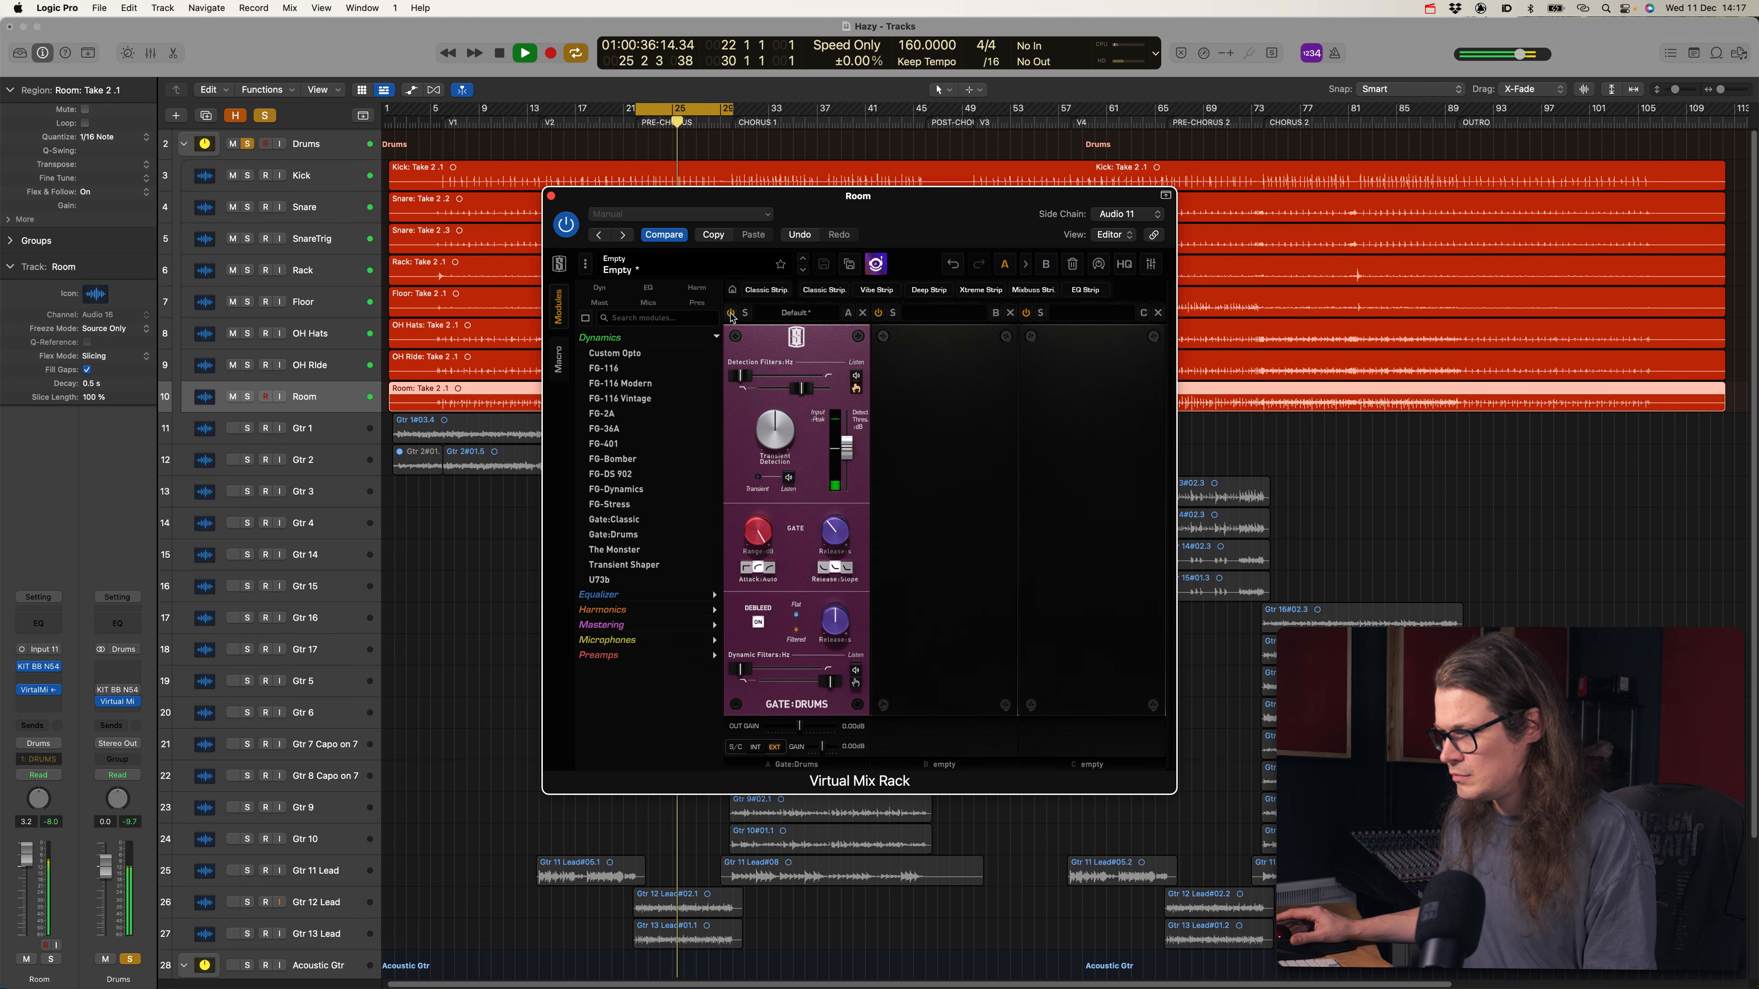
key("space")
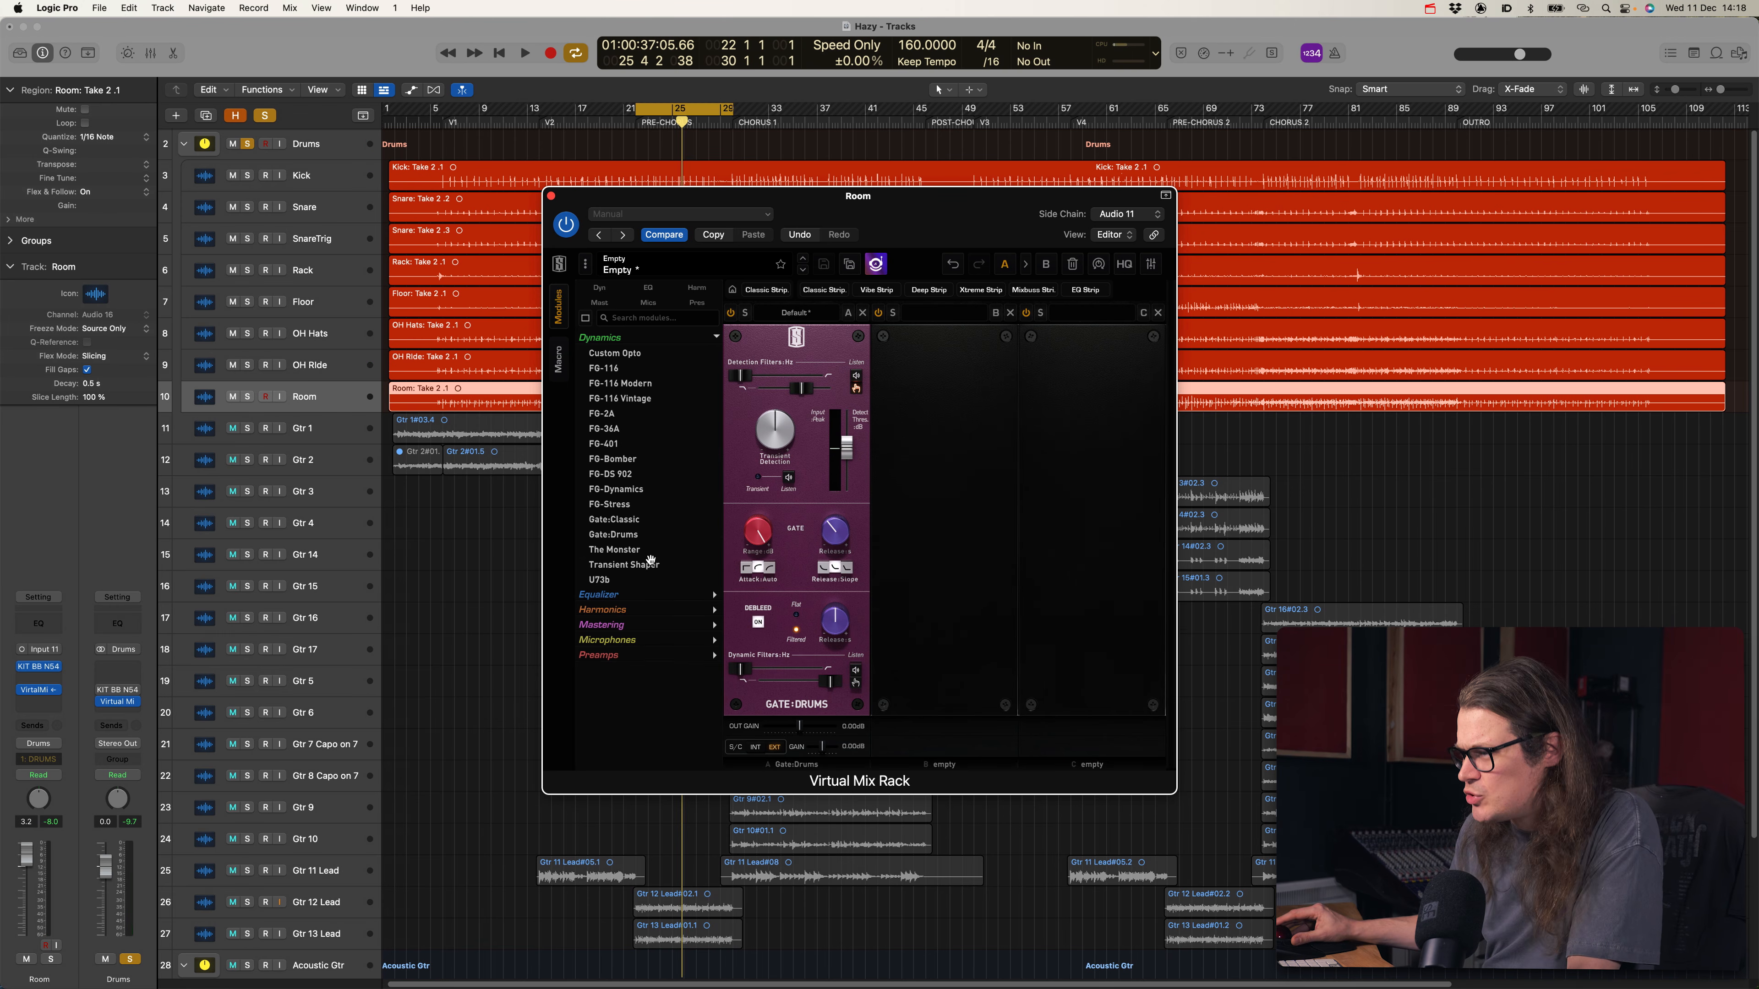
Try the Transient Shaper in the second slot, replacing it with the FG-36A harmonics module
left_click_drag(721, 569, 959, 575)
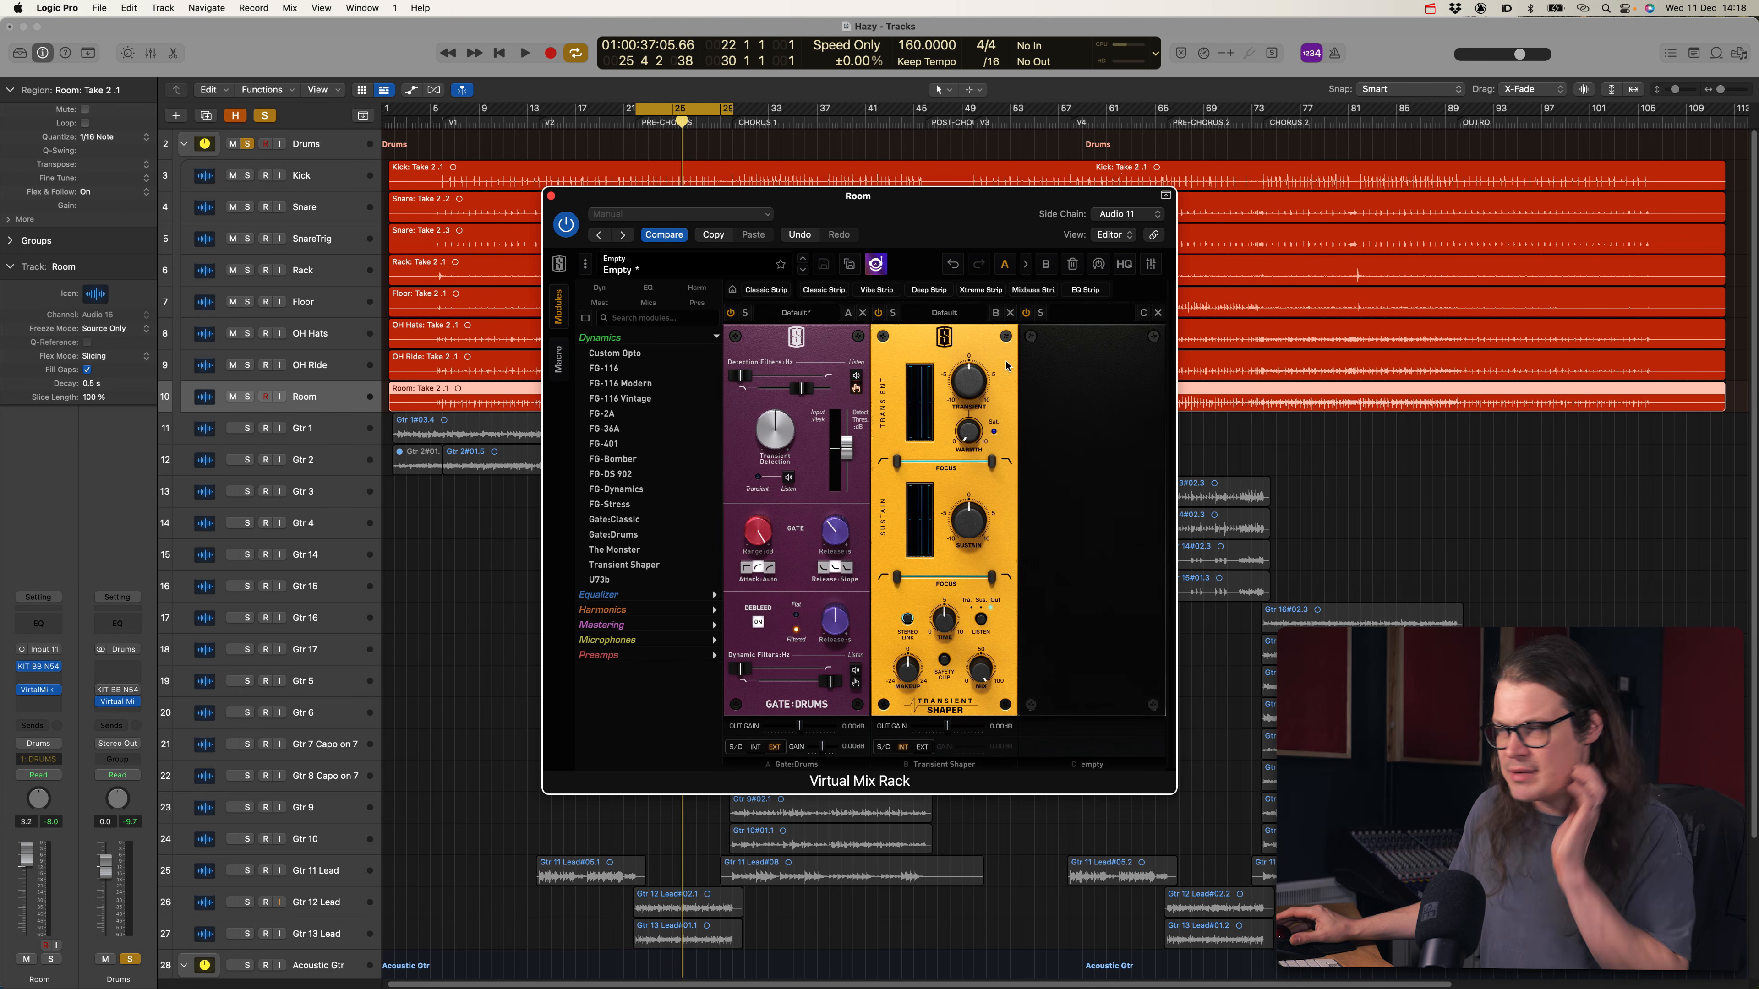
left_click(1011, 313)
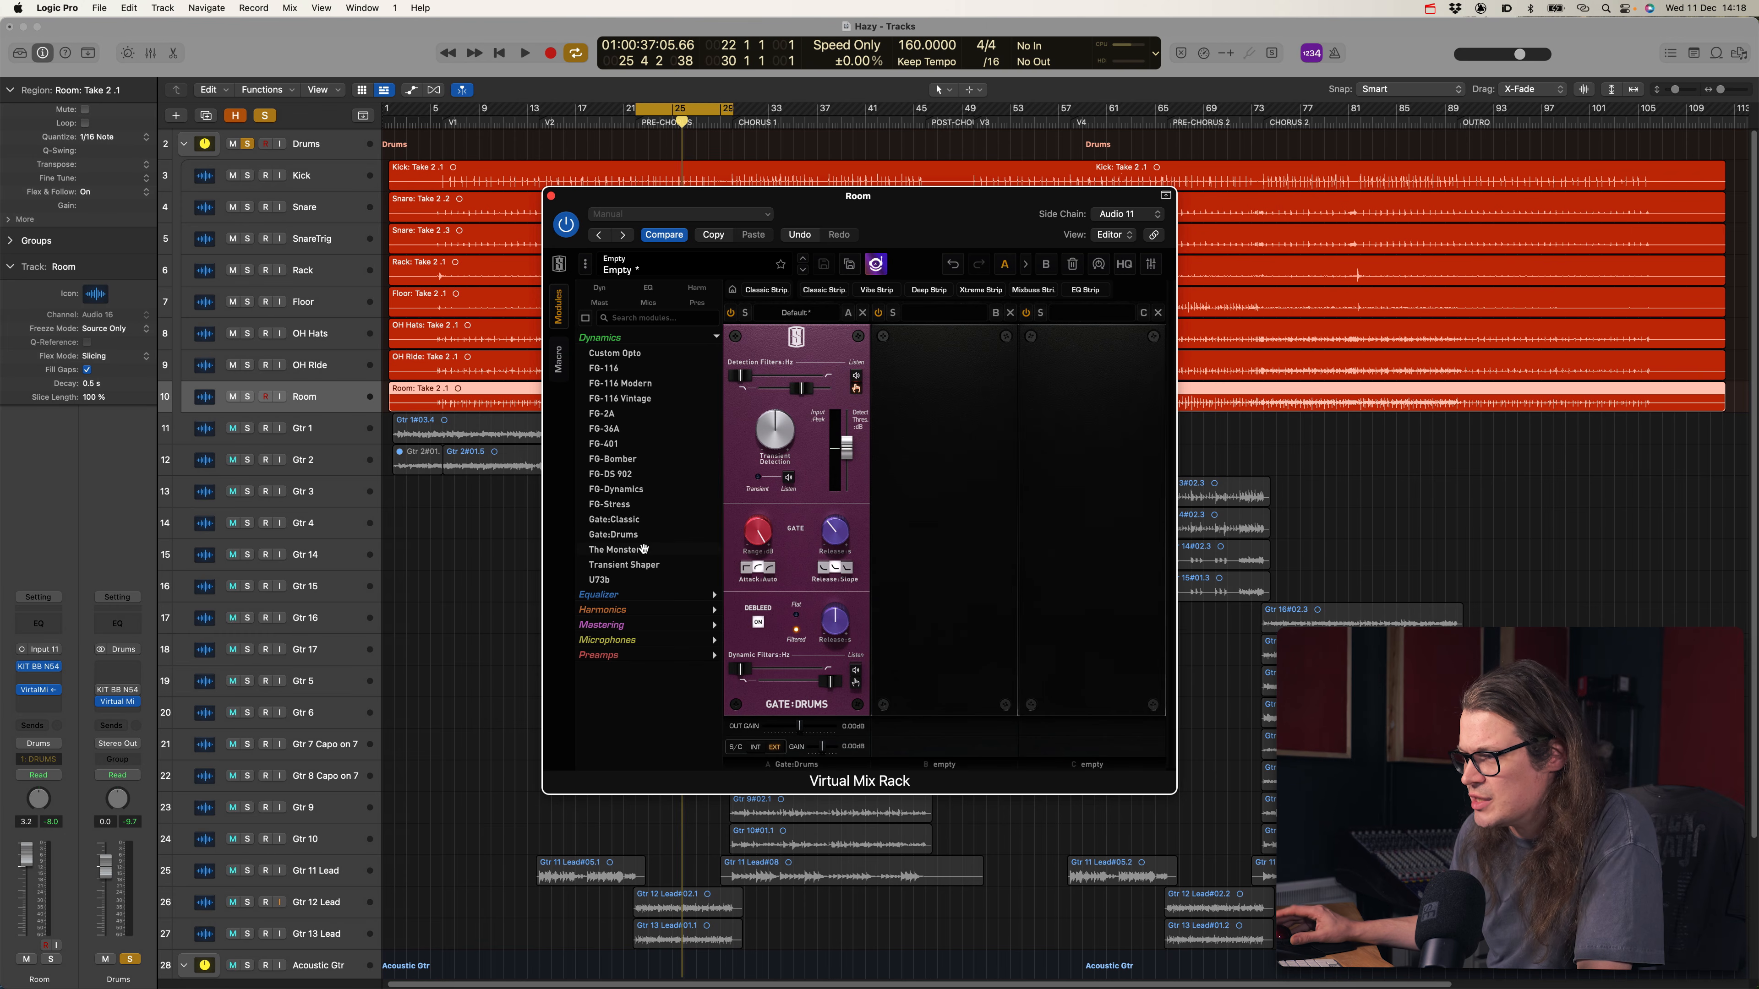
left_click(717, 339)
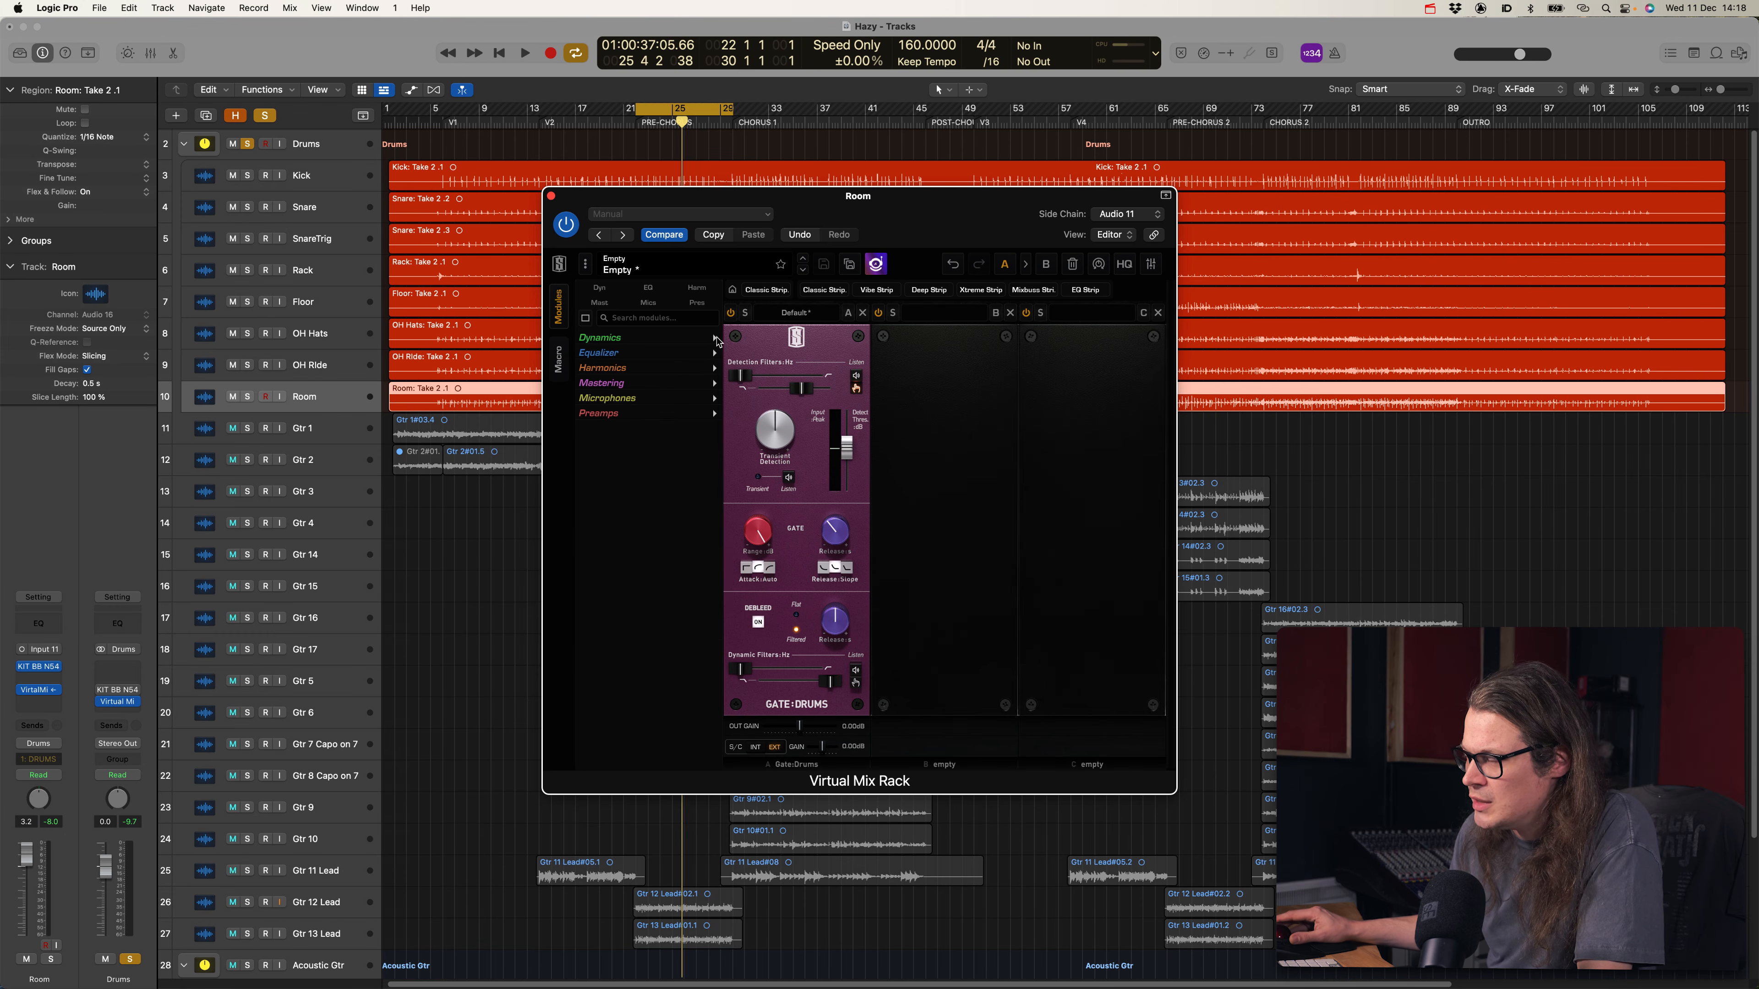
left_click(716, 368)
left_click_drag(678, 381, 908, 394)
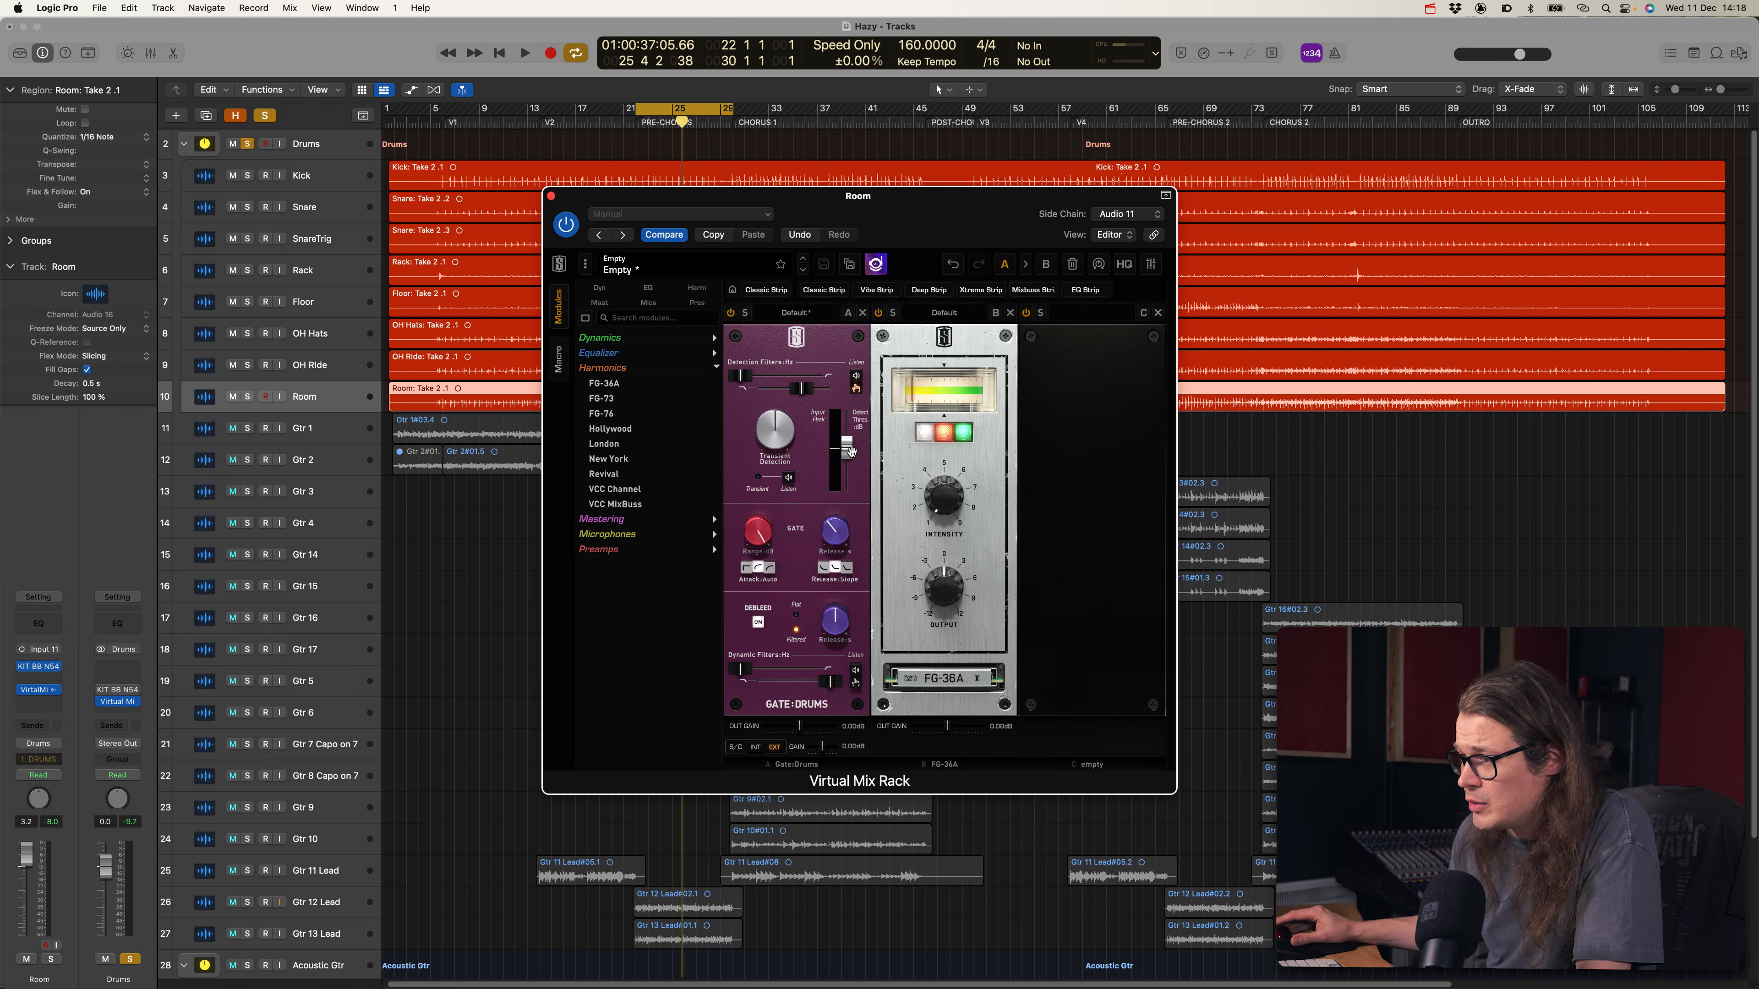
Try the Trimmer mastering module in the third slot and remove it
left_click(716, 368)
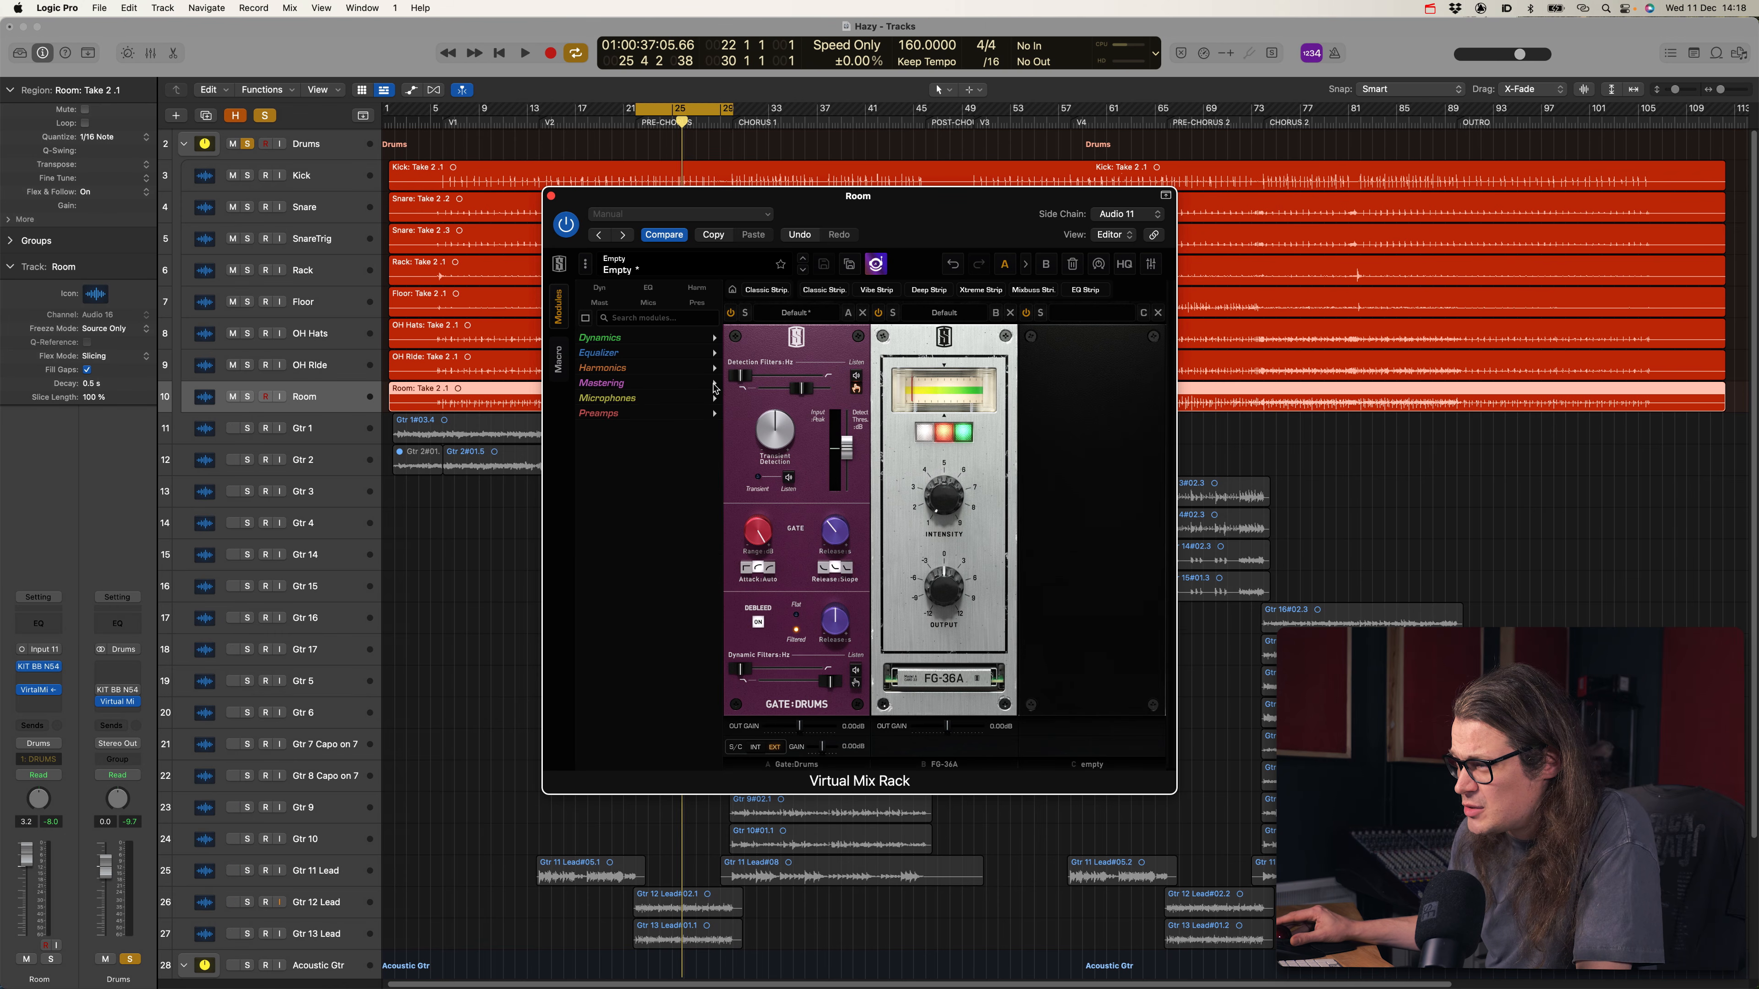
left_click(715, 384)
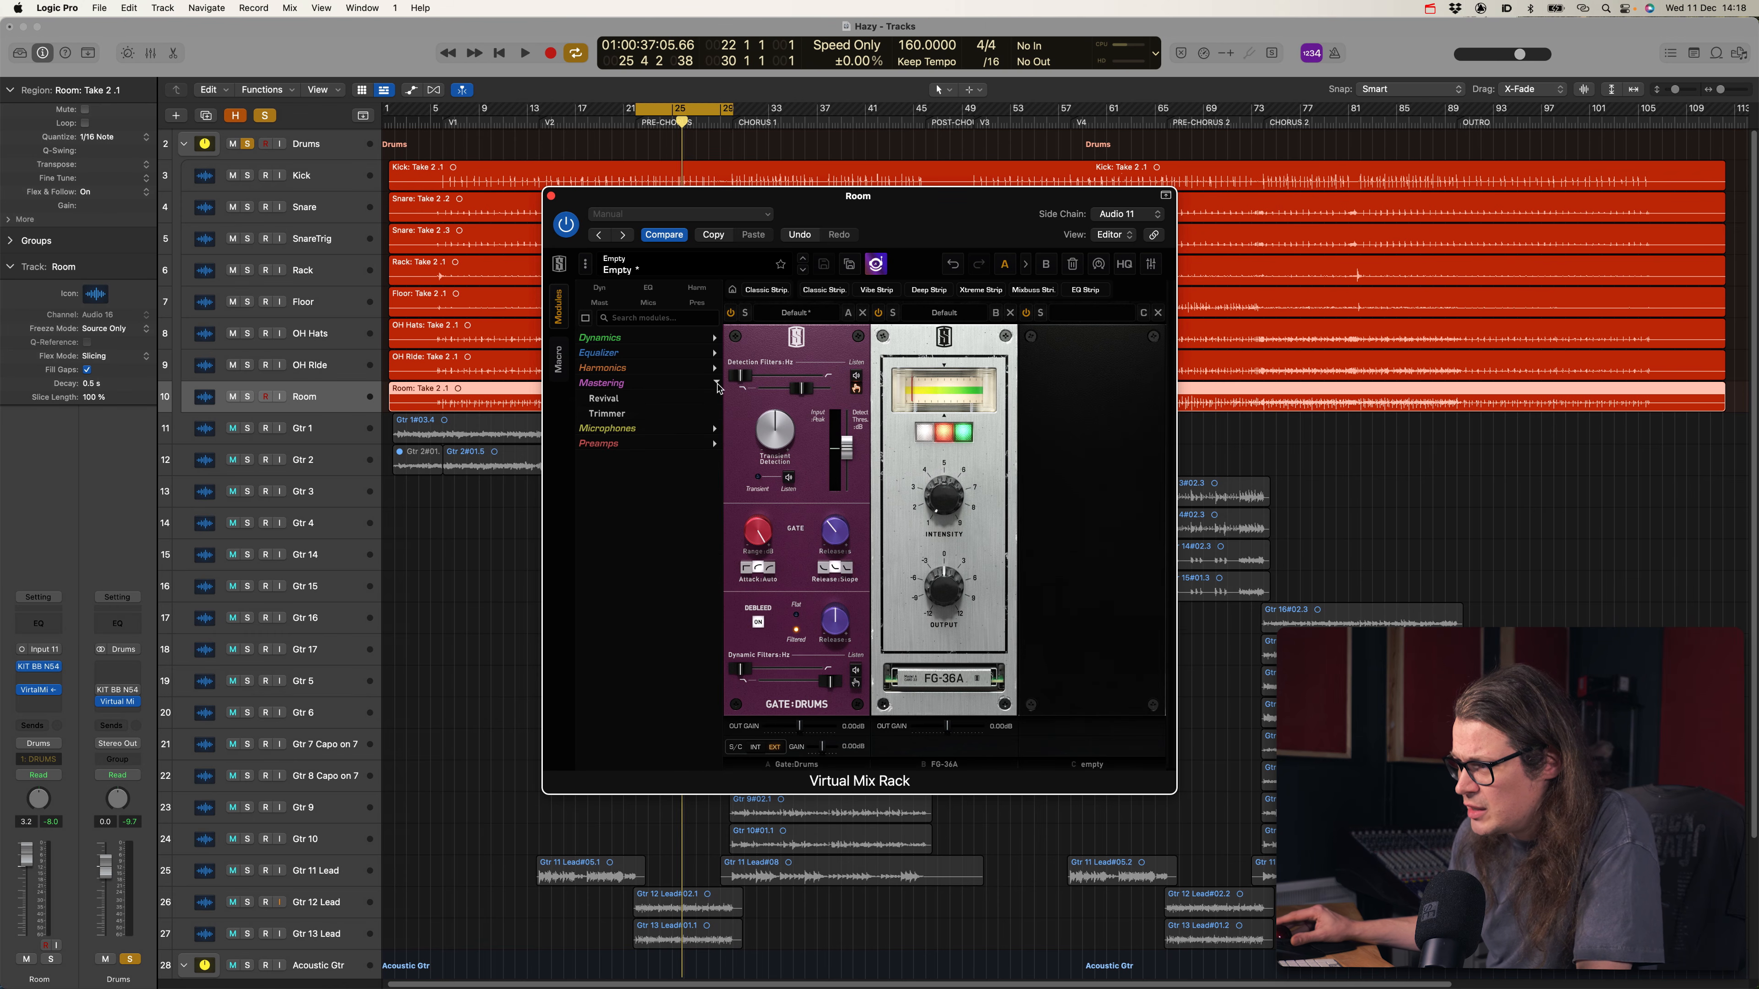
left_click_drag(626, 415, 1108, 375)
left_click(1157, 313)
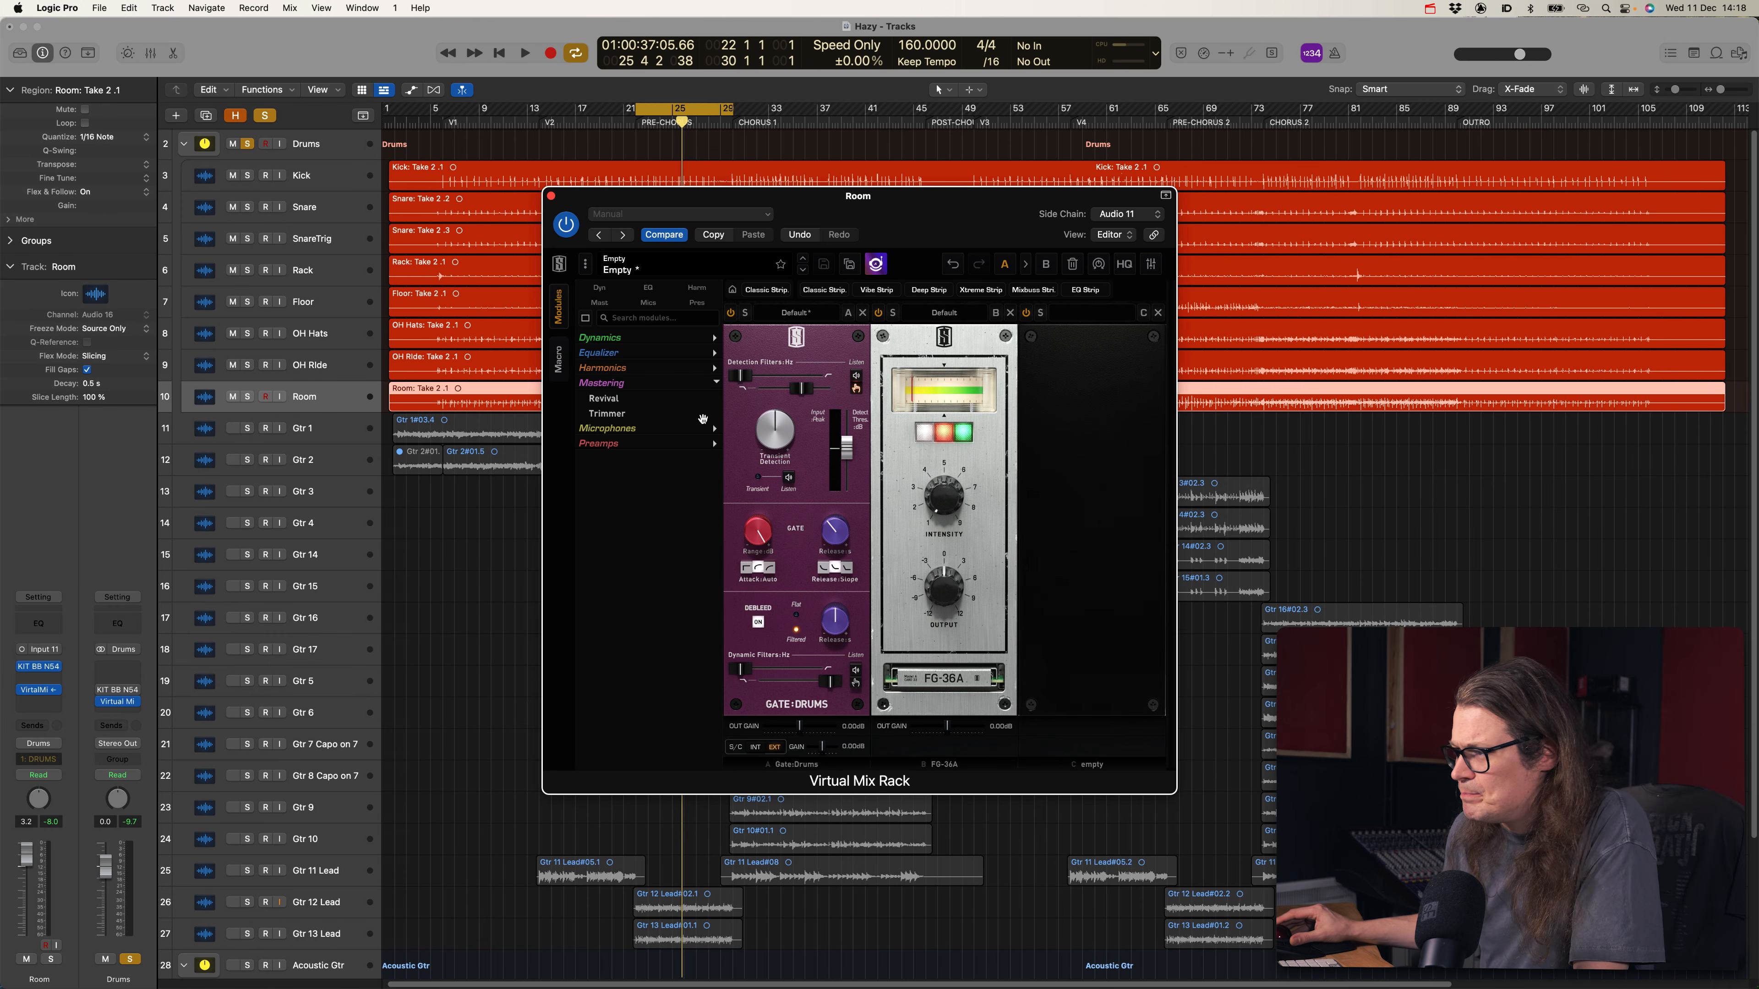
Try the Hollywood preamp module in the third slot and remove it
left_click(714, 444)
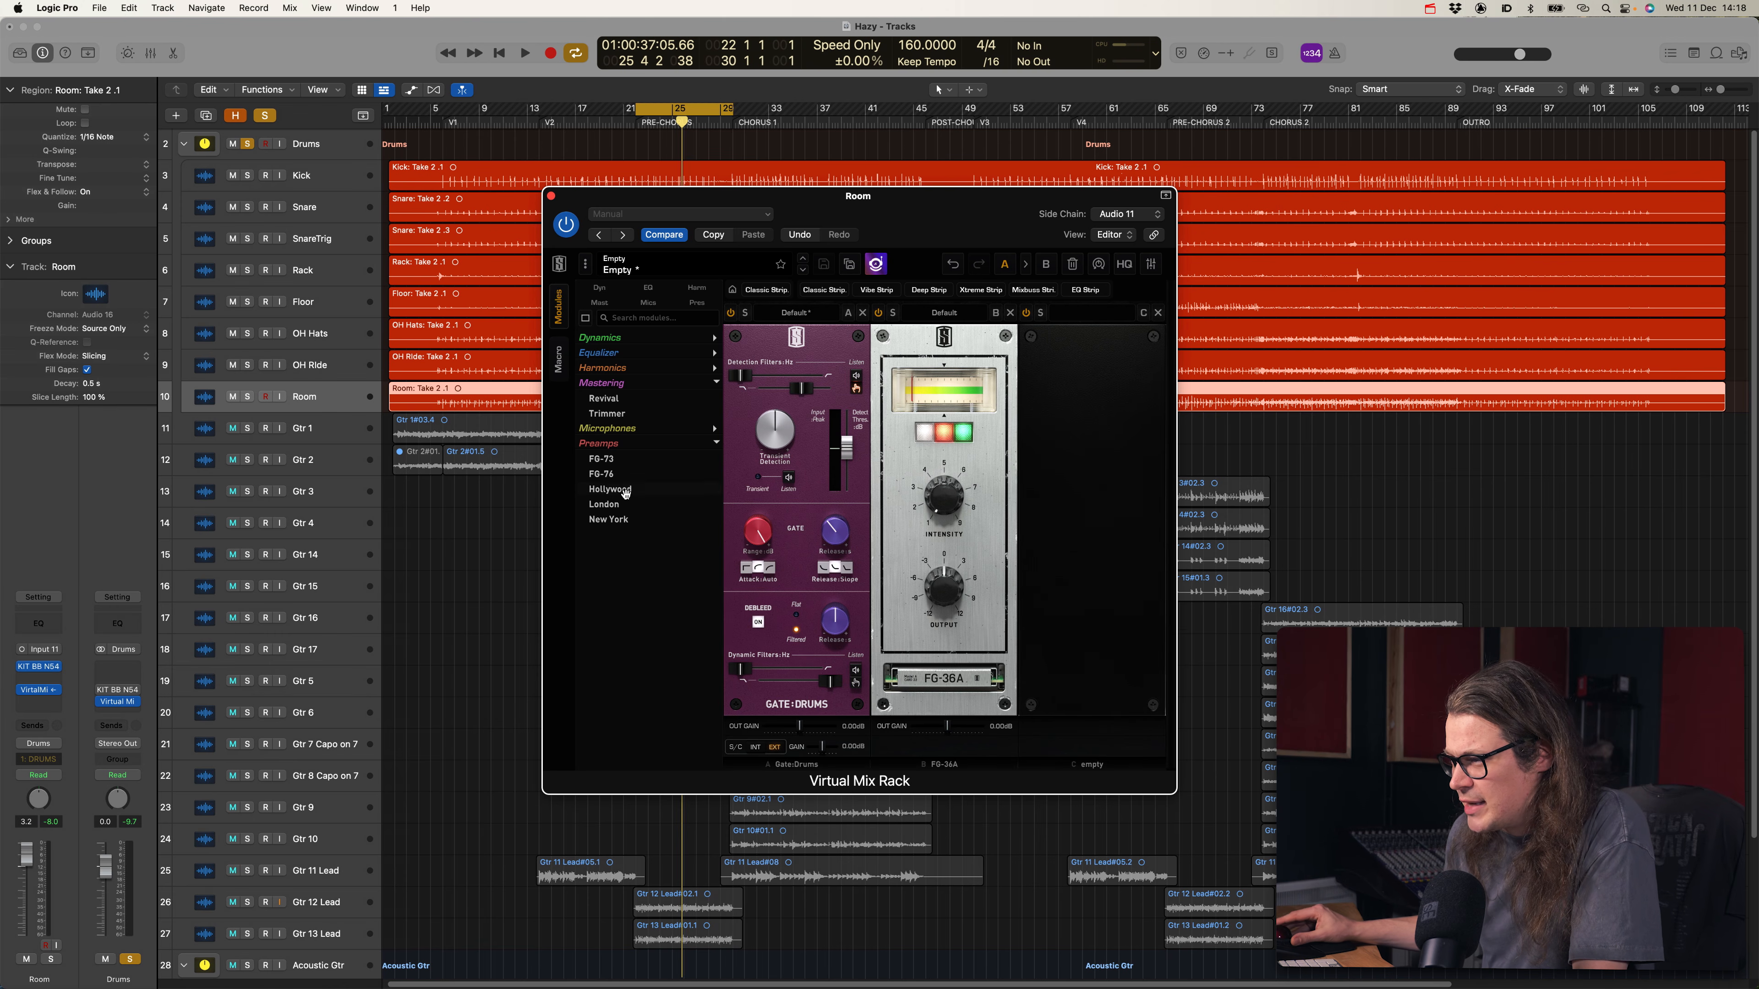
left_click_drag(626, 492, 1089, 513)
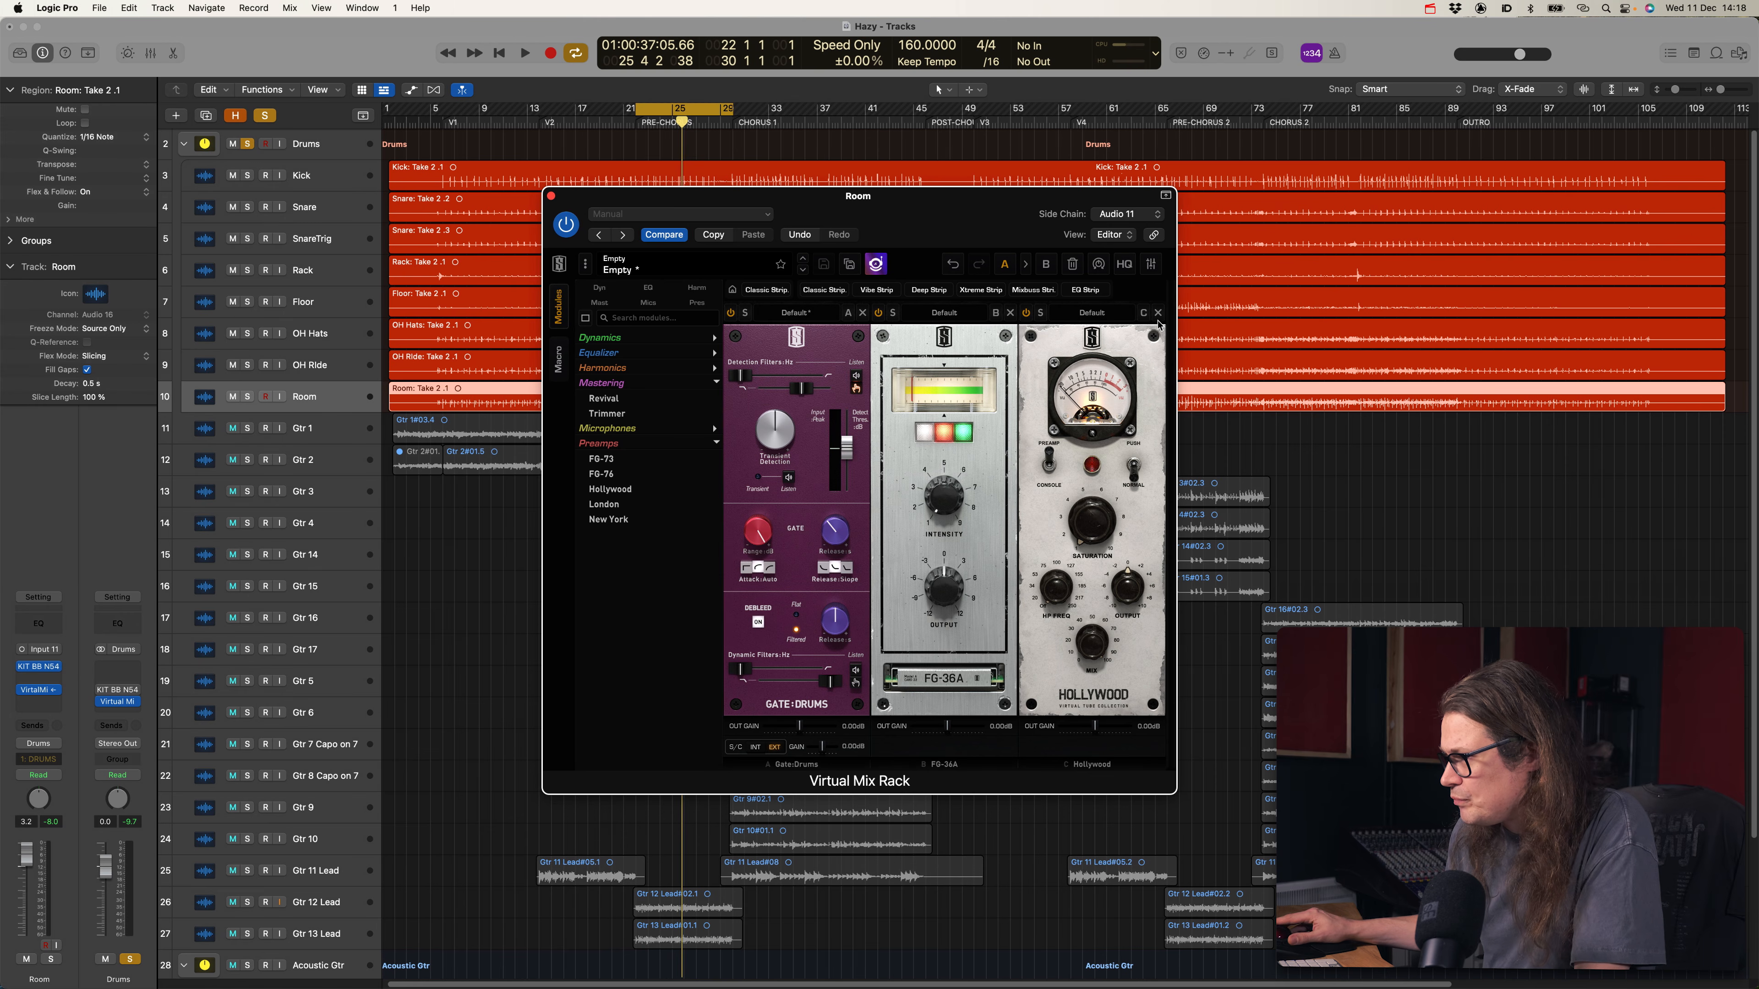
left_click(1158, 313)
left_click(717, 445)
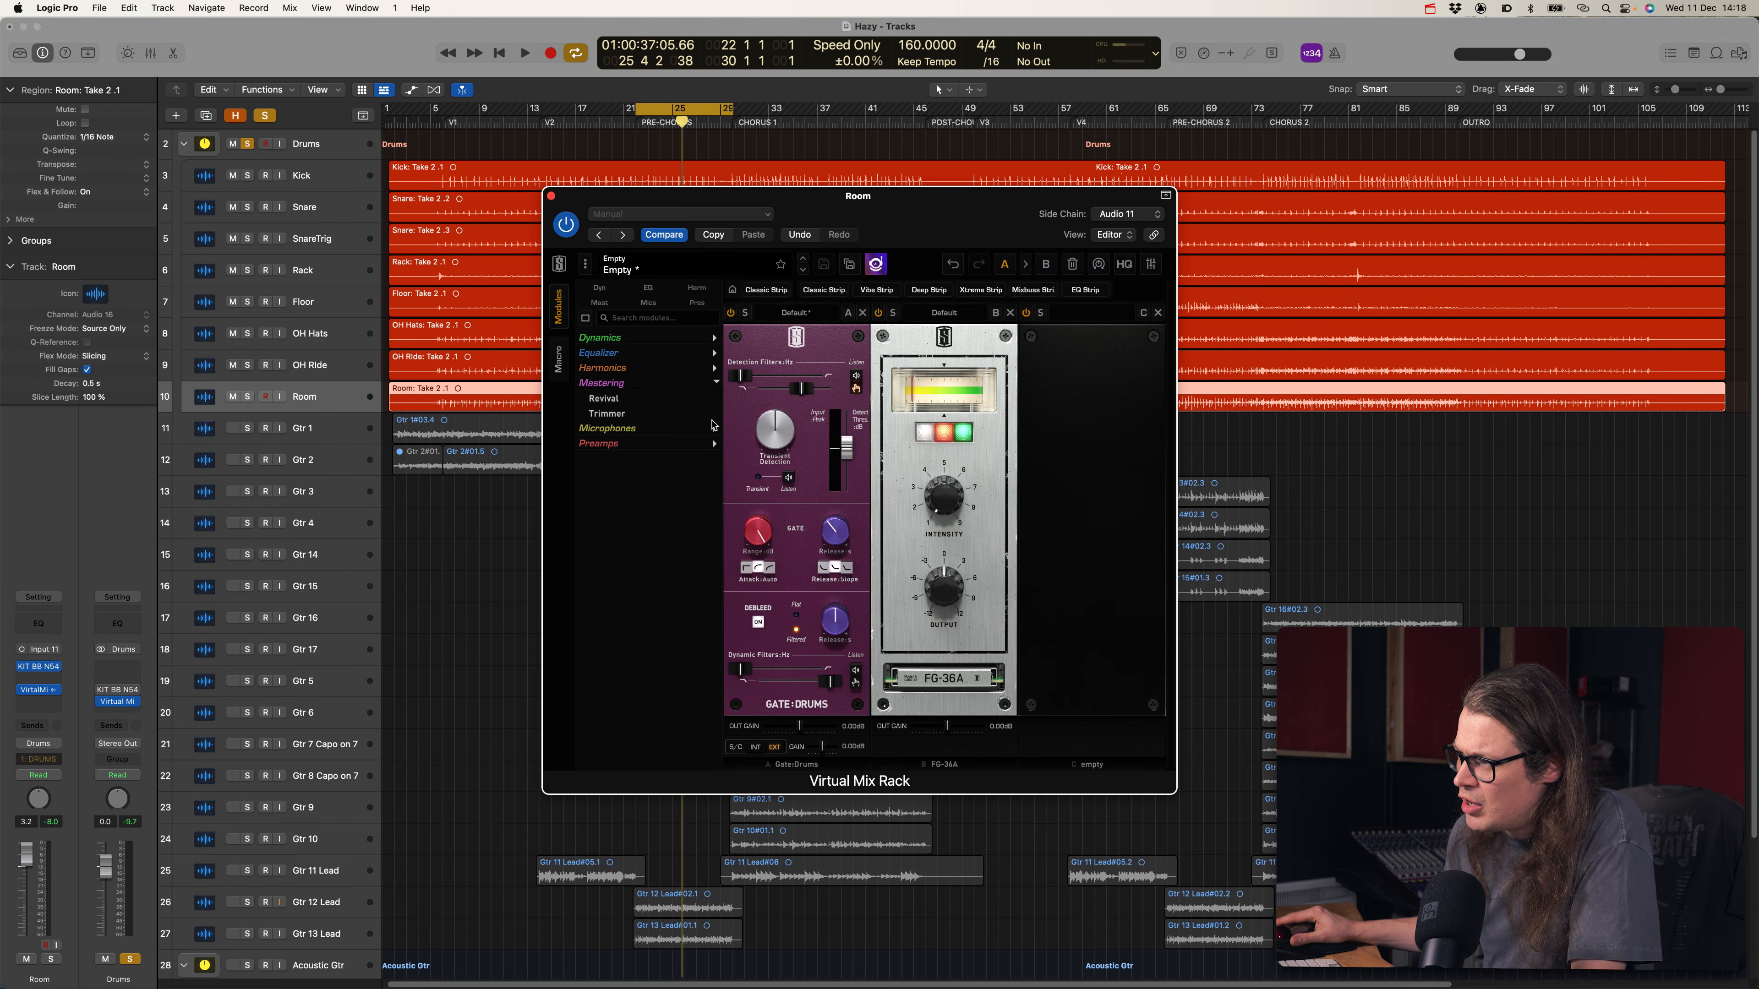
Show the Dynamics modules again and clear the FG-36A from the second slot
left_click(717, 384)
left_click(716, 339)
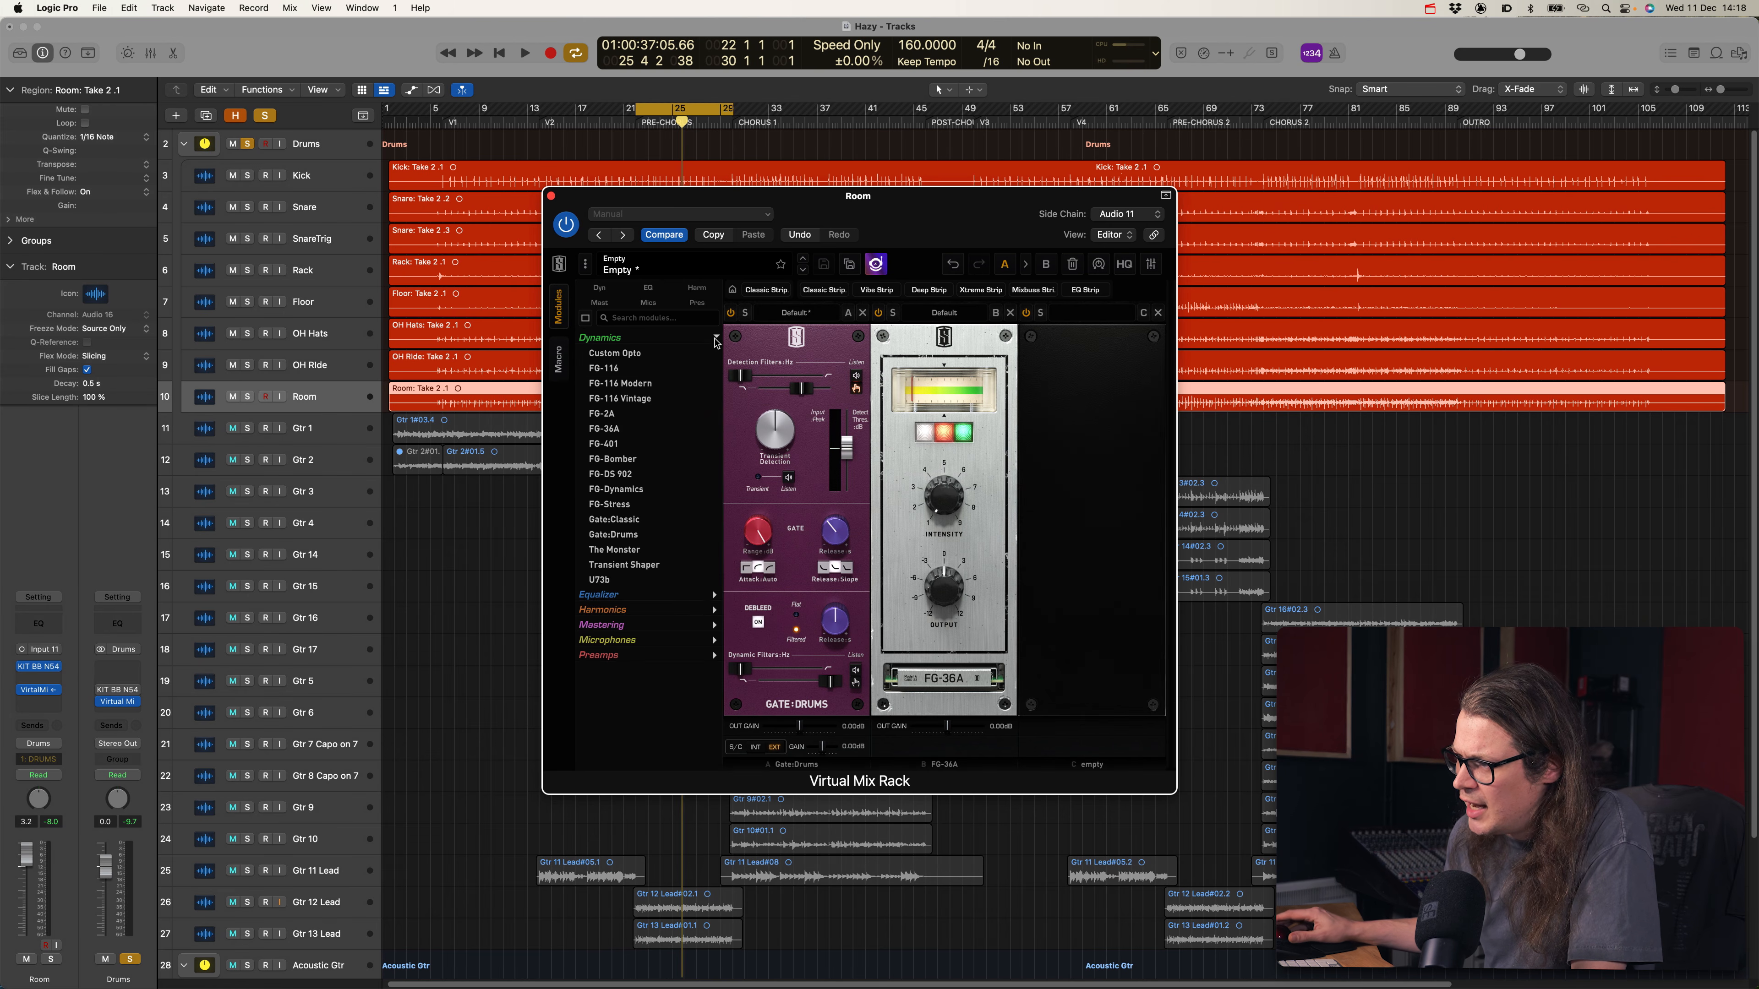
left_click(1009, 313)
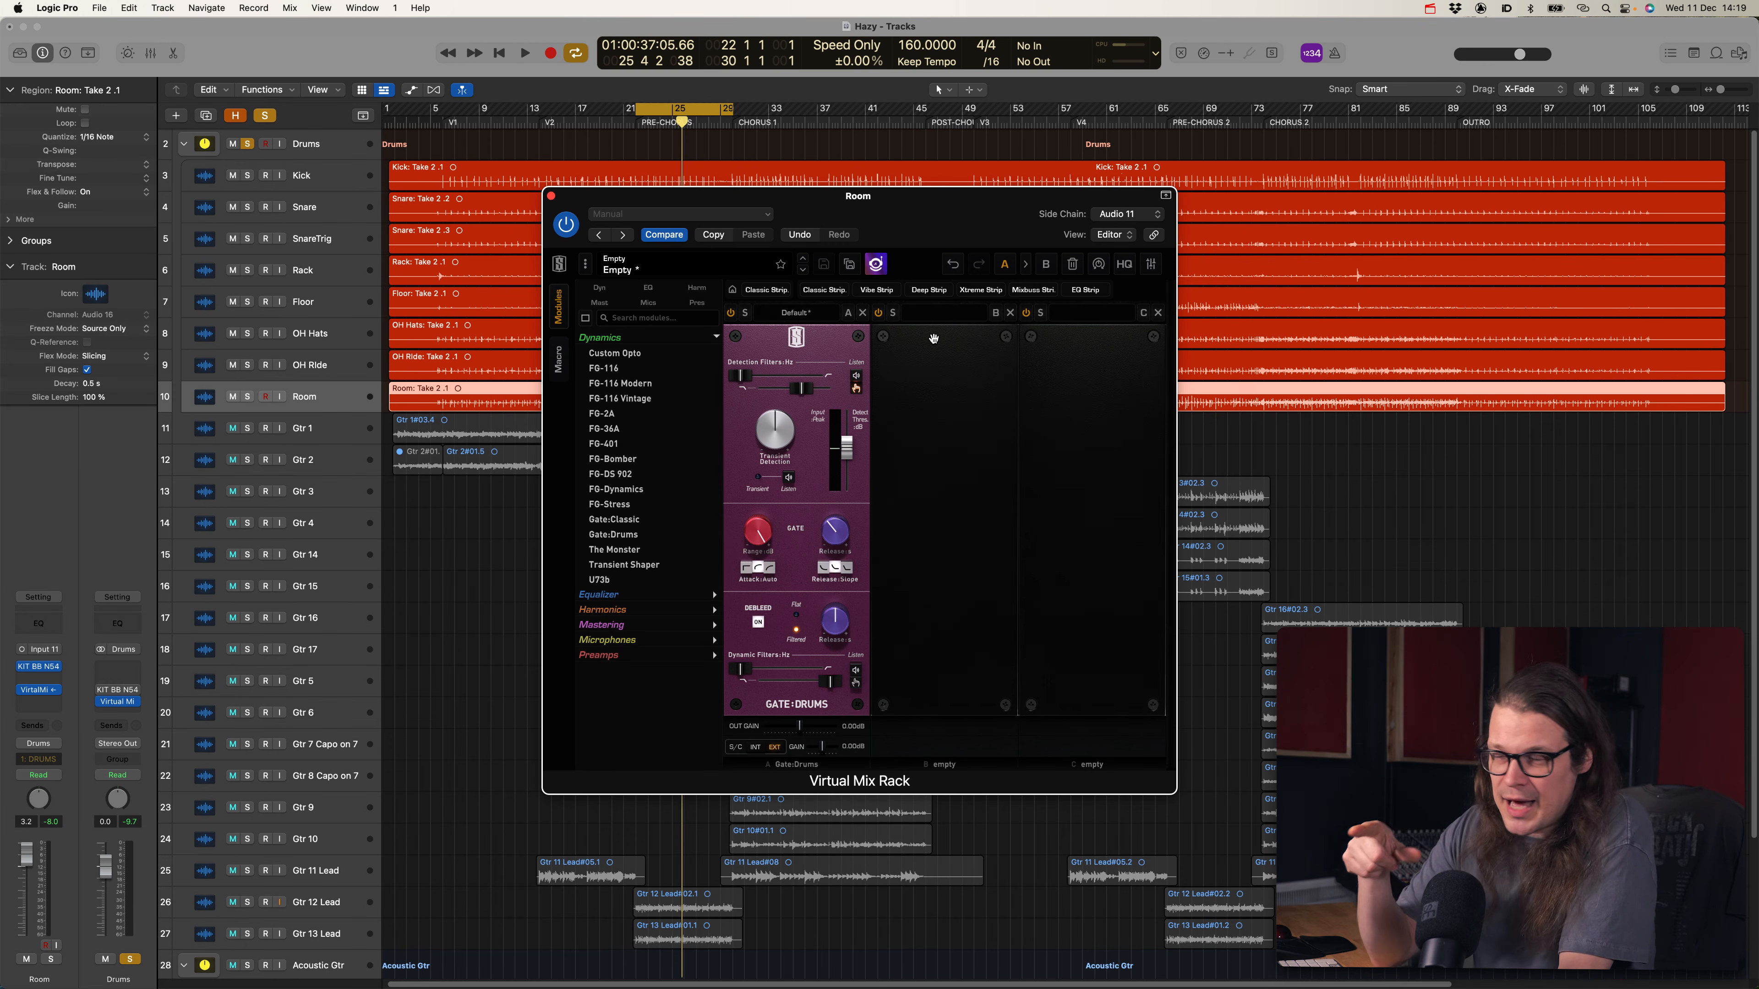
Insert Slate Digital's Inf EQ in mono on the Room track after Virtual Mix Rack
left_click(48, 721)
mouse_move(104, 961)
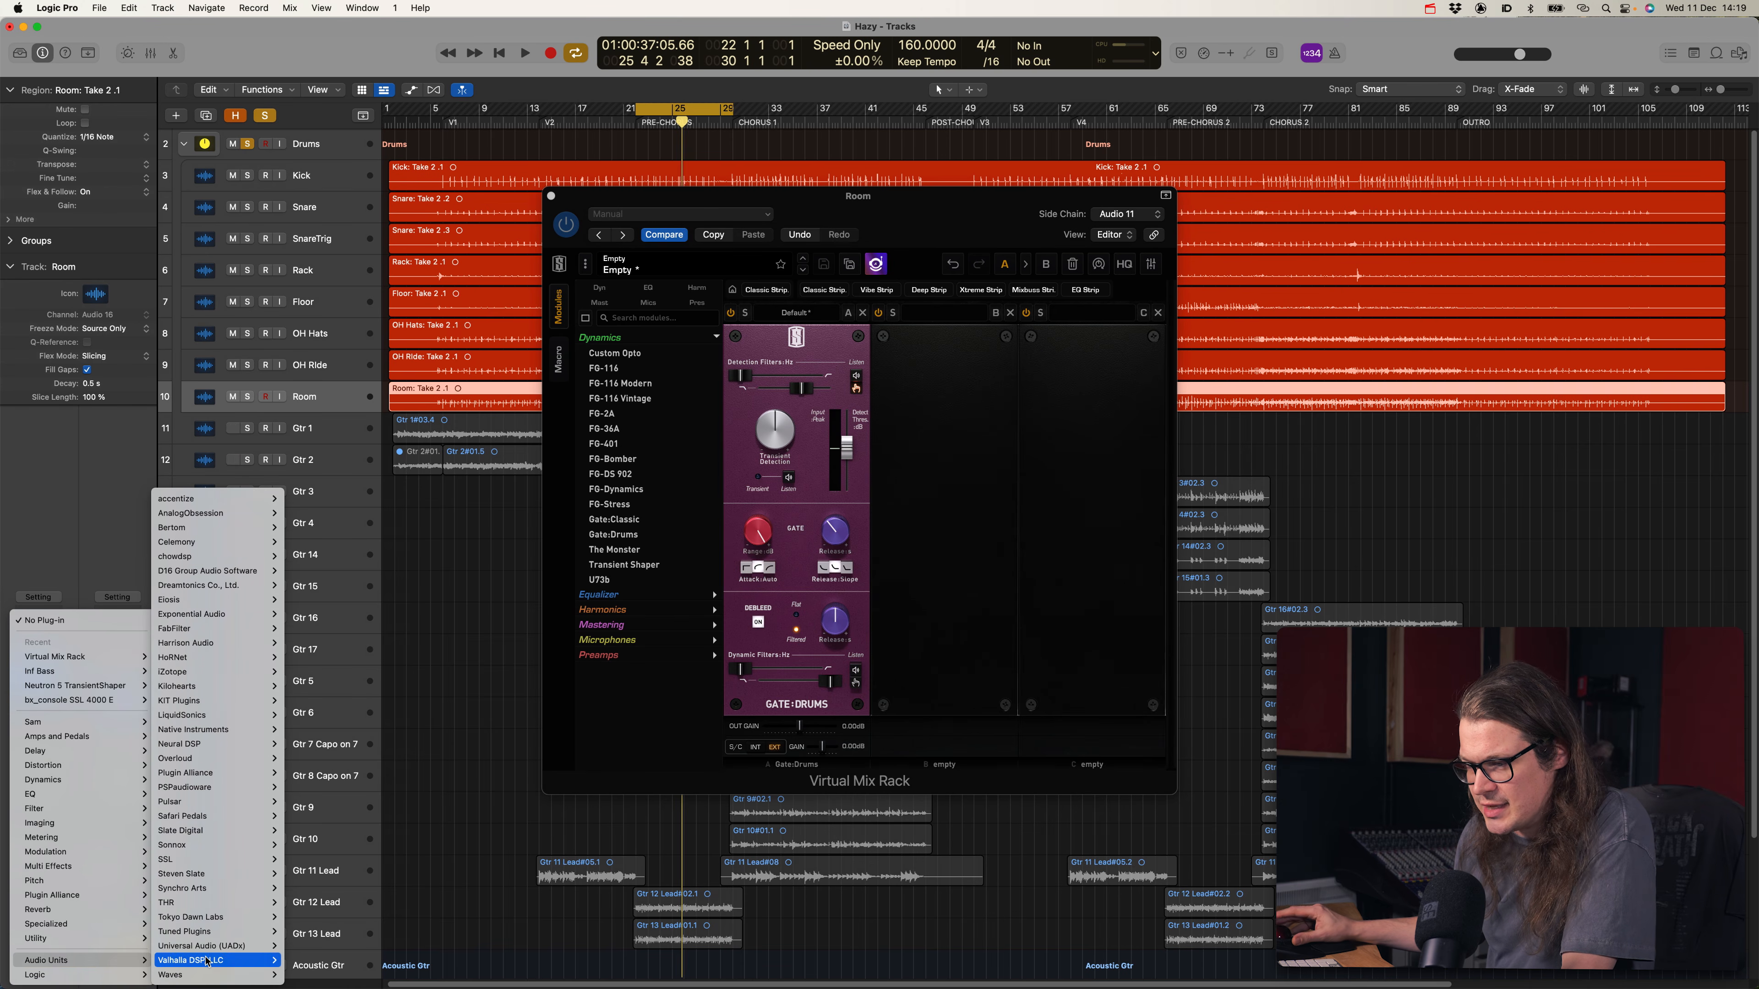
mouse_move(181, 831)
mouse_move(359, 739)
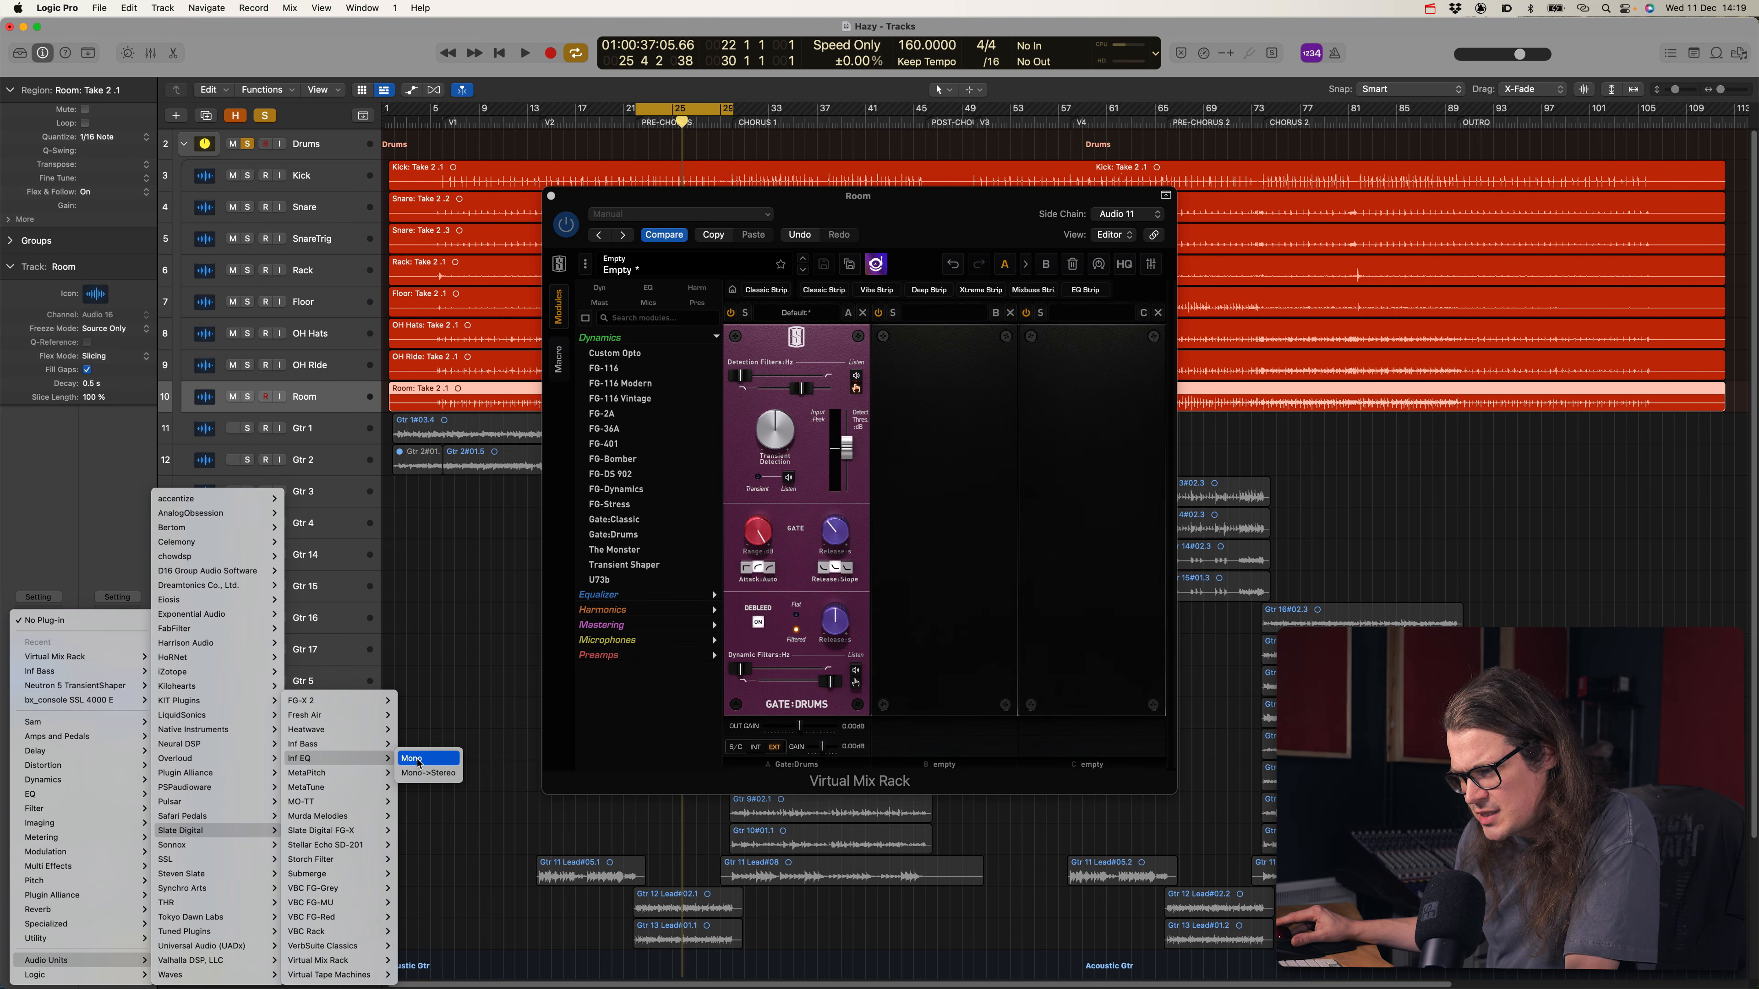
left_click(419, 760)
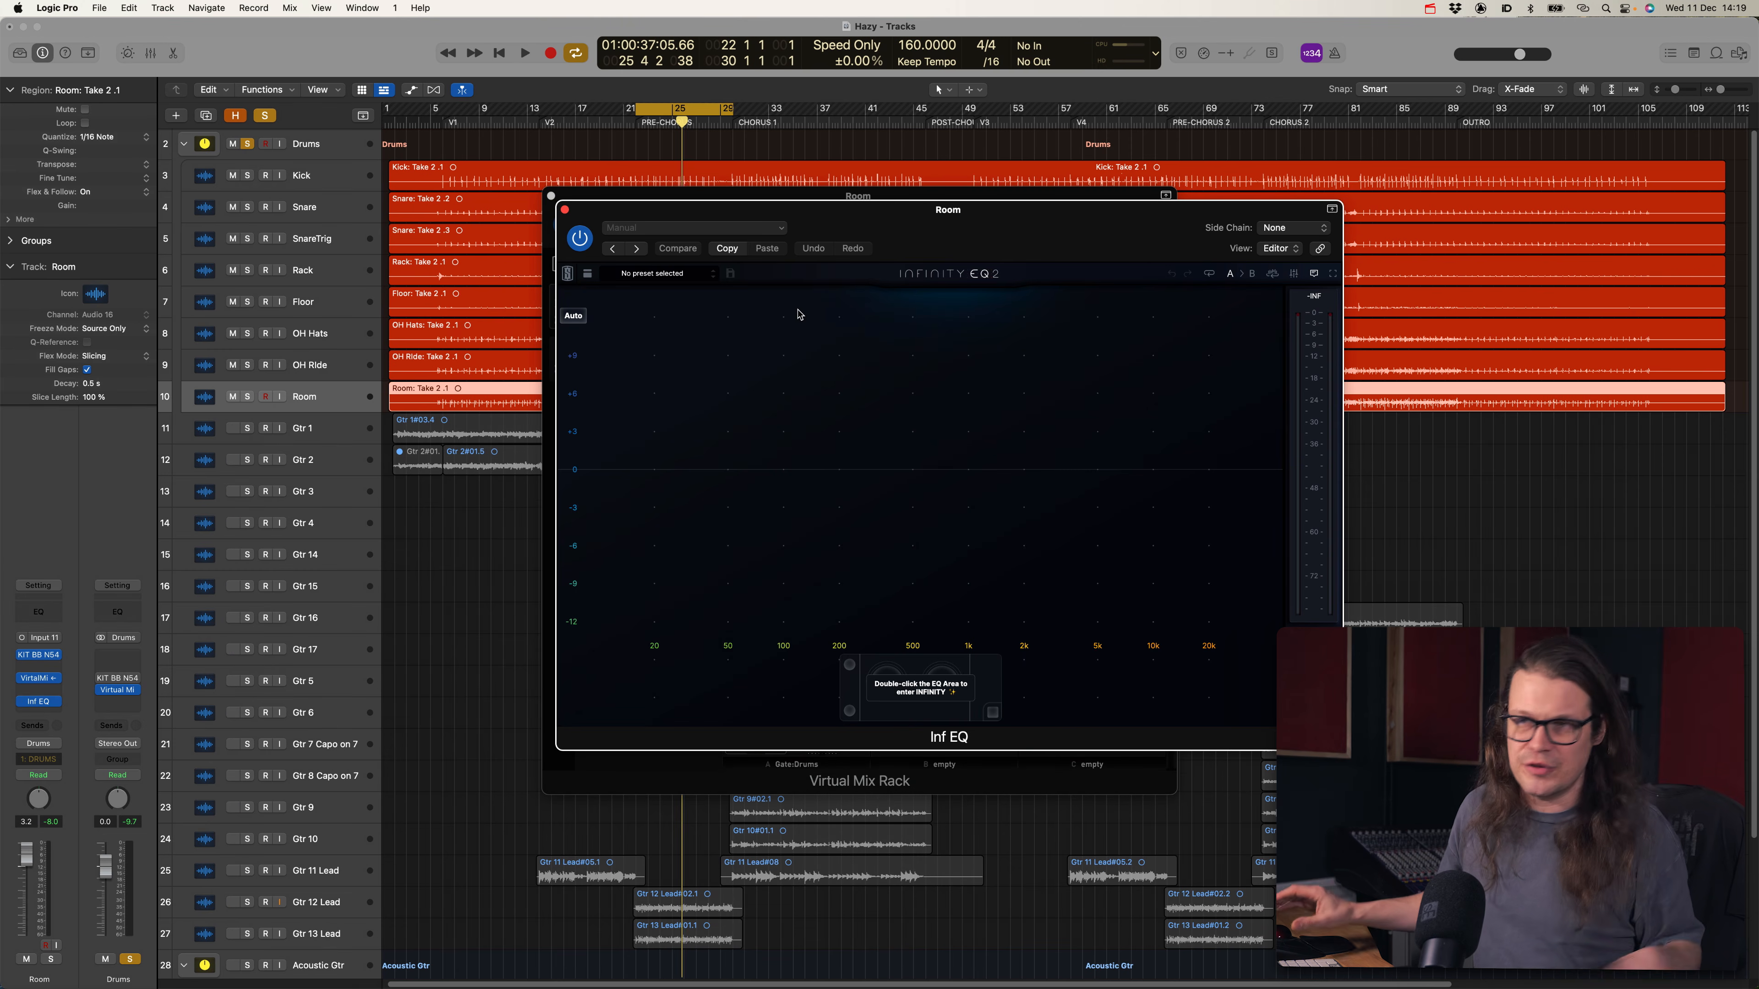
Add an EQ band at about 620 Hz with a cut of about 2.09 dB, and make it dynamic
double_click(931, 490)
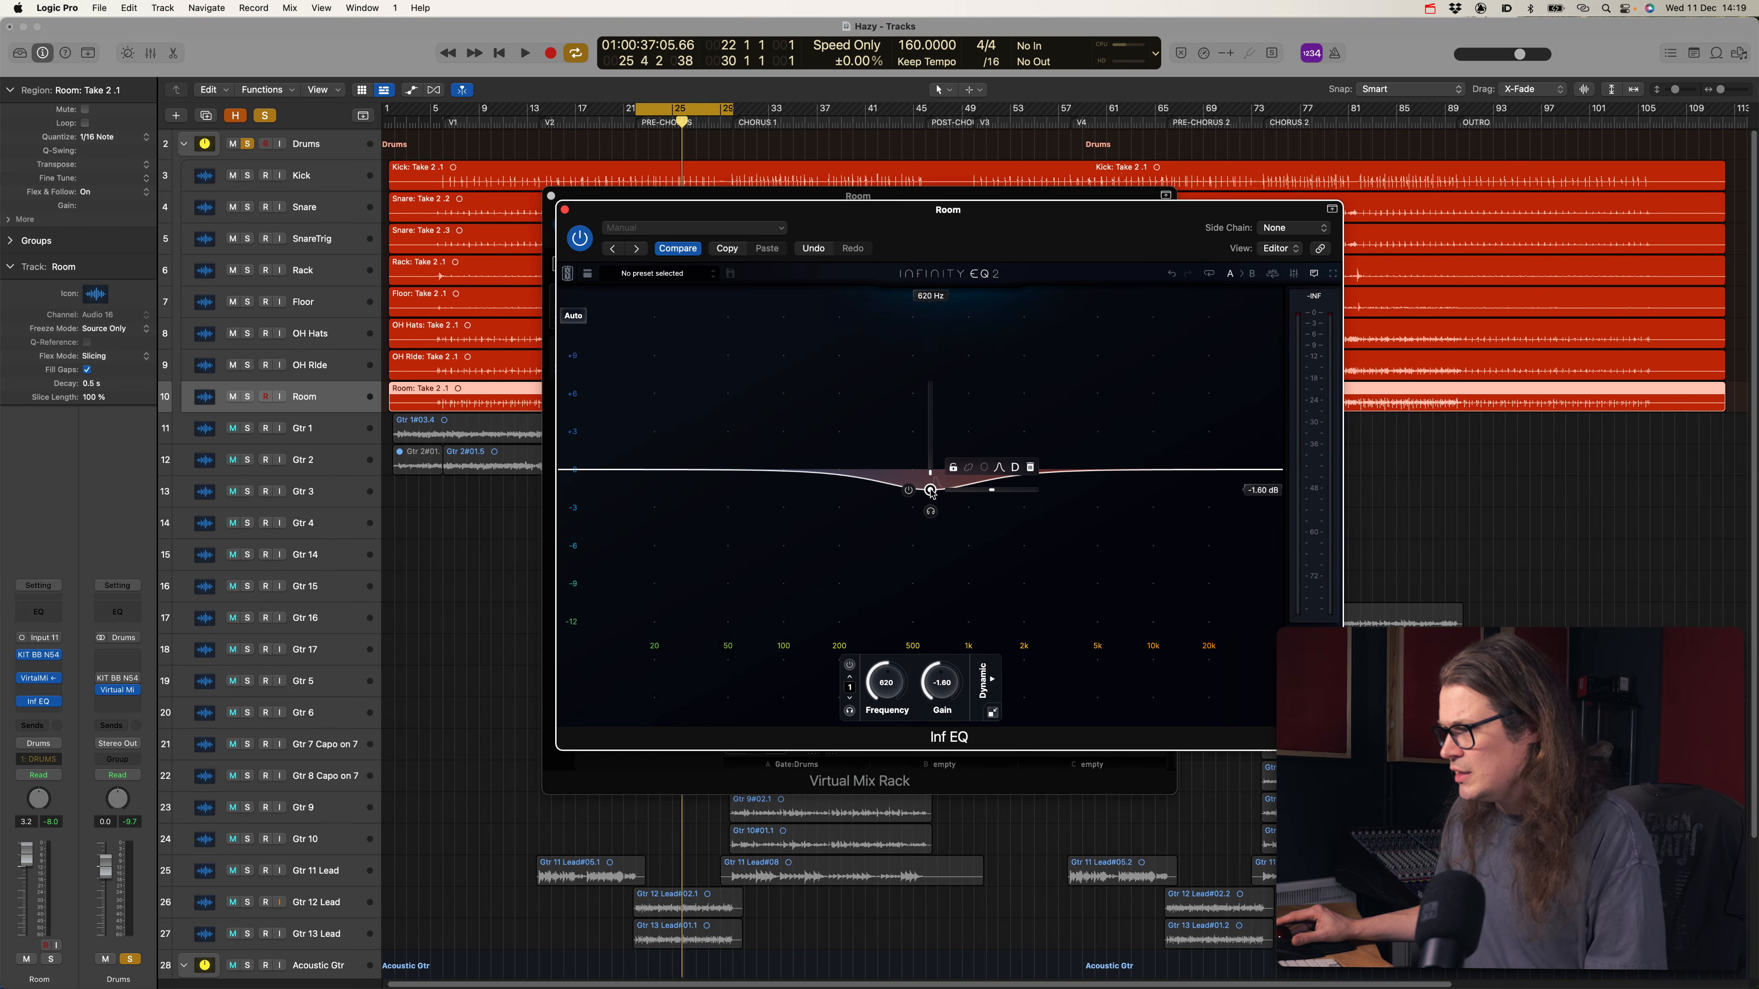
left_click_drag(932, 492, 933, 499)
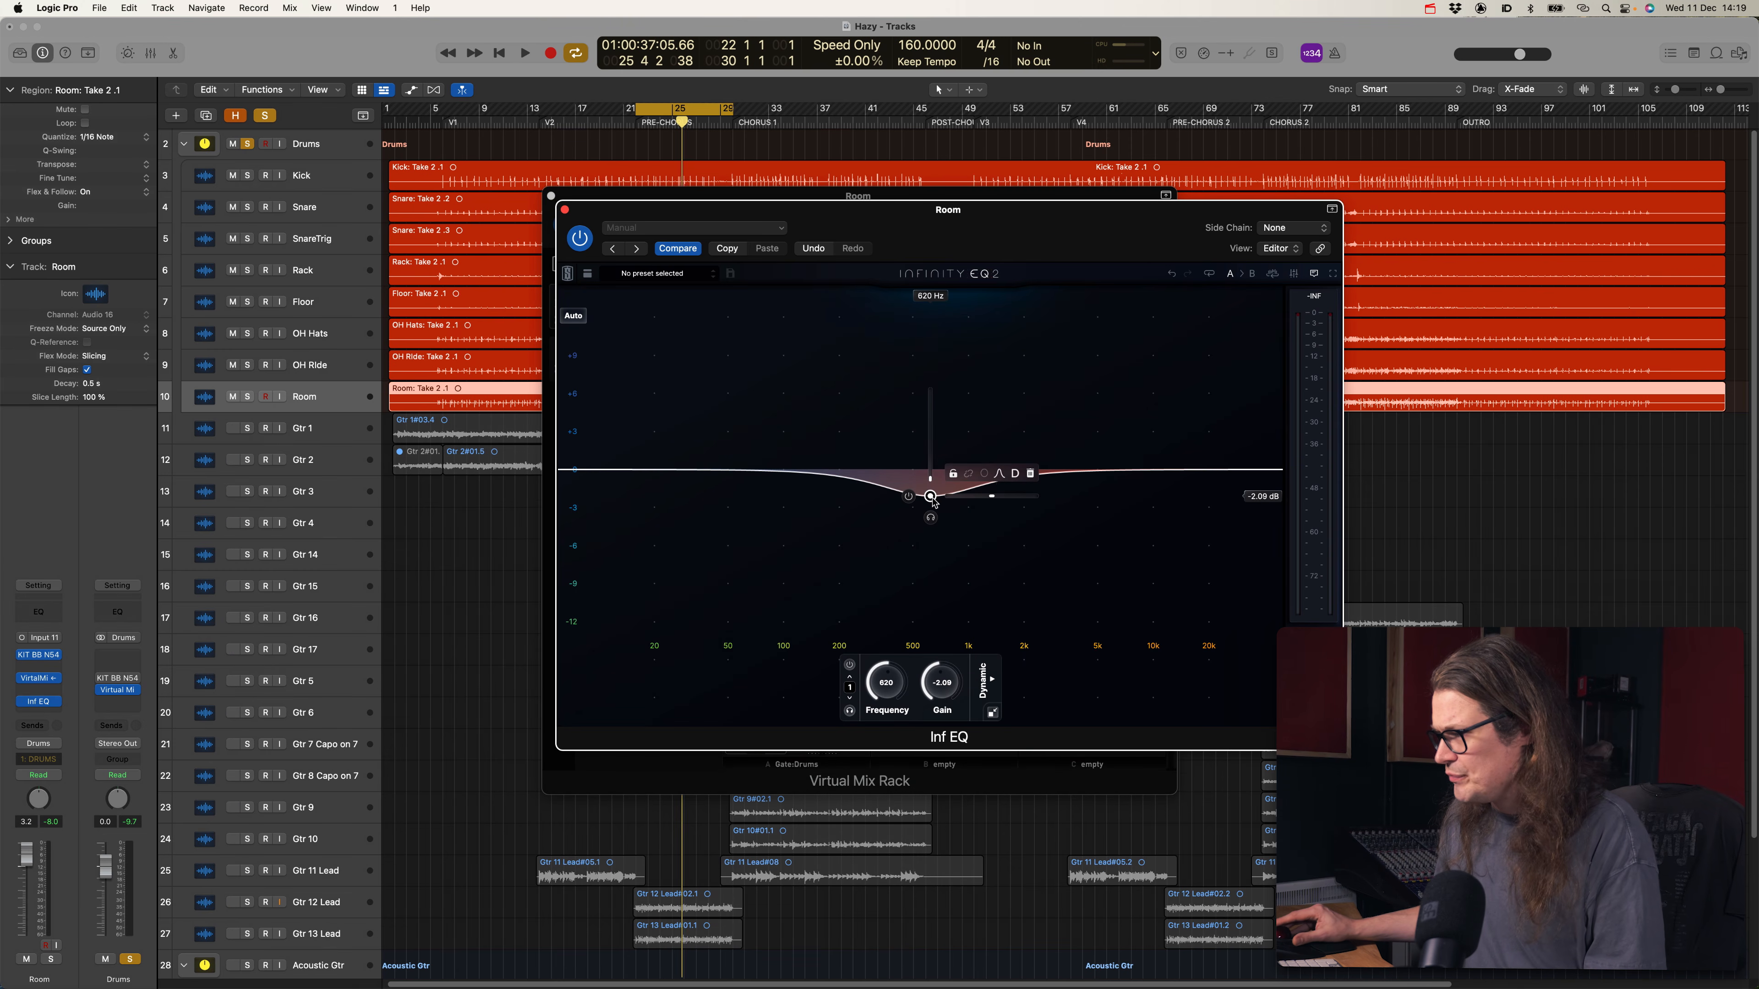
left_click(1015, 476)
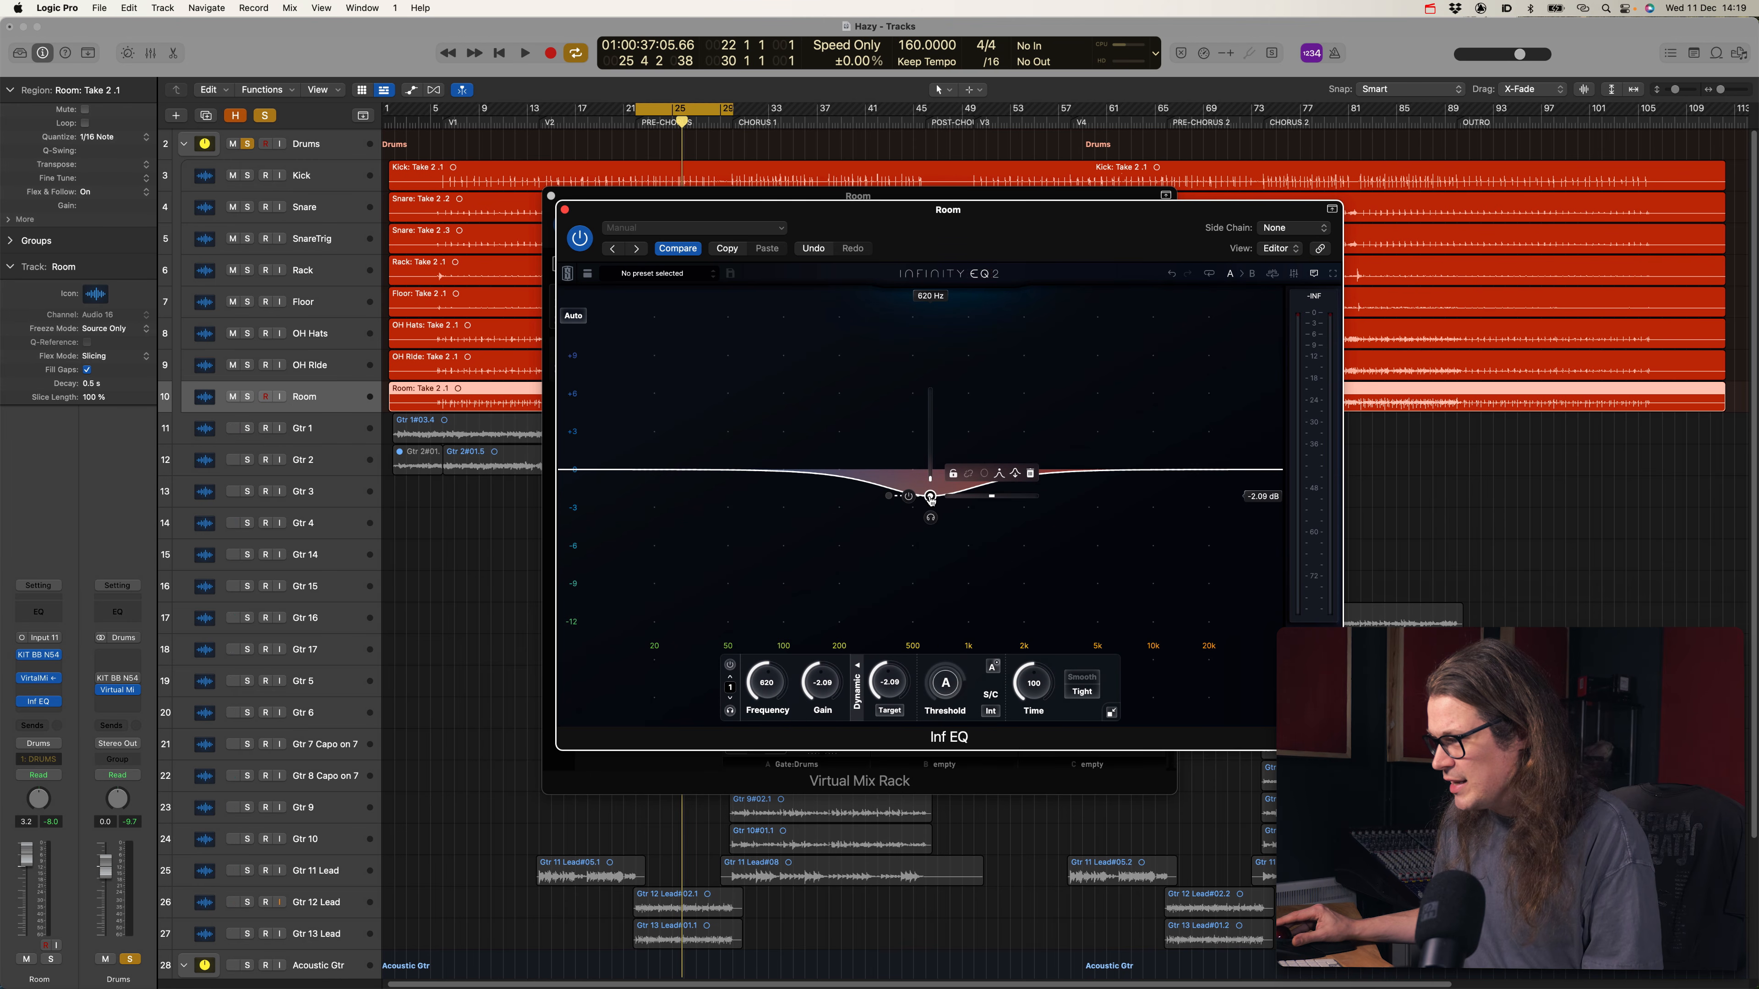
Move the dynamic band to about 755 Hz with a boost of about 3.66 dB, and audition it with the drums
left_click_drag(930, 496, 946, 423)
key("space")
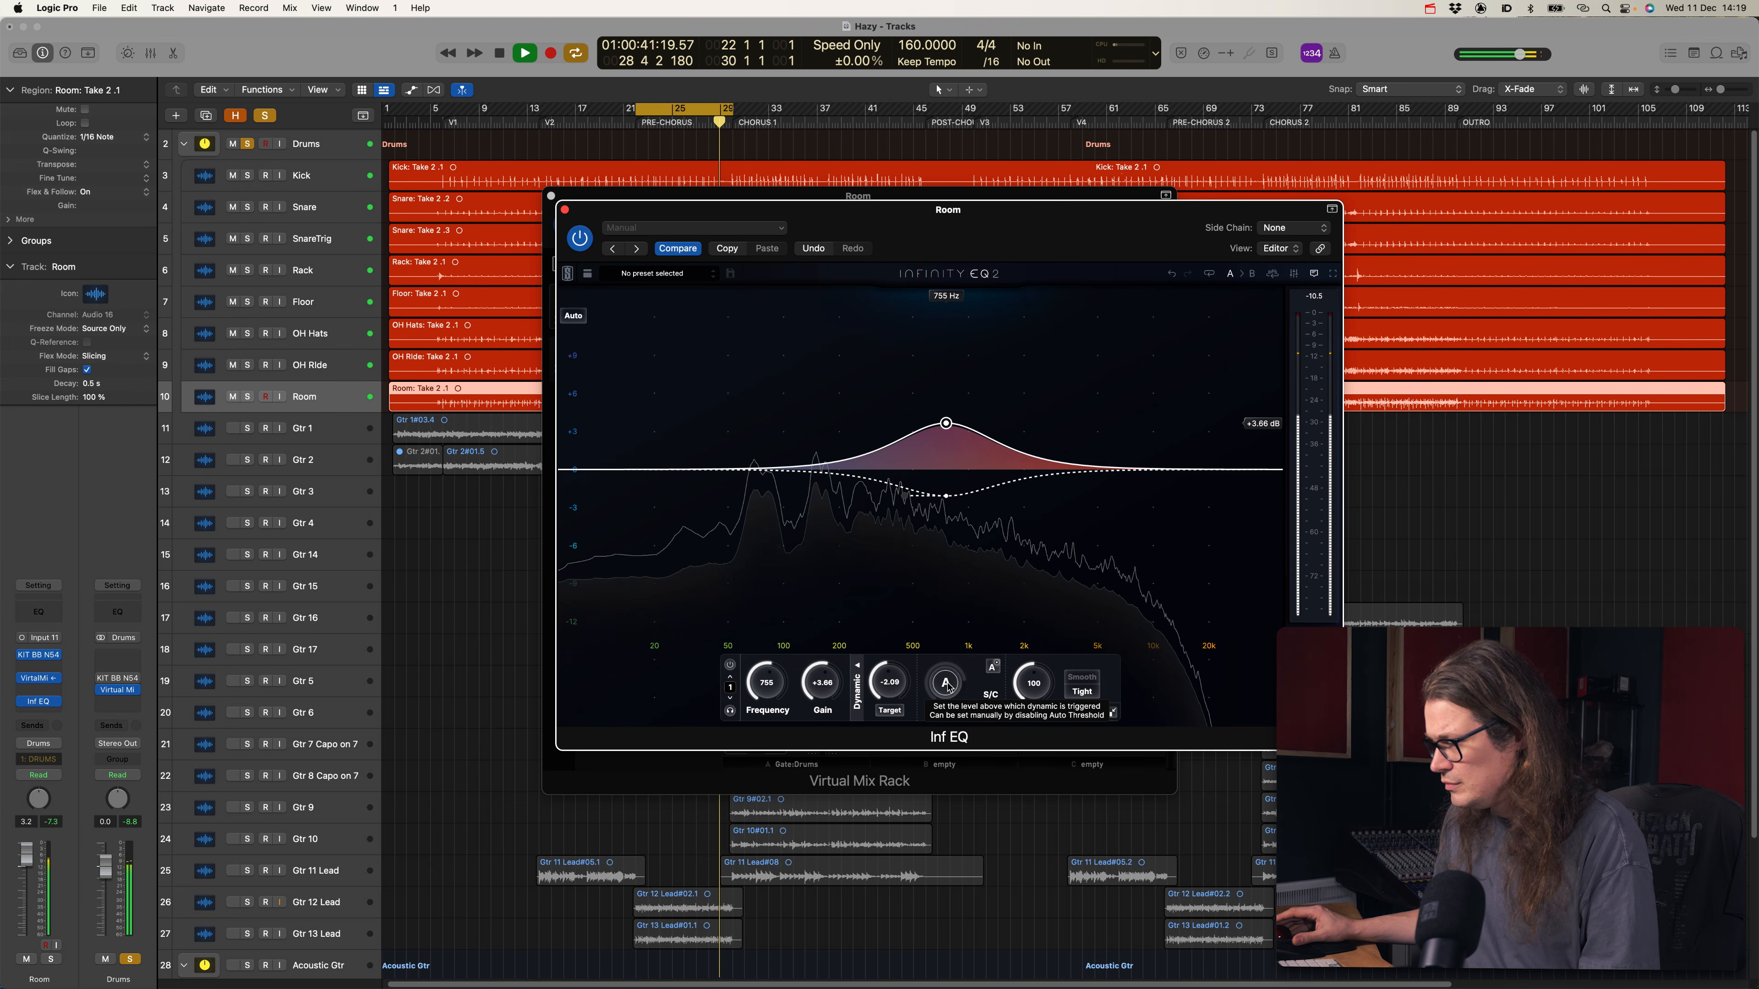
key("space")
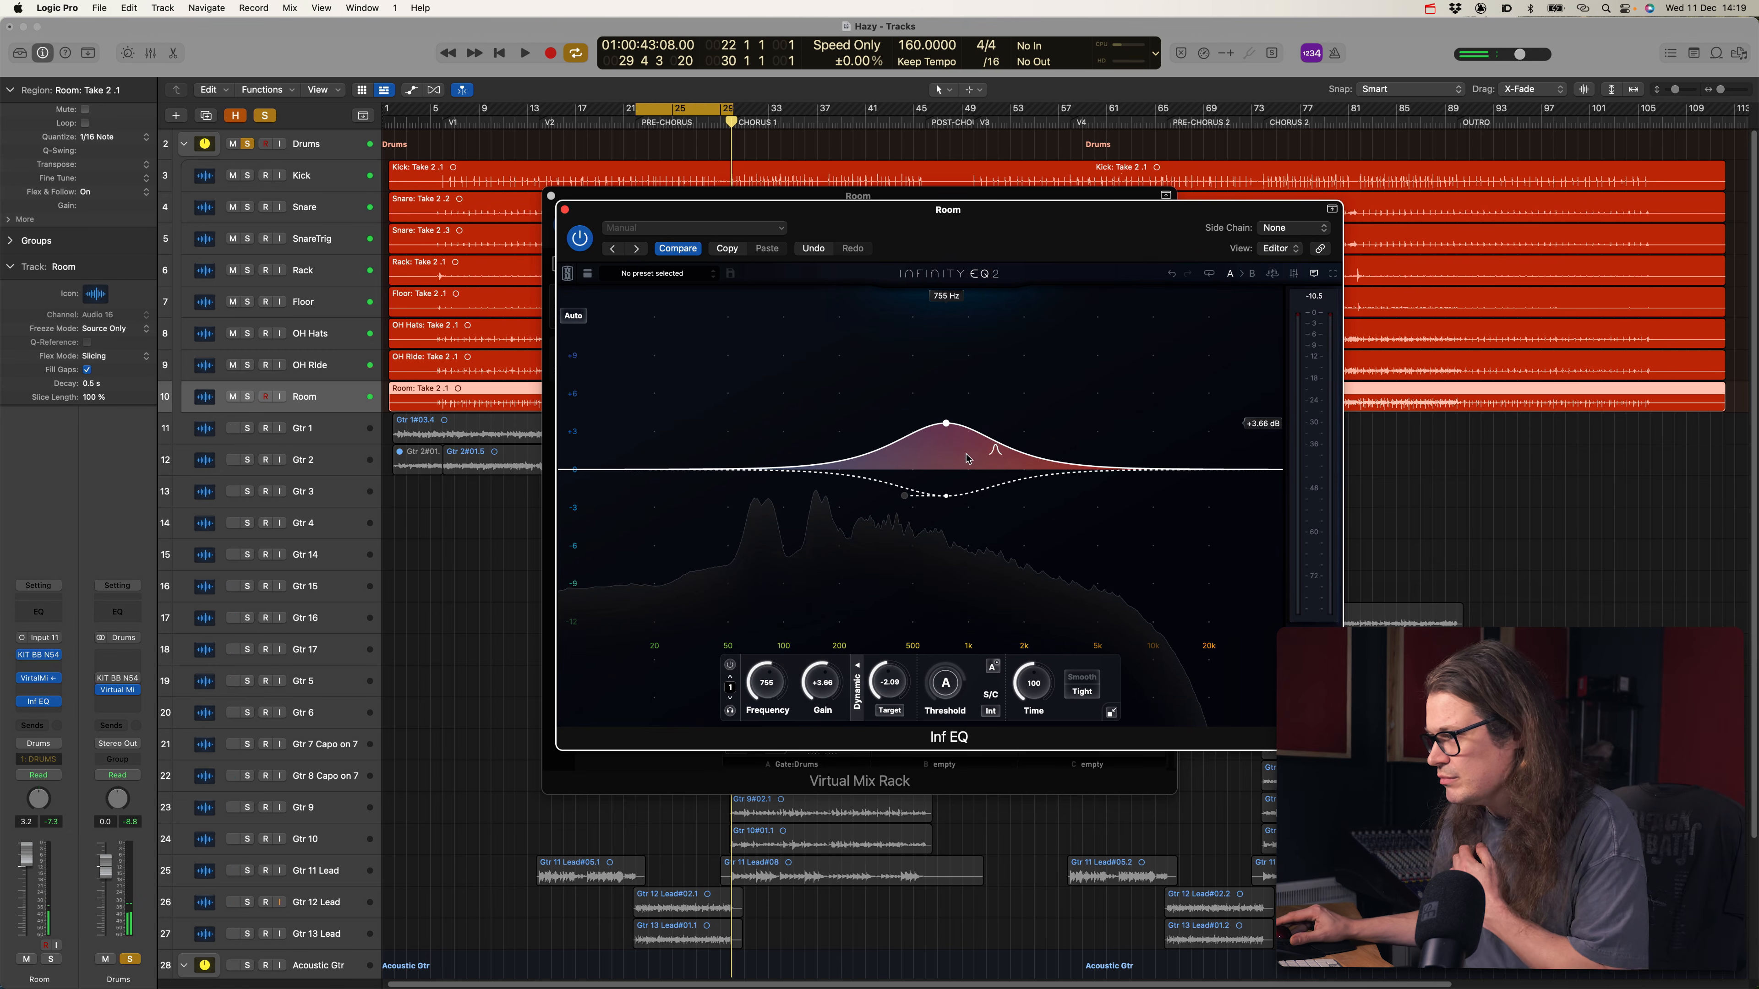
mouse_move(948, 429)
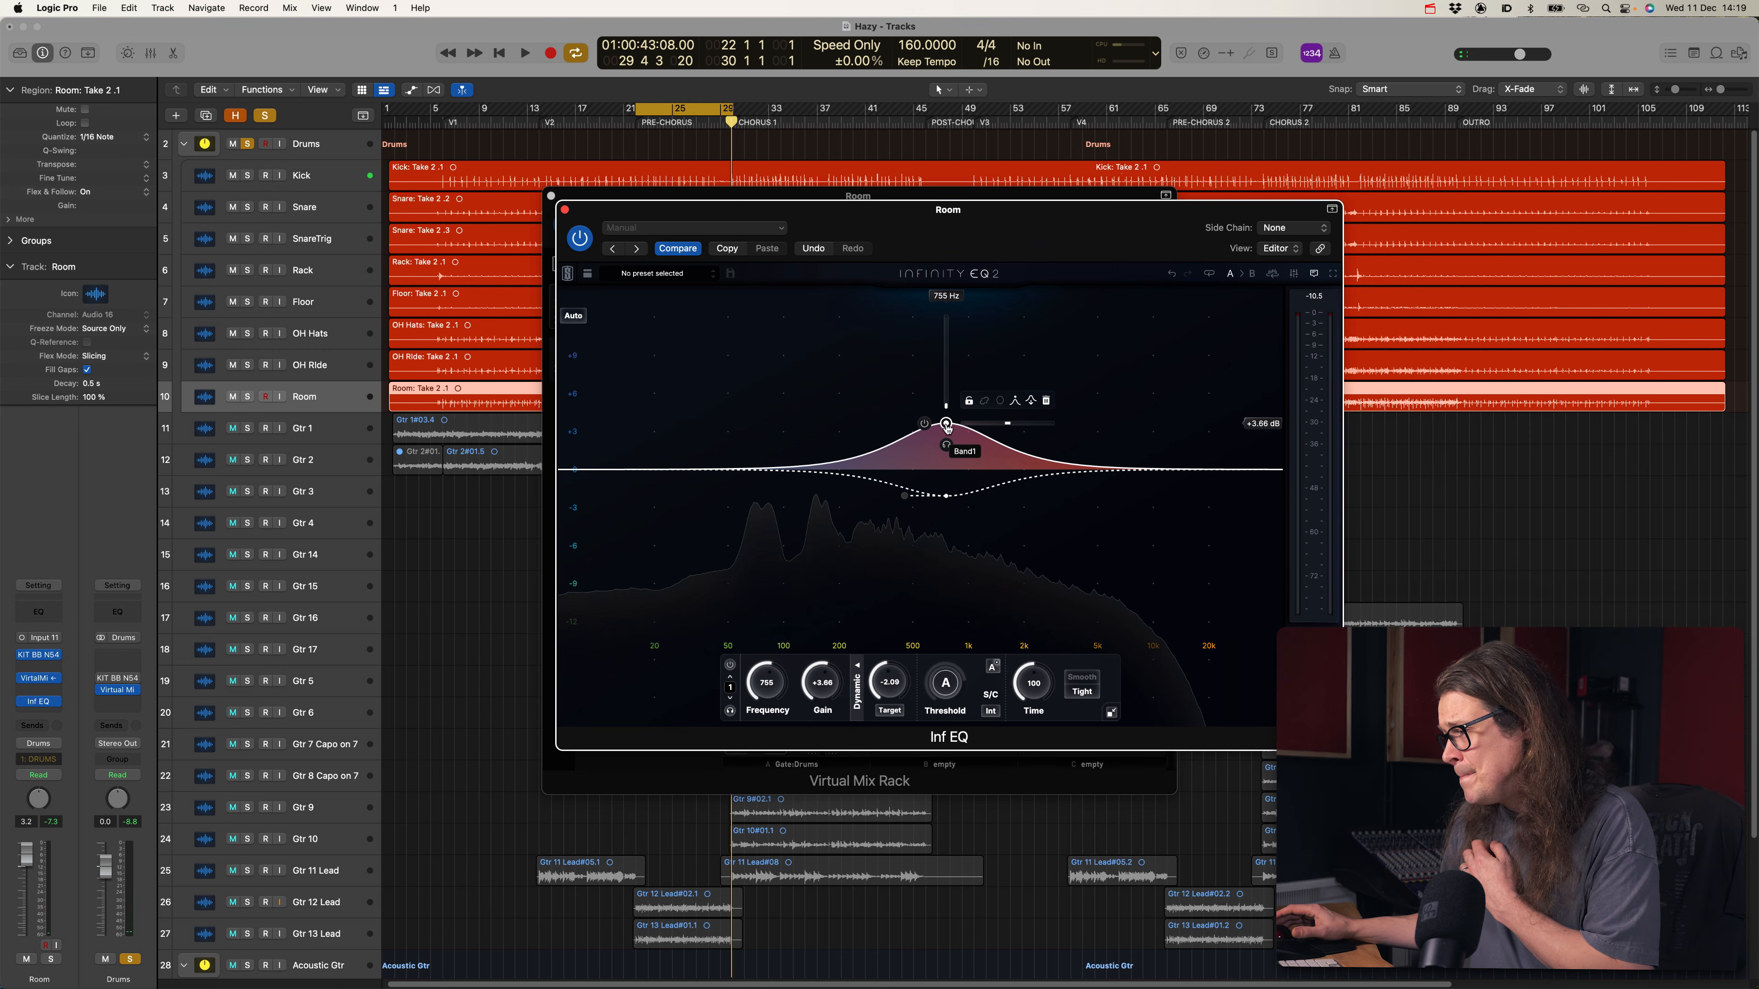